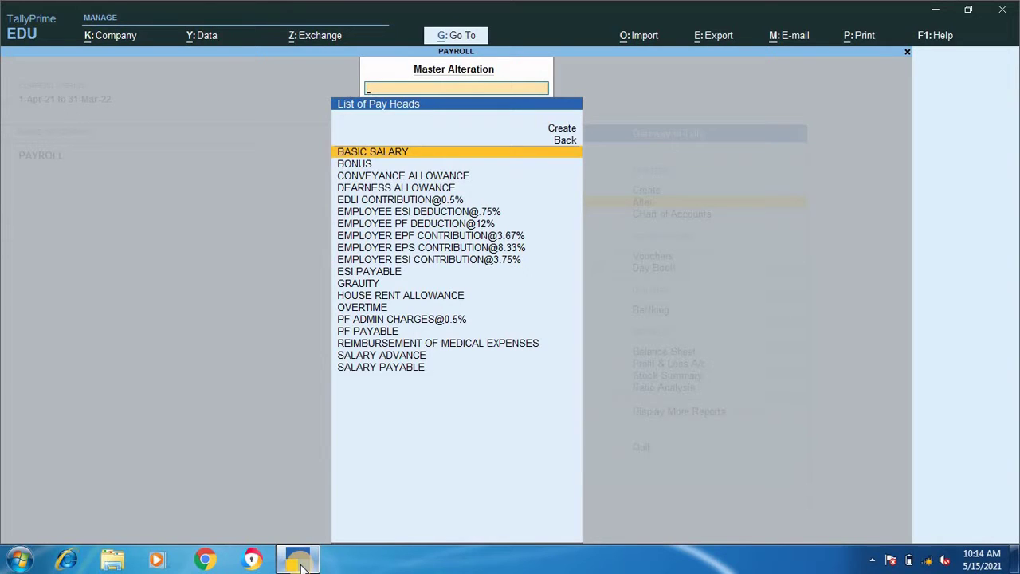
- Leave the pay heads list and examine the existing work units in the payroll masters
key("Escape")
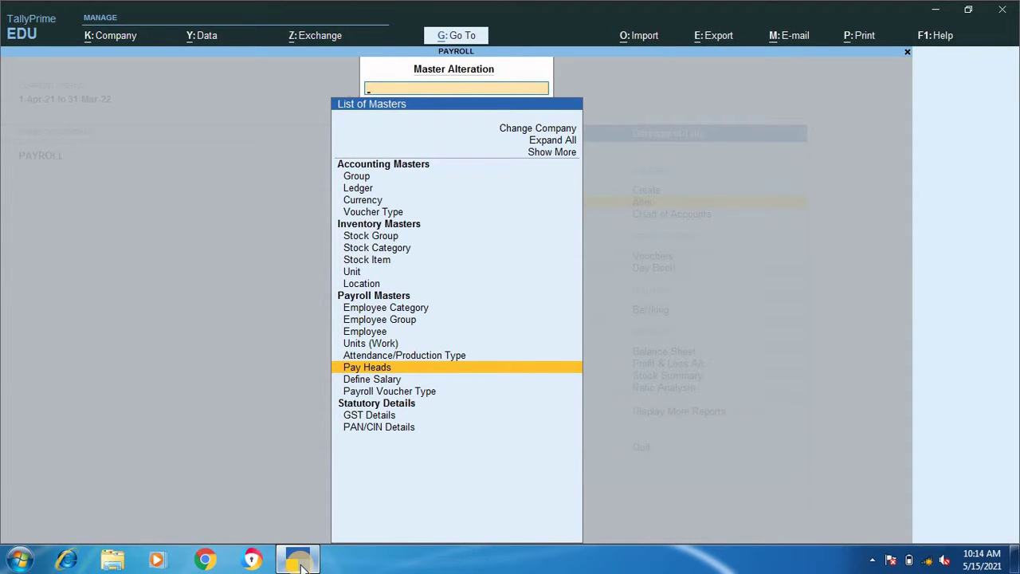
key("Up")
key("Up")
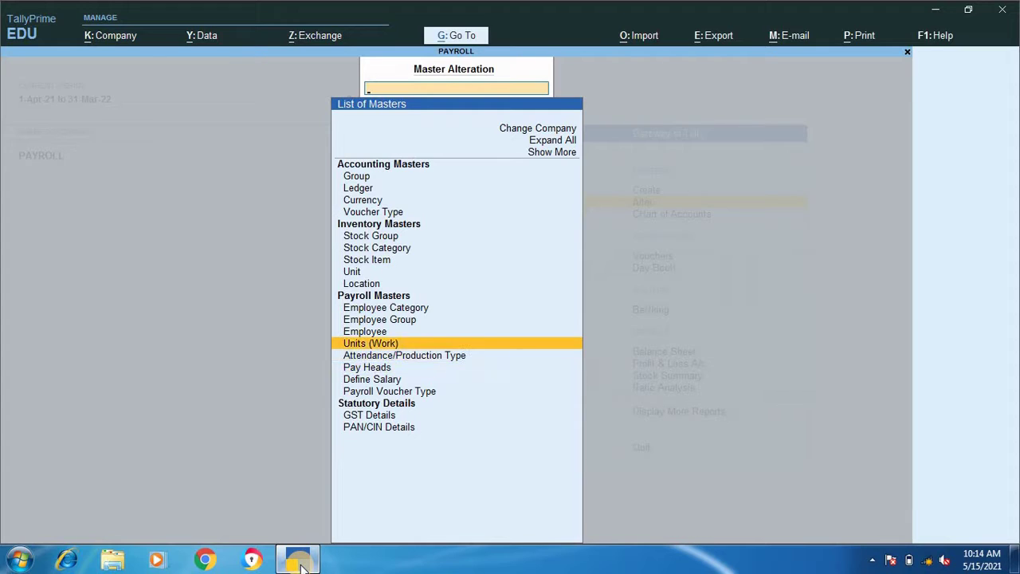
key("Return")
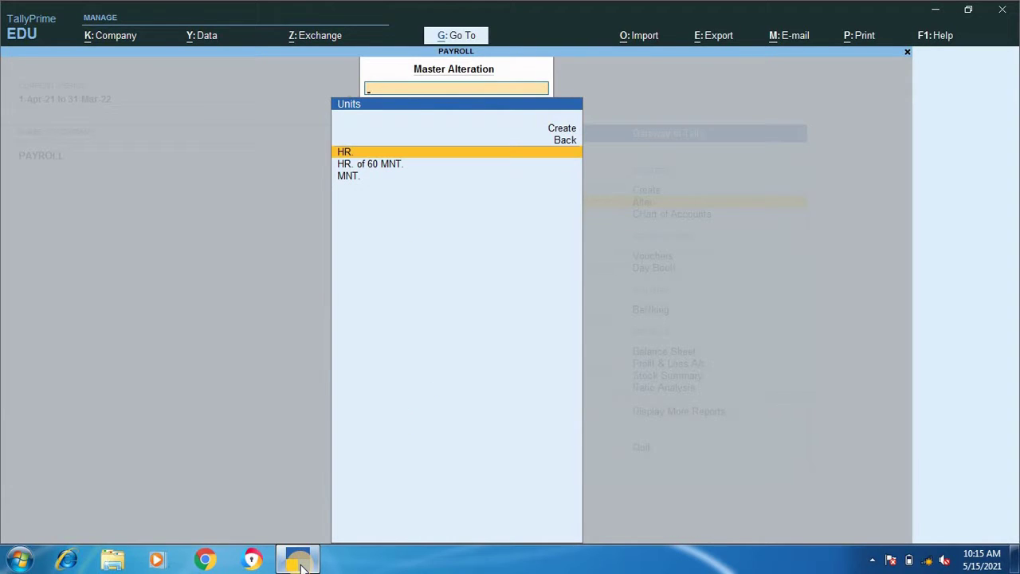
key("Escape")
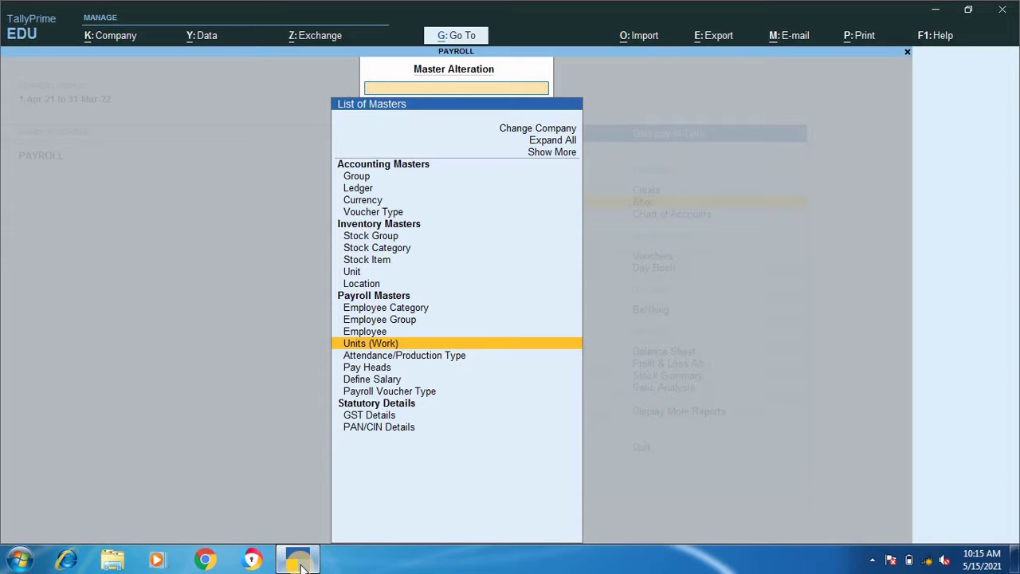
- Go through the pay heads list, open SALARY PAYABLE to check its pay head type and group, and leave without saving
key("Down")
key("Down")
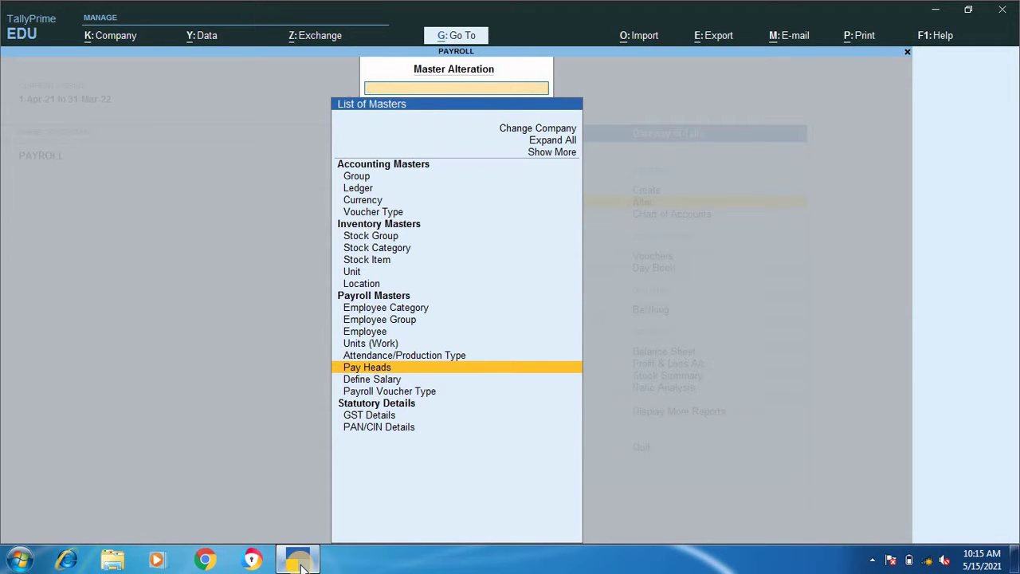
key("Return")
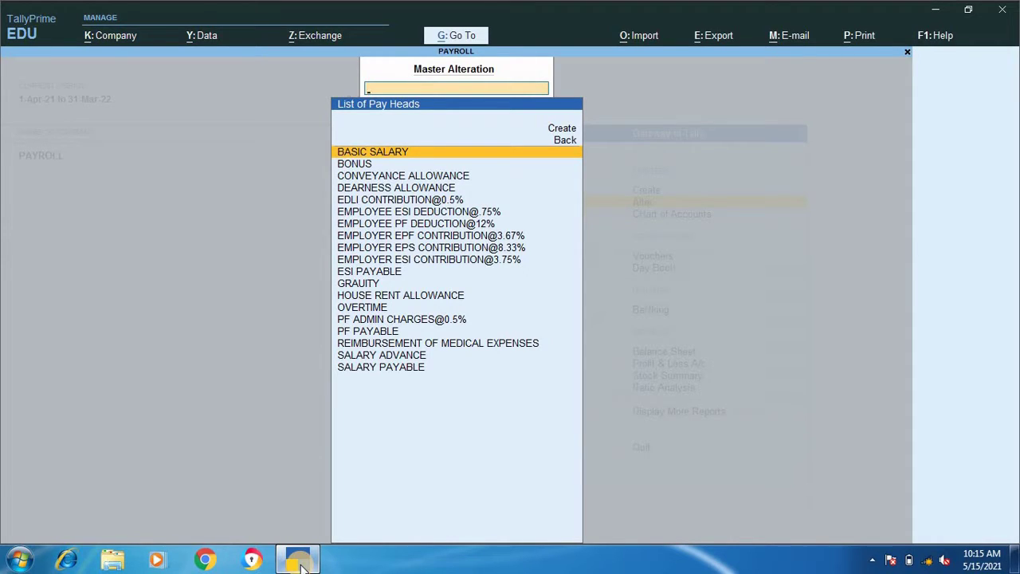
key("Down")
key("Down")
key("Down")
key("Down")
key("Down")
key("Down")
key("Down")
key("Down")
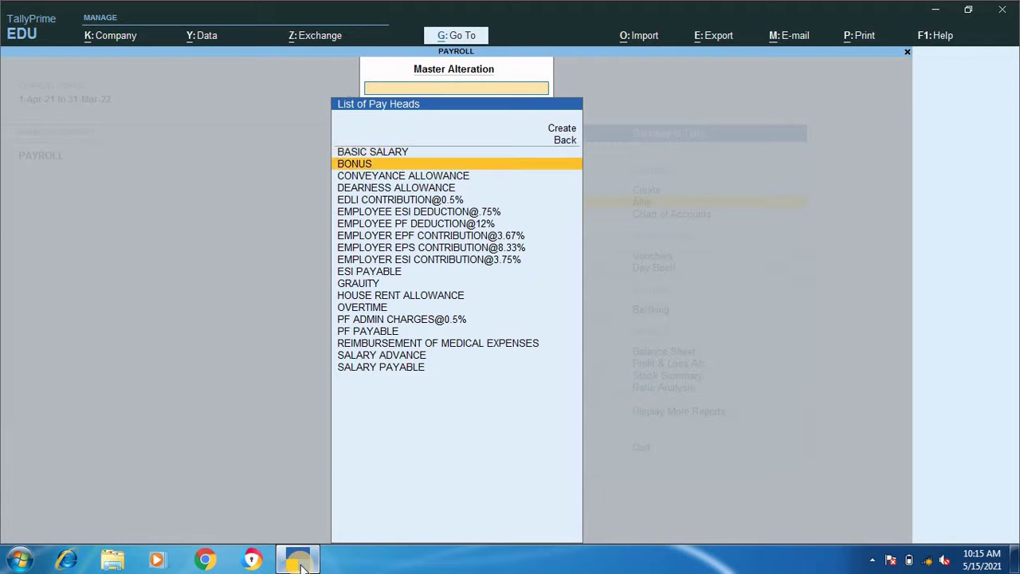
key("Down")
key("Down")
key("Down")
key("Down")
key("Down")
key("Down")
key("Down")
key("Down")
key("Down")
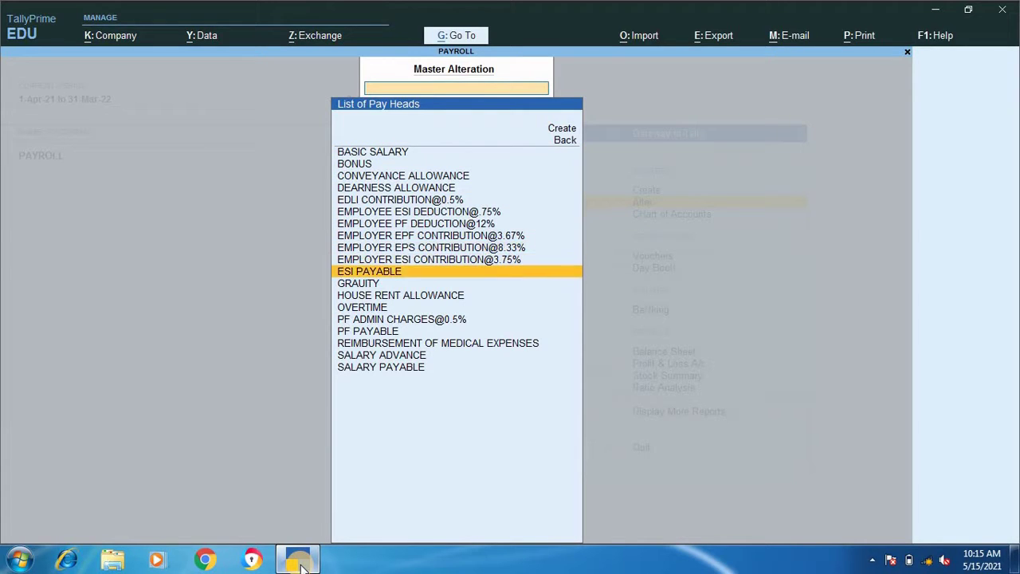
key("Down")
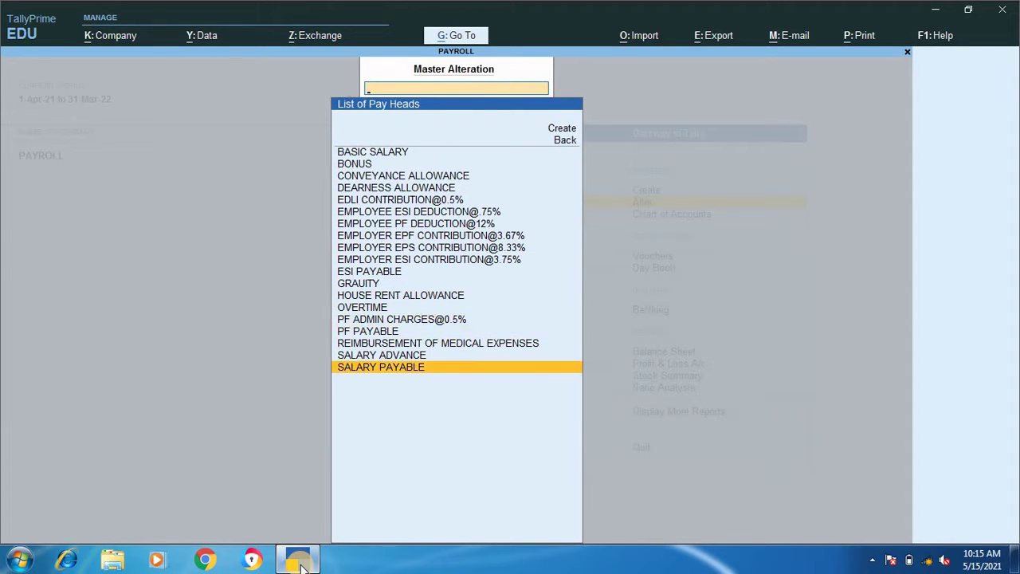
key("Return")
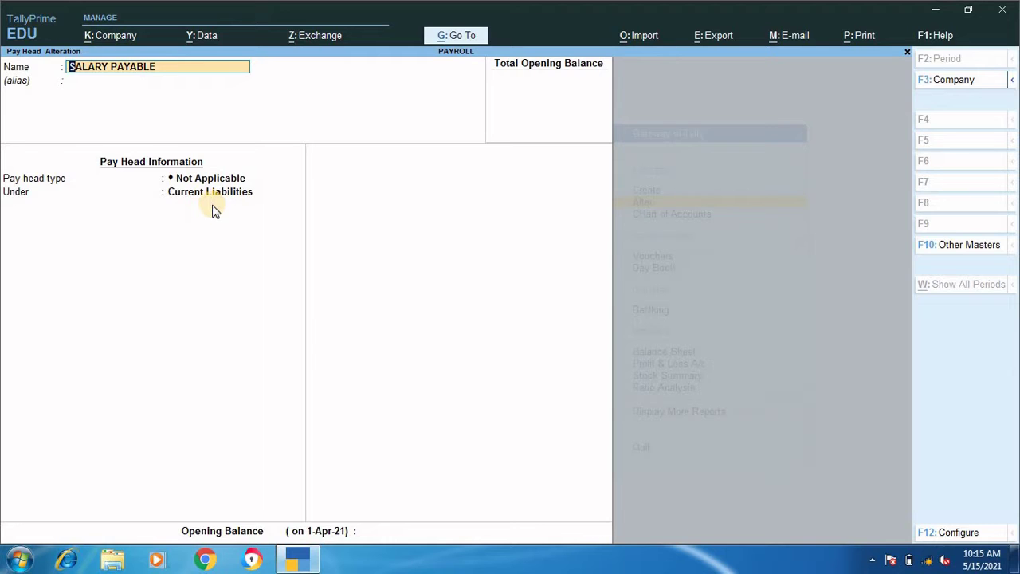
key("BackSpace")
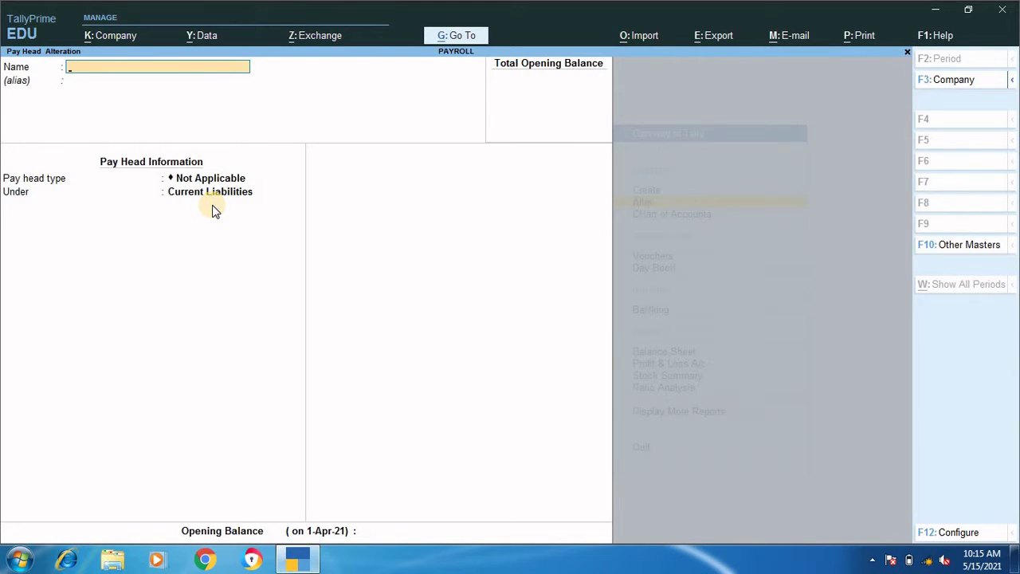
key("Escape")
key("y")
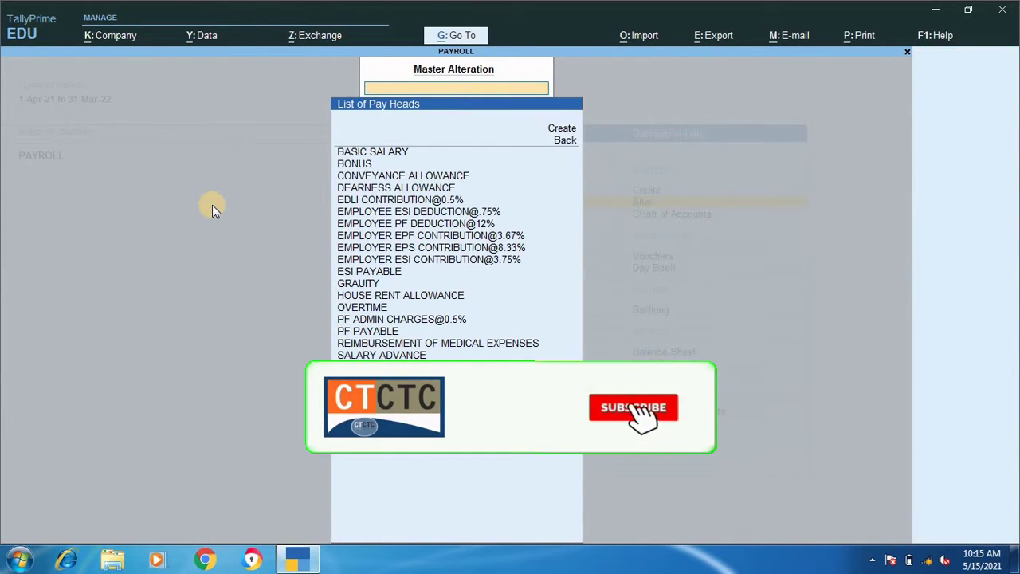
- Open the PF PAYABLE pay head to check its pay head type and group, and return to the list
key("Up")
key("Up")
key("Up")
key("Up")
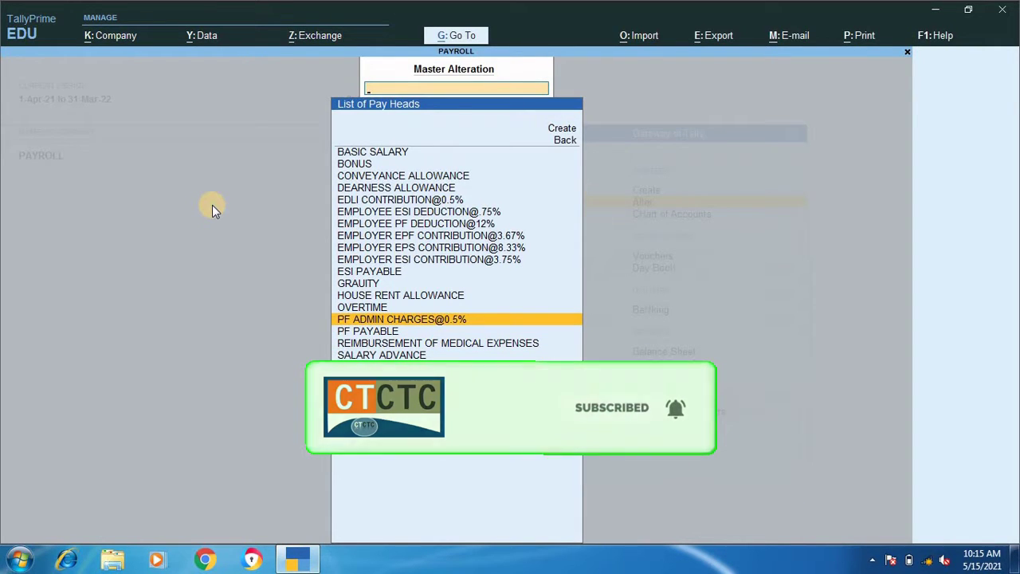
key("Down")
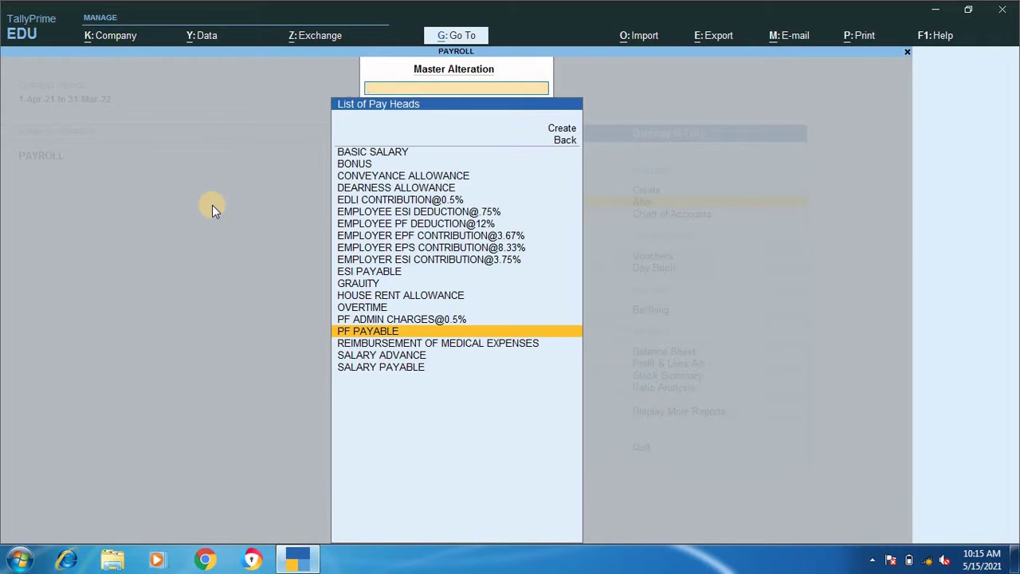
key("Return")
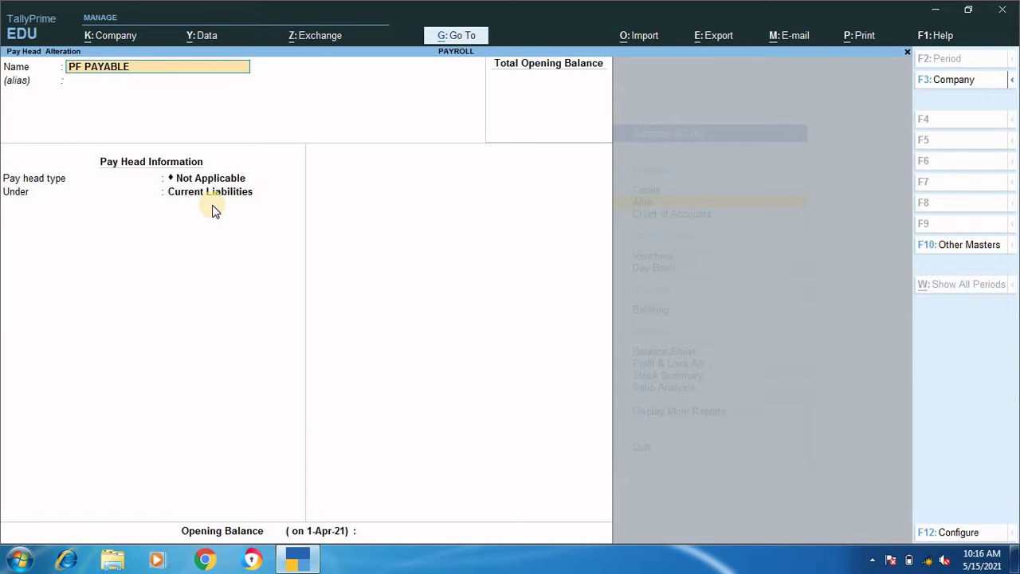
key("Escape")
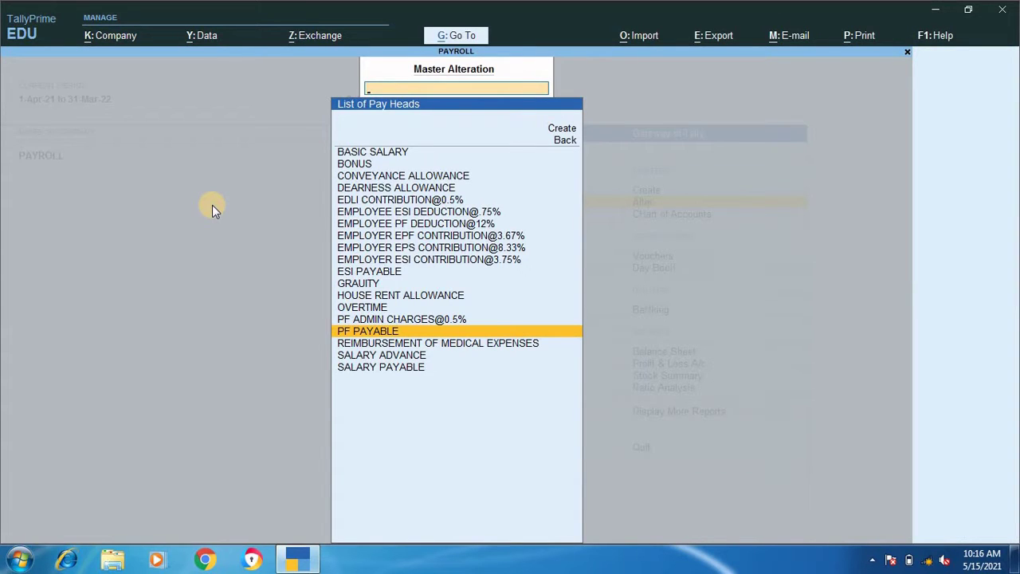
- Open the ESI PAYABLE pay head to check its pay head type and group, and leave it without saving
key("Up")
key("Up")
key("Up")
key("Up")
key("Up")
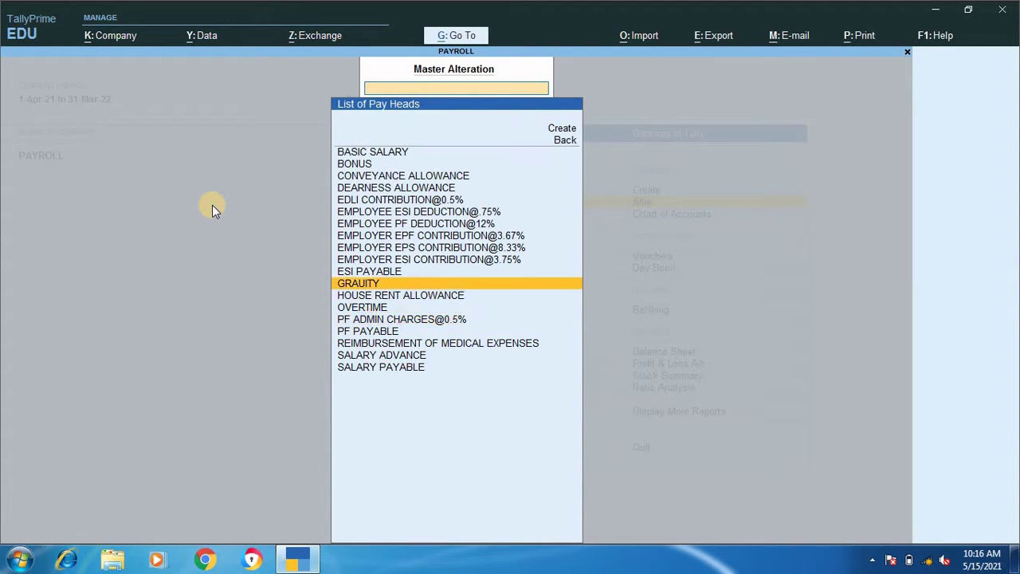
key("Return")
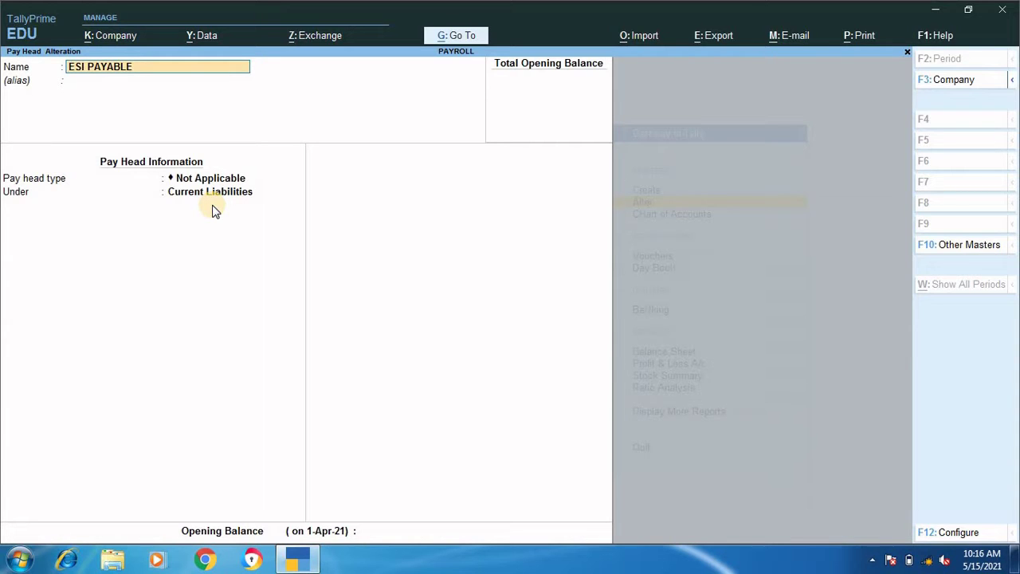
key("BackSpace")
key("Escape")
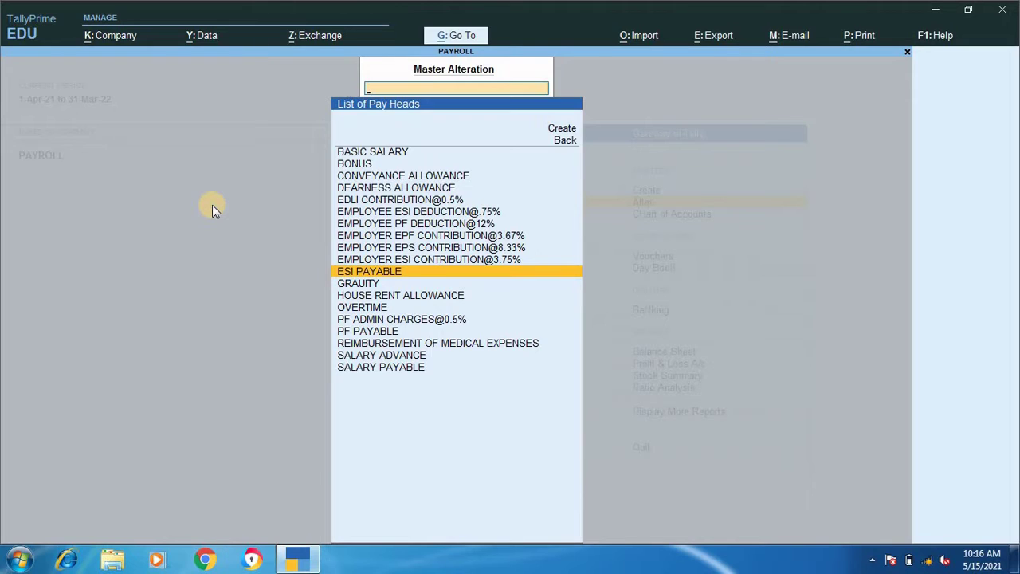
- Return to the masters list and review the complete list of pay heads once more
key("Escape")
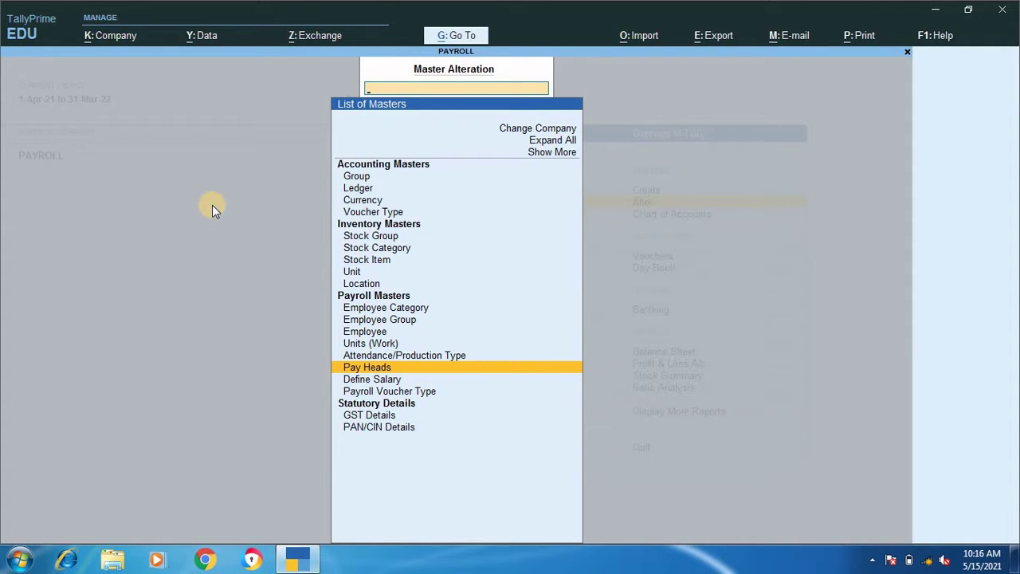
key("Down")
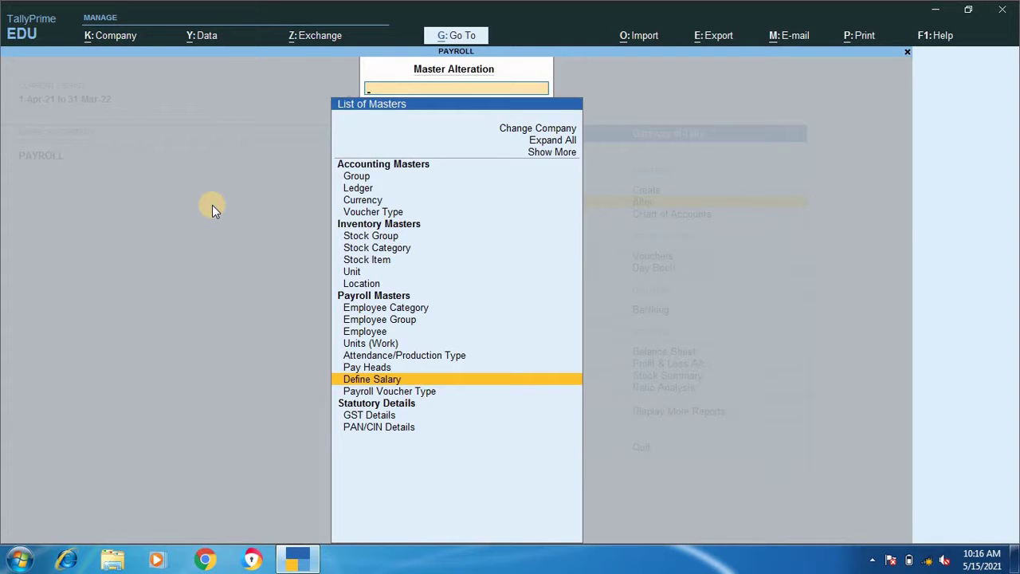
key("Up")
key("Return")
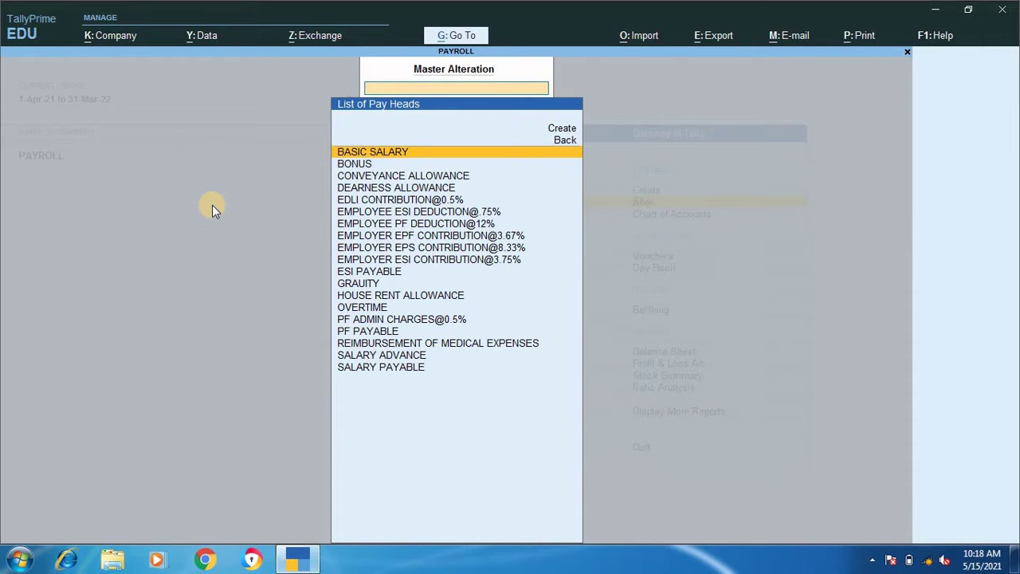
key("Escape")
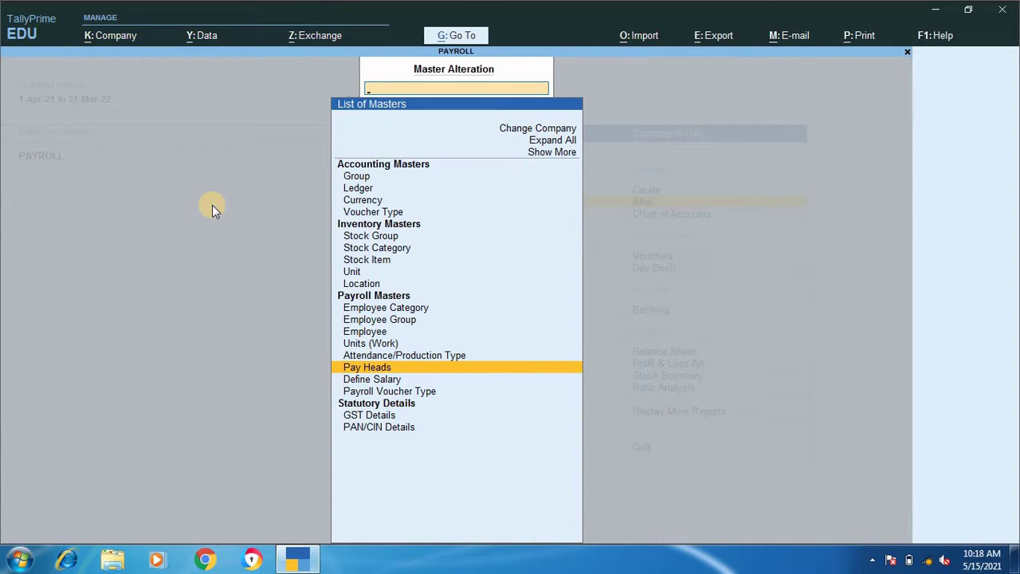
- Open the Define Salary details of the employee in the FINANCE group for alteration
key("Down")
key("Return")
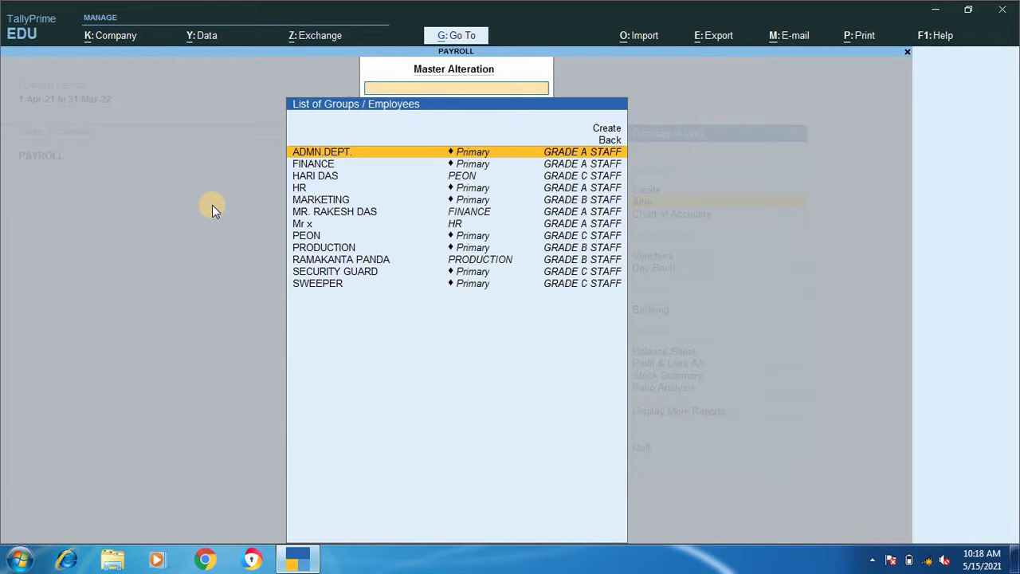
key("Down")
key("Down")
key("Down")
key("Down")
key("Down")
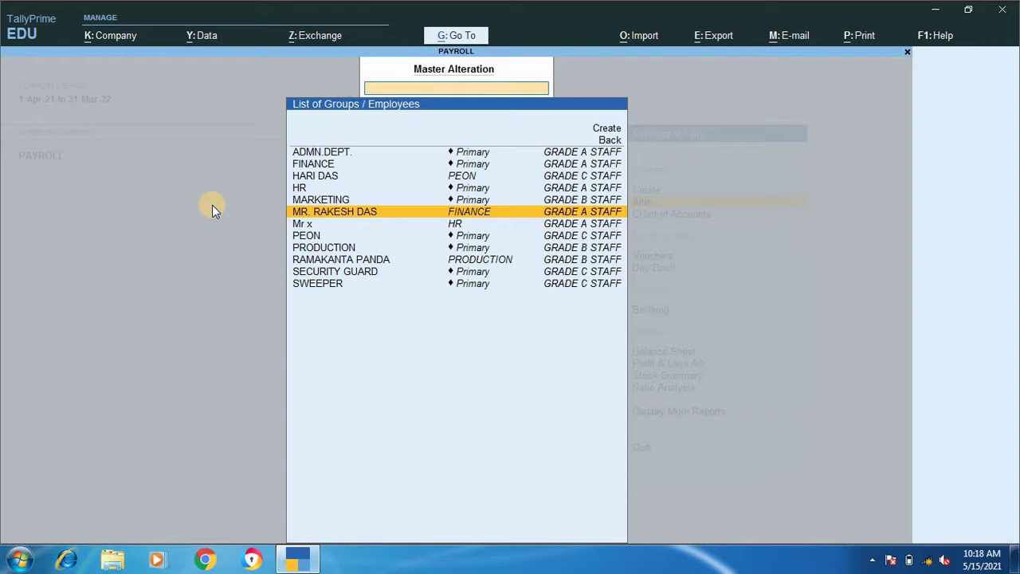
key("Return")
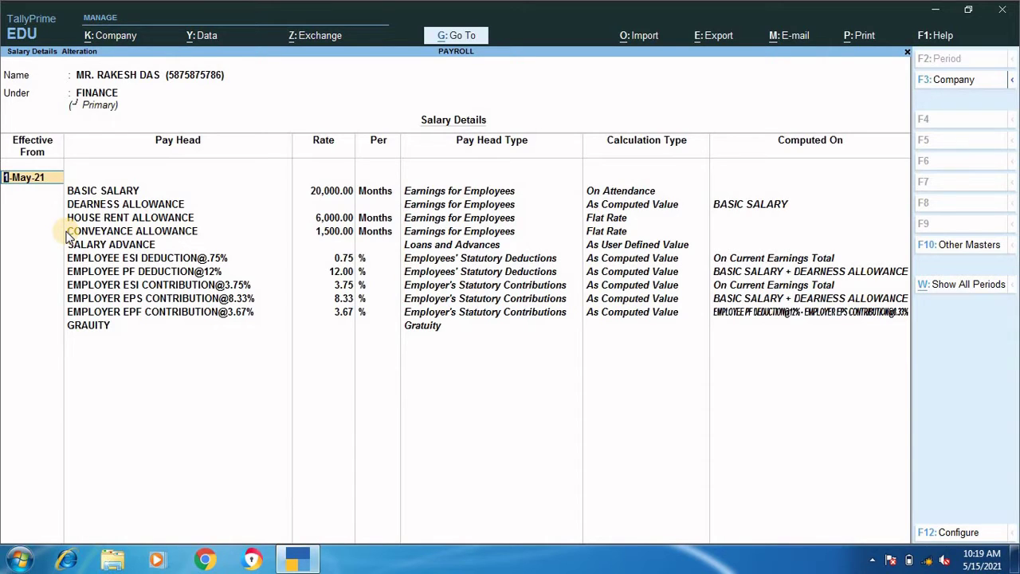
- Re-enter the effective-from date of the salary details as 1-May-21
type("1/4/21")
key("Return")
key("BackSpace")
type("1/5/21")
key("Return")
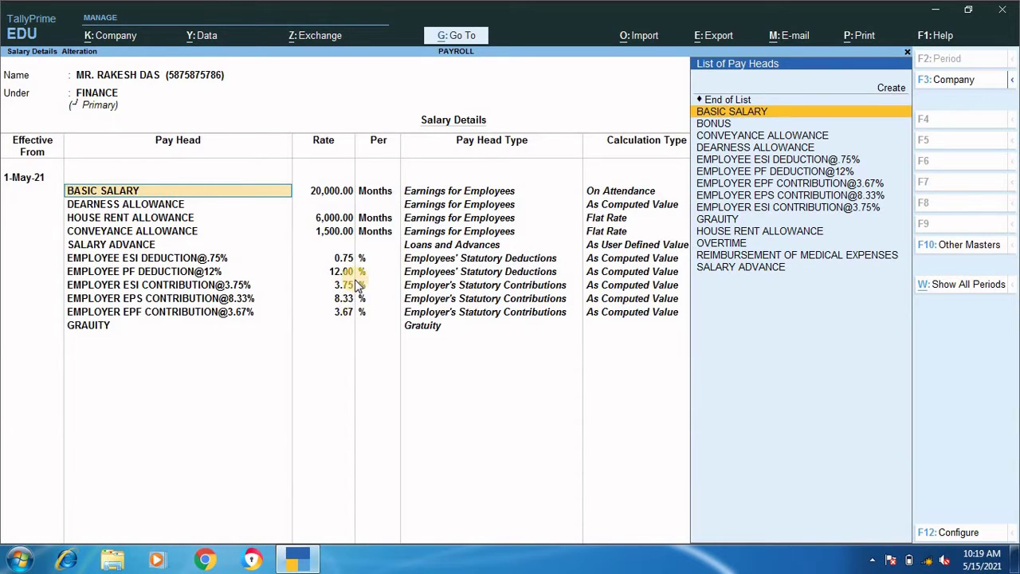
- Configure the salary details to allow overriding the slab percentage and copying from an employee, keeping the other options at Yes
left_click(961, 534)
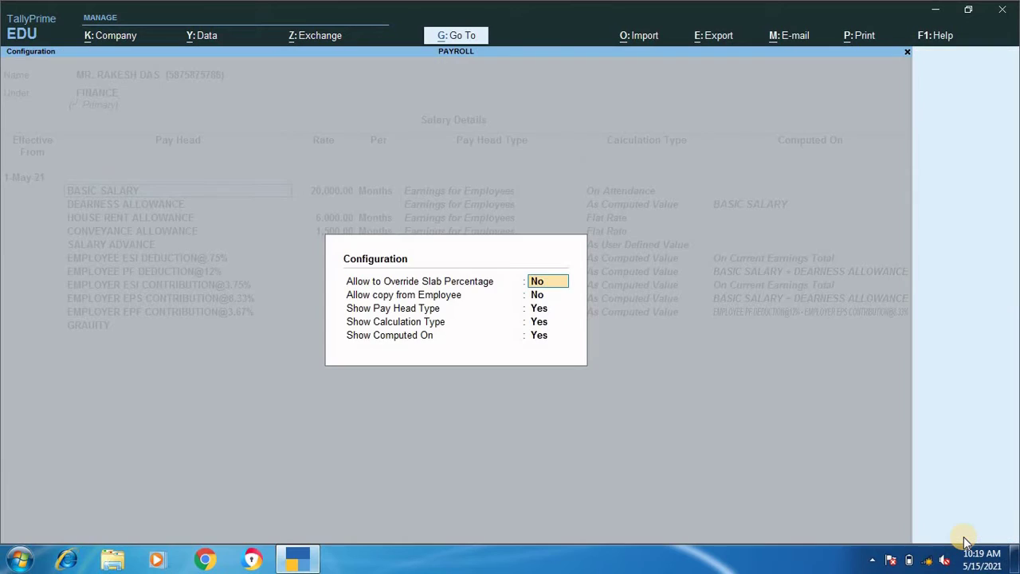
type("y")
key("Return")
type("y")
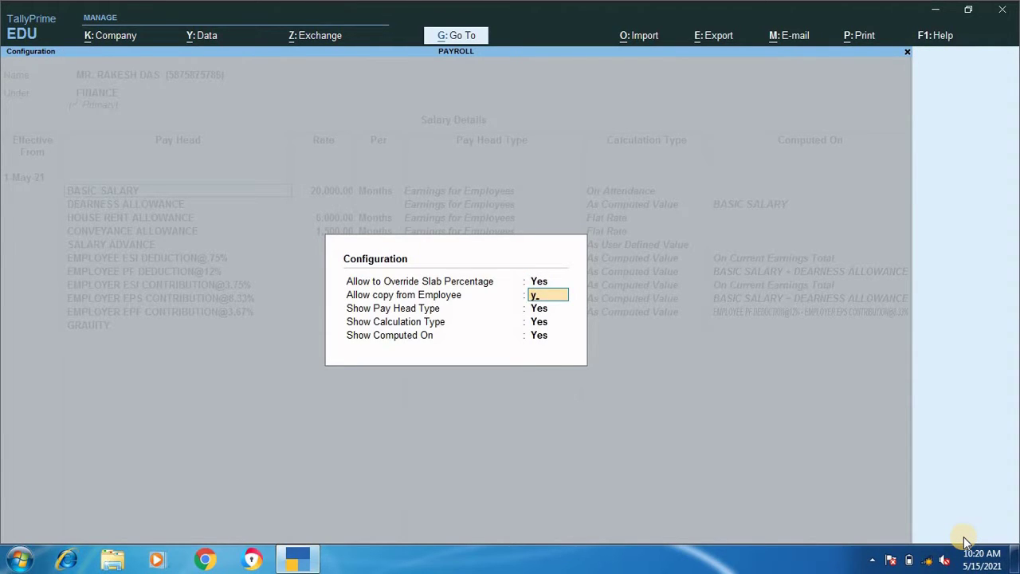
key("Return")
key("Return")
key("Return")
key("Return")
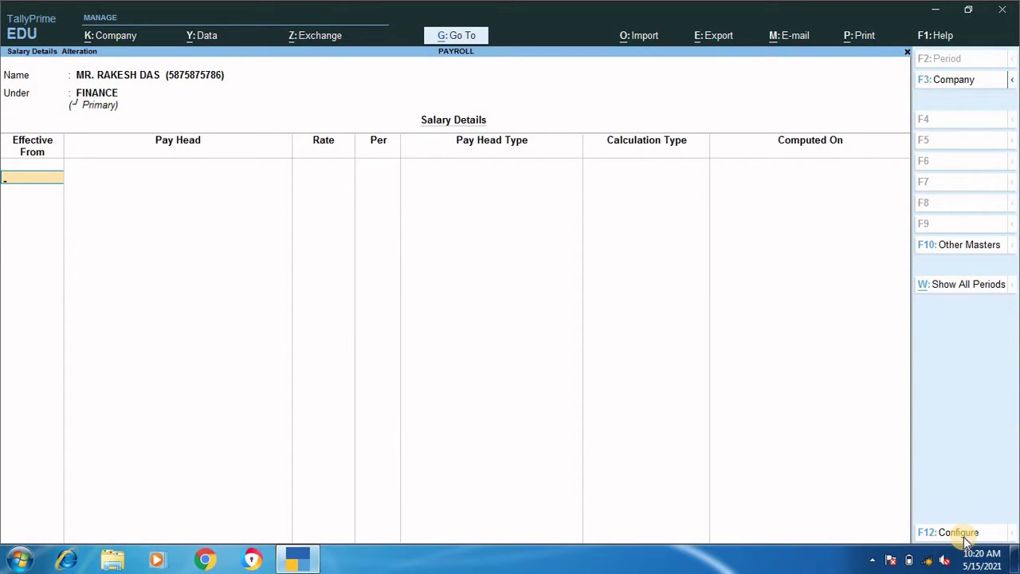
- Reload the FINANCE employee's salary details and review the earnings pay heads from Basic Salary through Conveyance Allowance
key("Escape")
key("Return")
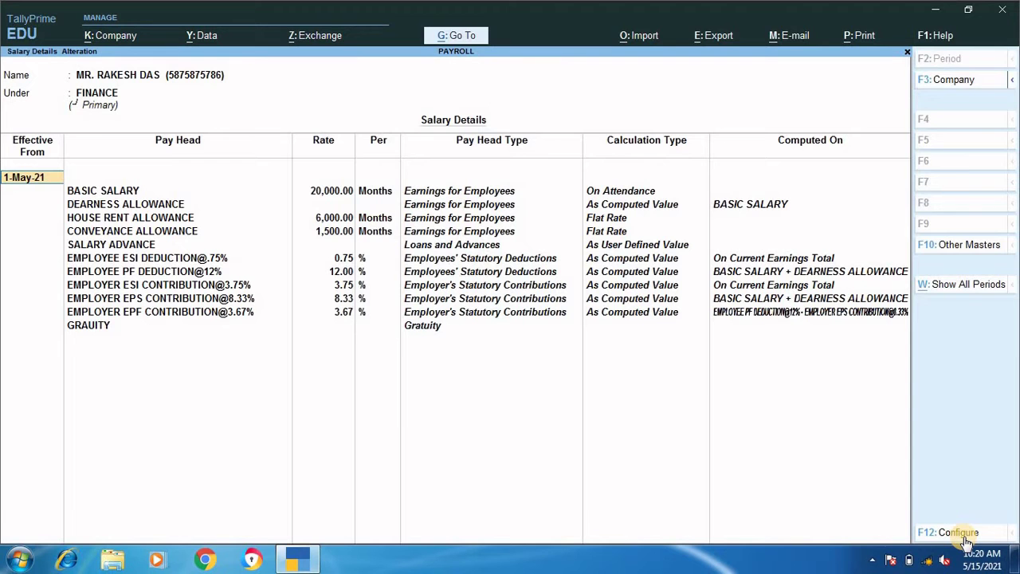
key("Return")
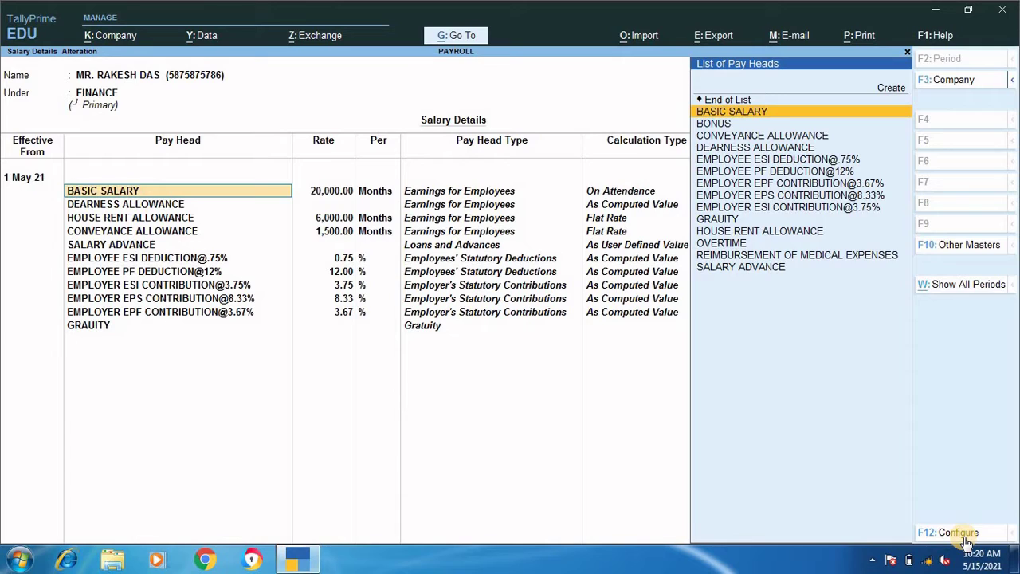
key("Return")
key("Return")
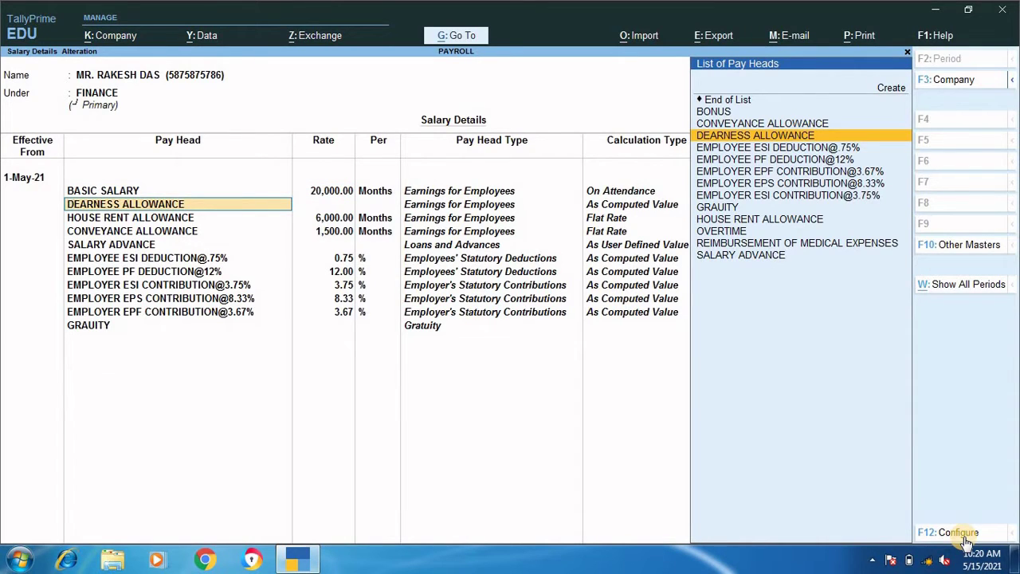
key("Return")
key("Return")
key("Return")
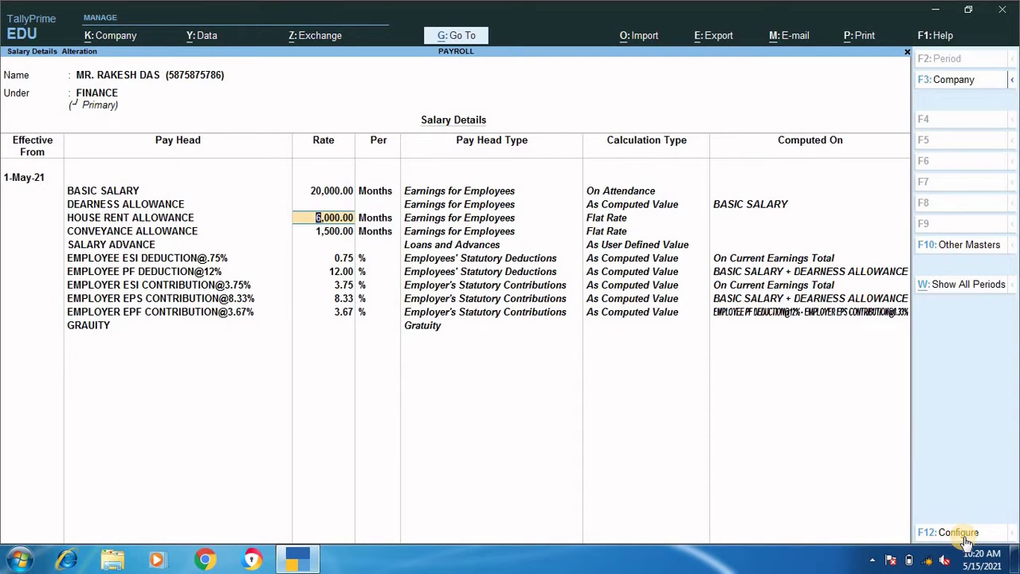
key("Return")
key("Return")
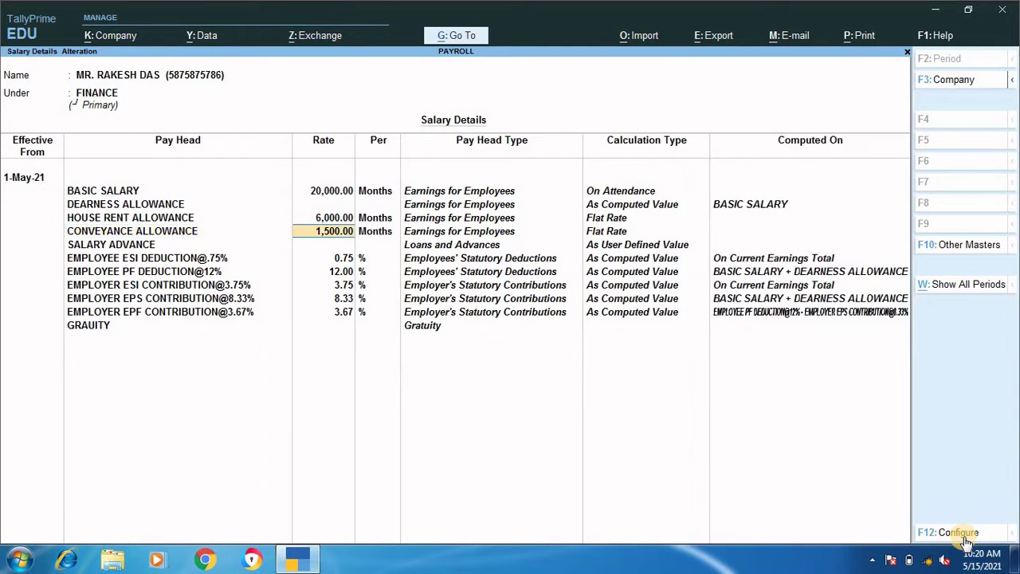
key("Return")
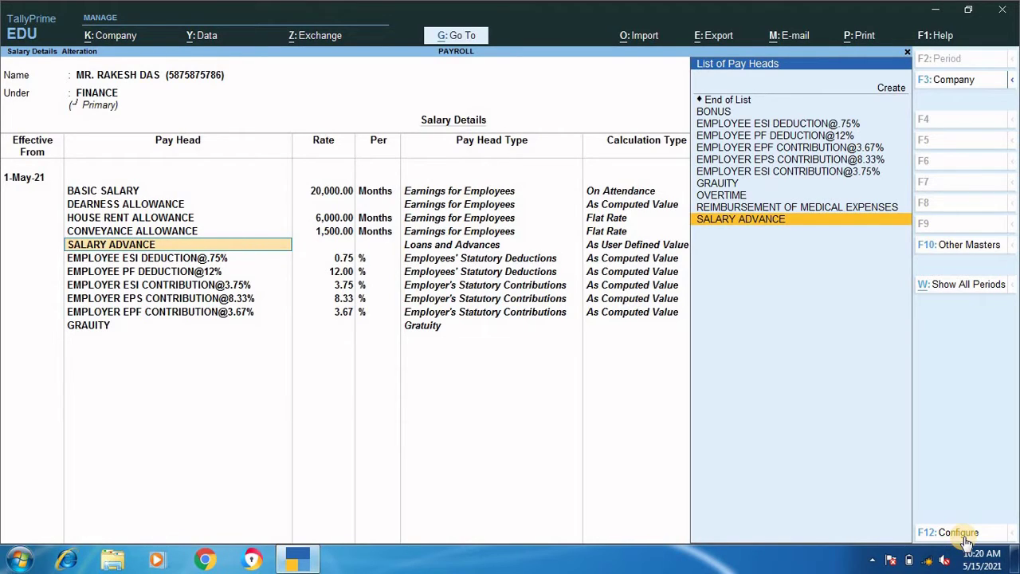
- Review the FINANCE employee's Salary Advance, the employee ESI and PF deductions, and the employer ESI, EPS and EPF contributions
key("Return")
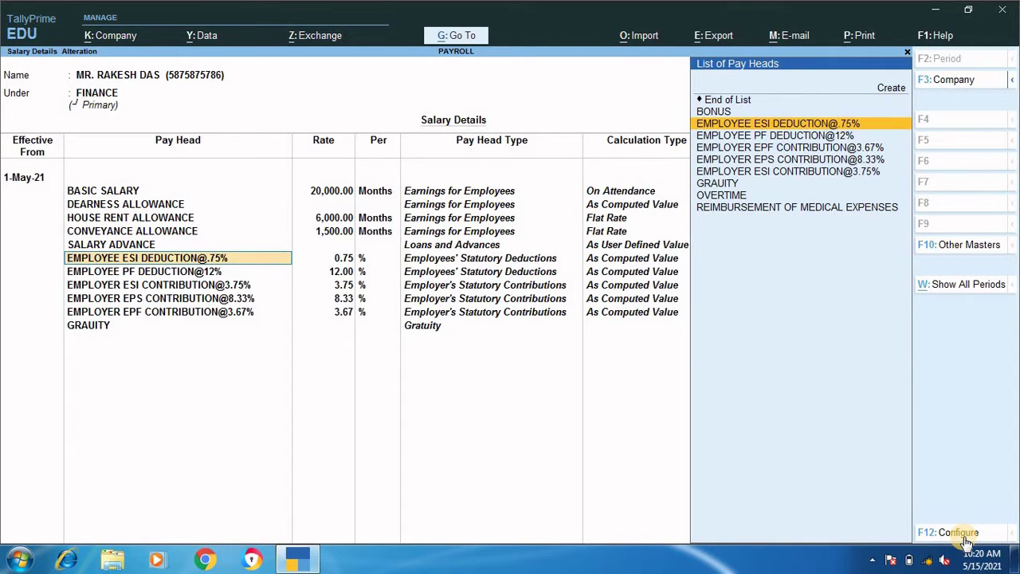
key("Return")
key("Return")
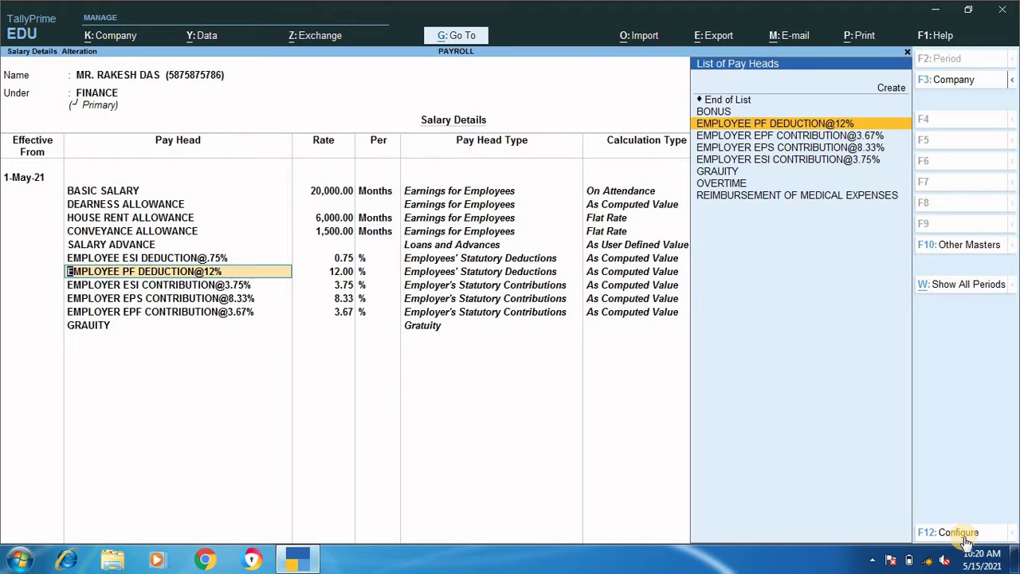
key("Return")
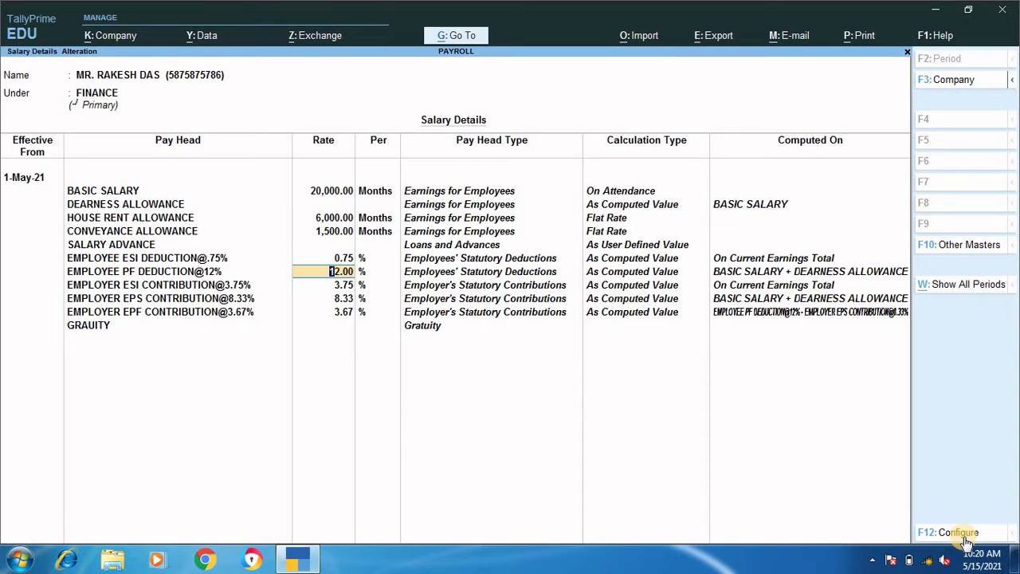
key("Return")
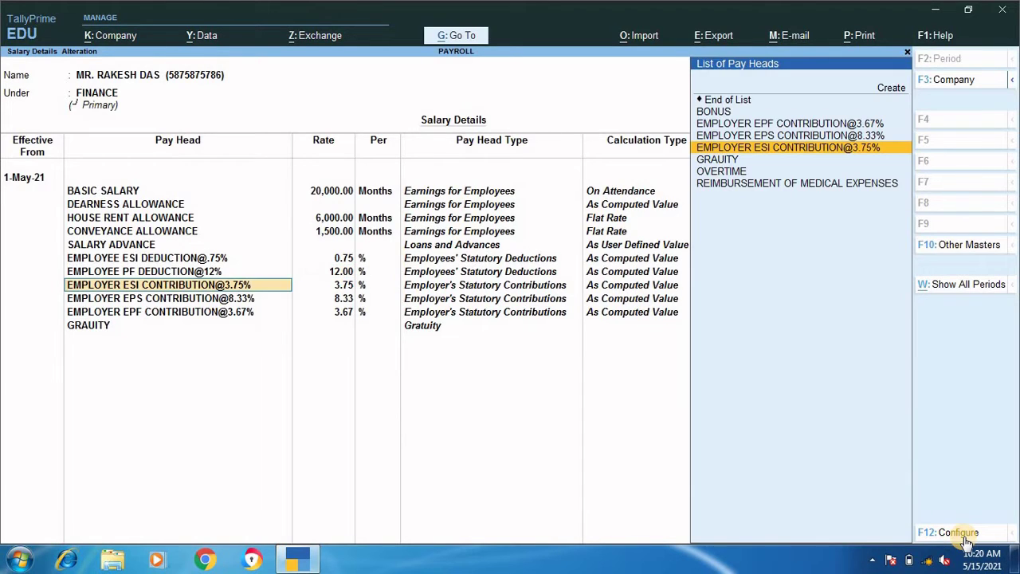
key("Return")
key("Return")
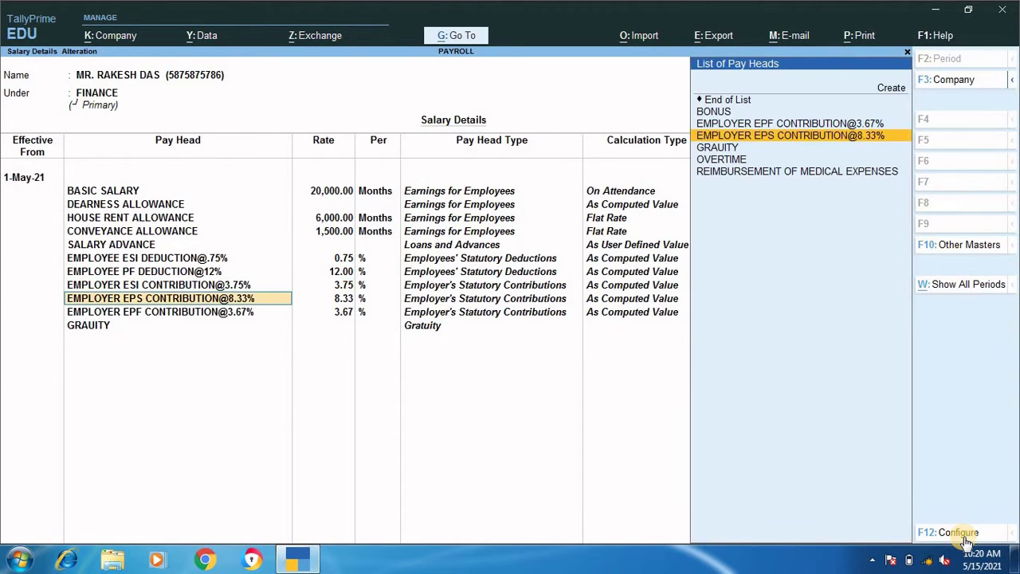
key("Return")
key("Return")
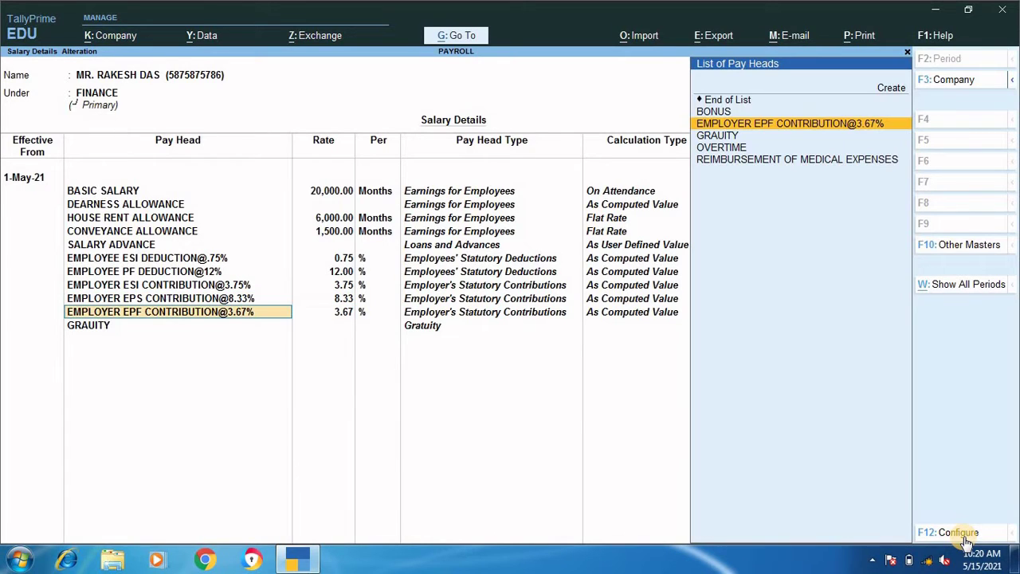
key("Return")
key("Return")
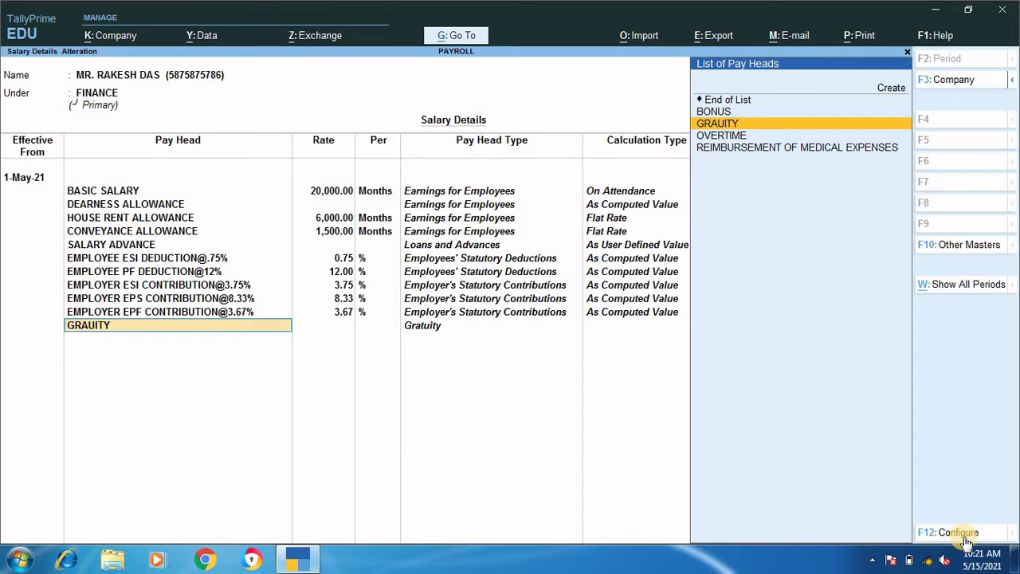
- End the FINANCE employee's pay head list after the gratuity entry and accept the salary details
key("Return")
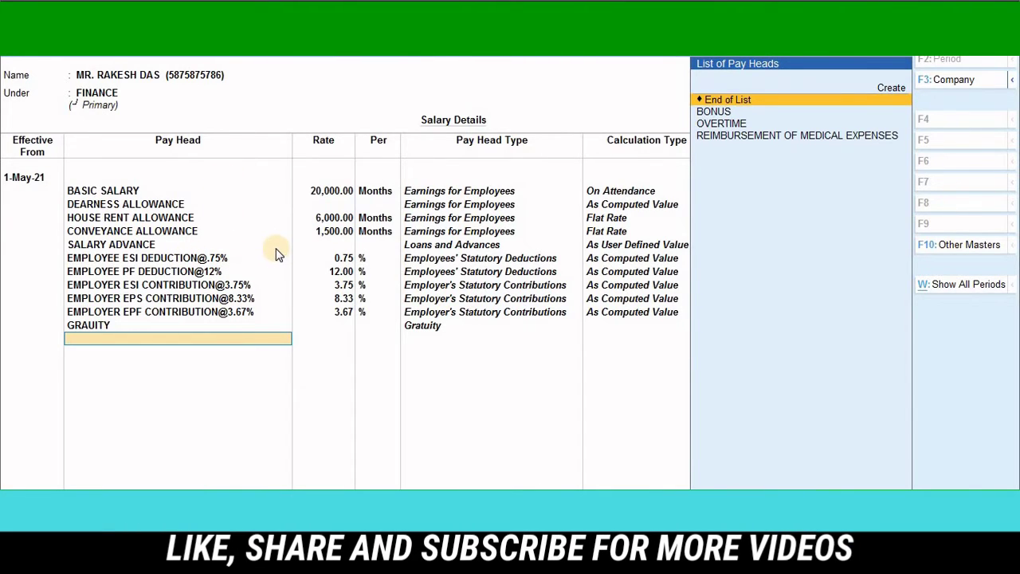
key("Return")
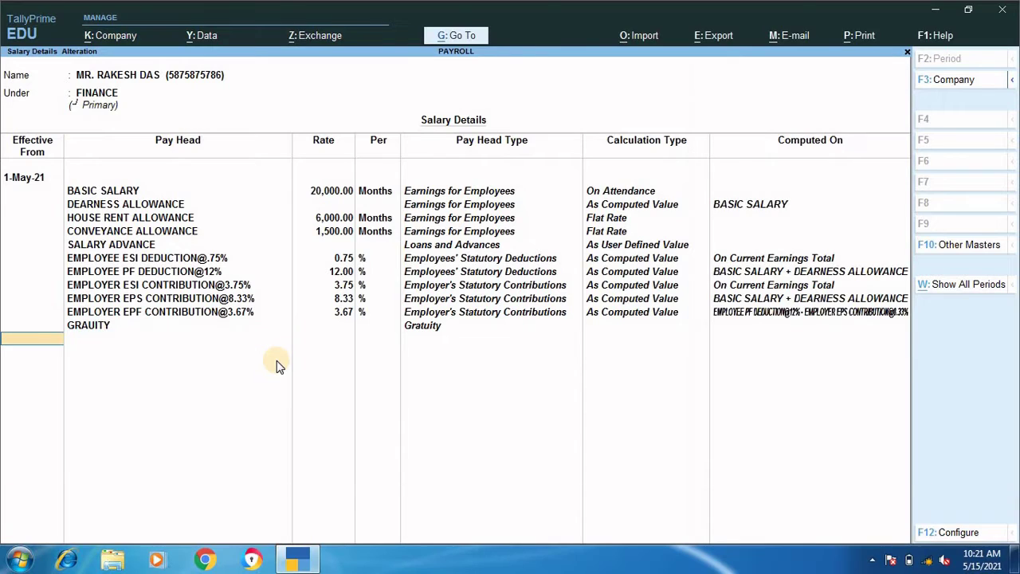
key("Return")
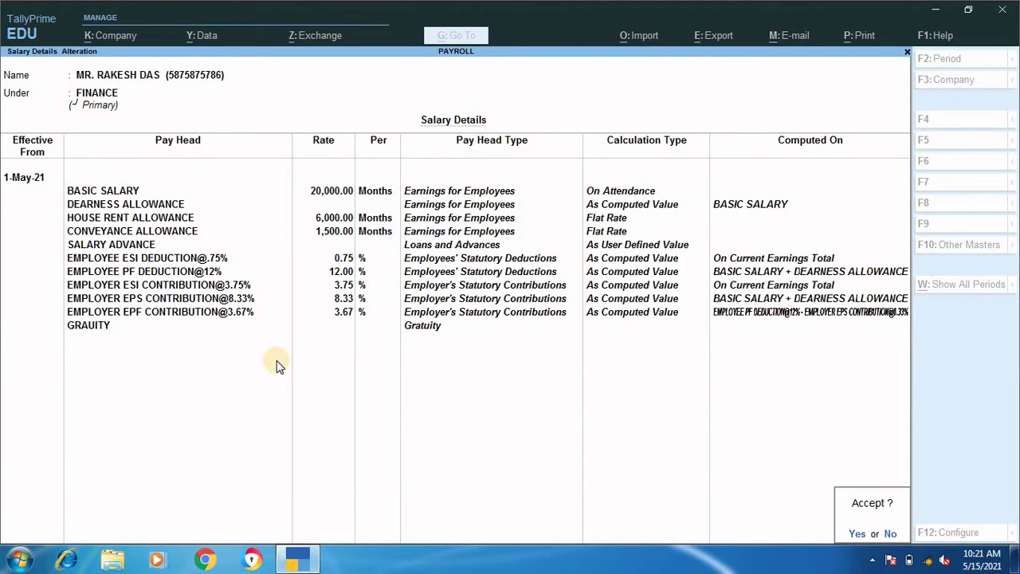
key("Return")
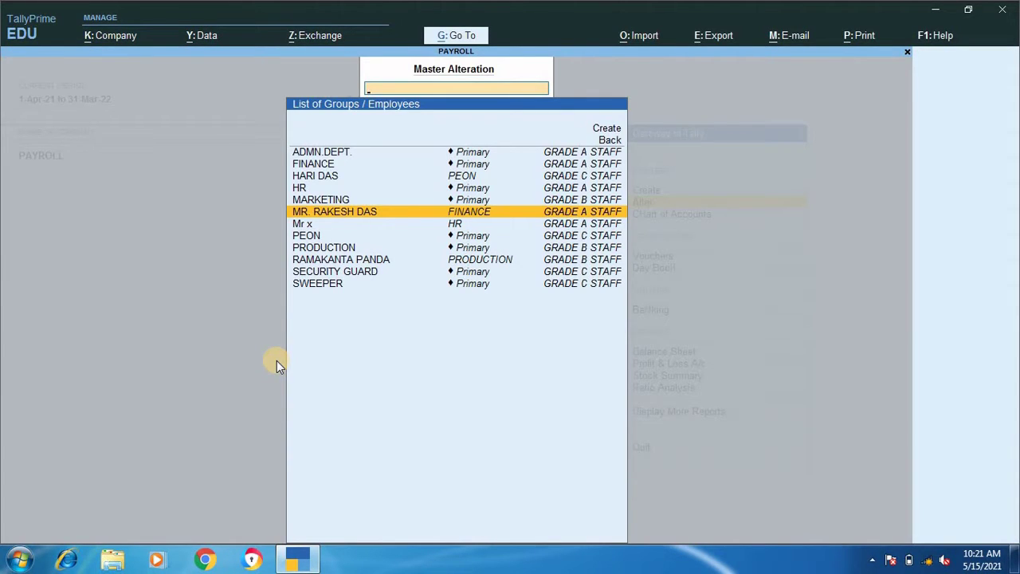
- Open the salary details of the employee under the PRODUCTION group for alteration
key("Down")
key("Down")
key("Down")
key("Down")
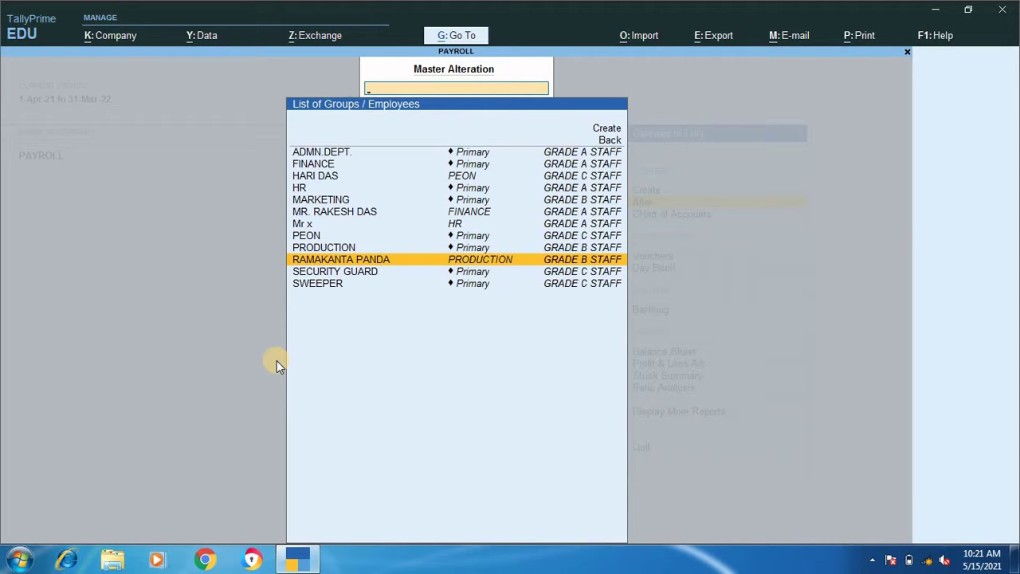
key("Return")
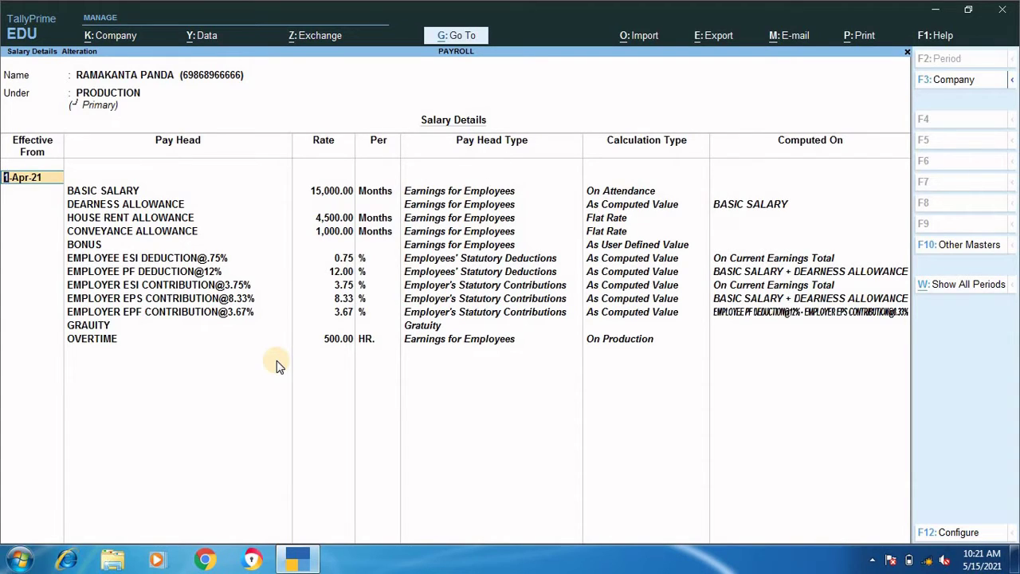
- Review the PRODUCTION employee's effective date and the earnings pay heads from Basic Salary through Conveyance Allowance
key("Return")
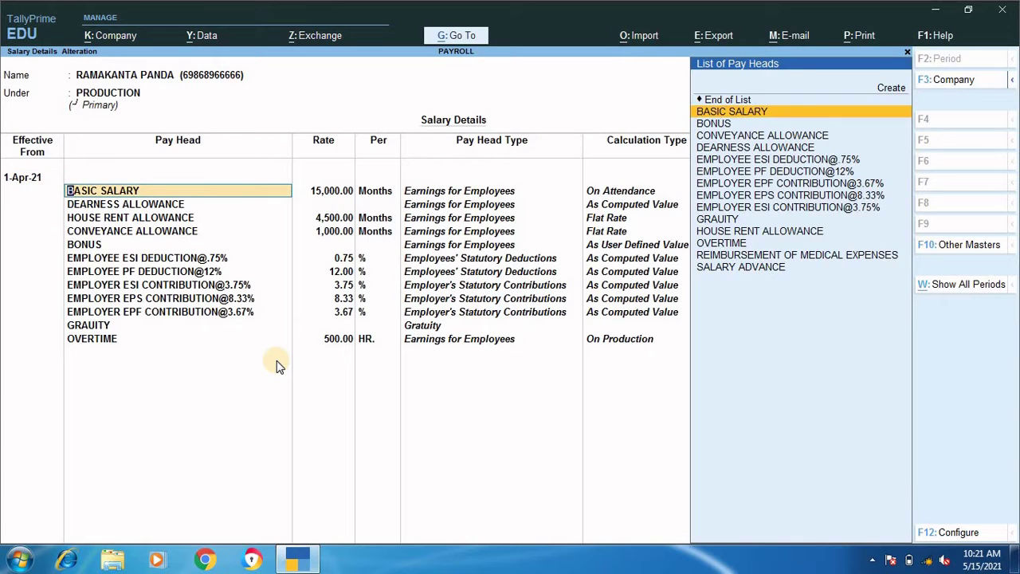
key("Return")
key("Return")
key("Return")
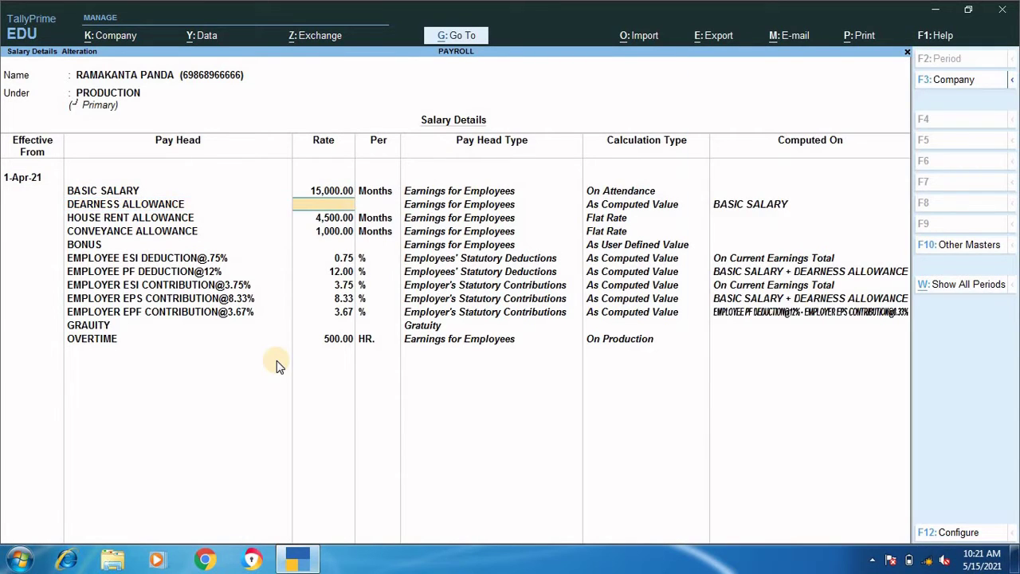
key("Return")
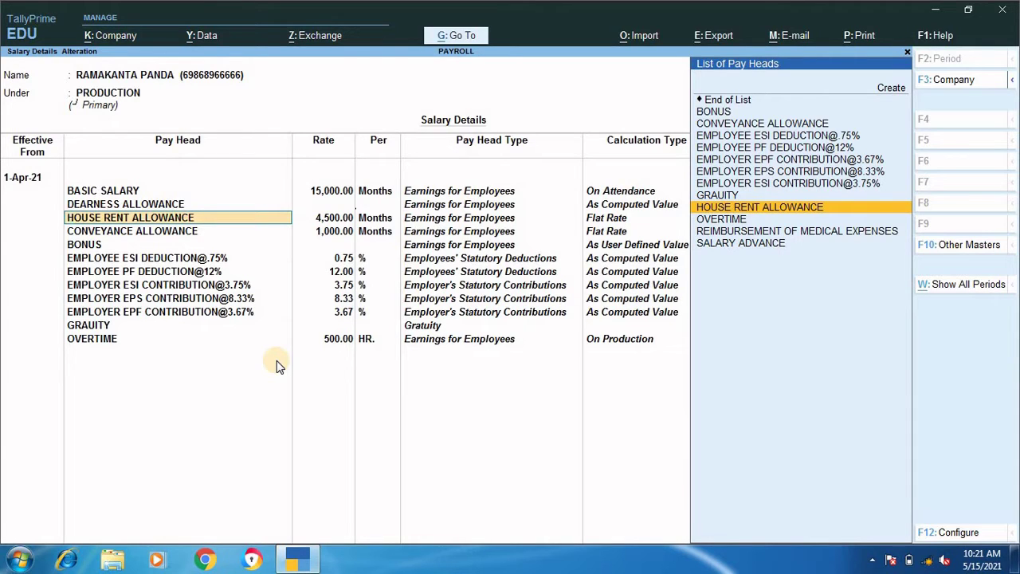
key("Return")
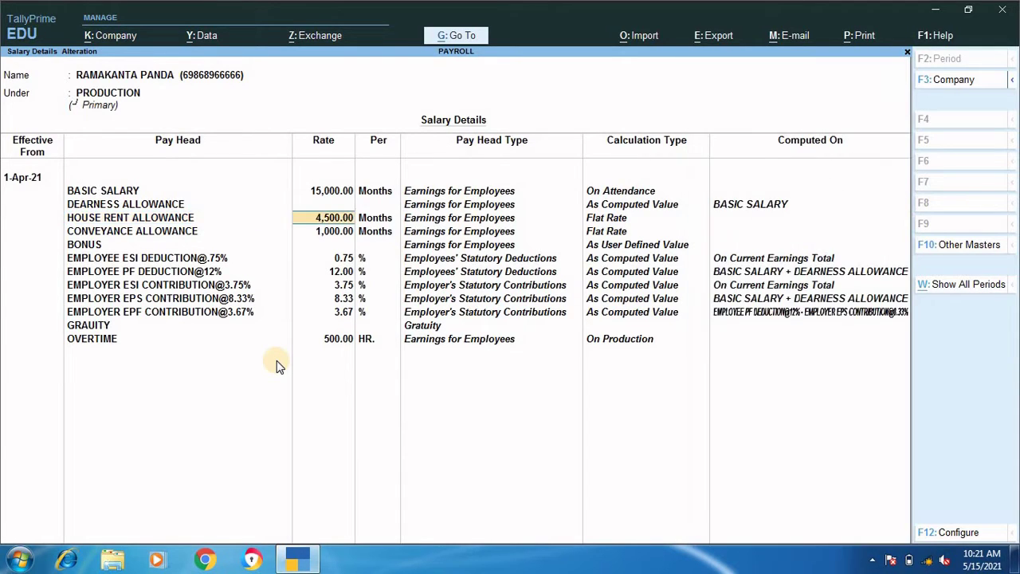
key("Return")
key("Return")
key("Return")
key("Return")
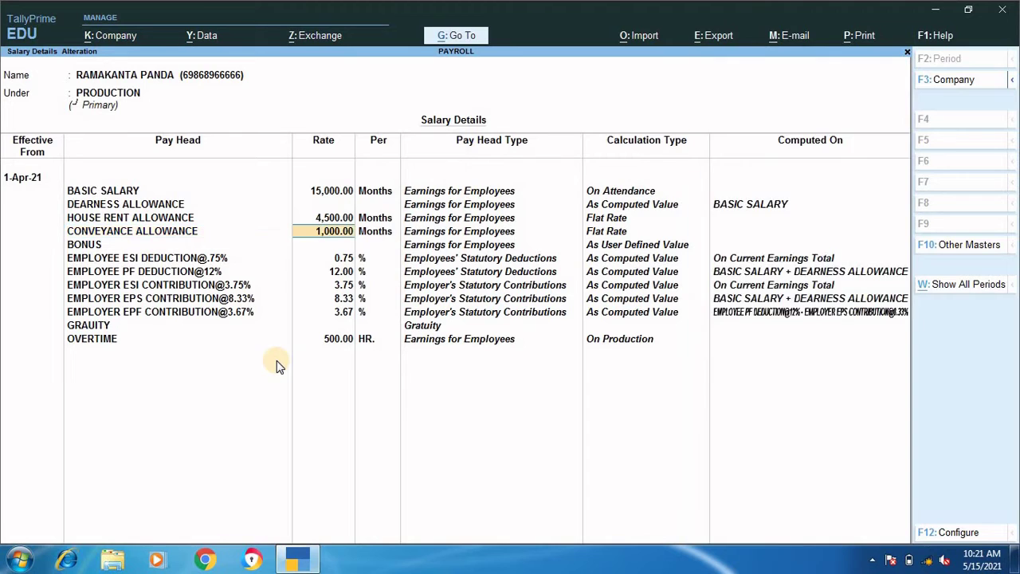
- Review the PRODUCTION employee's bonus, statutory deductions, employer contributions and gratuity up to the Overtime pay head
key("Return")
key("Return")
key("Return")
key("Return")
key("Return")
key("Return")
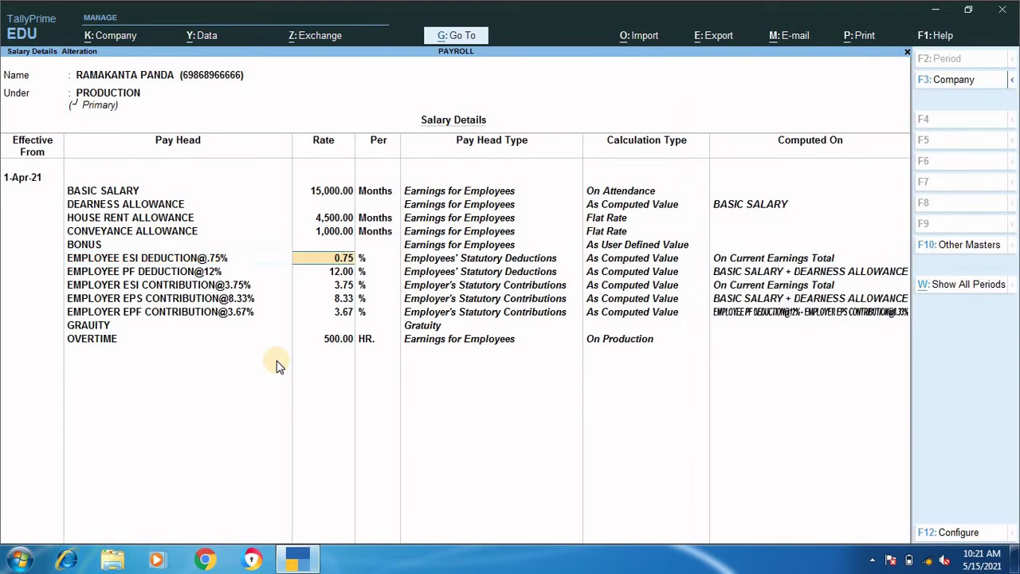
key("Return")
key("Return")
key("Return")
key("Return")
key("Return")
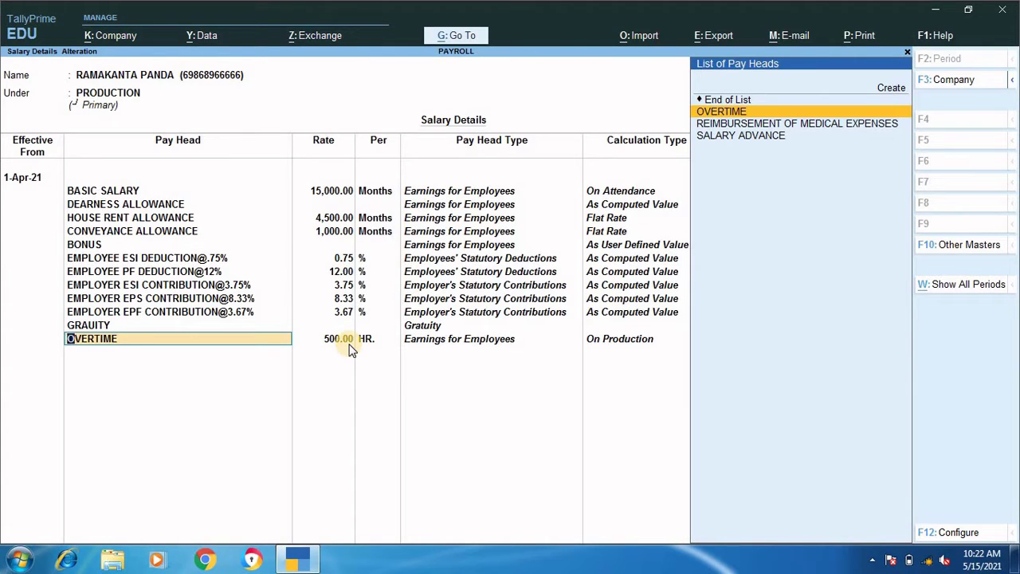
- Keep the PRODUCTION employee's Overtime pay head and rate, end the list and accept the salary details
key("Return")
key("Return")
key("Return")
key("Return")
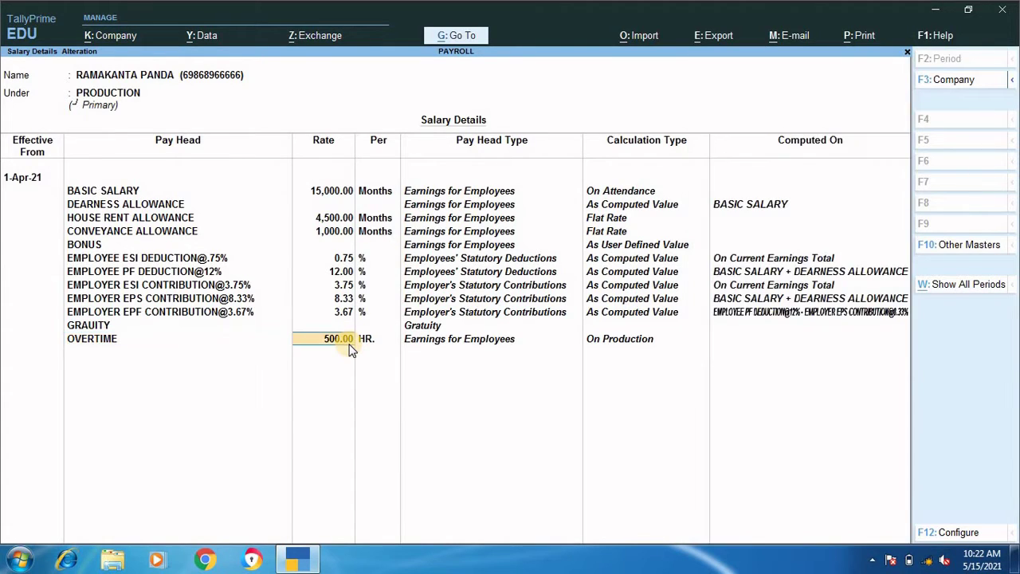
key("Return")
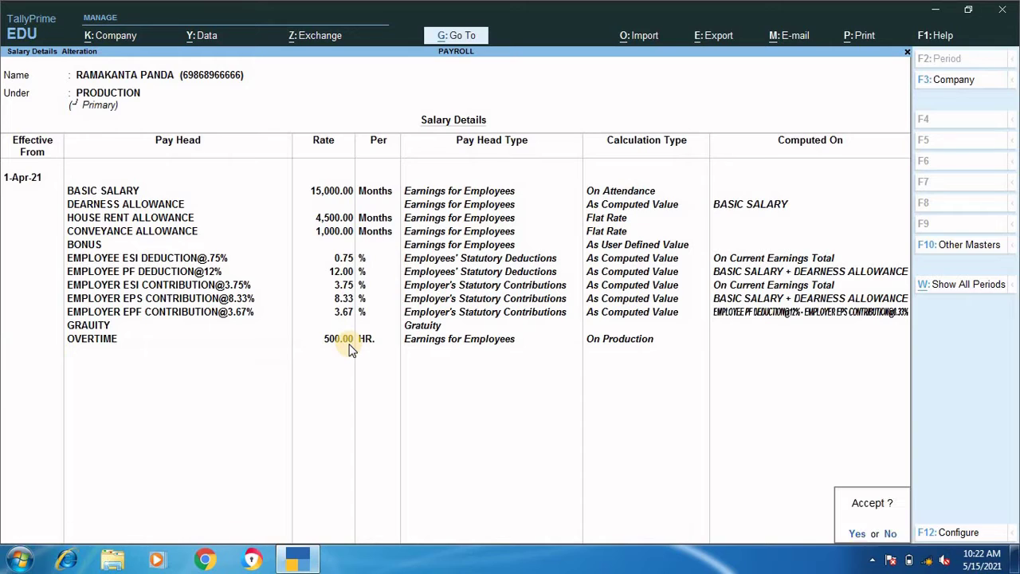
key("Return")
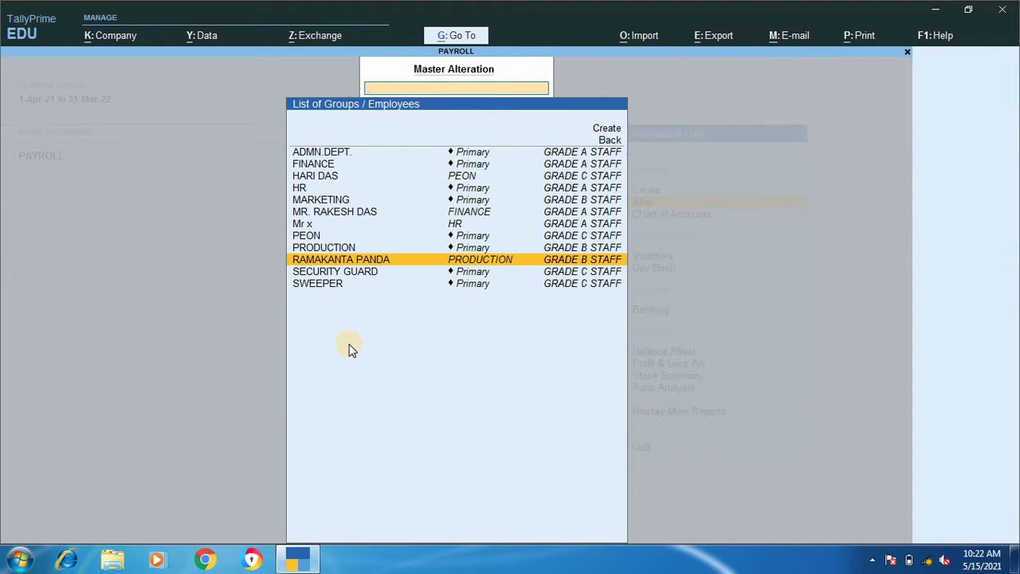
- Open the salary details of the employee under the PEON group for alteration
key("Up")
key("Up")
key("Up")
key("Up")
key("Up")
key("Up")
key("Up")
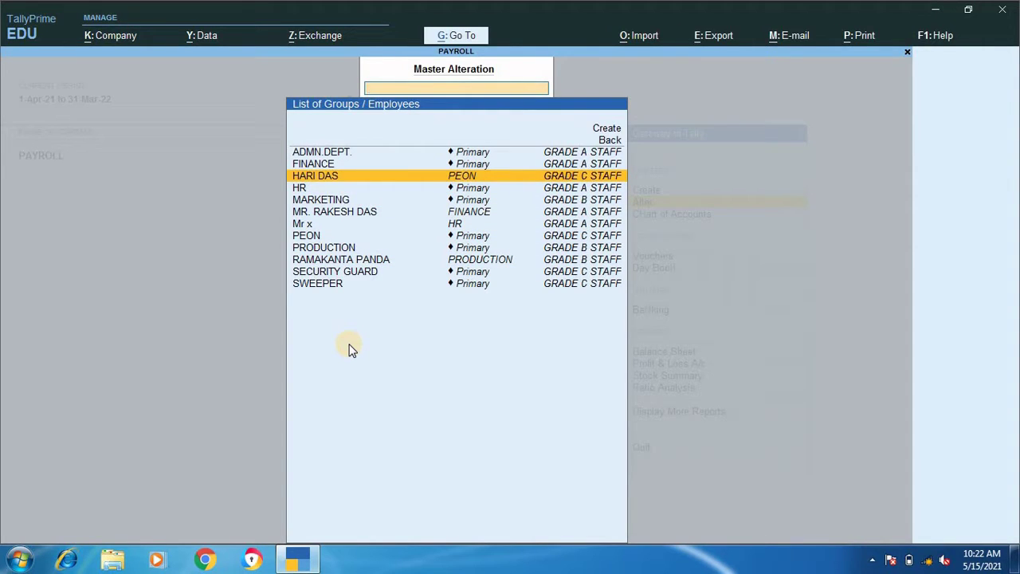
key("Return")
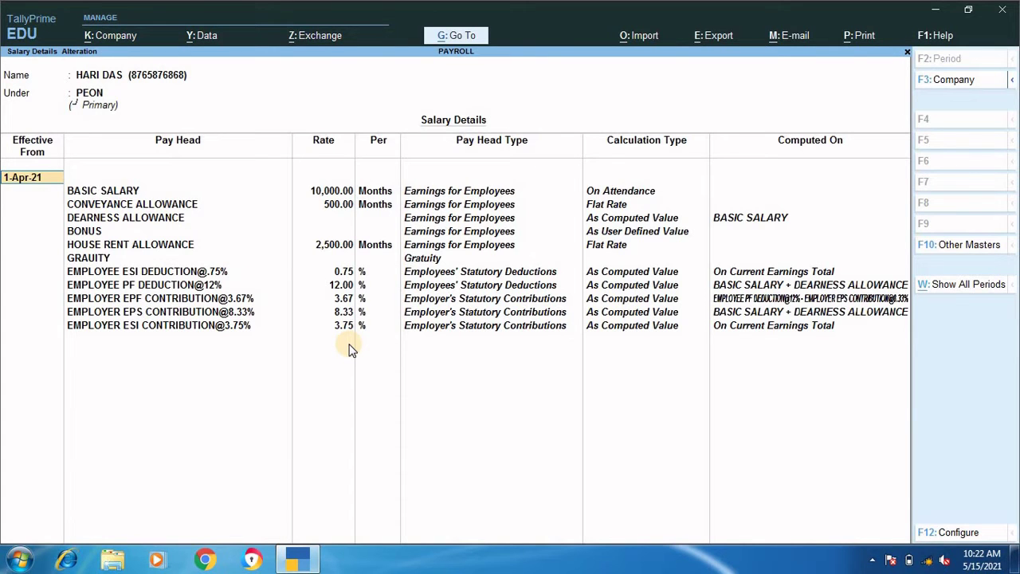
- Review the PEON employee's effective date and the earnings pay heads from Basic Salary through House Rent Allowance
key("Return")
key("Return")
key("Return")
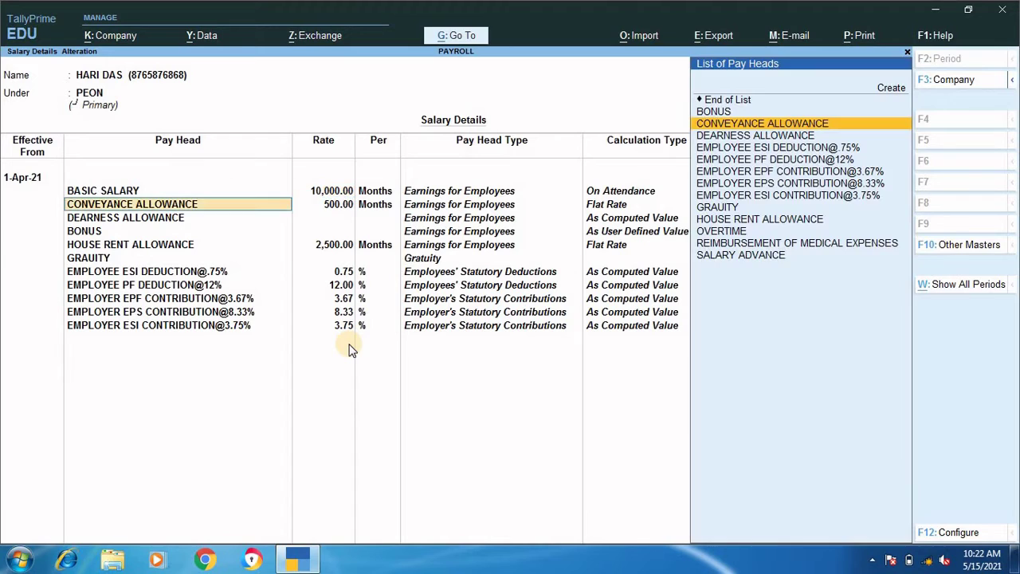
key("Return")
key("Return")
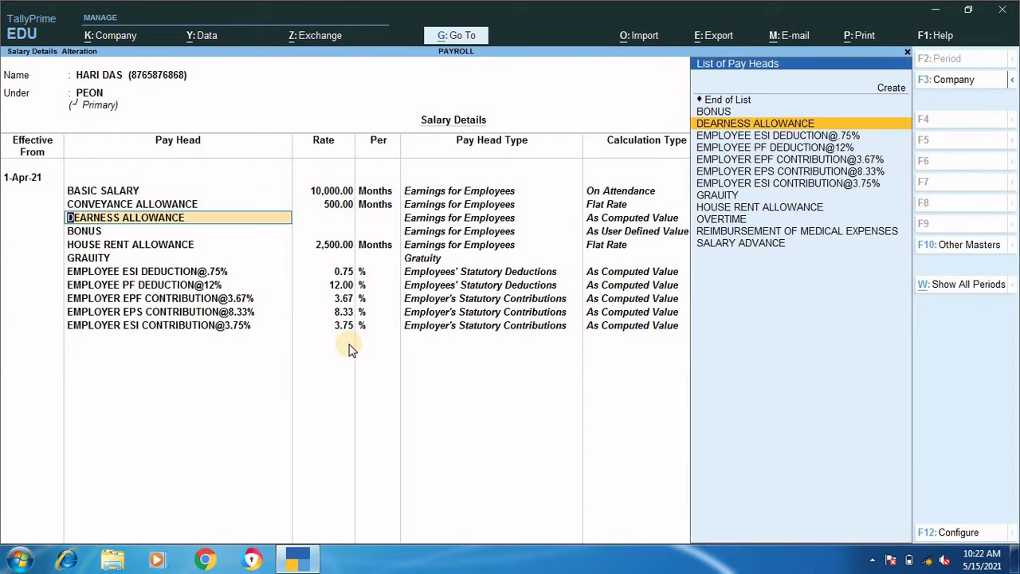
key("Return")
key("Return")
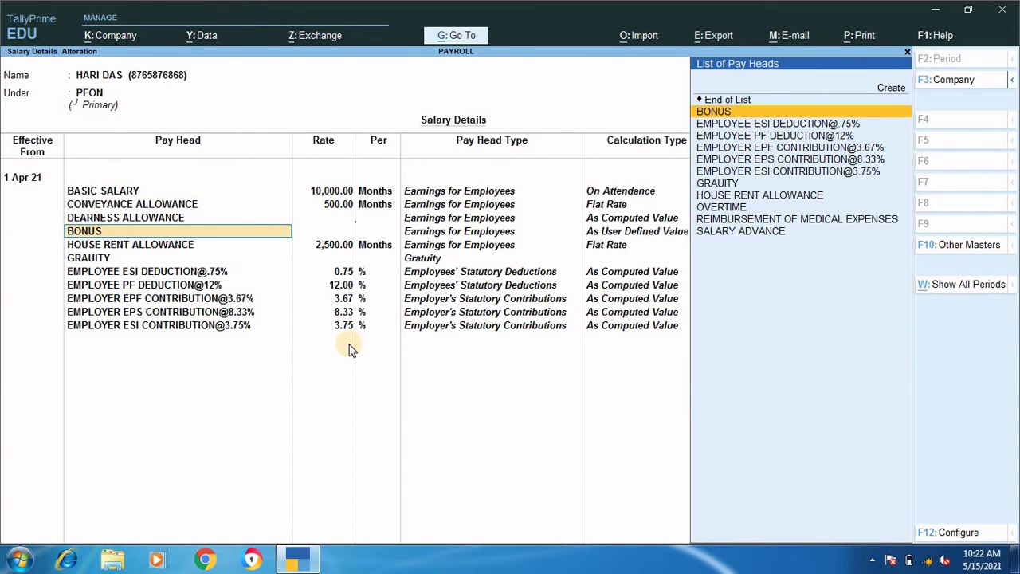
key("Return")
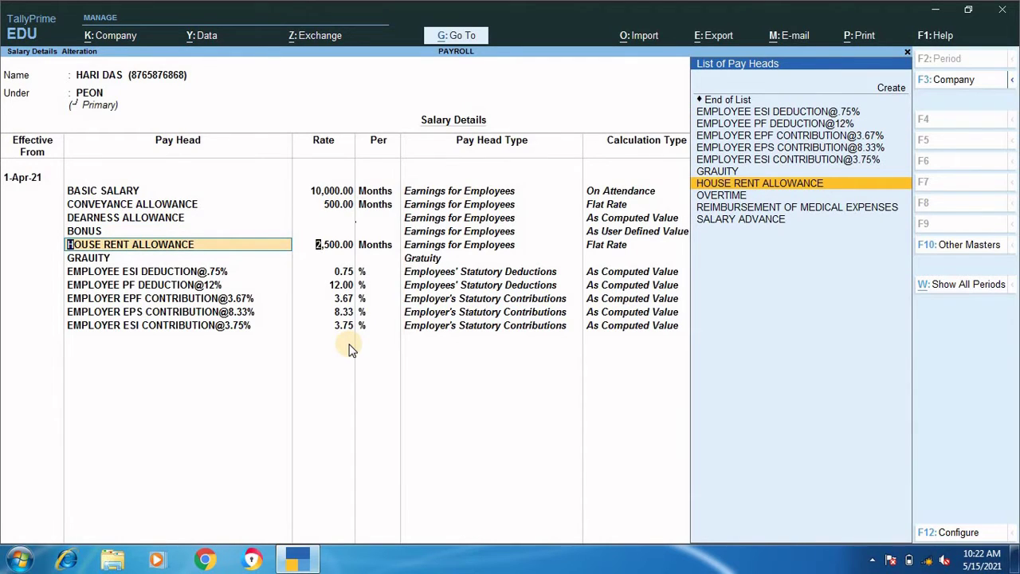
key("Return")
key("Return")
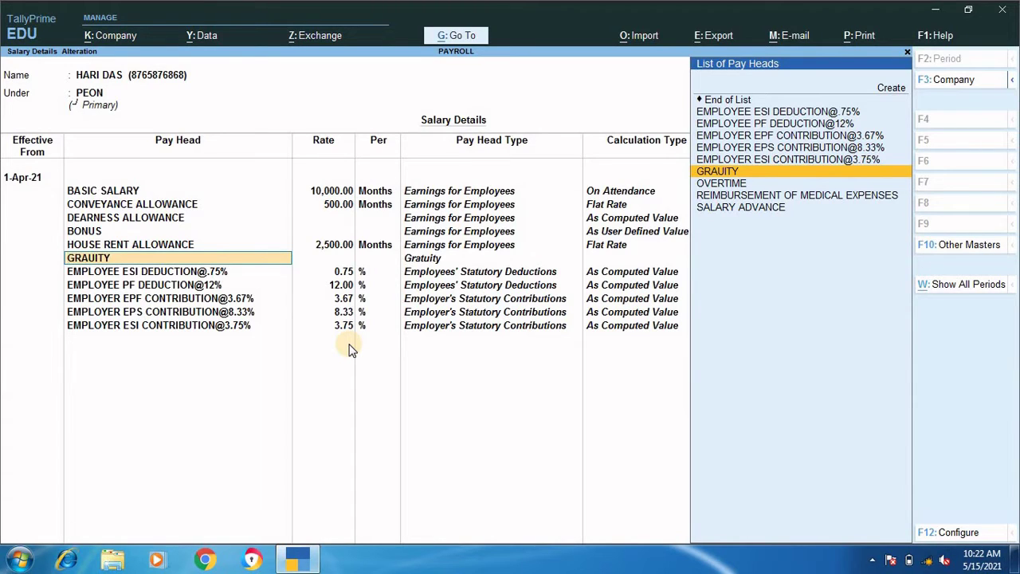
- Review the PEON employee's gratuity, ESI and PF deductions, and employer EPF, EPS and ESI contribution pay heads
key("Return")
key("Return")
key("Return")
key("Return")
key("Return")
key("Return")
key("Return")
key("Return")
key("Return")
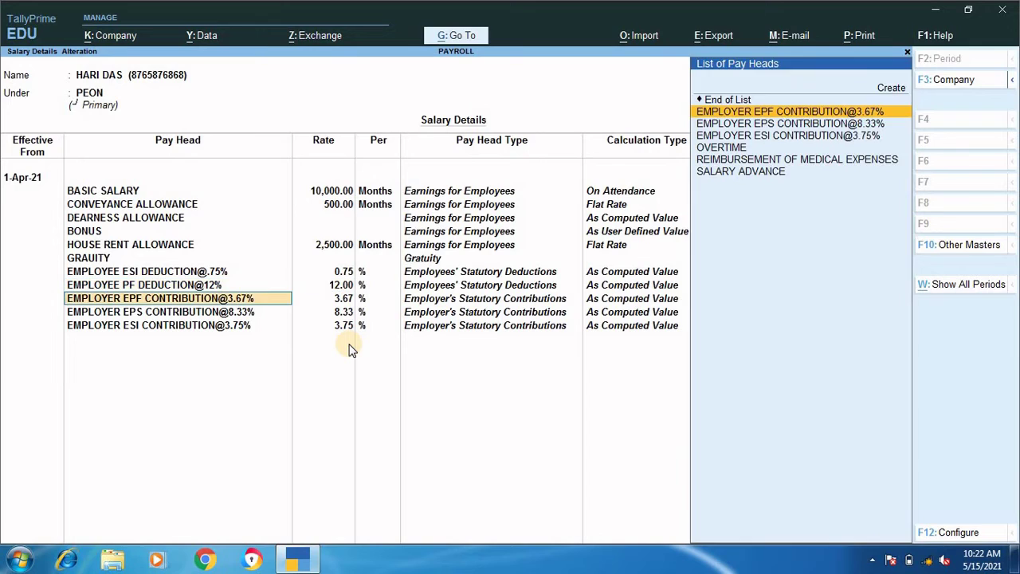
key("Return")
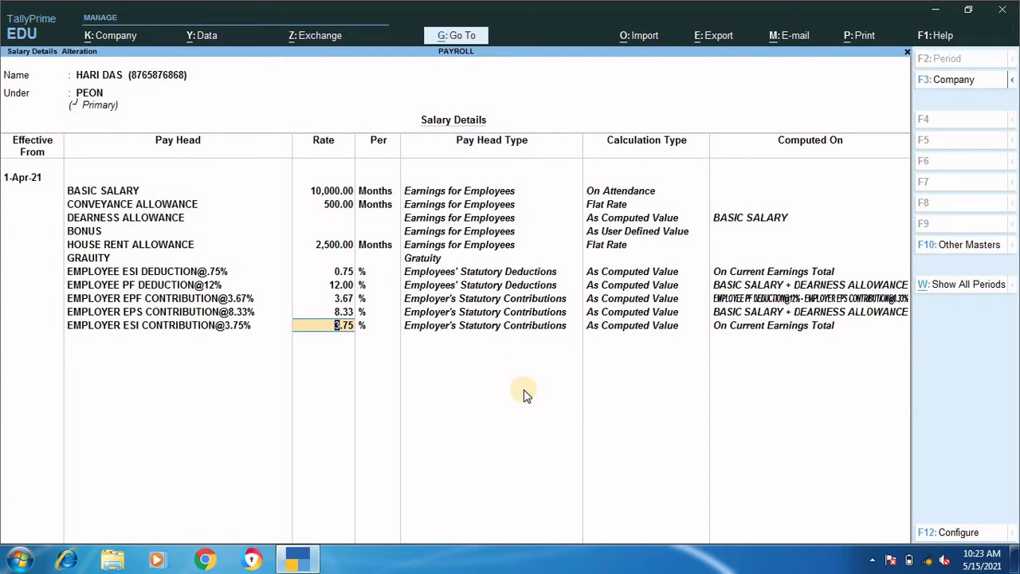
key("Return")
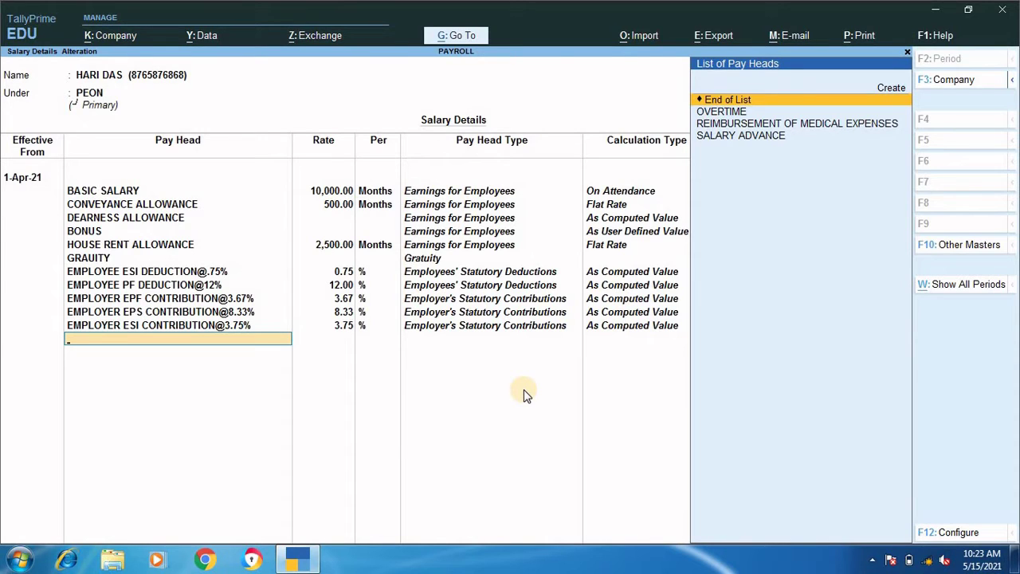
- End the pay head list and accept the PEON employee's salary details
key("Return")
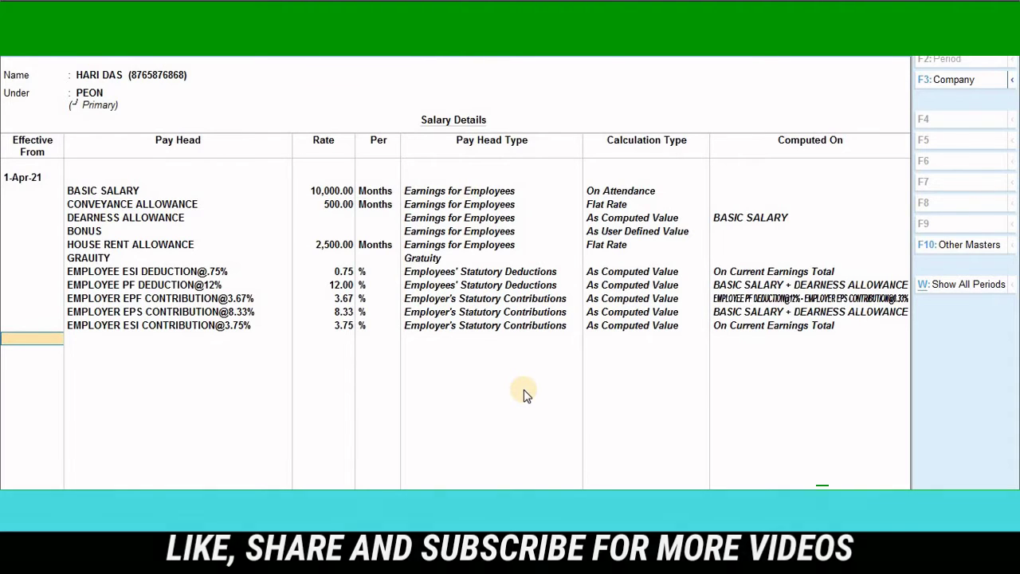
key("Return")
key("Return")
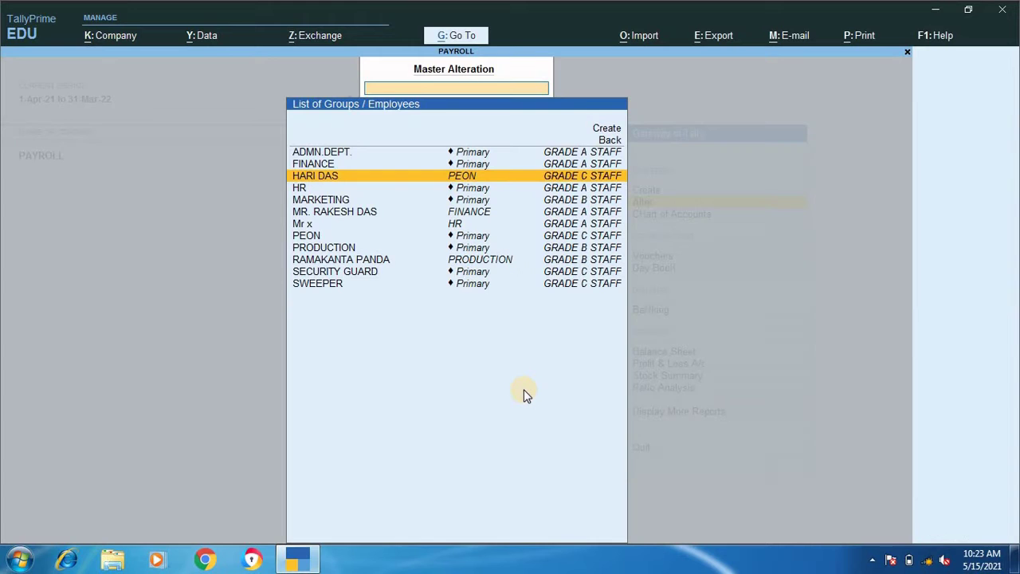
- Leave master alteration and open voucher entry from the Gateway of Tally
key("Escape")
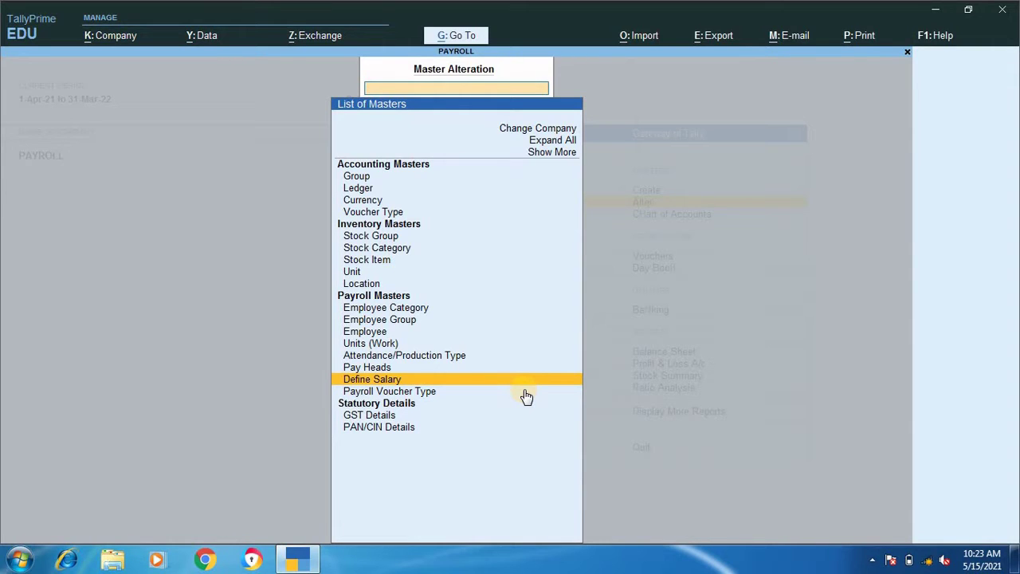
key("Escape")
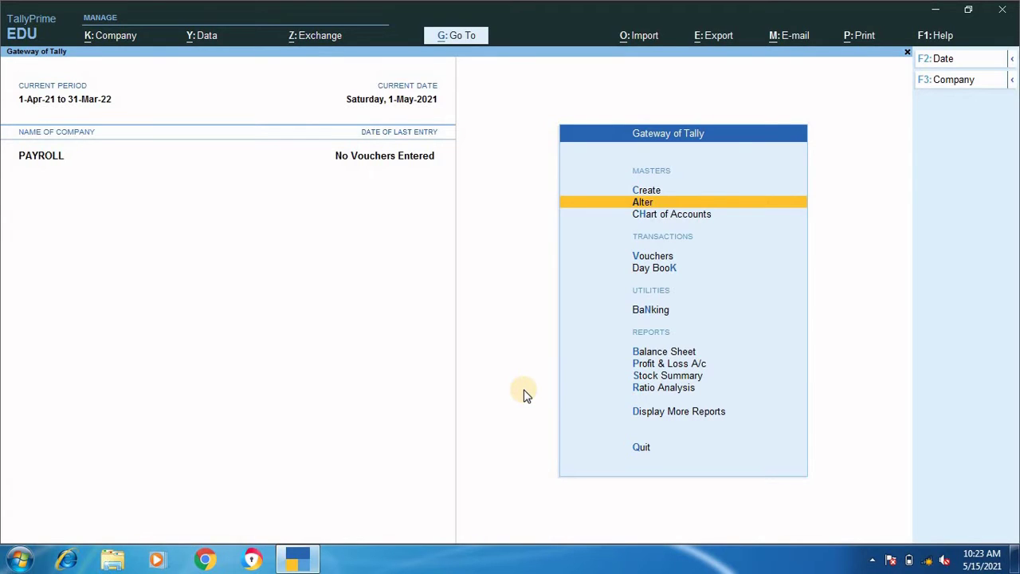
key("Down")
key("Down")
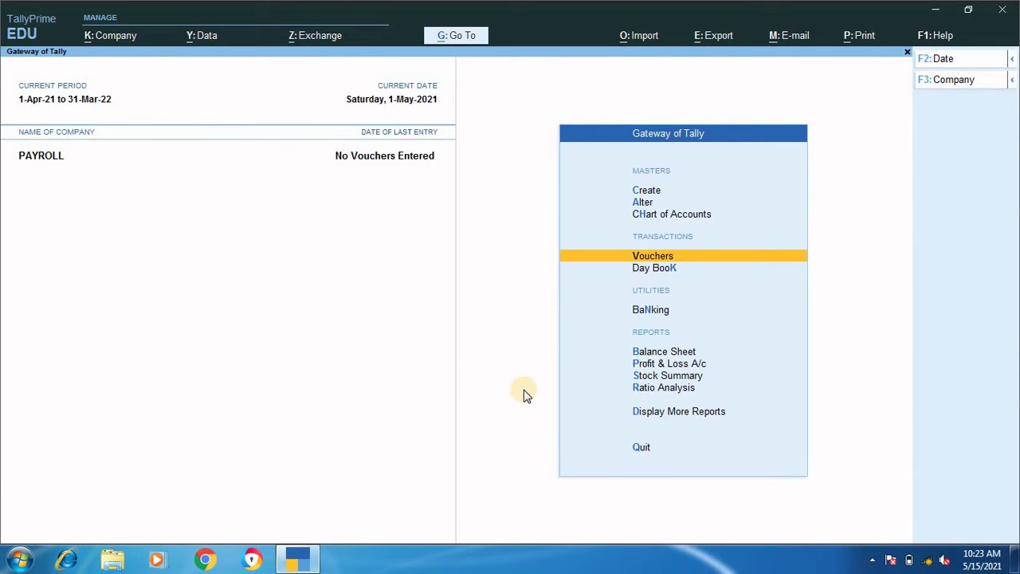
key("Return")
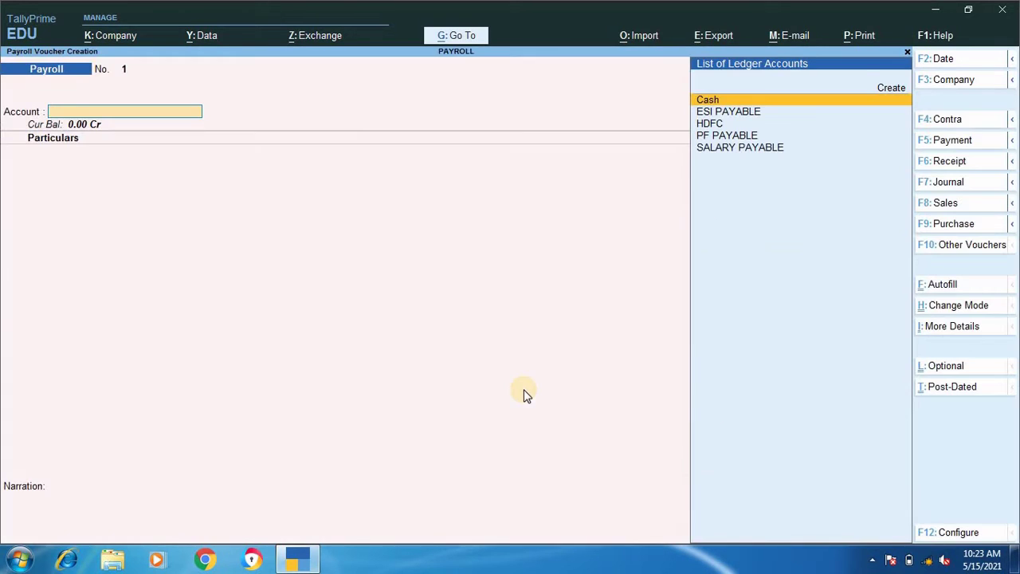
- Change the voucher type to the Attendance payroll voucher
left_click(958, 254)
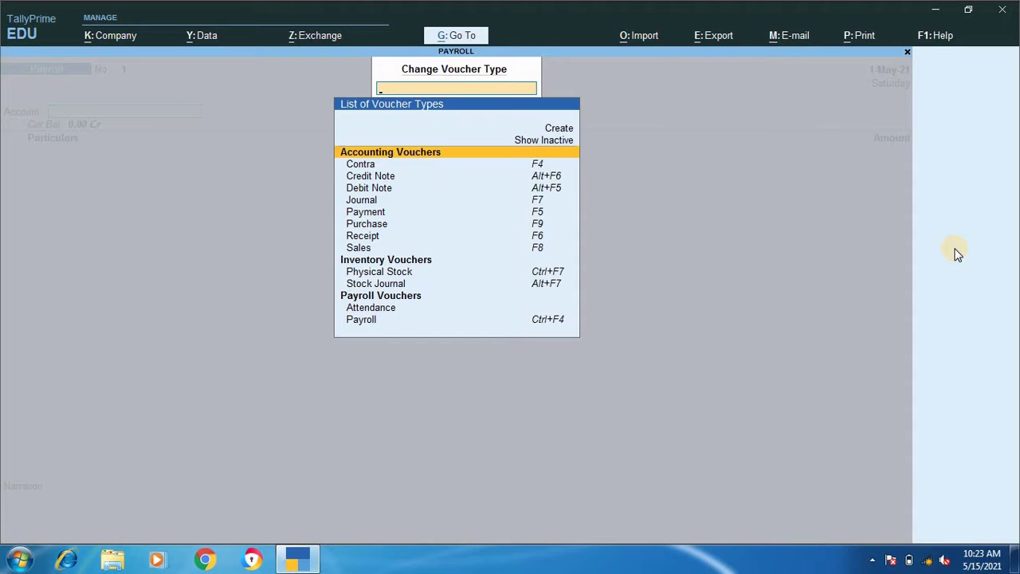
key("Down")
key("Down")
key("Down")
key("Down")
key("Down")
key("Down")
key("Down")
key("Down")
key("Down")
key("Down")
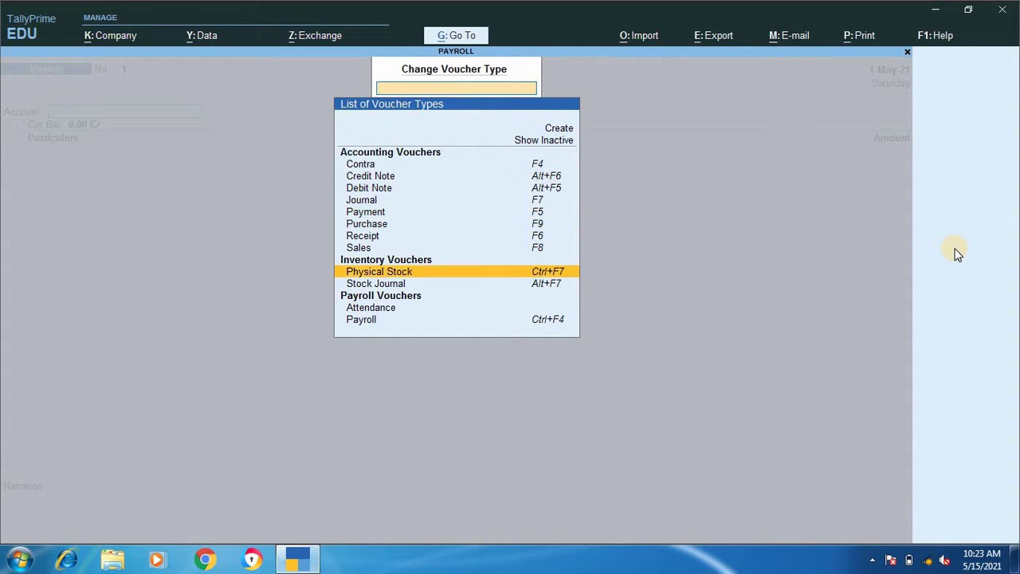
key("Down")
key("Down")
key("Down")
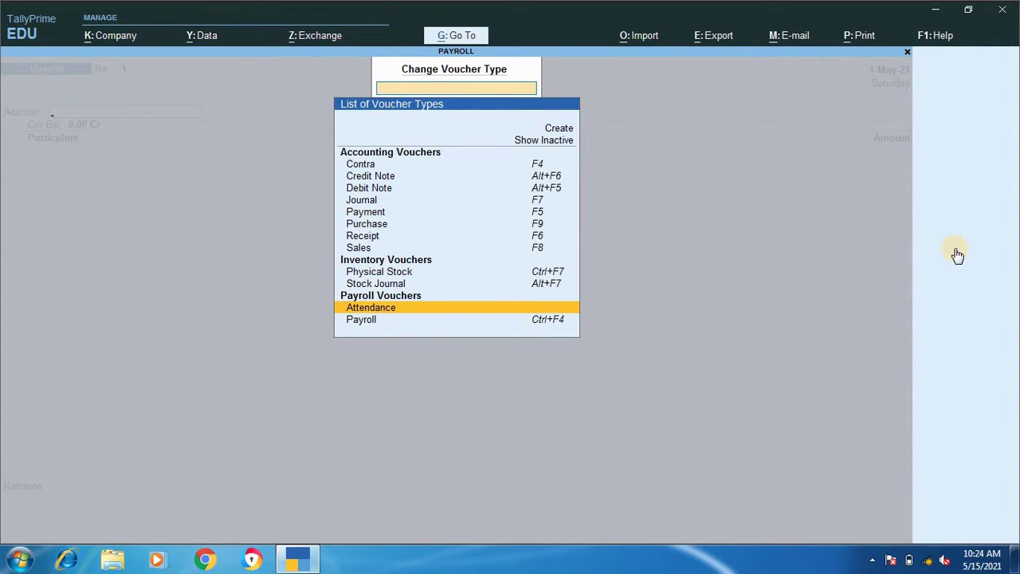
key("Return")
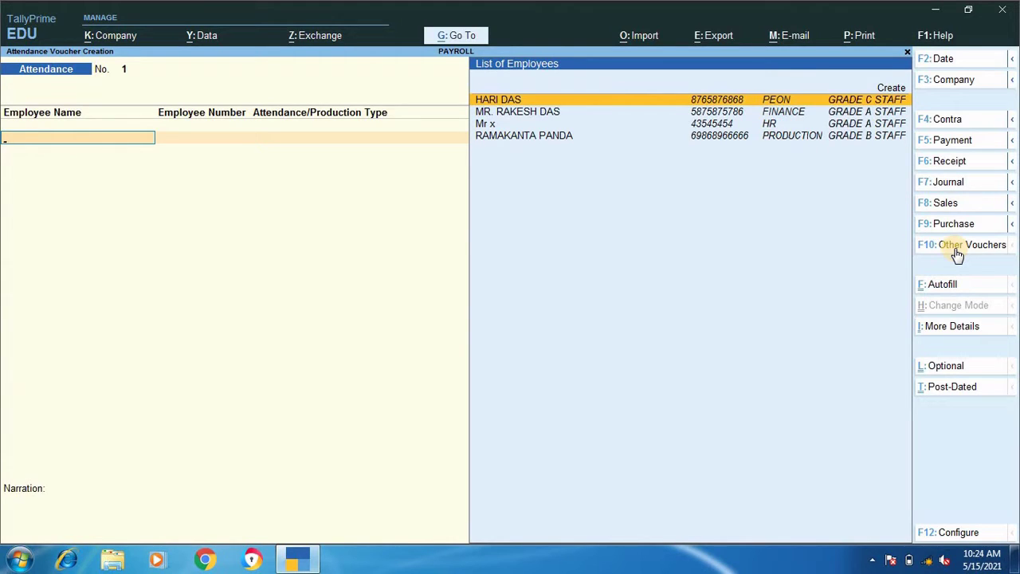
- Record 3 days of ABSENT for the FINANCE employee in the attendance voucher
key("Down")
key("Down")
key("Up")
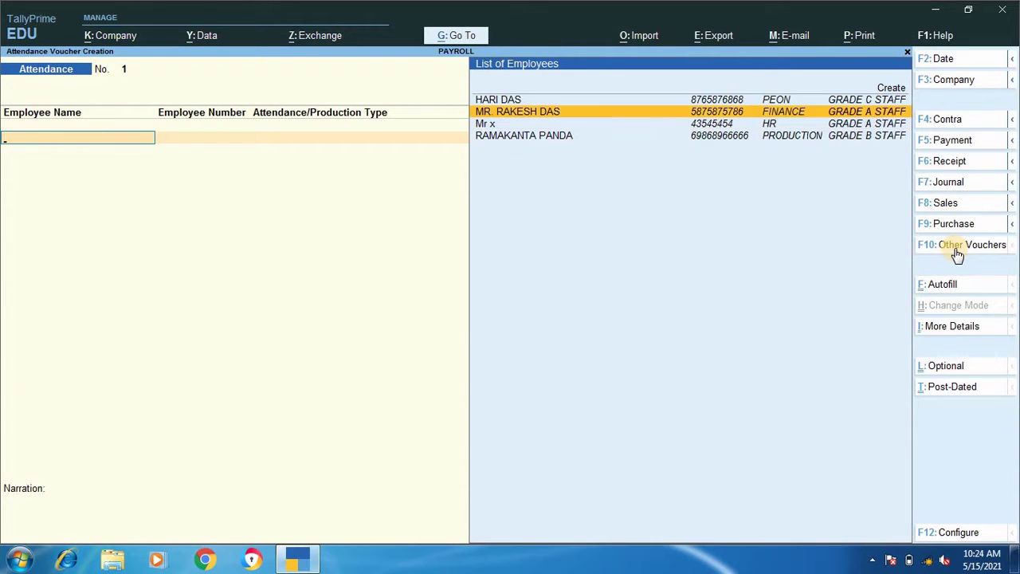
key("Return")
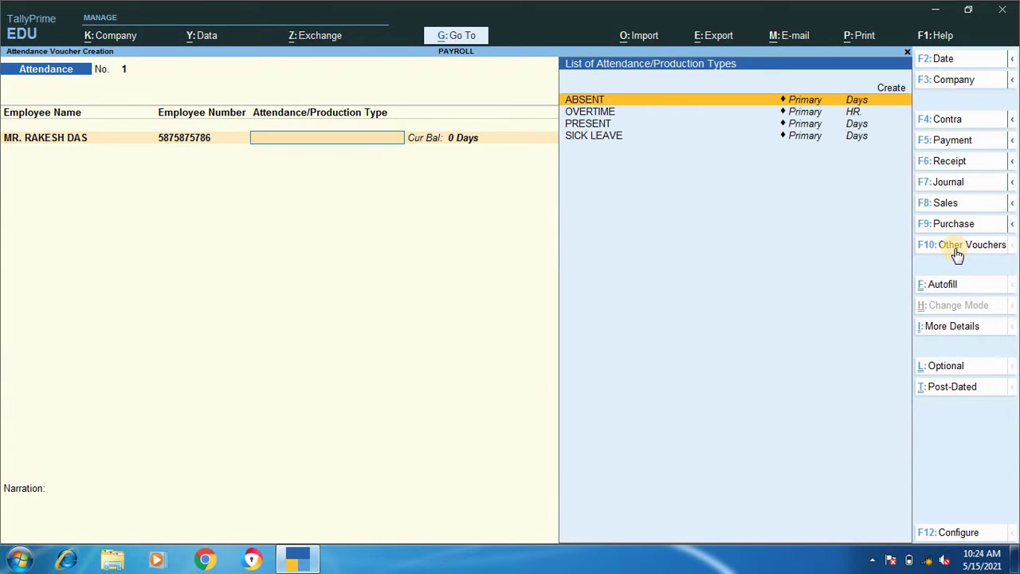
key("Return")
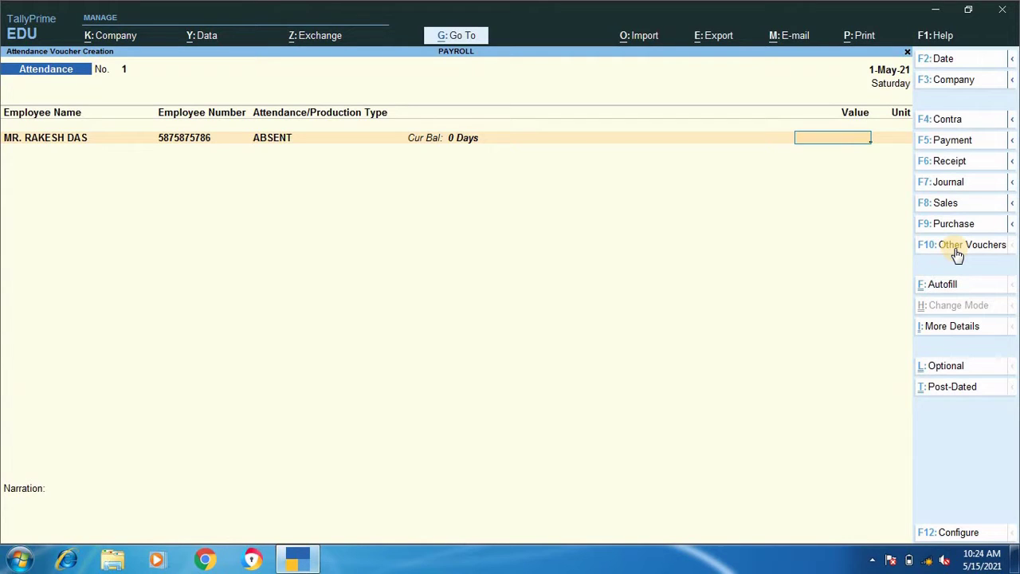
type("3")
key("Return")
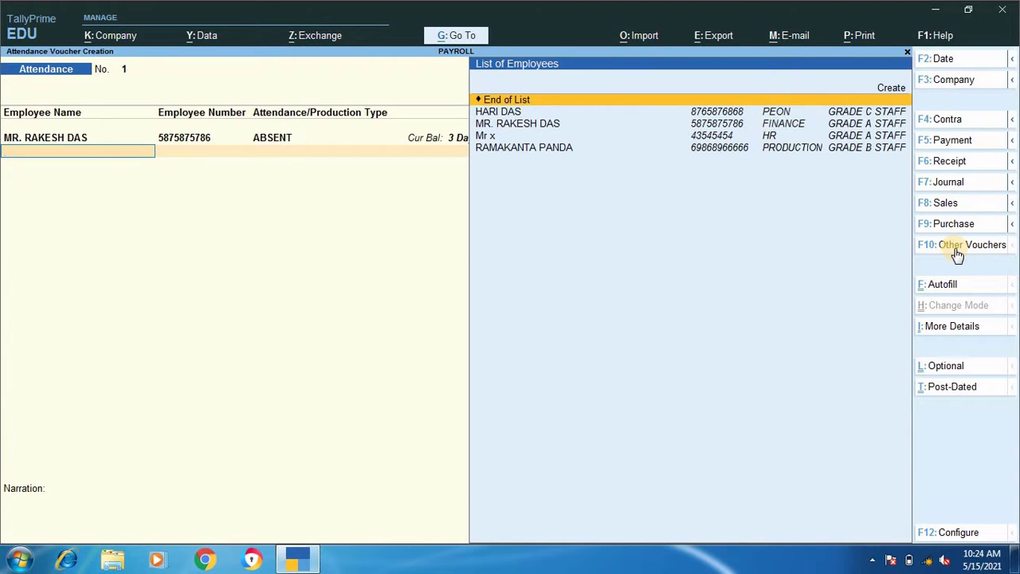
- Add a second line for the FINANCE employee with 2 days of SICK LEAVE
key("Down")
key("Down")
key("Down")
key("Up")
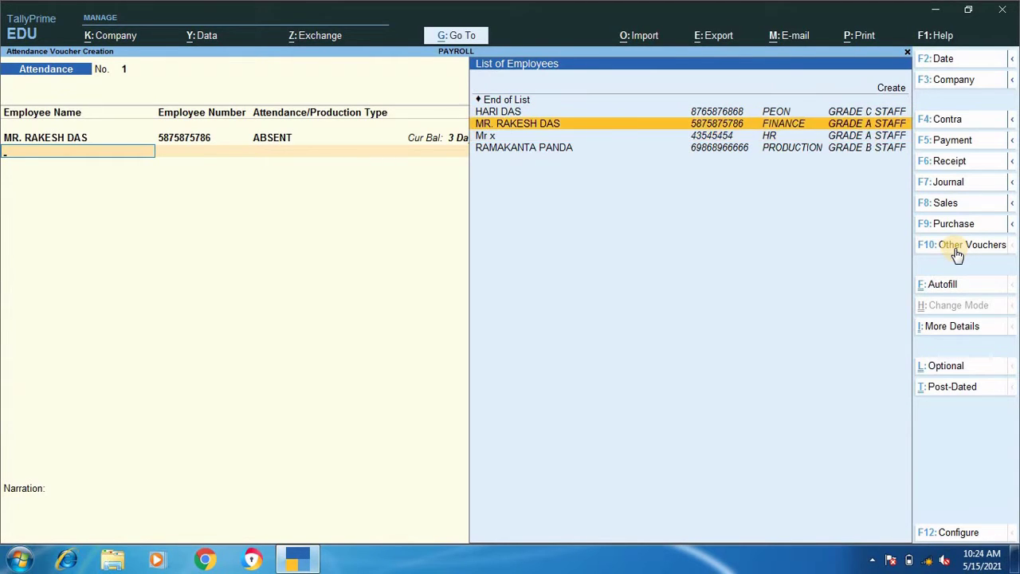
key("Return")
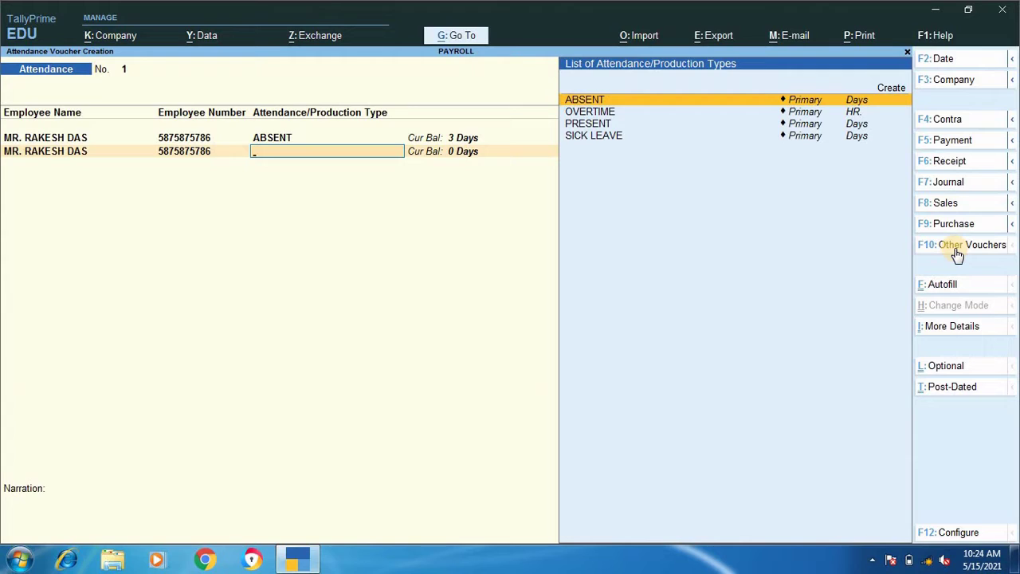
key("Down")
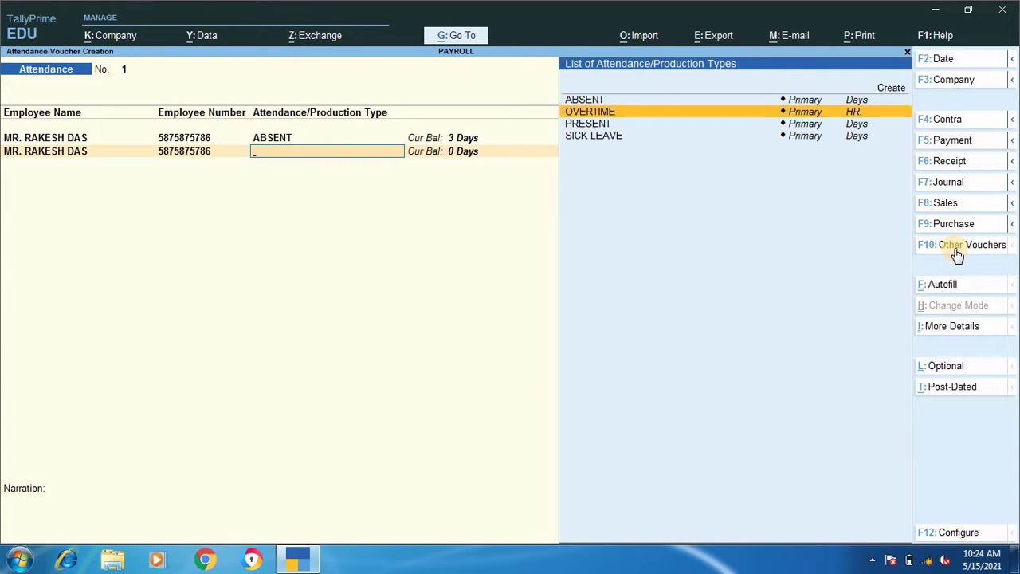
key("Down")
key("Down")
key("Return")
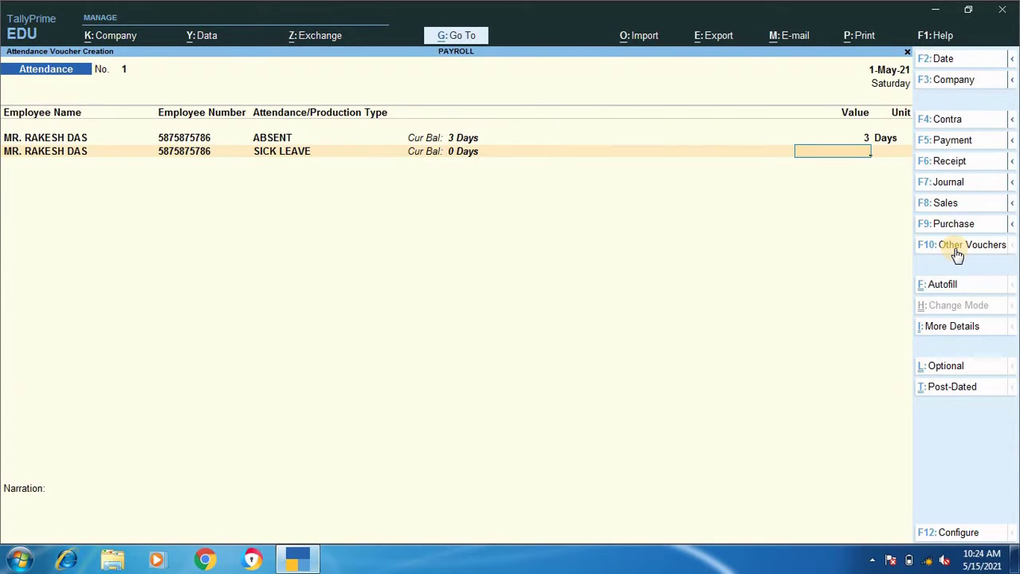
type("2")
key("Return")
- End the employee list, leave the narration blank and save the FINANCE employee's attendance voucher
key("Return")
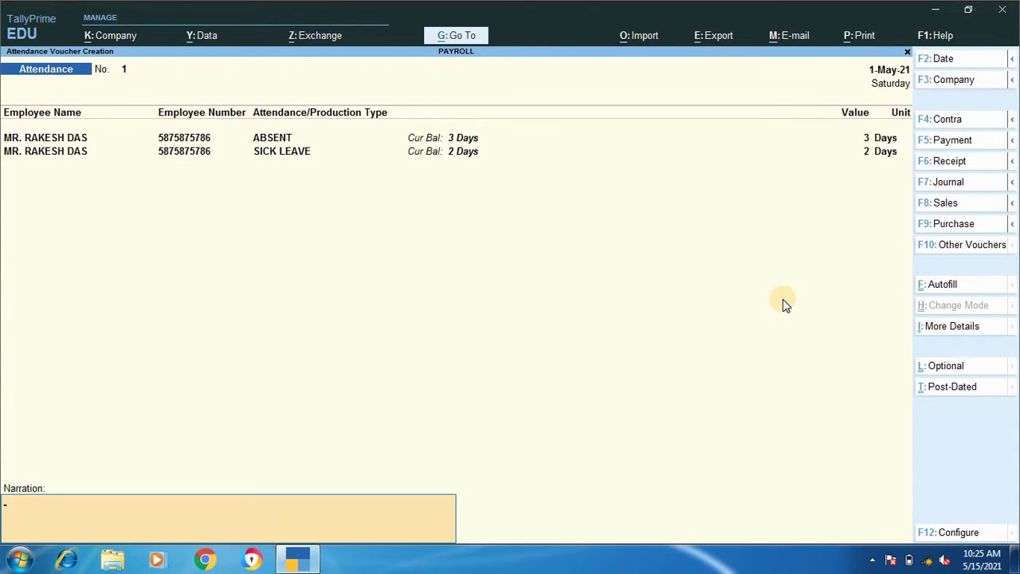
key("Return")
key("y")
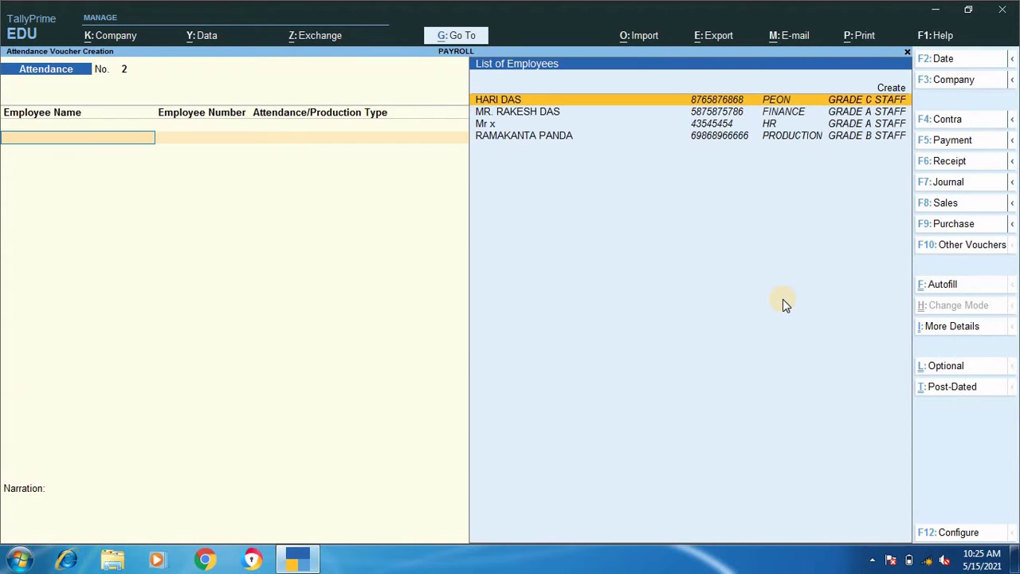
- Record 5 days of ABSENT for the PRODUCTION employee in the new attendance voucher
key("Down")
key("Down")
key("Down")
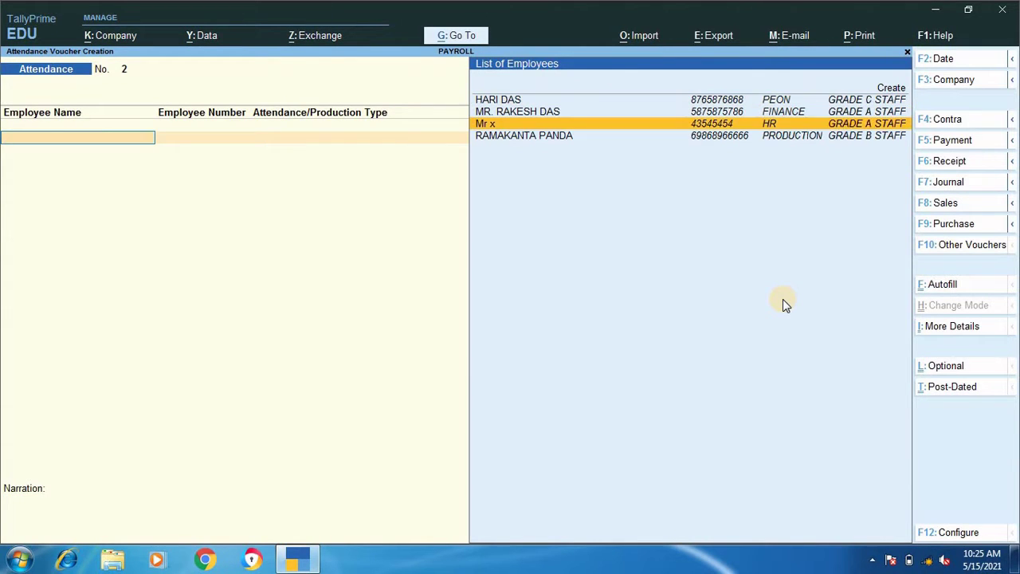
key("Return")
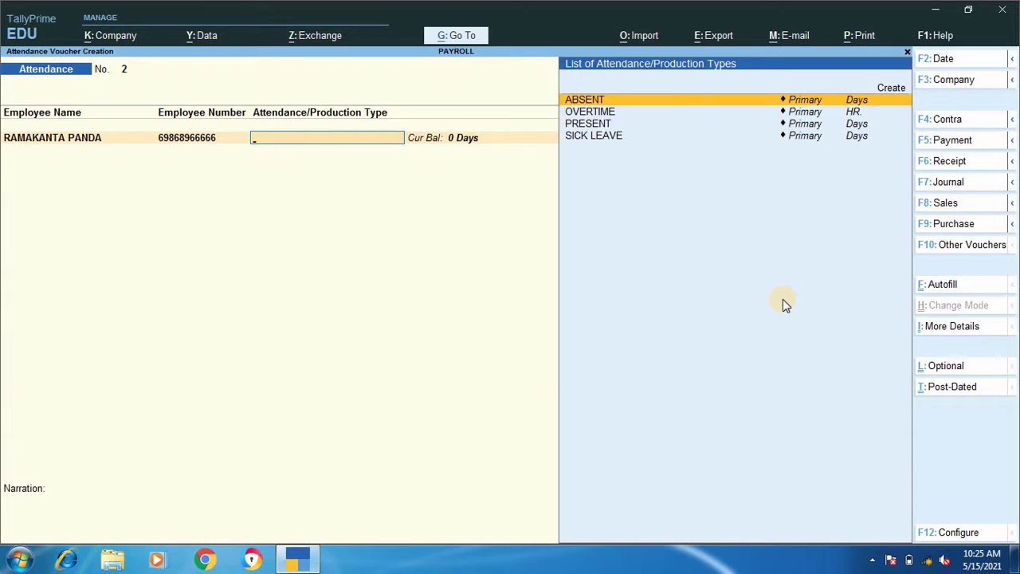
key("Return")
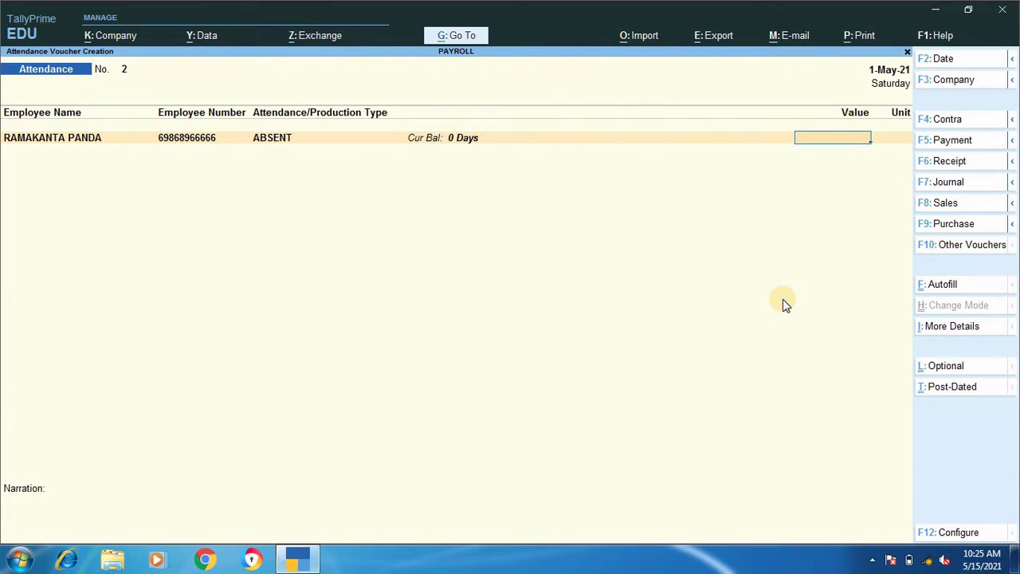
type("5")
key("Return")
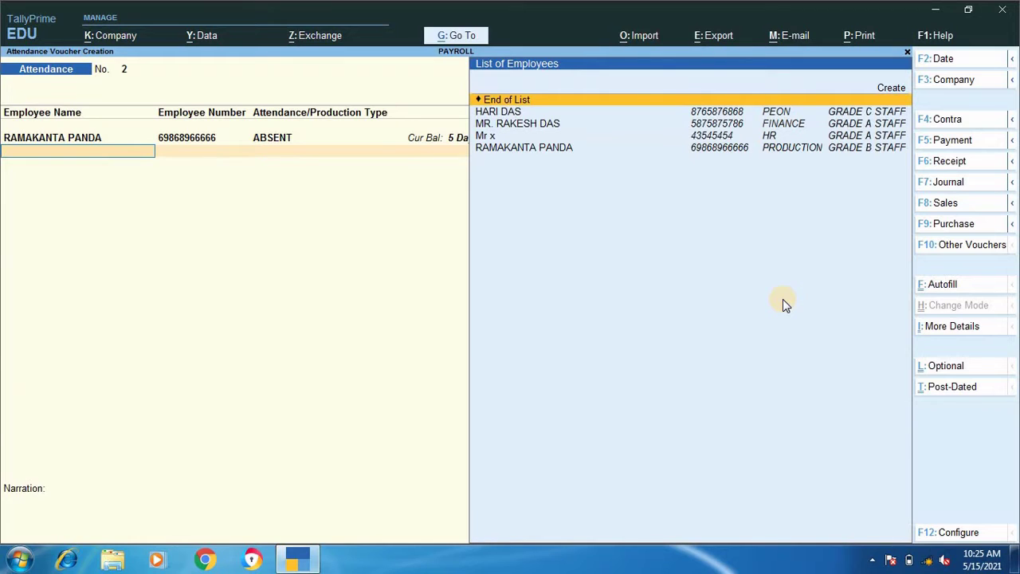
- Add a line for the PRODUCTION employee with 10 hours of OVERTIME in the attendance voucher
key("Down")
key("Down")
key("Down")
key("Down")
key("Return")
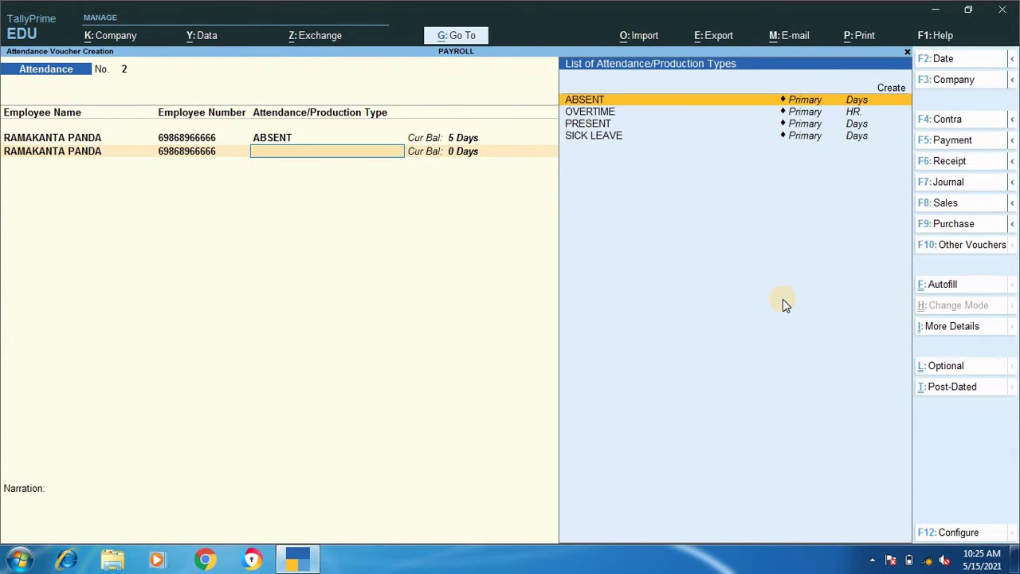
key("Down")
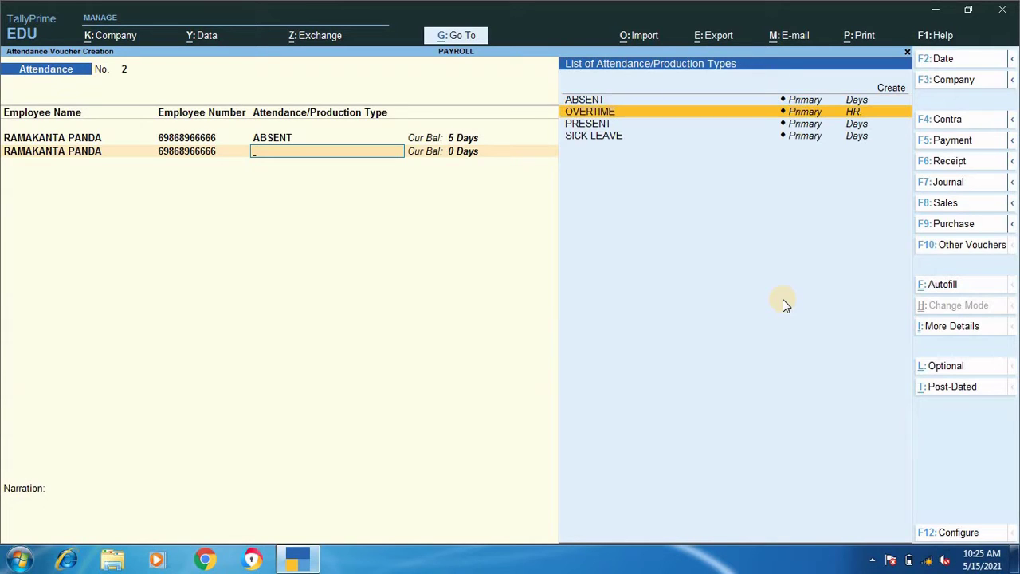
key("Return")
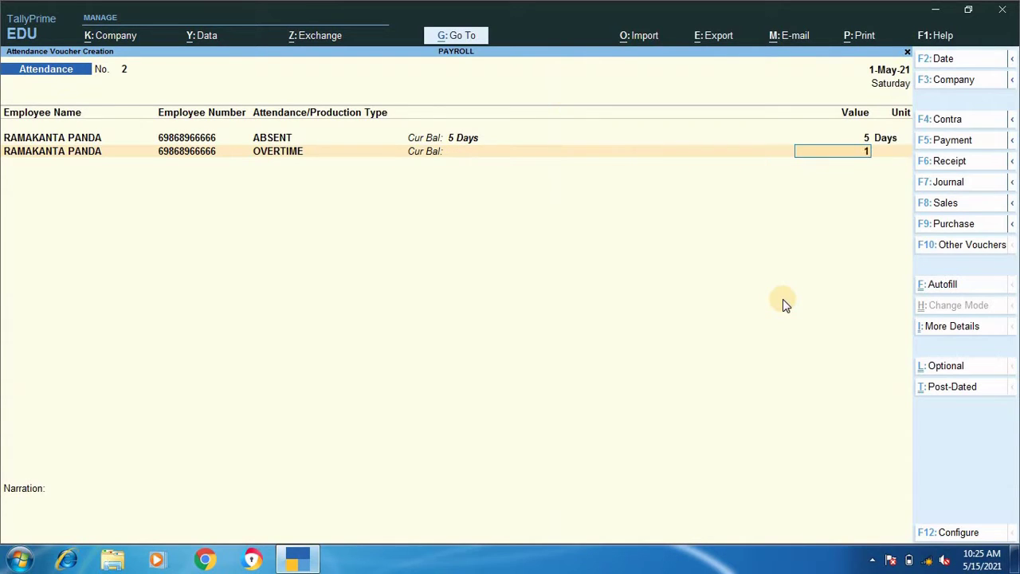
type("10")
key("Return")
key("Return")
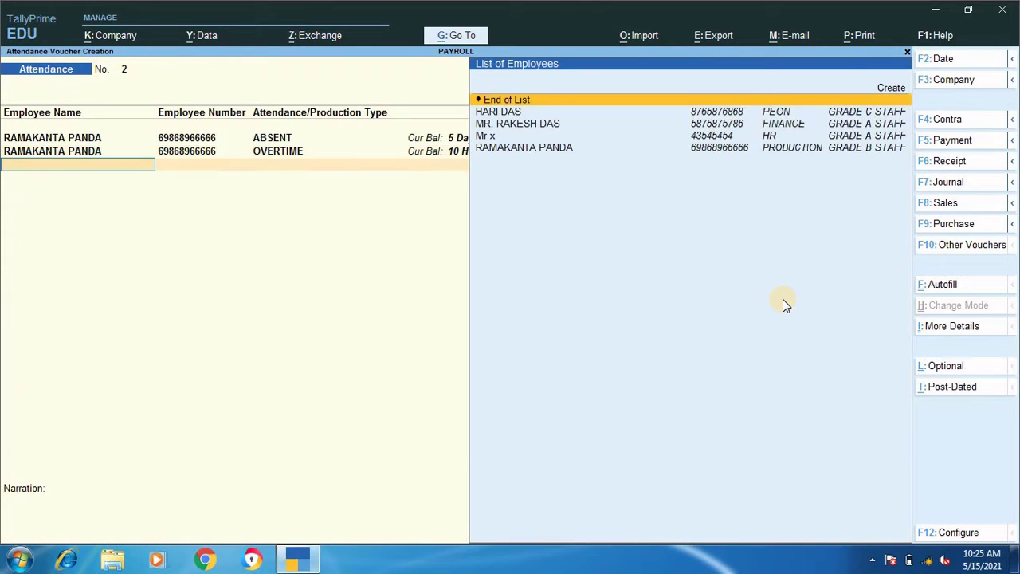
- Add a third line for the PRODUCTION employee with 1 day of SICK LEAVE
key("Down")
key("Down")
key("Down")
key("Down")
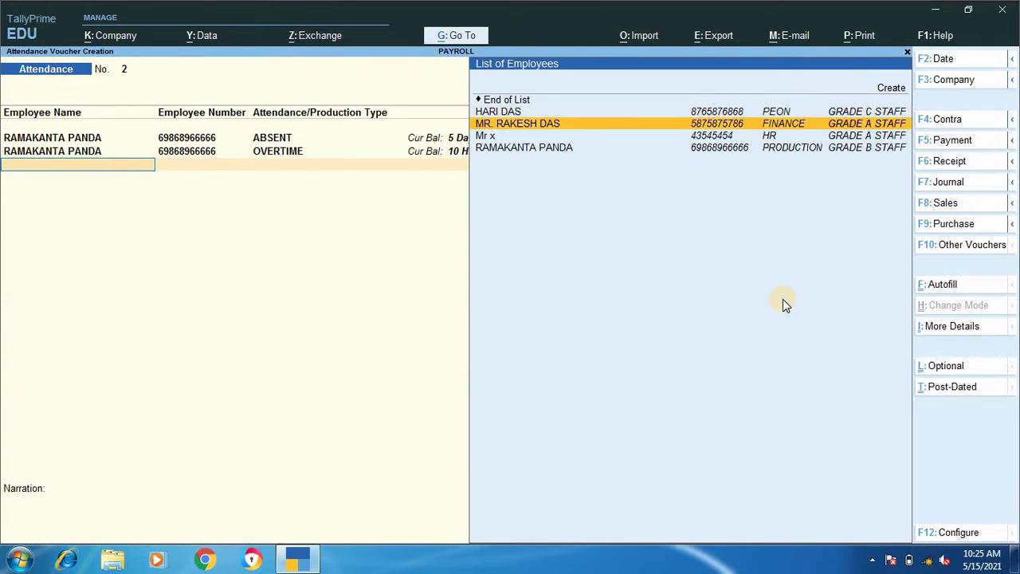
key("Return")
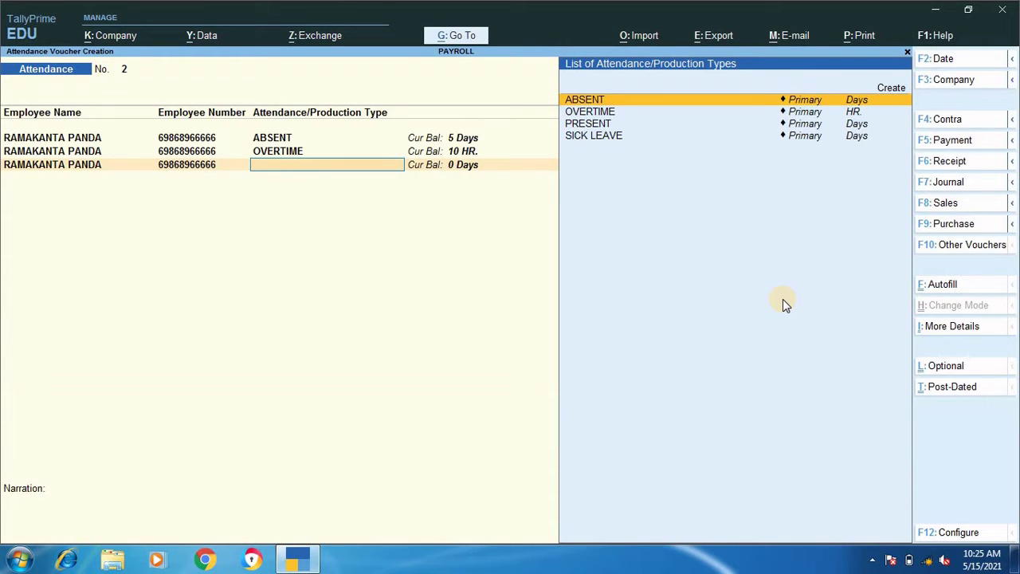
key("Down")
key("Down")
key("Down")
key("Return")
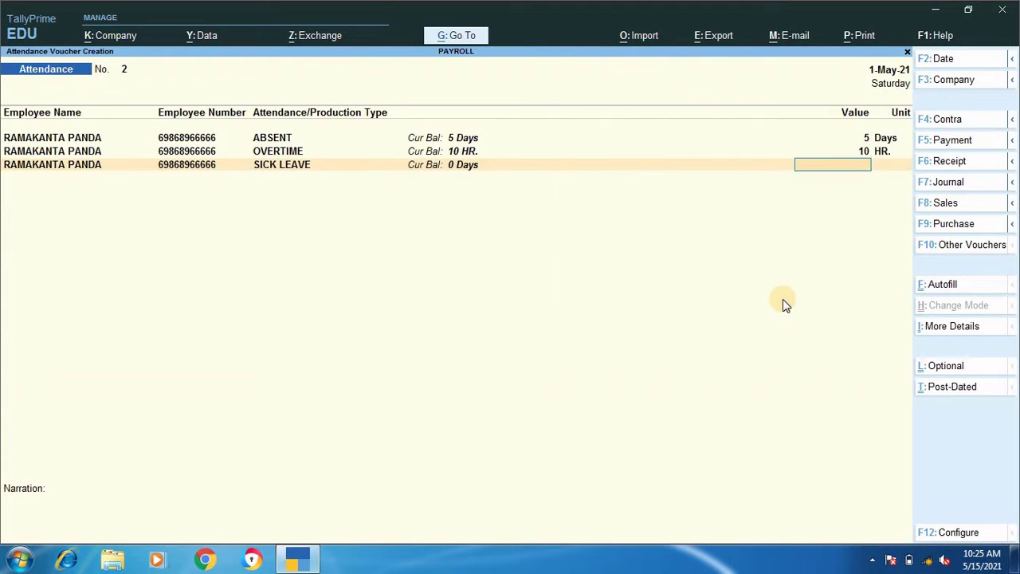
type("1")
key("Return")
- End the employee list, leave the narration blank and save the PRODUCTION employee's attendance voucher
key("Return")
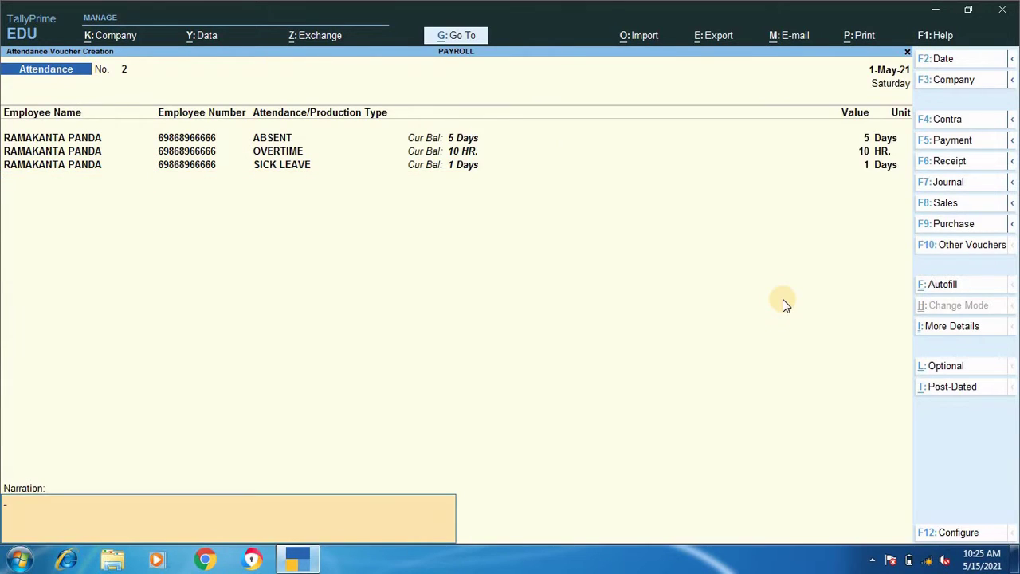
key("Return")
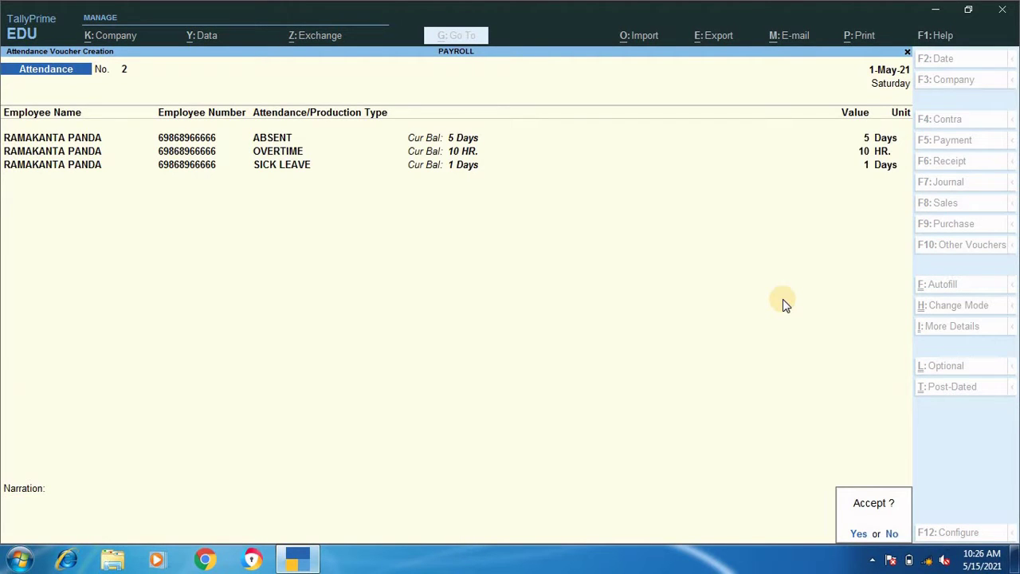
key("Return")
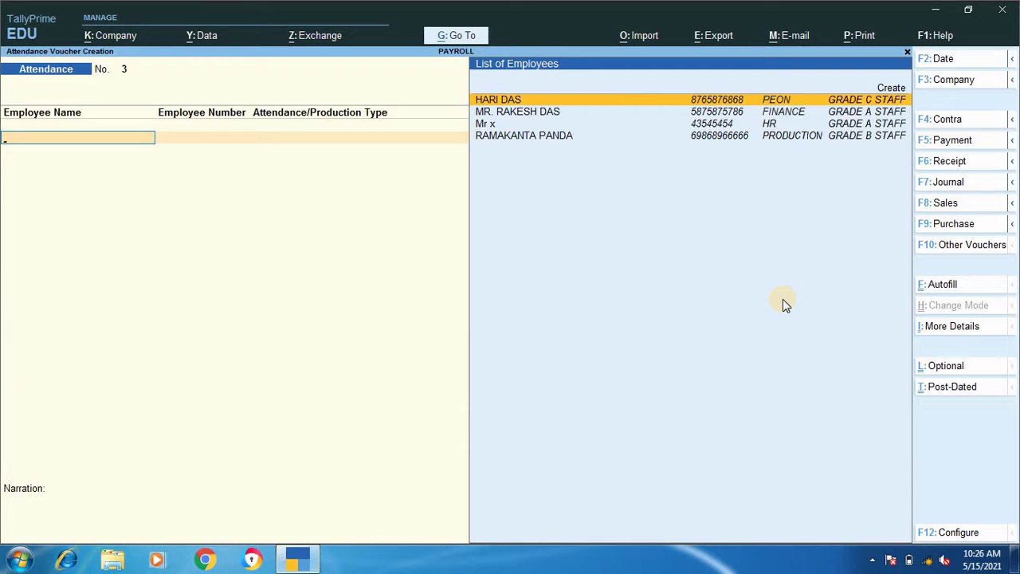
- Record 10 days of ABSENT for the PEON employee in the new attendance voucher
key("Return")
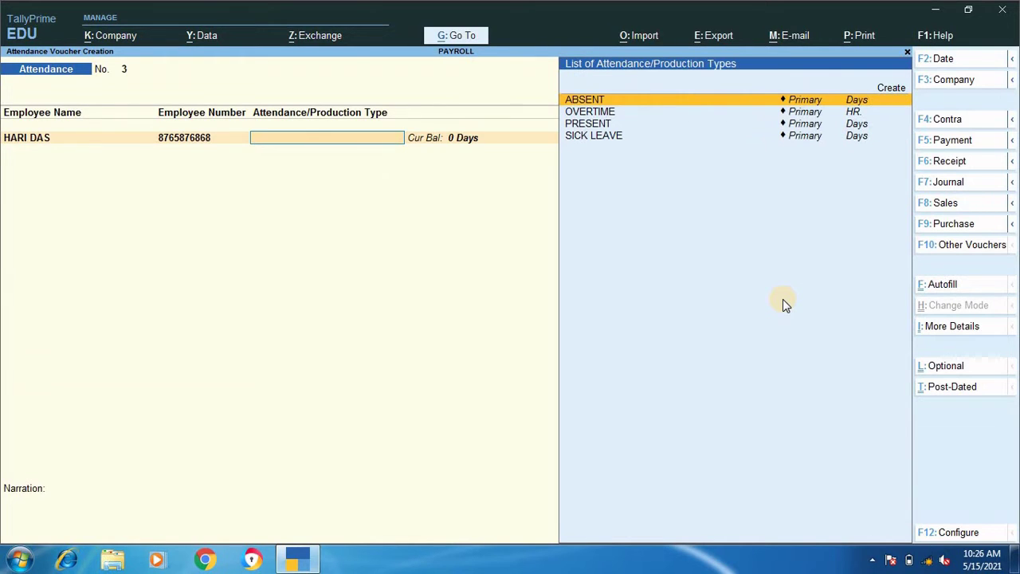
key("Return")
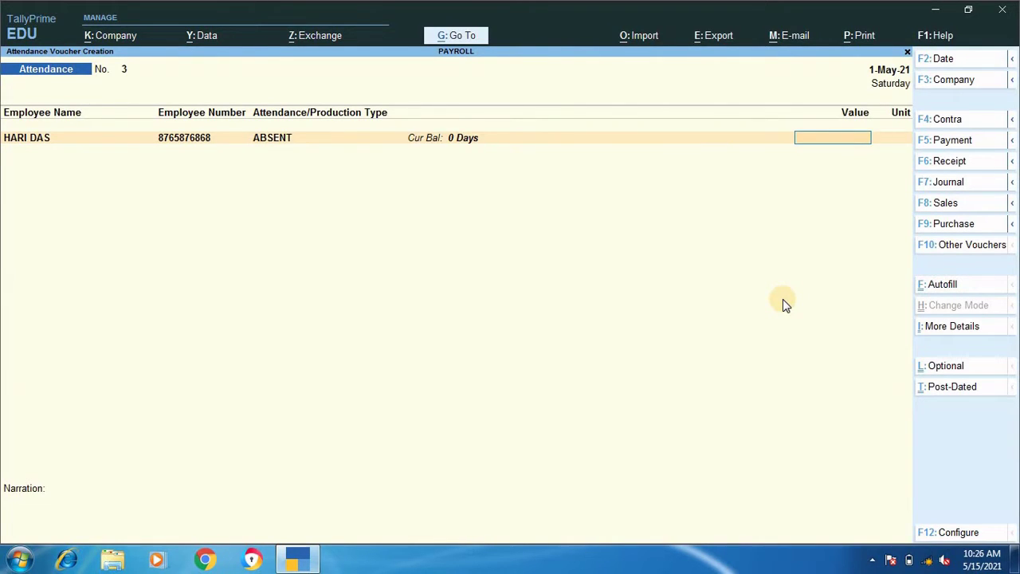
type("10")
key("Return")
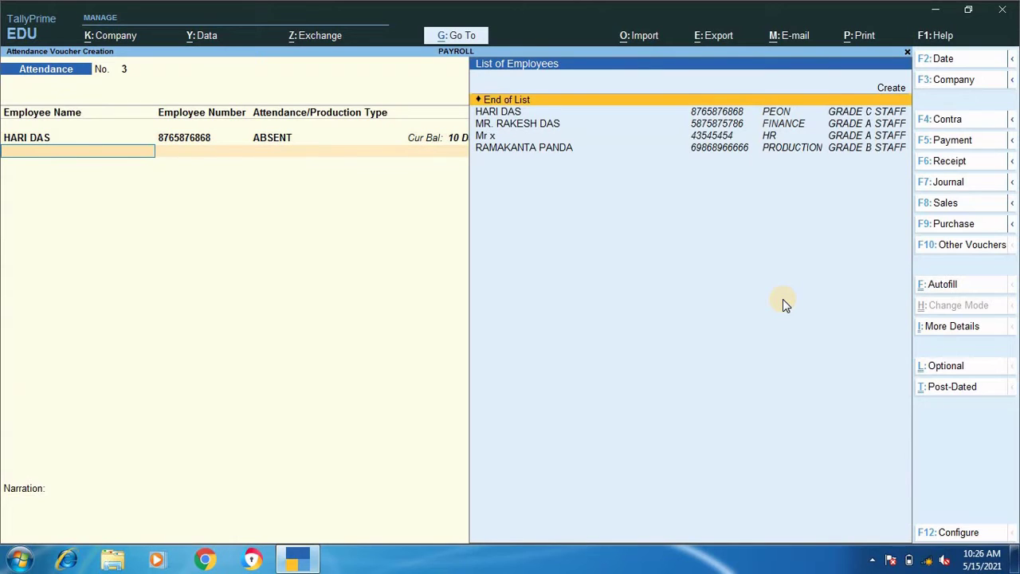
- Add a second line for the PEON employee with 5 days of SICK LEAVE
key("Down")
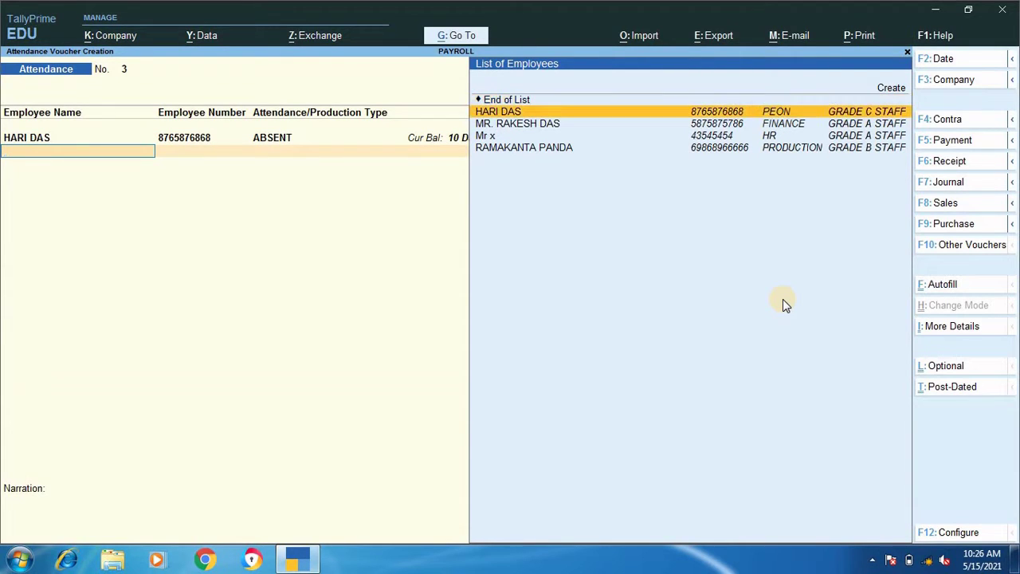
key("Return")
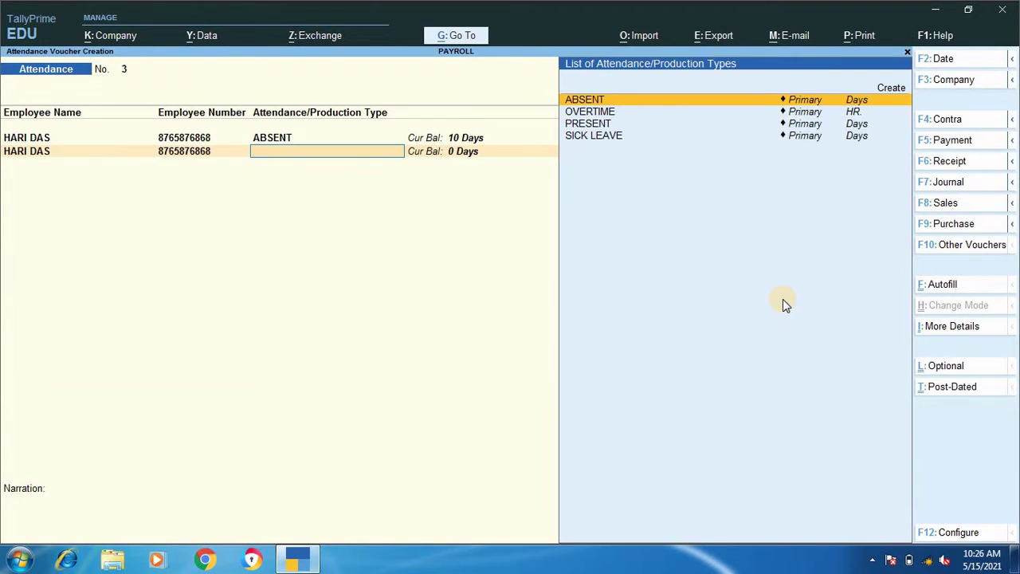
key("Down")
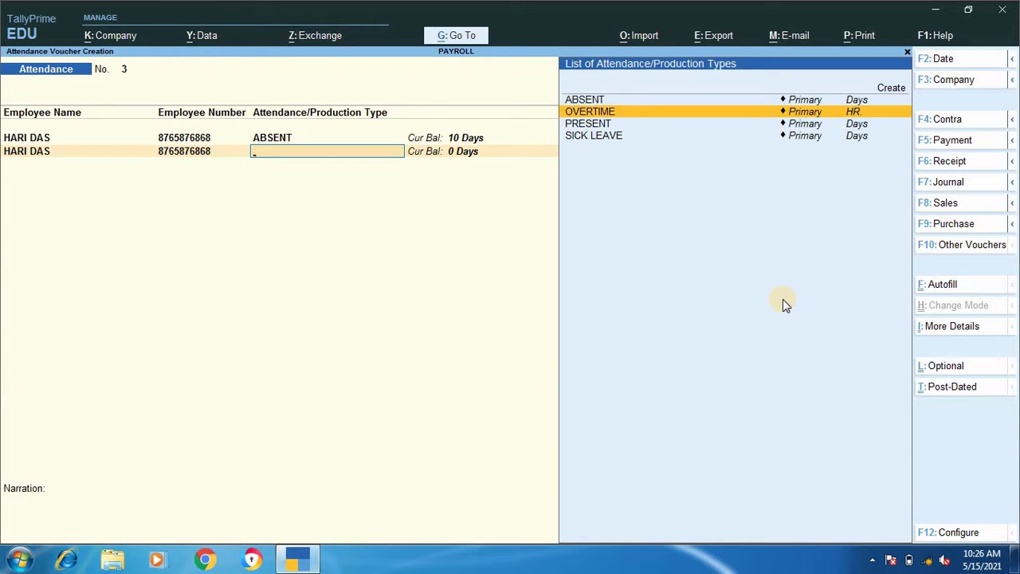
key("Down")
key("Down")
key("Return")
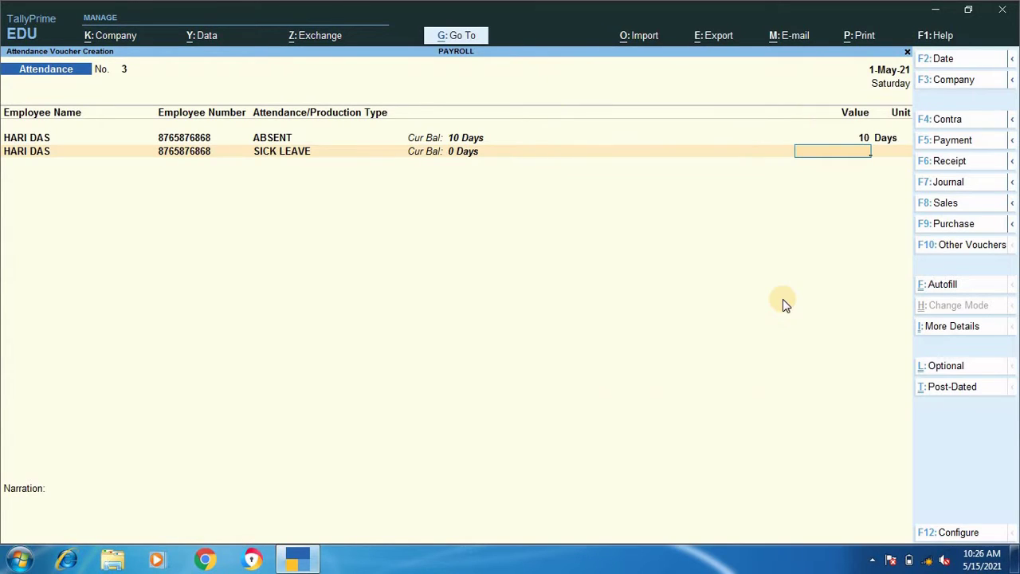
type("5")
key("Return")
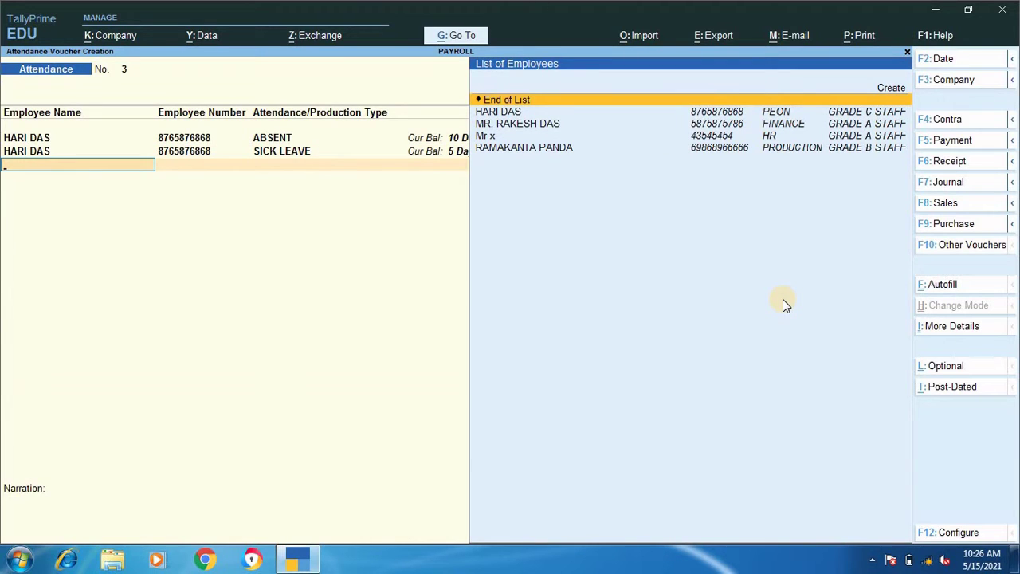
- End the employee list, leave the narration blank and save the PEON employee's attendance voucher
key("Return")
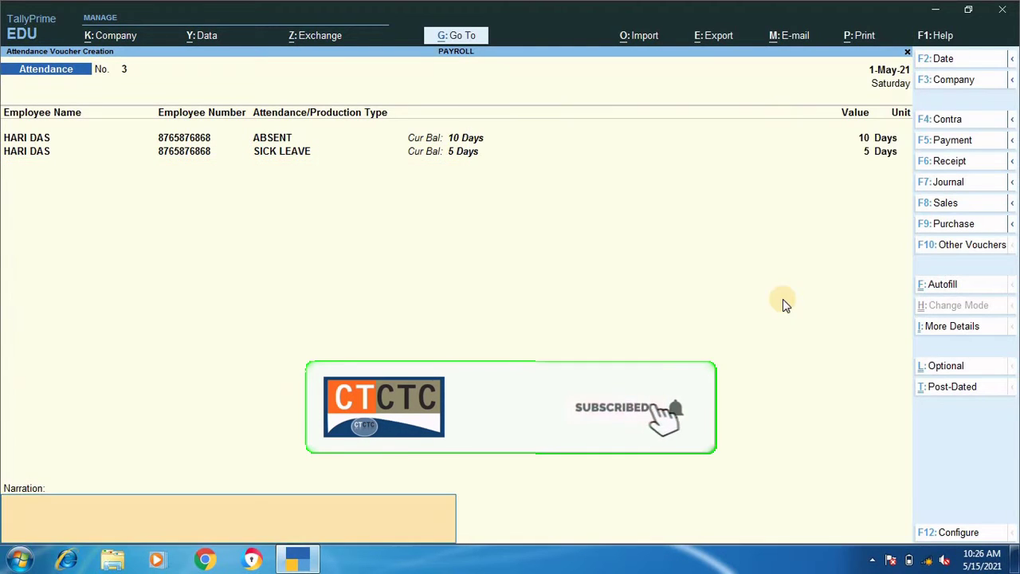
key("Return")
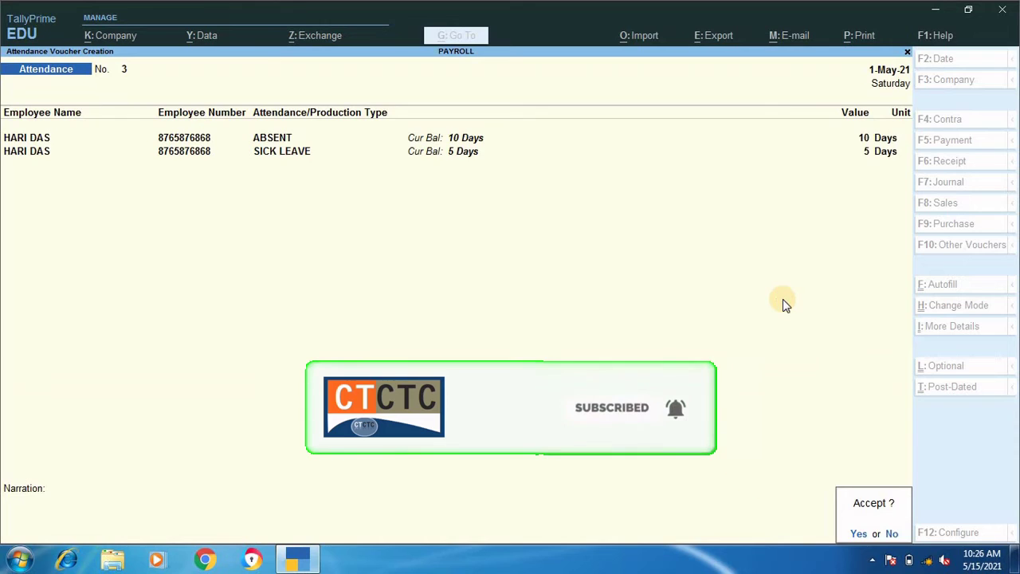
key("Return")
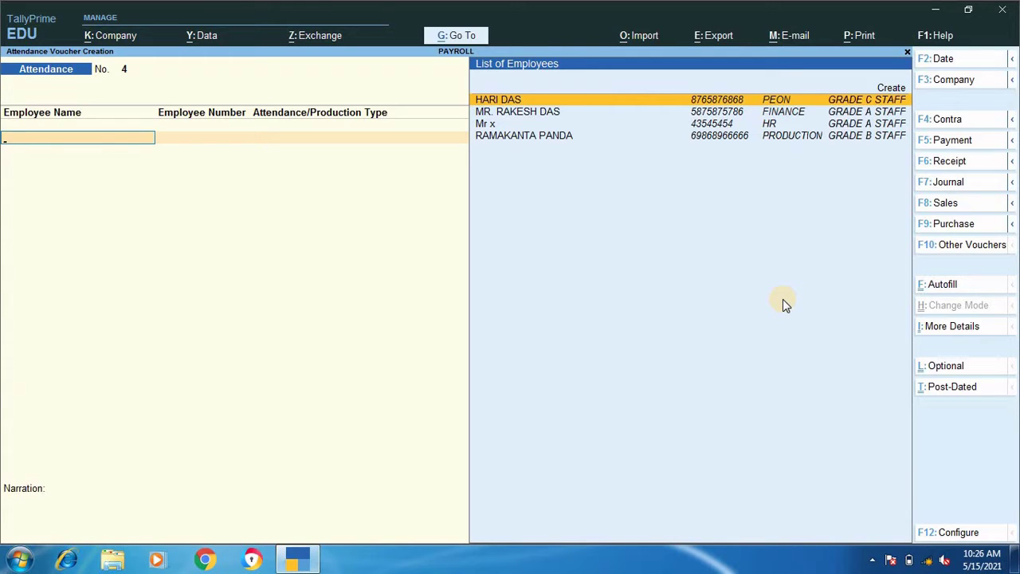
- Change the voucher type from Attendance to Payroll
left_click(955, 249)
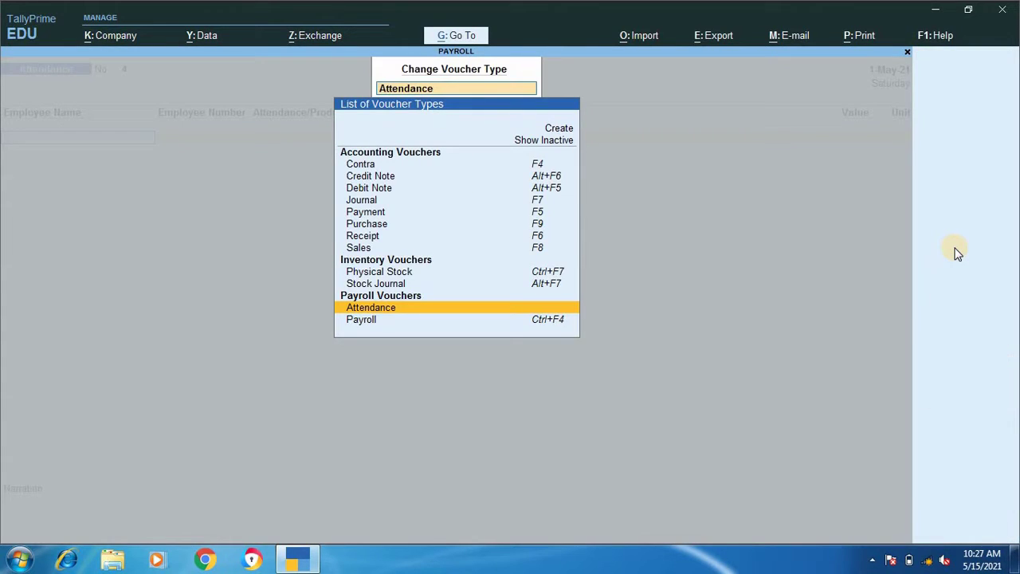
key("Down")
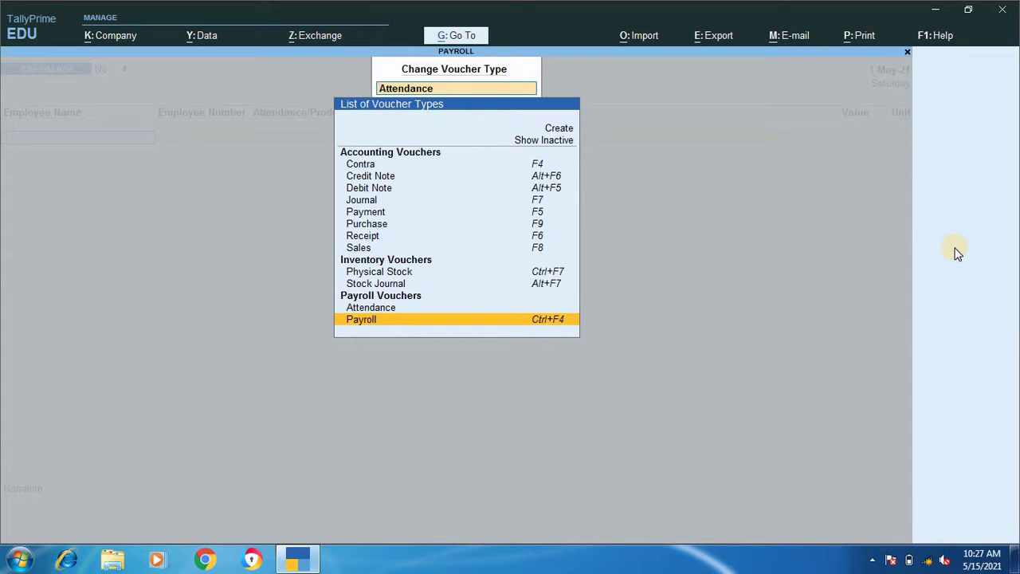
key("Return")
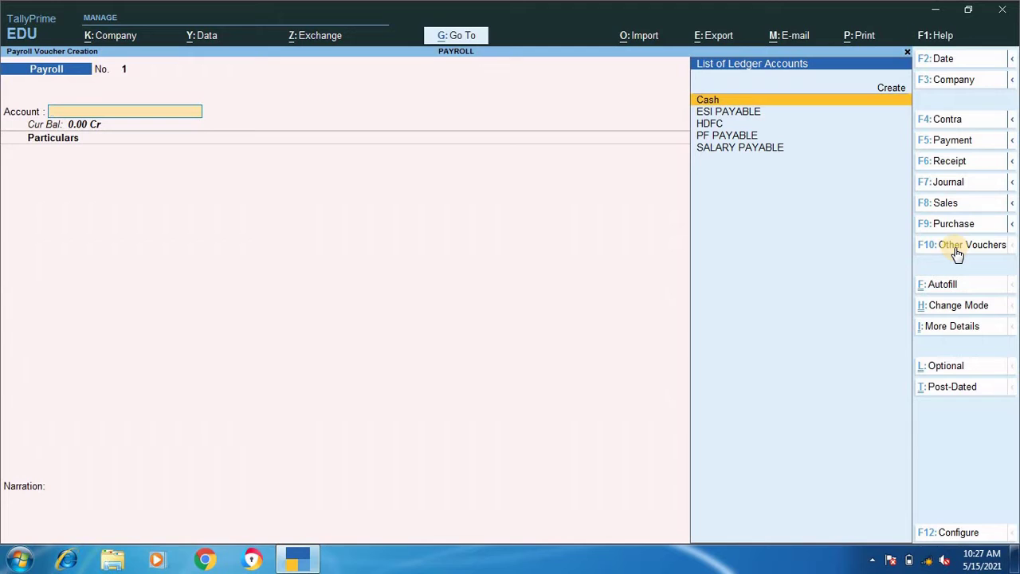
- Set the payroll voucher's account to HDFC and choose the FINANCE employee under the GRADE A STAFF category
key("Down")
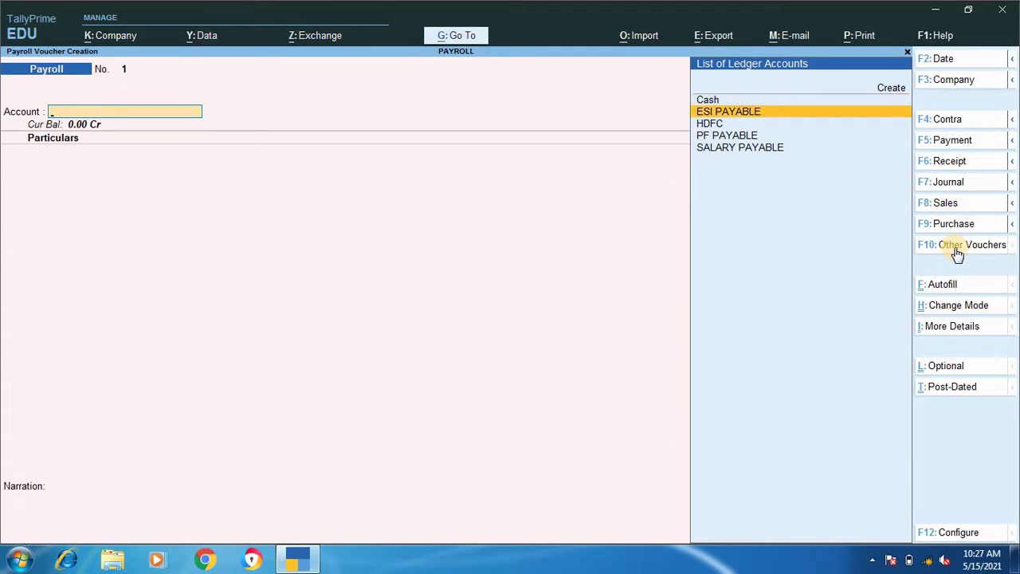
key("Down")
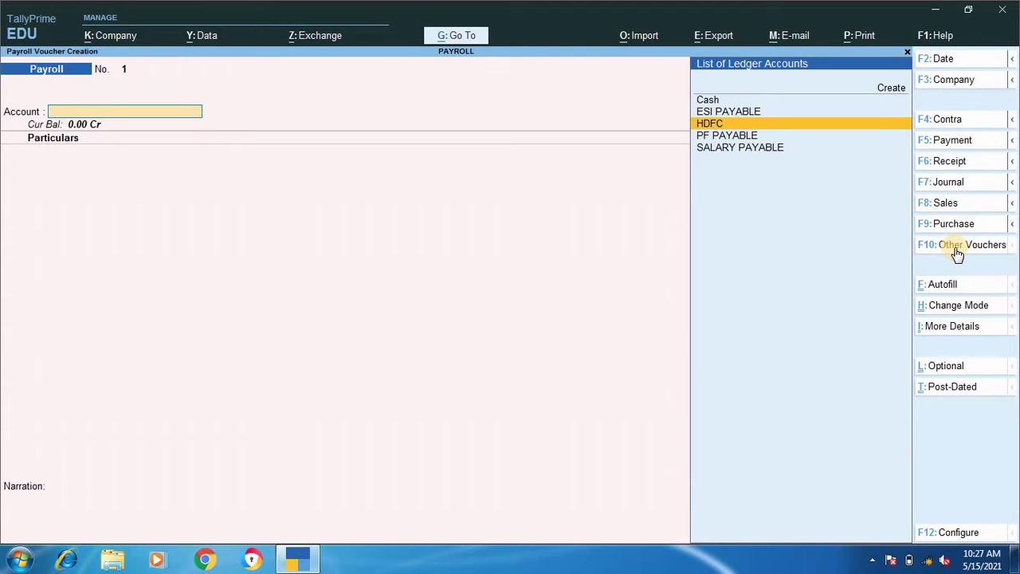
key("Return")
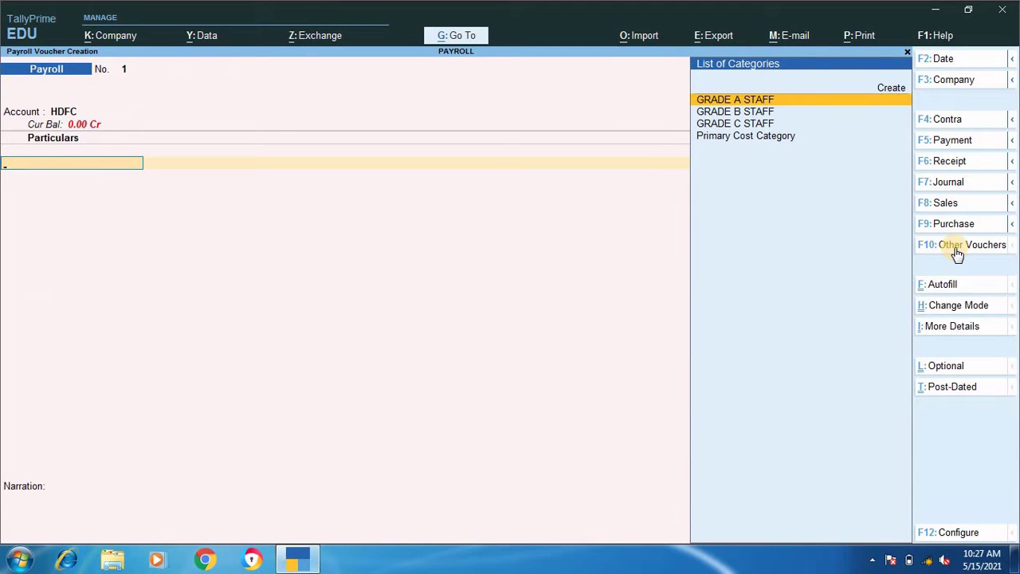
key("Return")
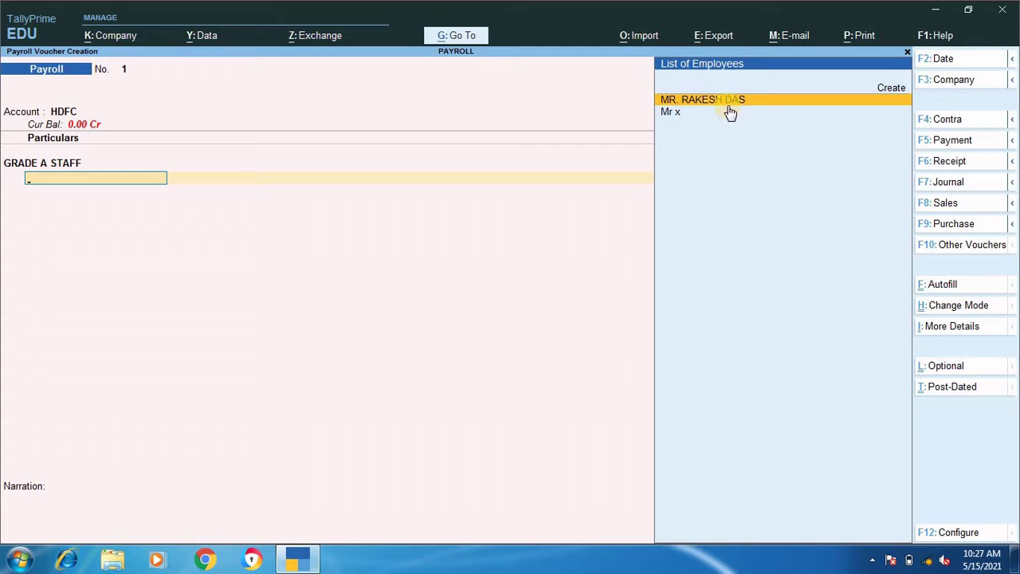
key("Return")
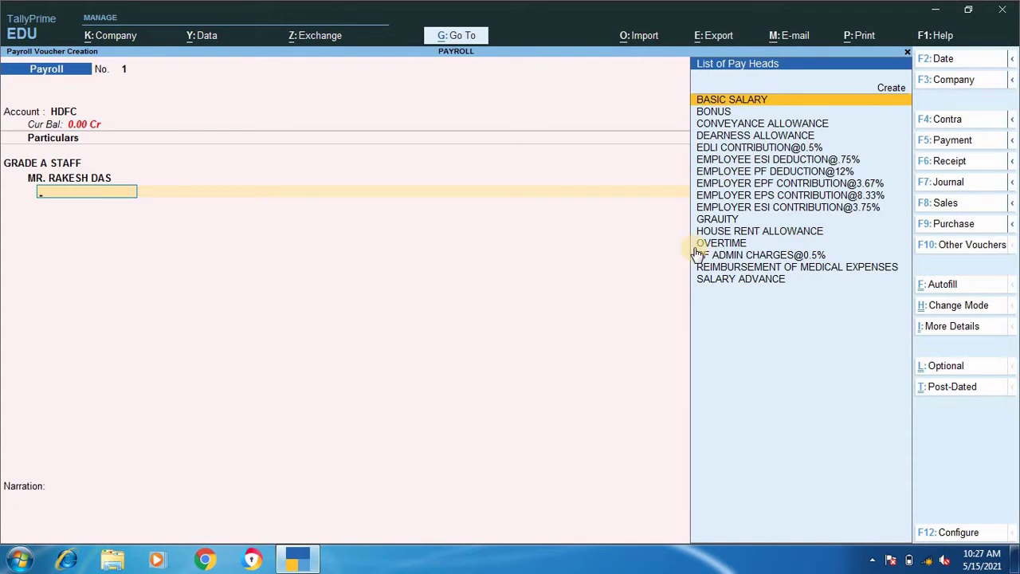
- Start a Payroll Autofill for the voucher and set it to process Salary
left_click(945, 289)
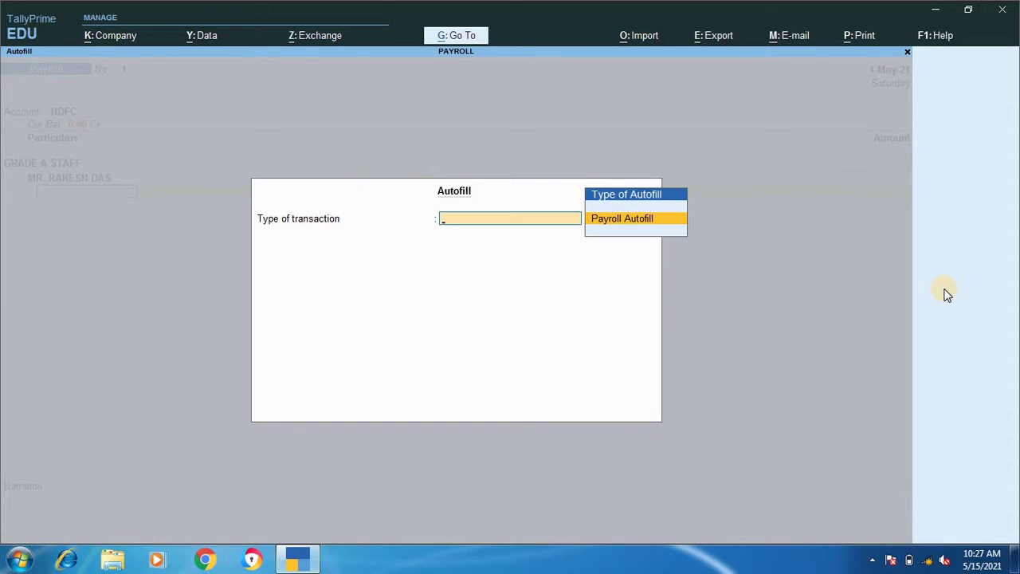
key("Return")
key("Down")
key("Down")
key("Down")
key("Down")
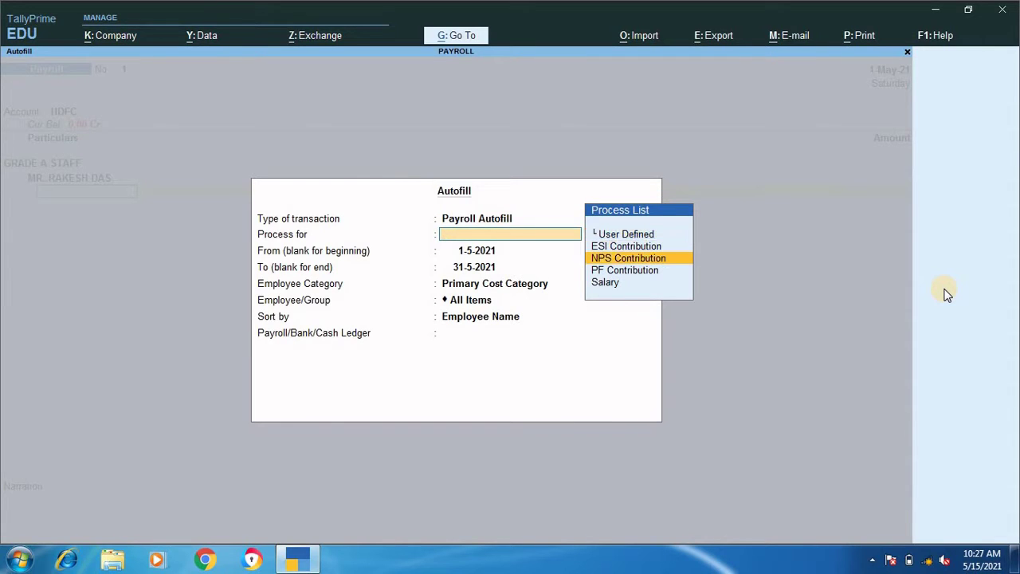
key("Return")
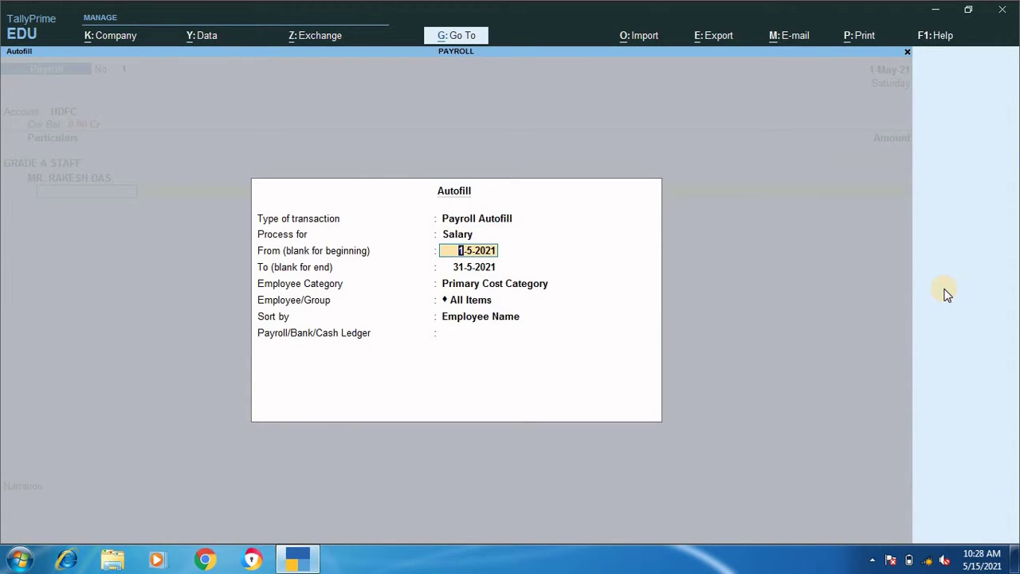
- Set the autofill period from 1-4-2021 to 1-5-2021
type("1/4/21")
key("Return")
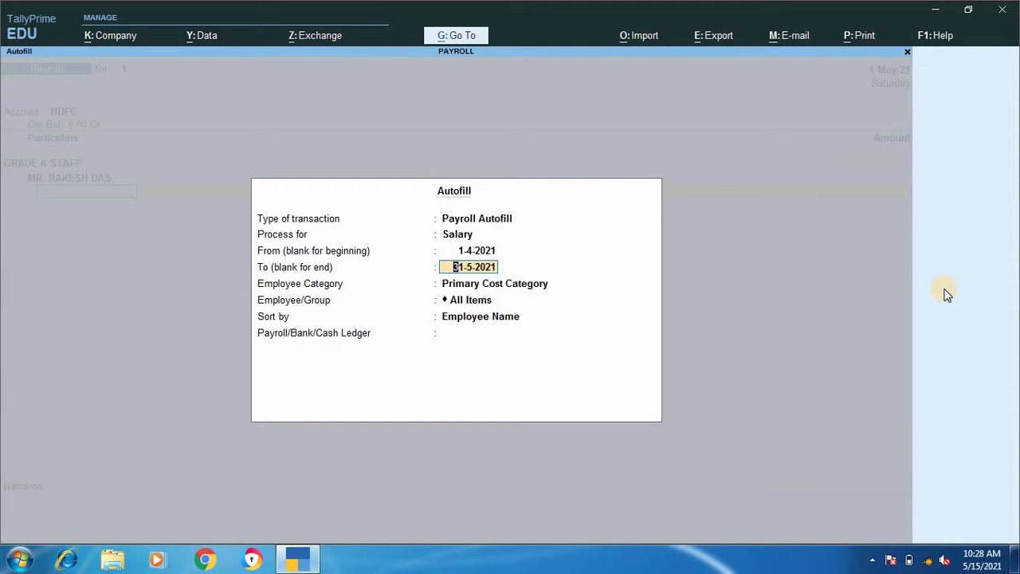
type("1/5/21")
key("Return")
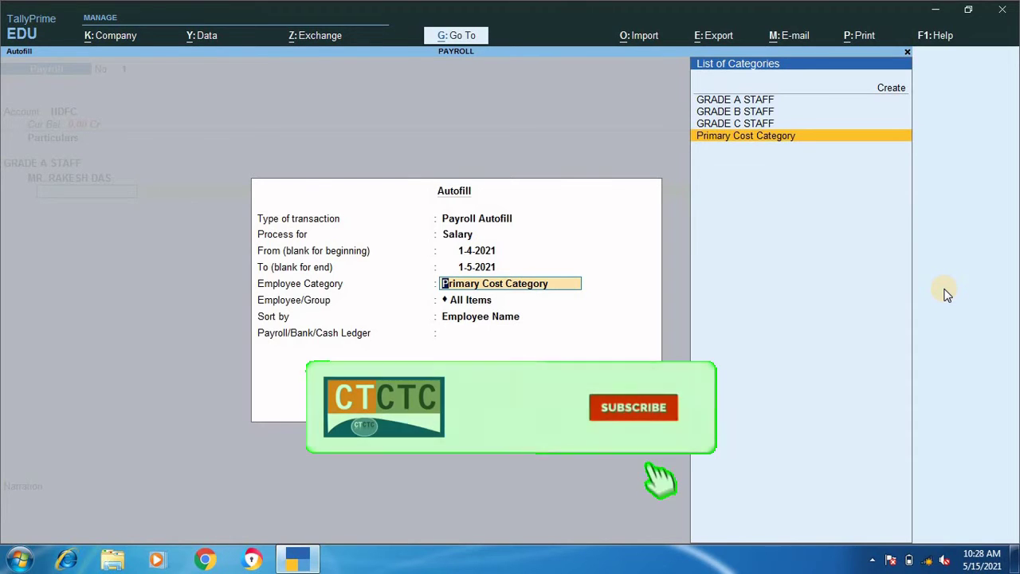
- Set the autofill's employee category to GRADE A STAFF
key("Up")
key("Up")
key("Up")
key("Return")
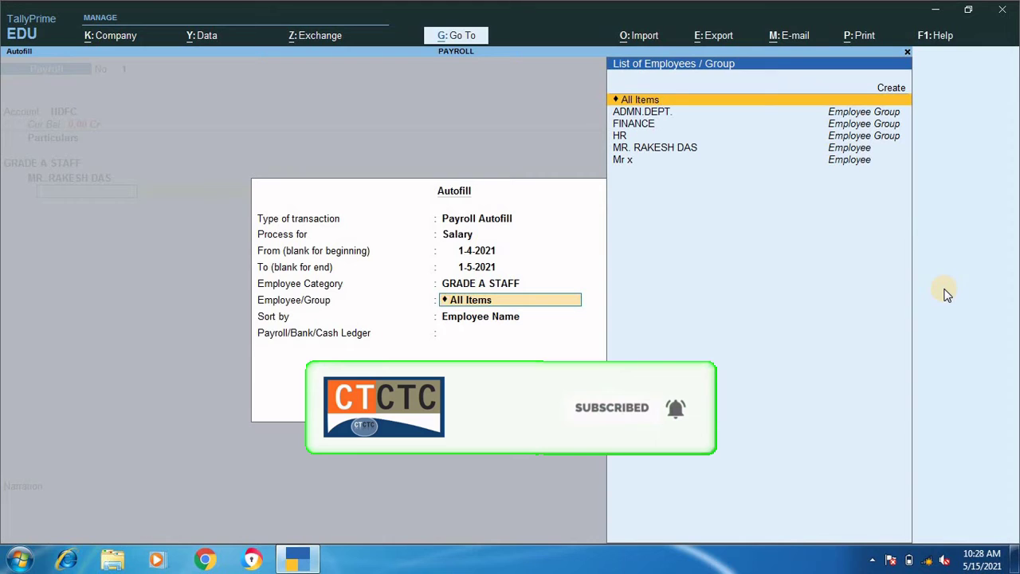
- Set the autofill's employee group to FINANCE and keep the sorting by Employee Name
key("Down")
key("Down")
key("Return")
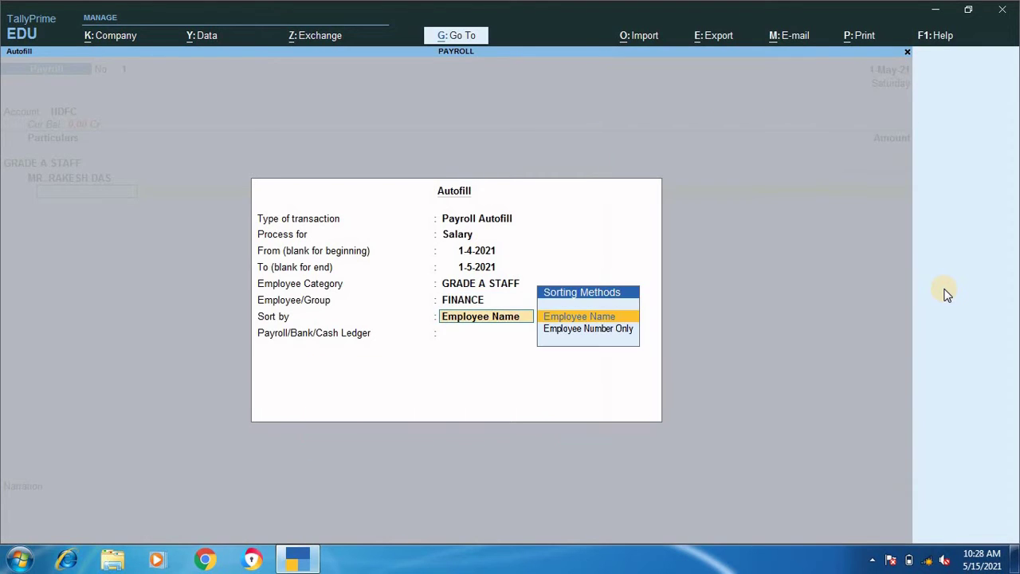
key("Return")
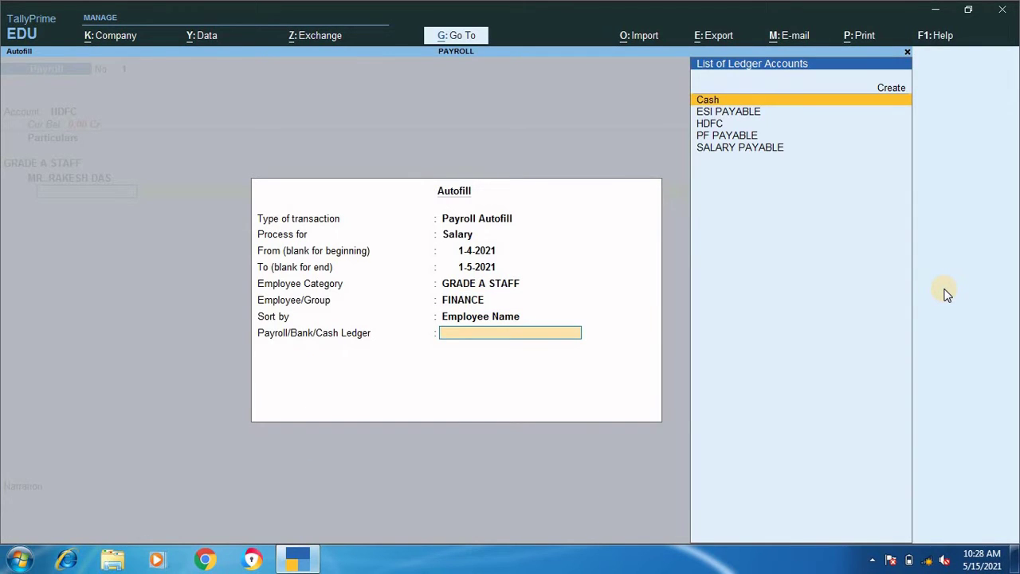
- Set the autofill's payroll ledger to SALARY PAYABLE and save the filled salary voucher with its pay-period narration
key("Down")
key("Down")
key("Down")
key("Down")
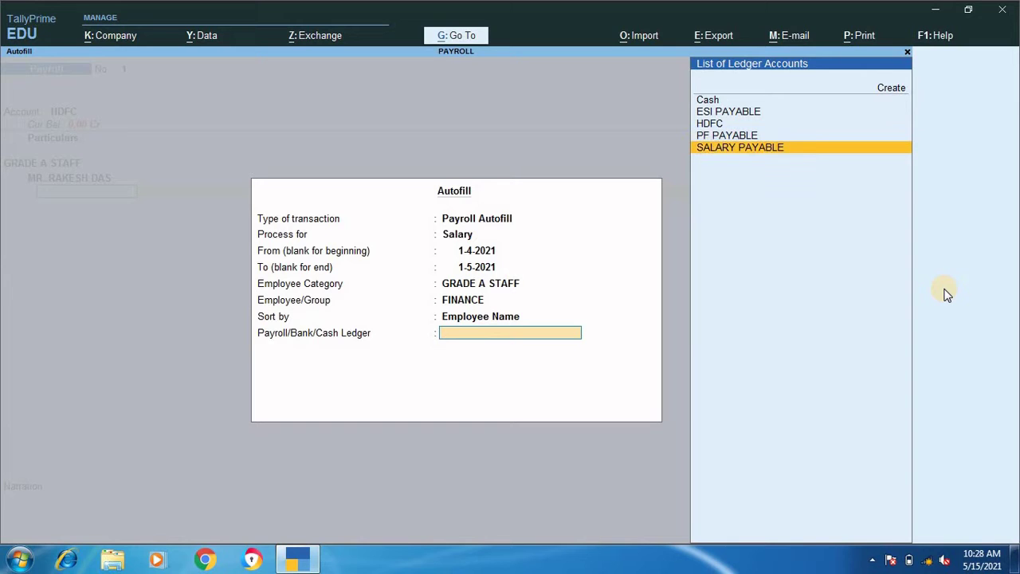
key("Return")
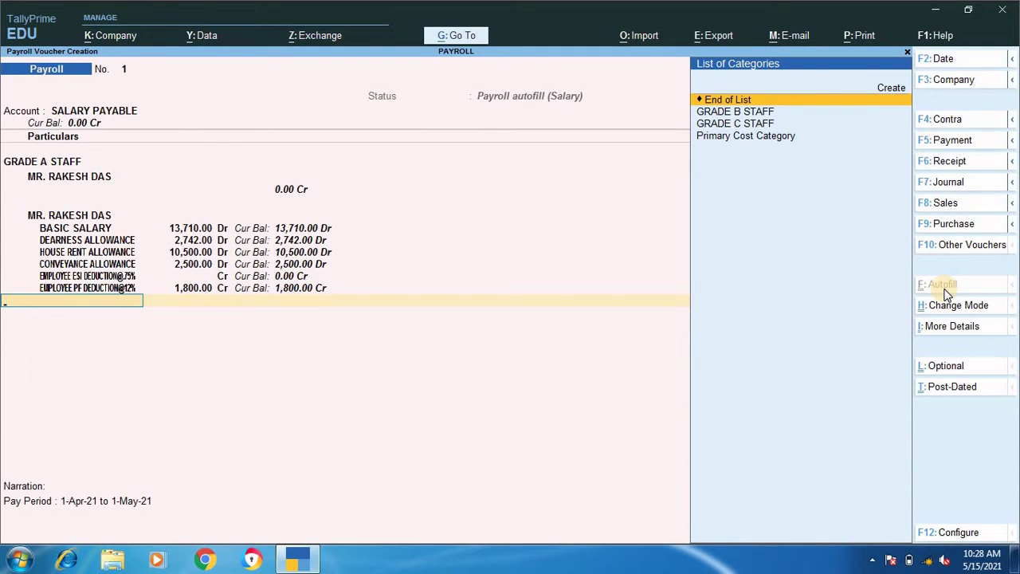
key("Return")
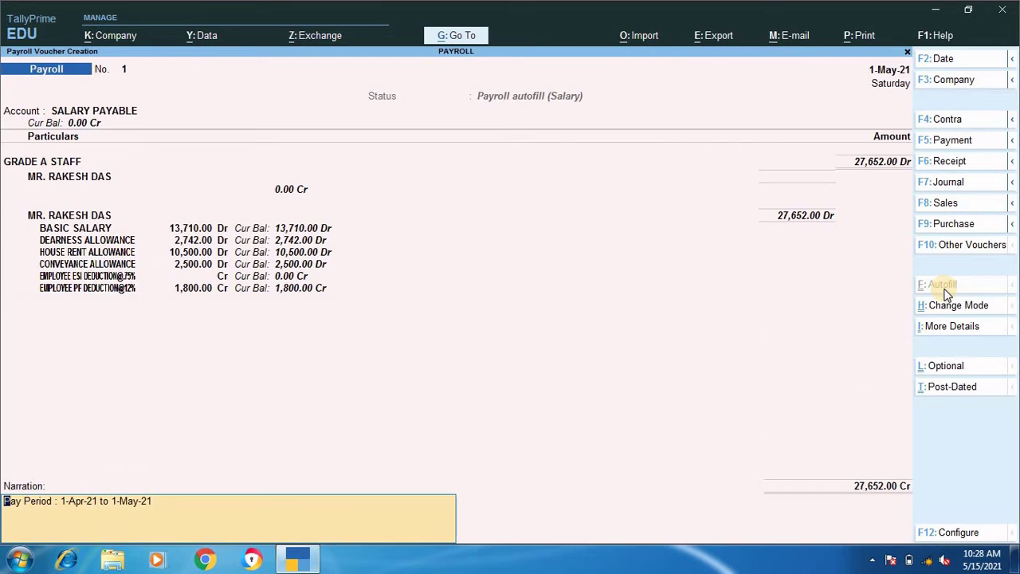
key("Return")
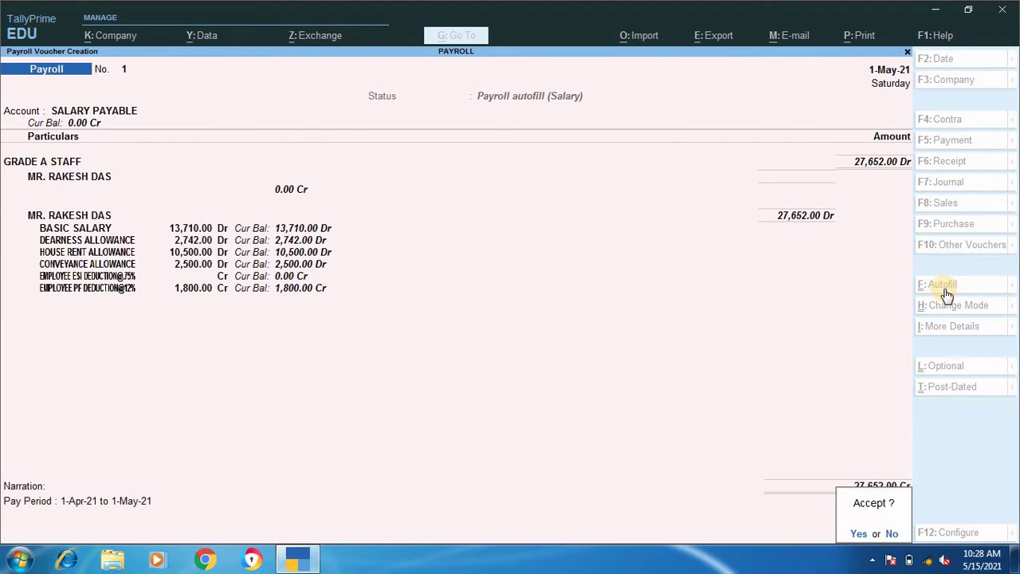
key("Return")
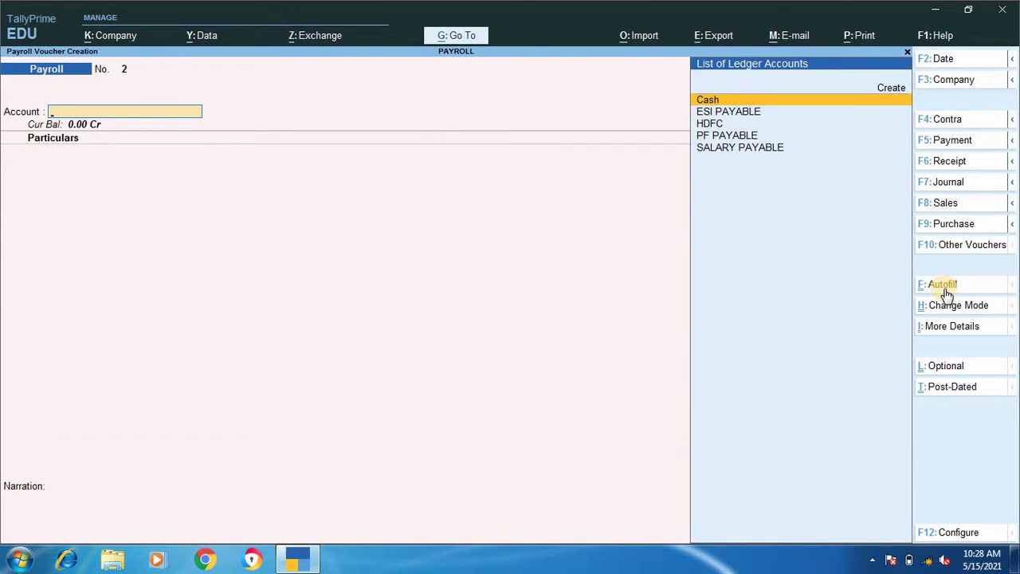
- In the new payroll voucher, set the account to HDFC and choose the first employee under the GRADE A STAFF category
key("Down")
key("Down")
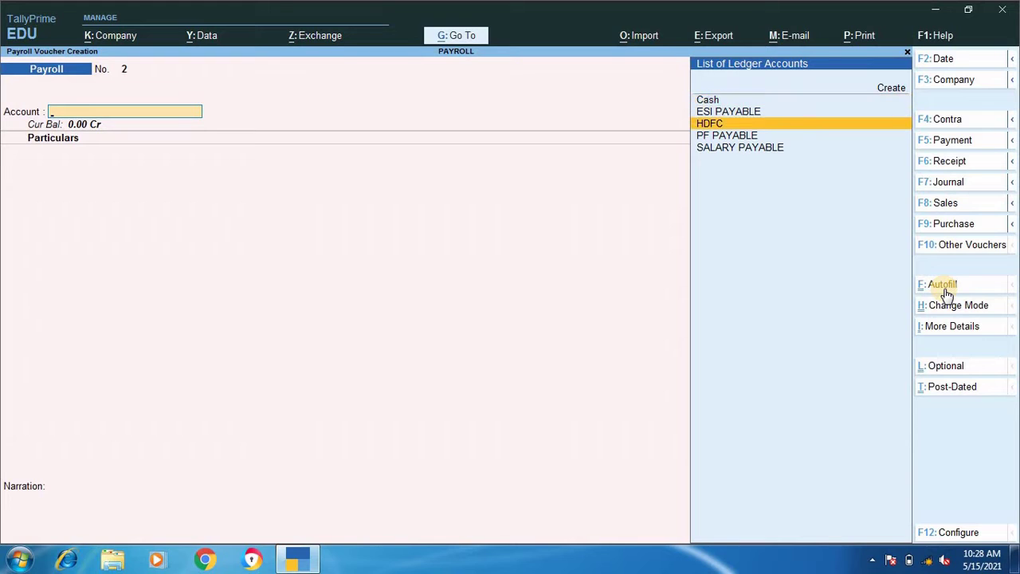
key("Return")
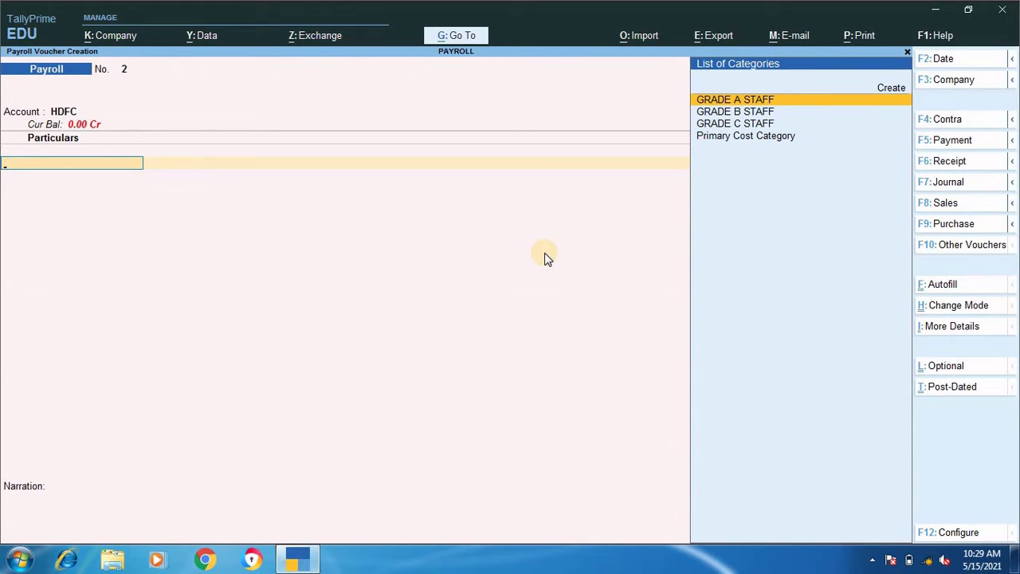
key("Return")
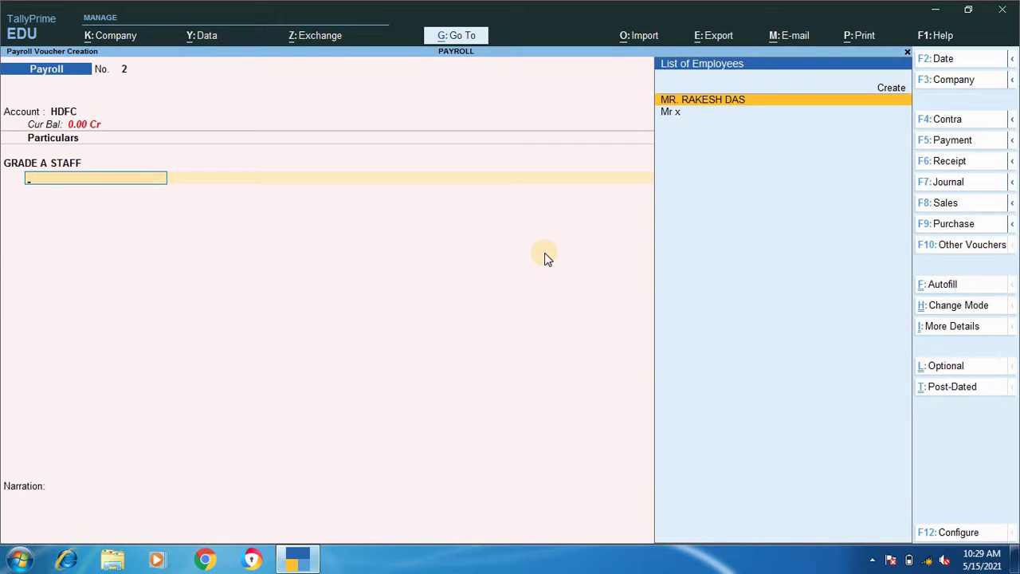
key("Return")
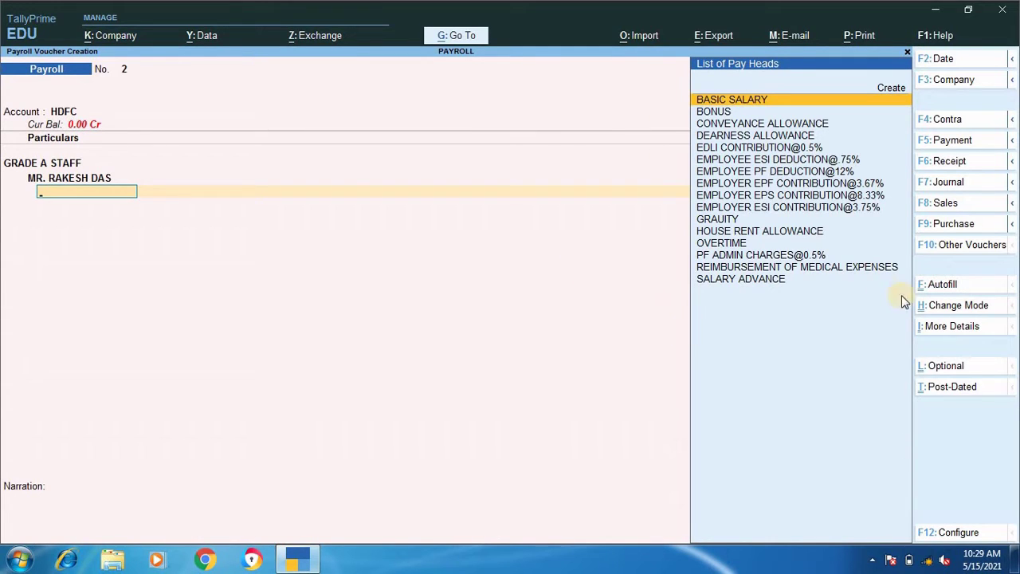
- Start a Payroll Autofill for the voucher and set it to process PF Contribution
left_click(934, 291)
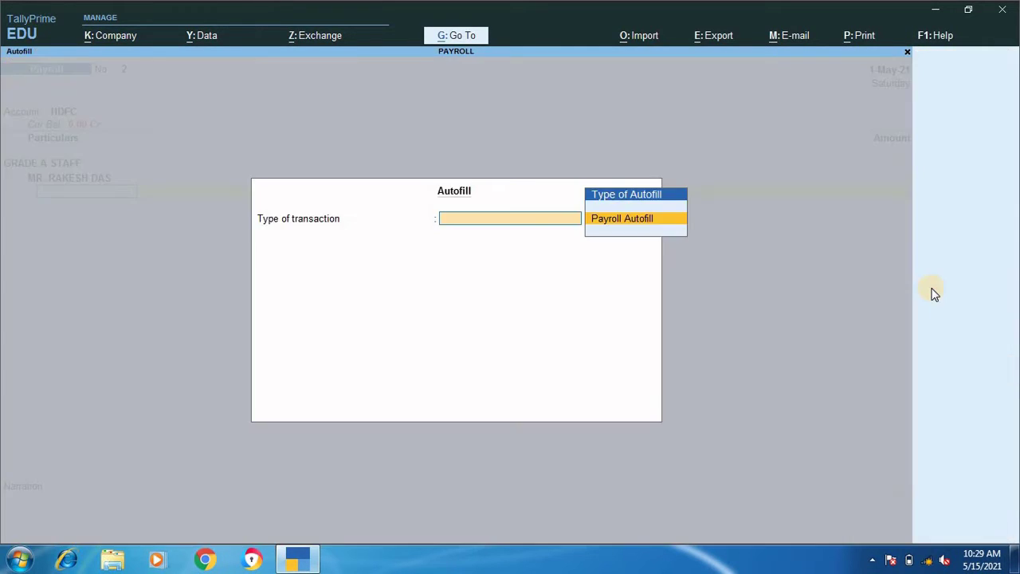
key("Return")
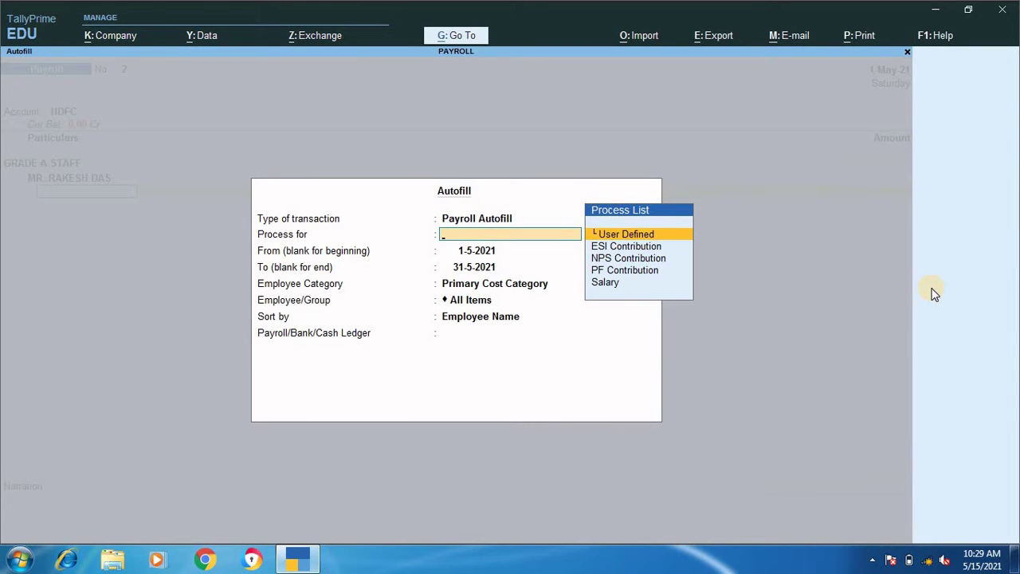
key("Down")
key("Down")
key("Down")
key("Return")
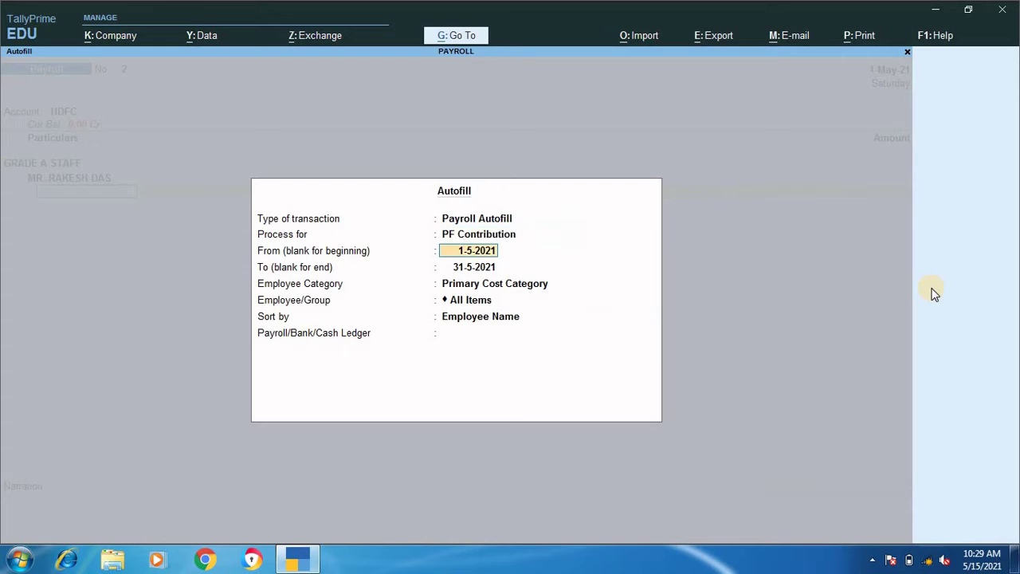
- Set the PF Contribution autofill period from 1-4-2021 to 1-5-2021
type("1/4/21")
key("Return")
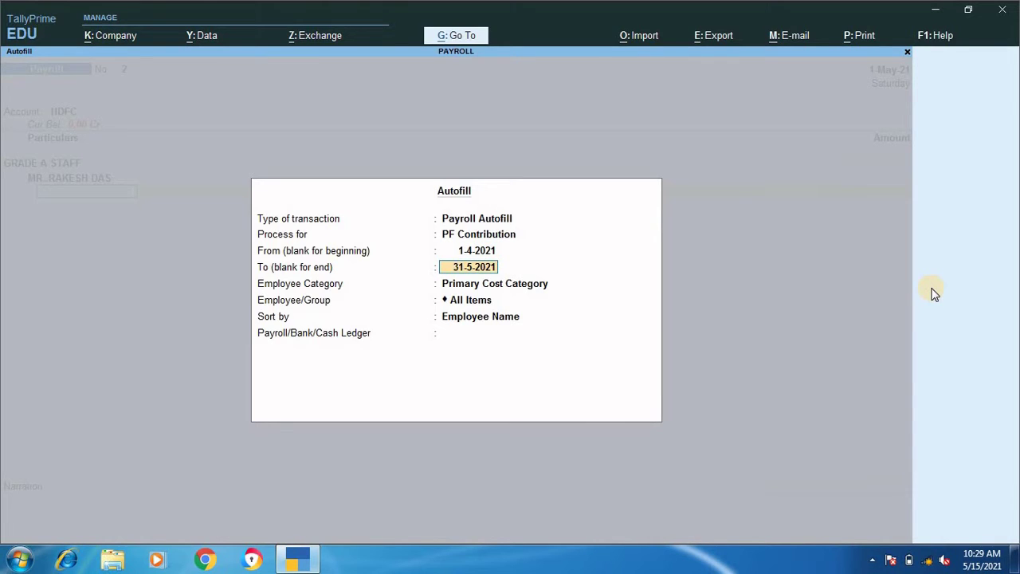
type("1/5/21")
key("Return")
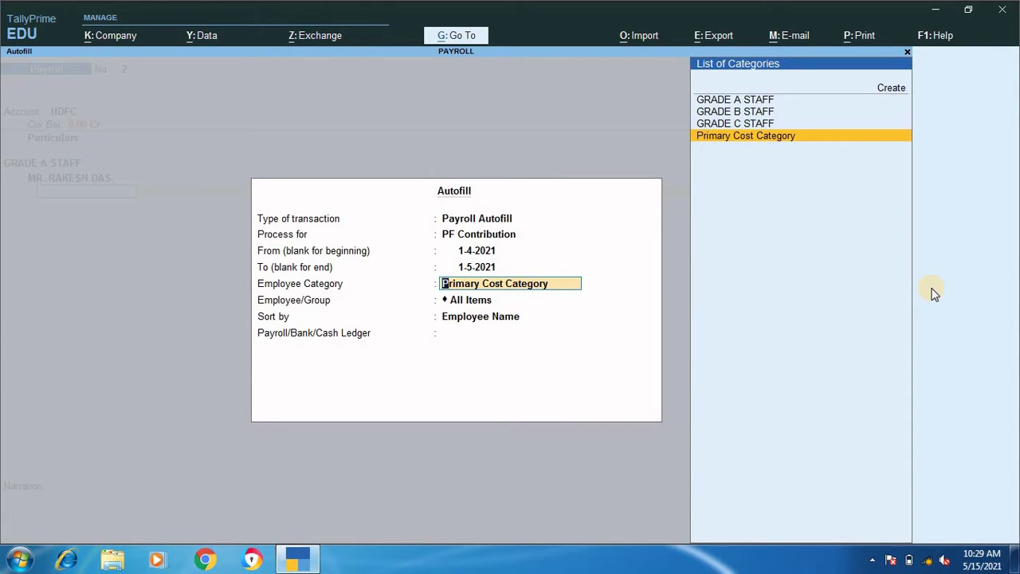
- Set the PF Contribution autofill's employee category to GRADE A STAFF
key("Up")
key("Up")
key("Up")
key("Up")
key("Down")
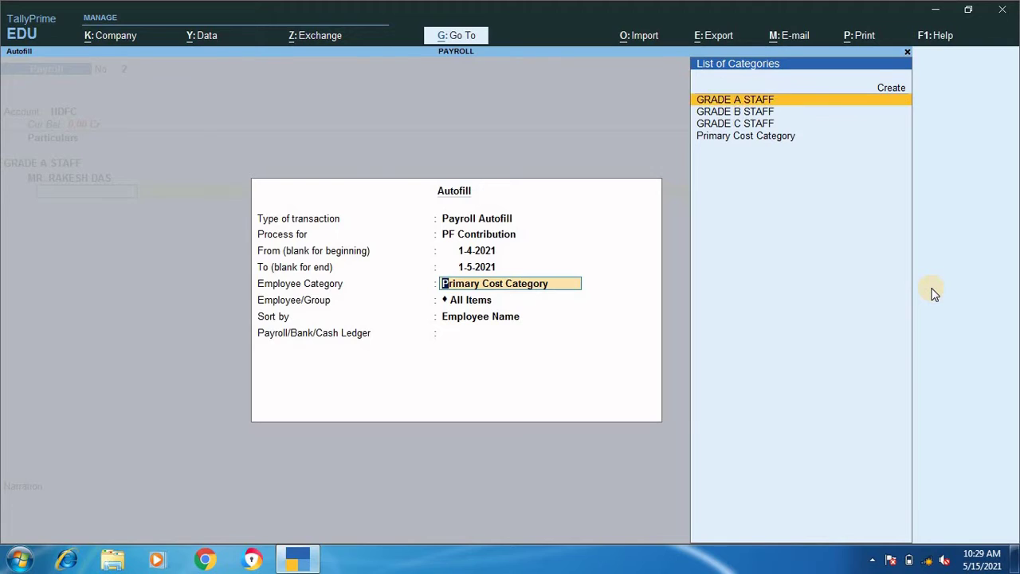
key("Return")
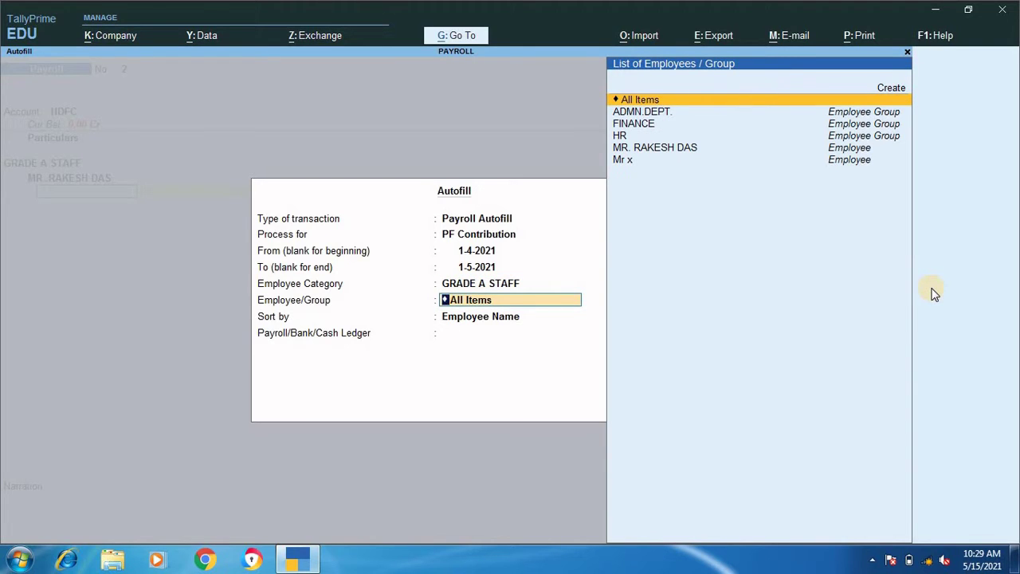
- Set the PF Contribution autofill's employee group to FINANCE, keeping the sorting by Employee Name
key("Down")
key("Down")
key("Down")
key("Down")
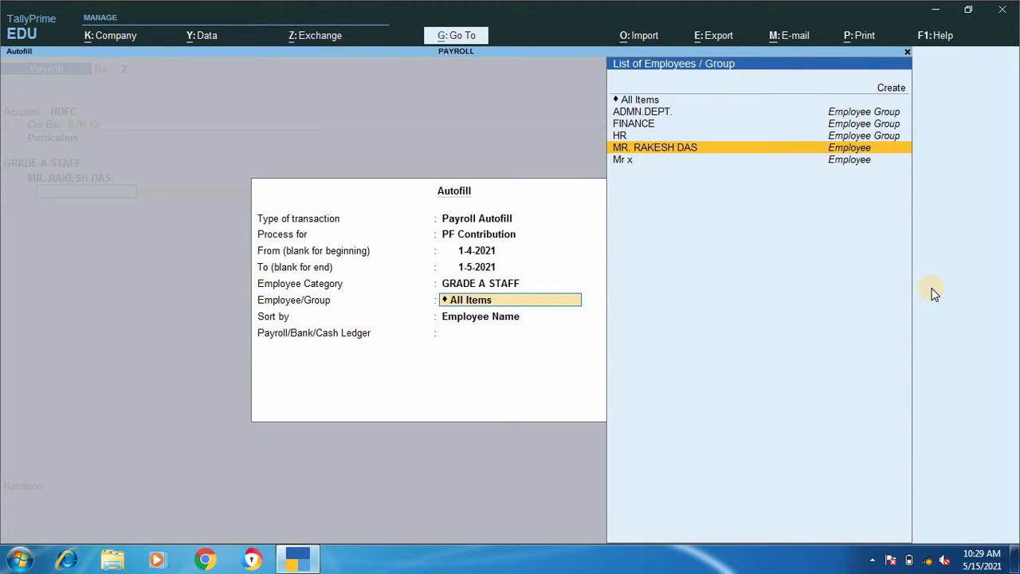
key("Up")
key("Up")
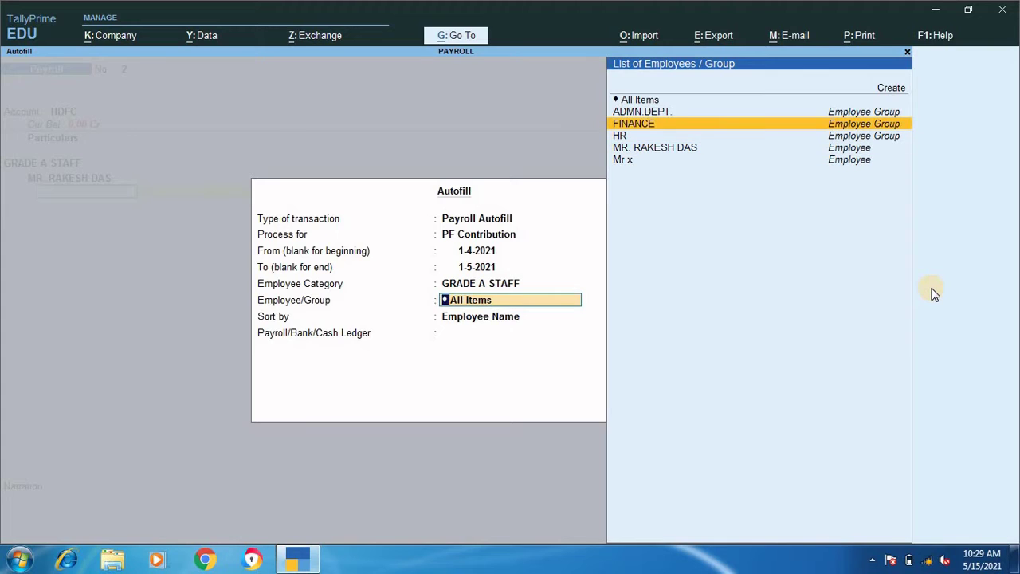
key("Return")
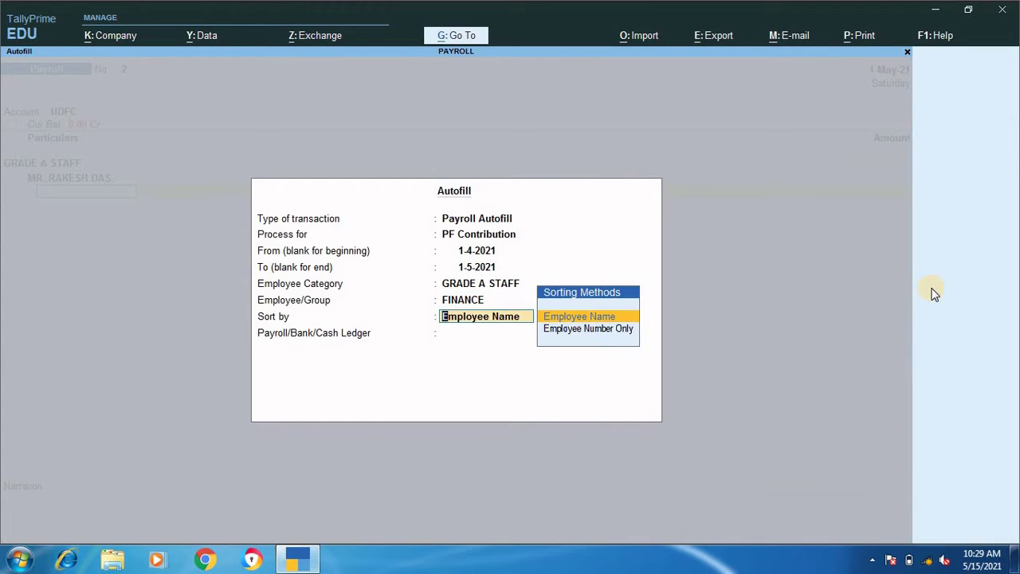
key("Return")
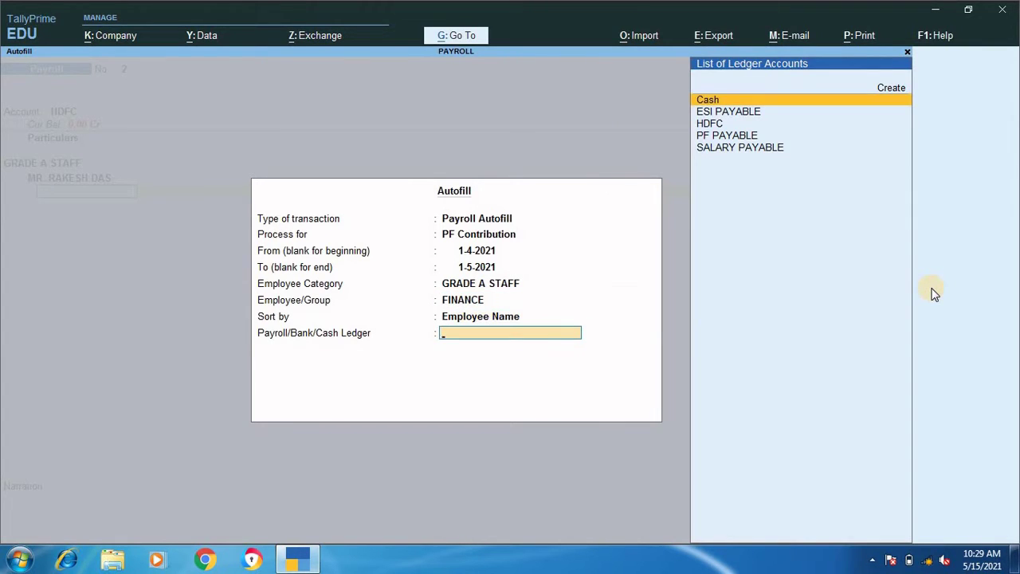
- Set the autofill's payroll ledger to PF PAYABLE and save the filled PF contribution voucher
key("Down")
key("Down")
key("Down")
key("Return")
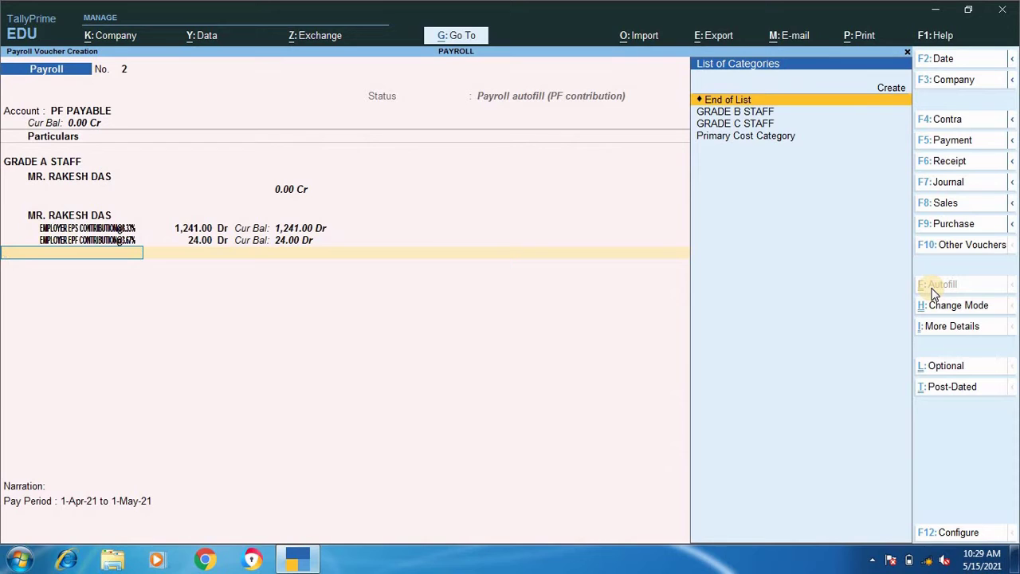
key("Return")
key("Return")
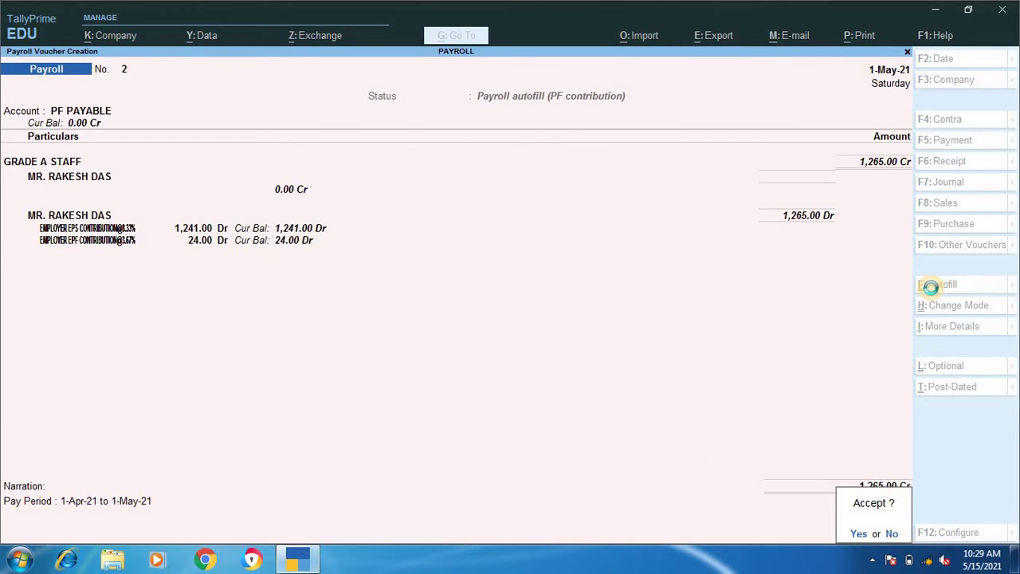
key("Return")
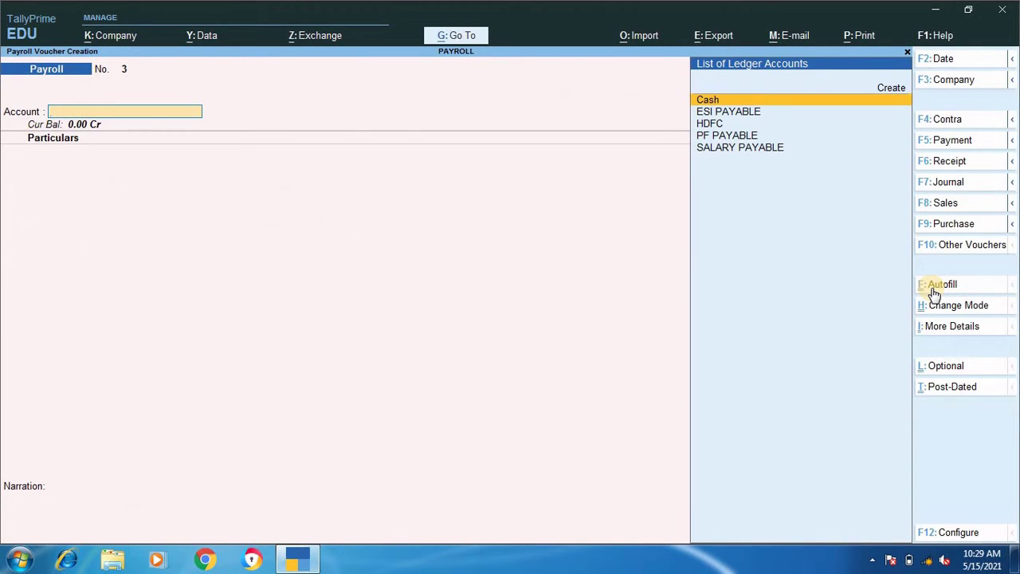
- In the new payroll voucher, set the account to HDFC and choose the first employee under the GRADE B STAFF category
key("Down")
key("Down")
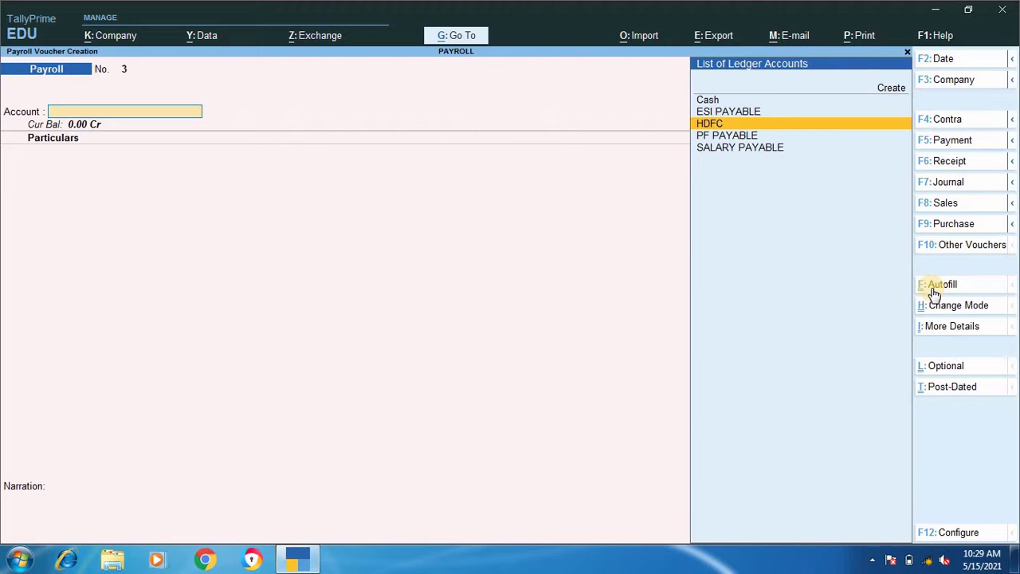
key("Return")
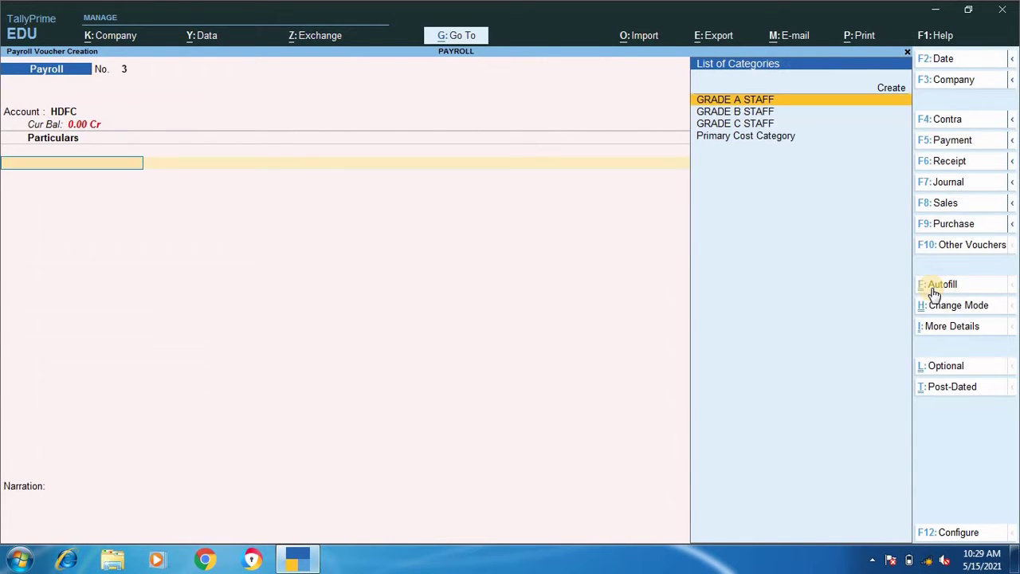
key("Down")
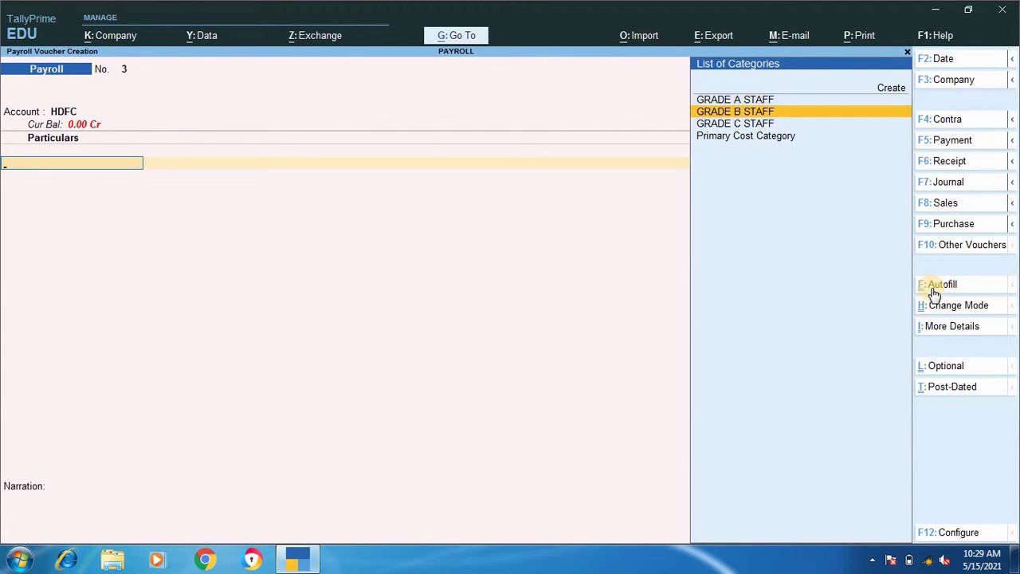
key("Return")
key("Return")
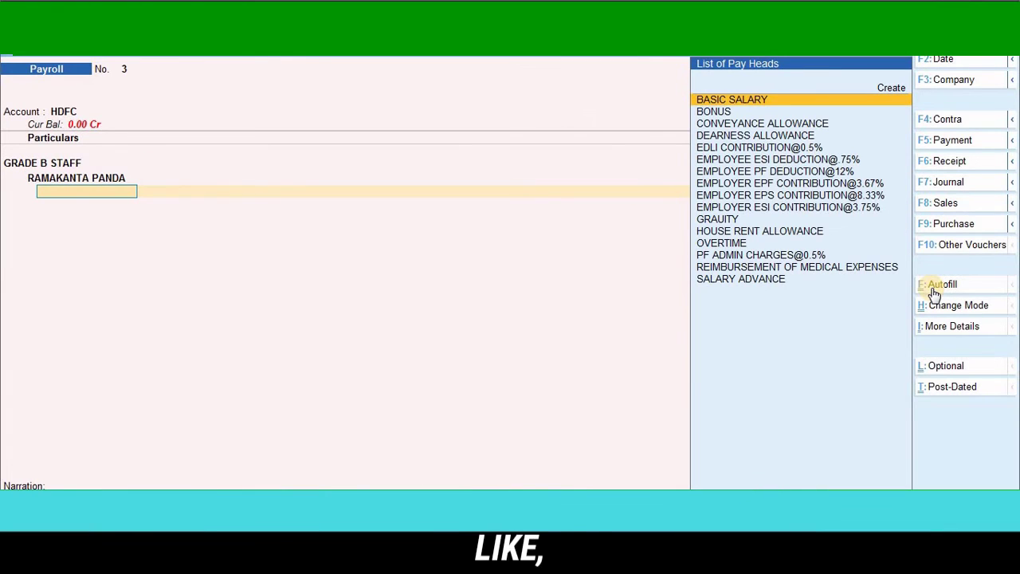
- Start a Payroll Autofill for the GRADE B STAFF voucher and set it to process Salary
left_click(941, 284)
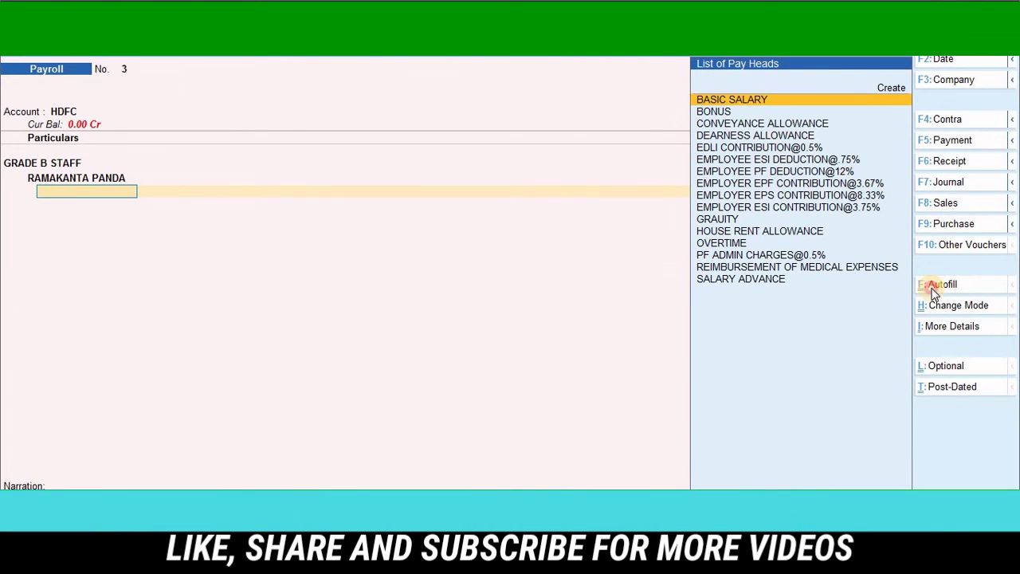
key("Return")
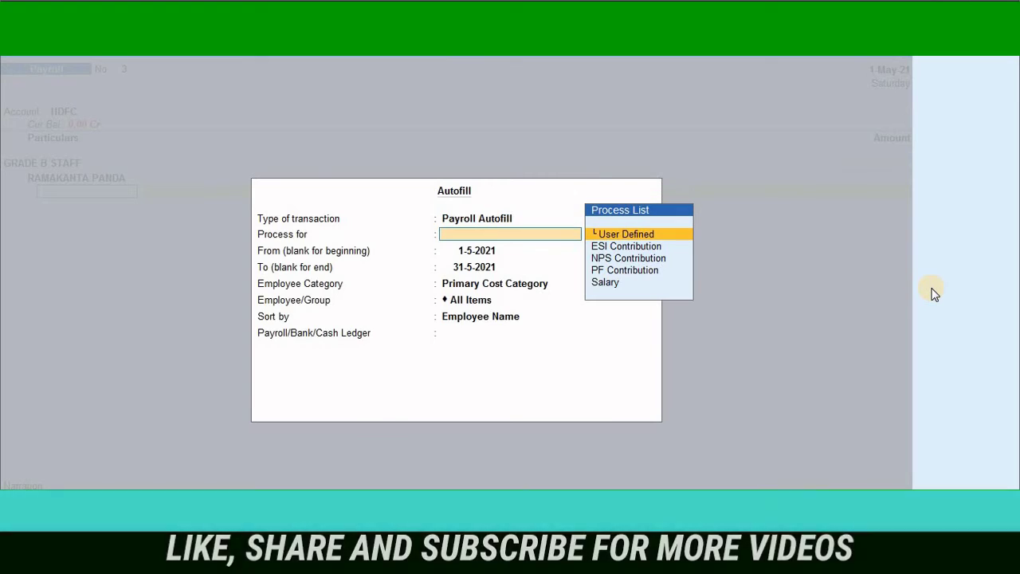
key("Down")
key("Down")
key("Down")
key("Down")
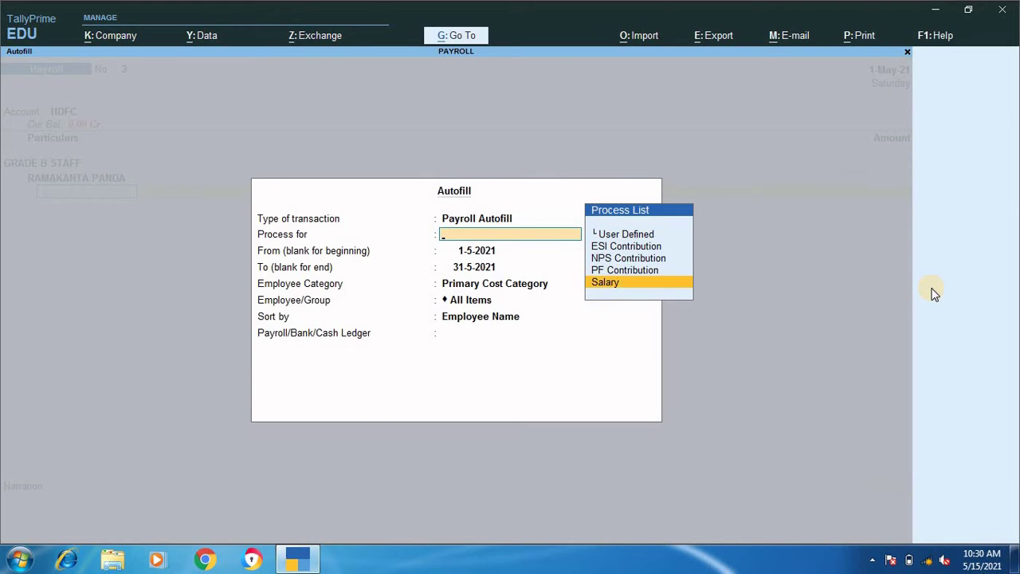
key("Return")
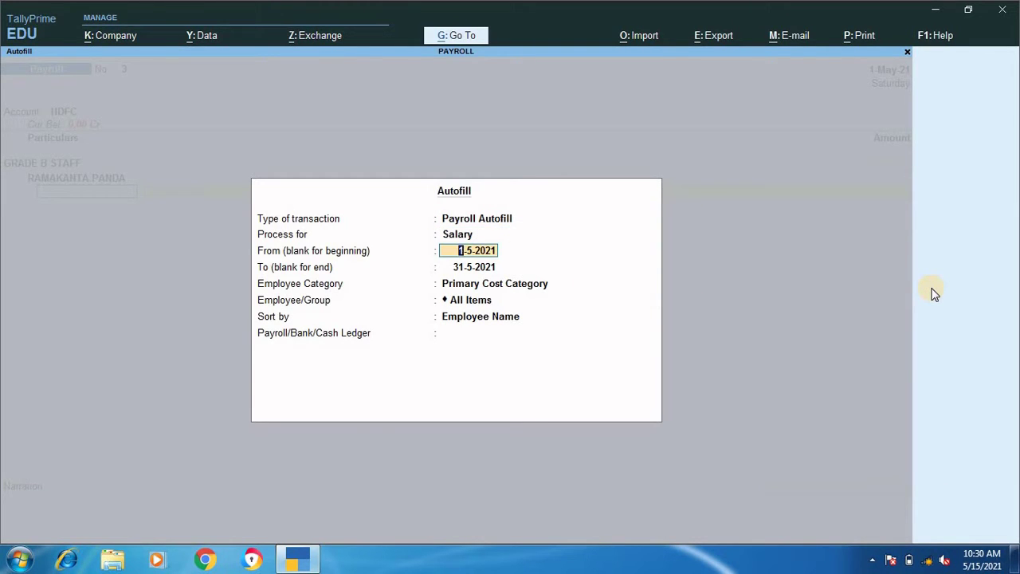
- Set the Salary autofill period for the GRADE B STAFF voucher from 1-4-2021 to 1-5-2021
type("1/4/21")
key("Return")
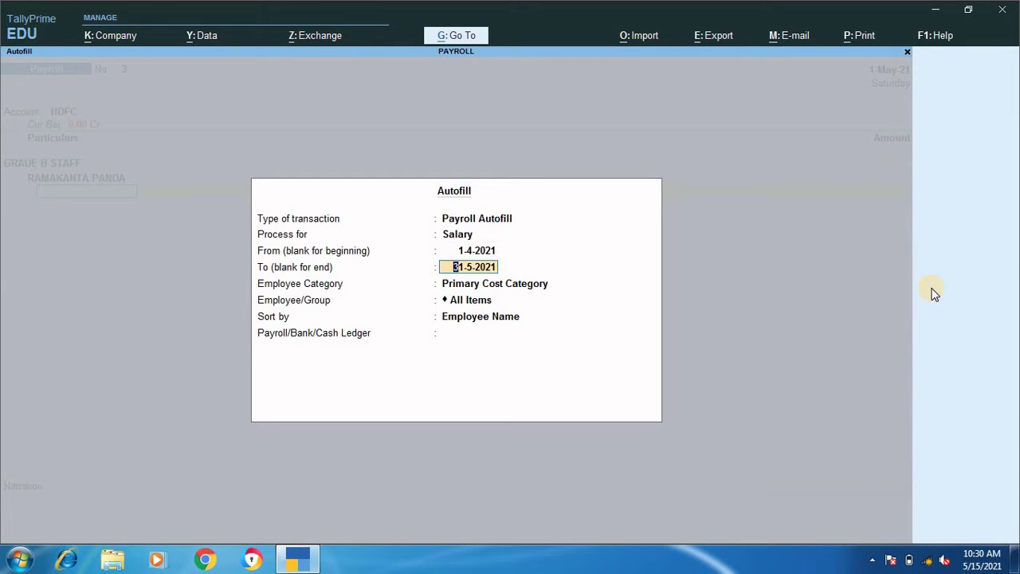
type("1/5/21")
key("Return")
- Set the Salary autofill to the GRADE B STAFF category and the PRODUCTION employee group, sorted by Employee Name
key("Up")
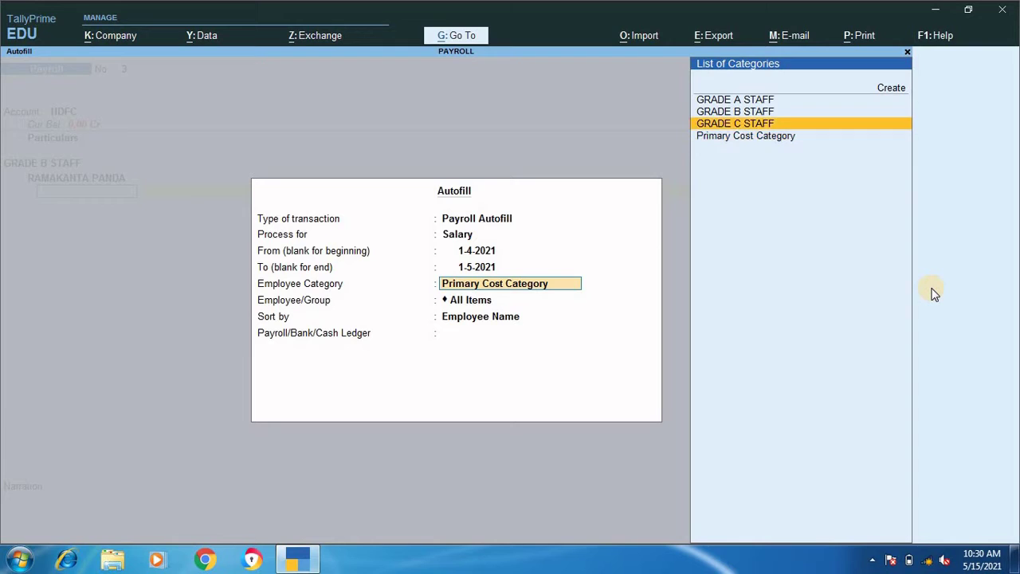
key("Up")
key("Return")
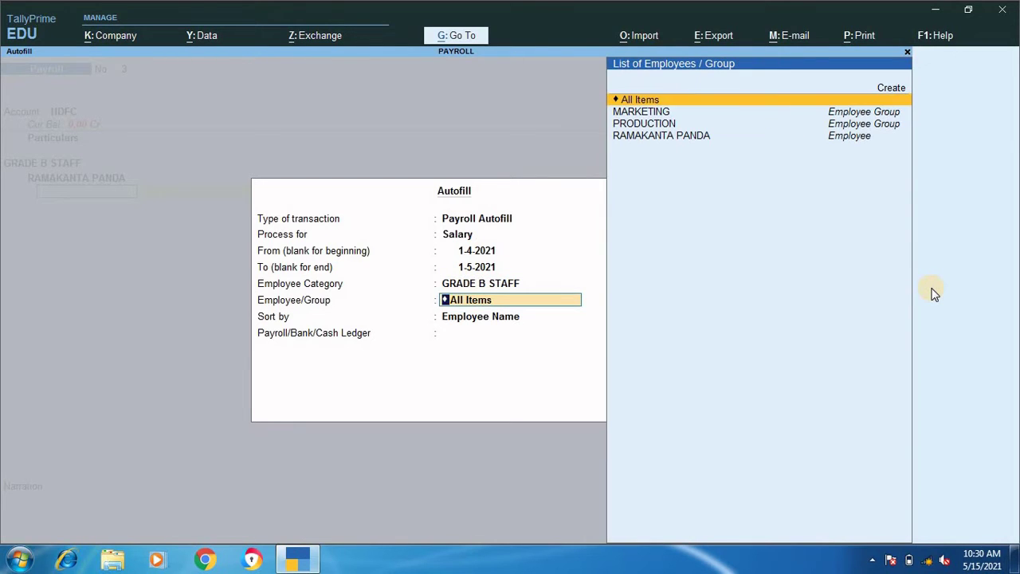
key("Down")
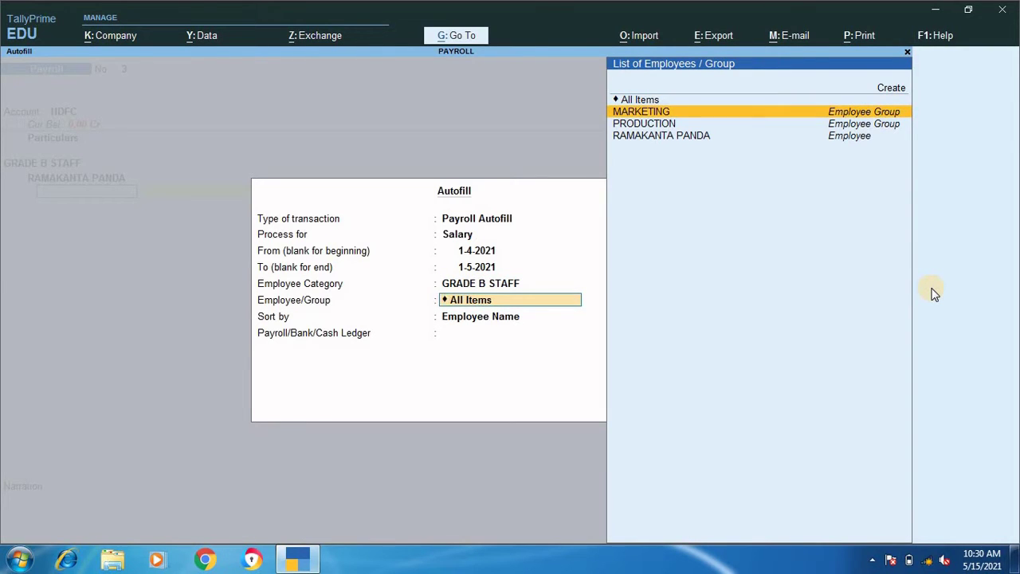
key("Down")
key("Return")
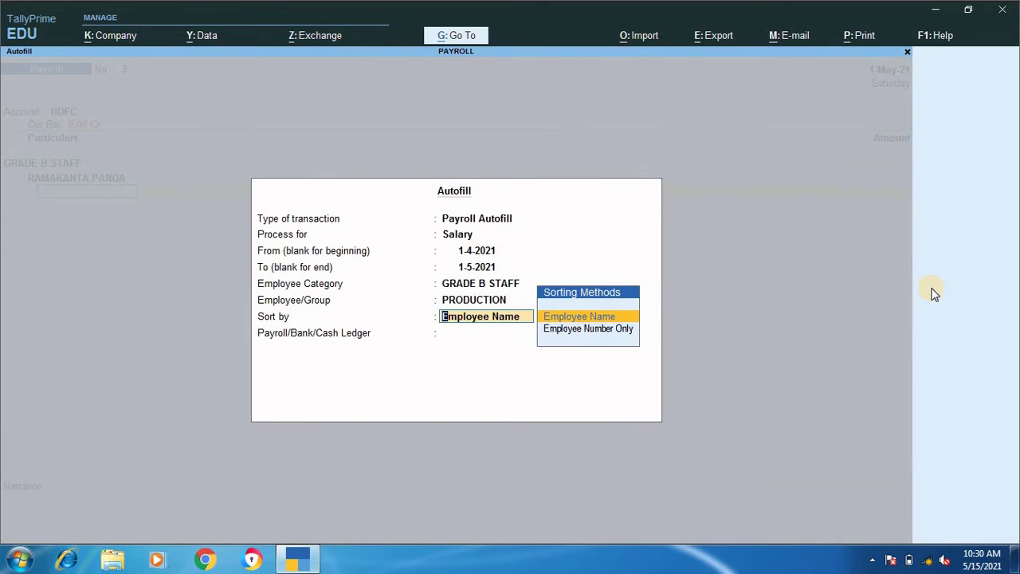
key("Return")
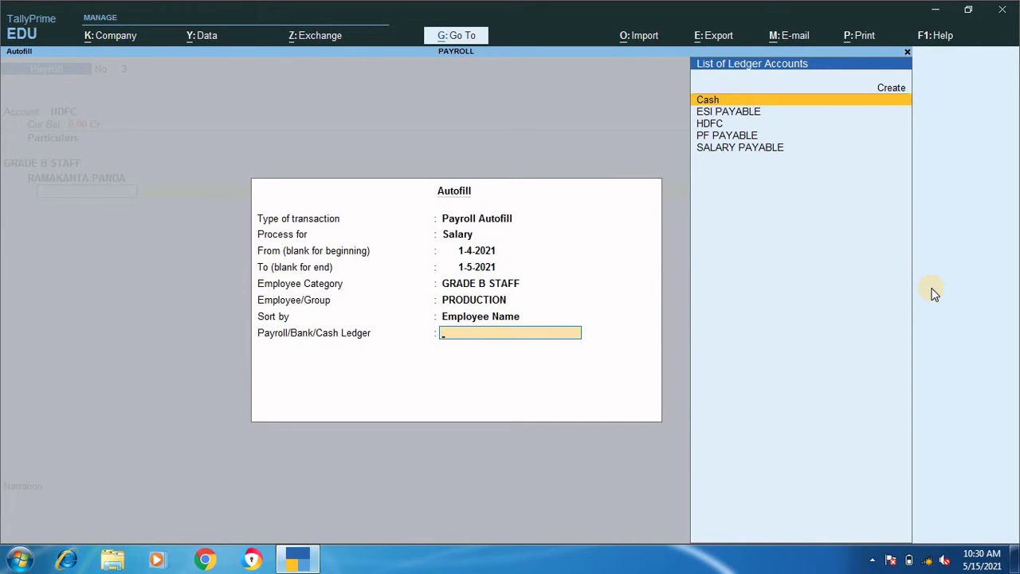
- Set the Salary autofill's payroll ledger to SALARY PAYABLE and fill the GRADE B STAFF voucher
key("Down")
key("Down")
key("Down")
key("Down")
key("Return")
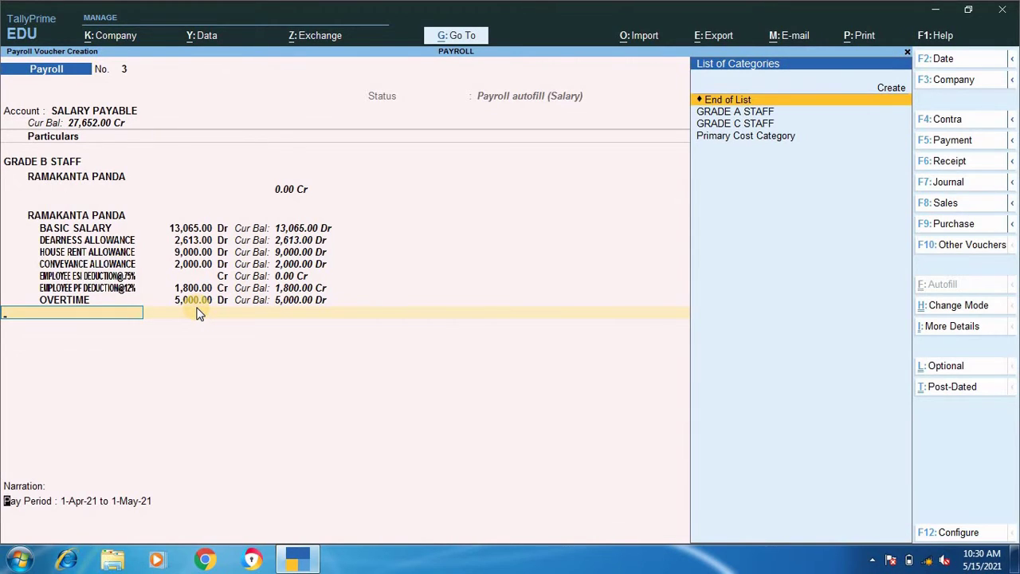
- Replace the filled salary voucher's narration with \\ and save the voucher
key("Return")
key("BackSpace")
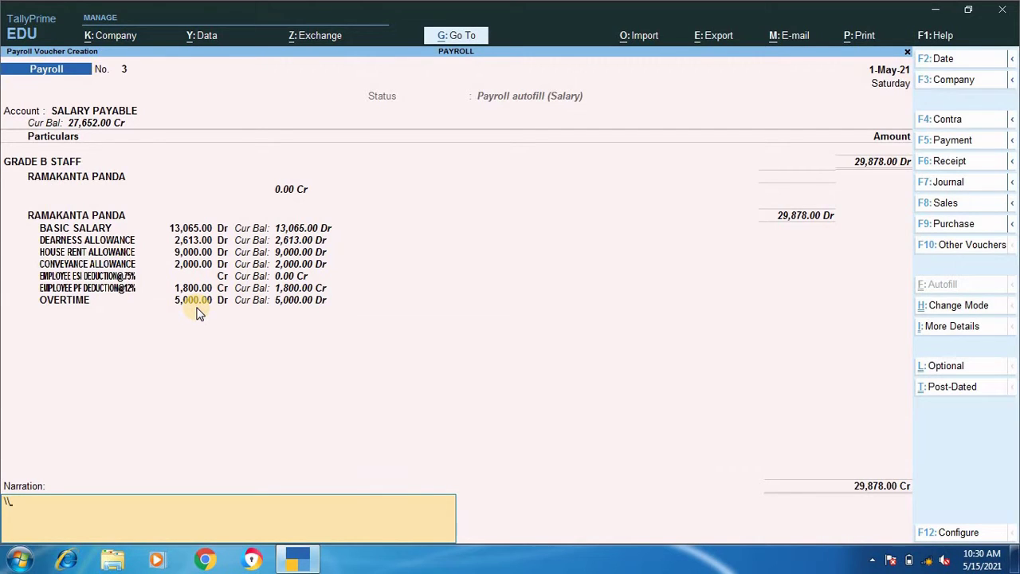
key("Return")
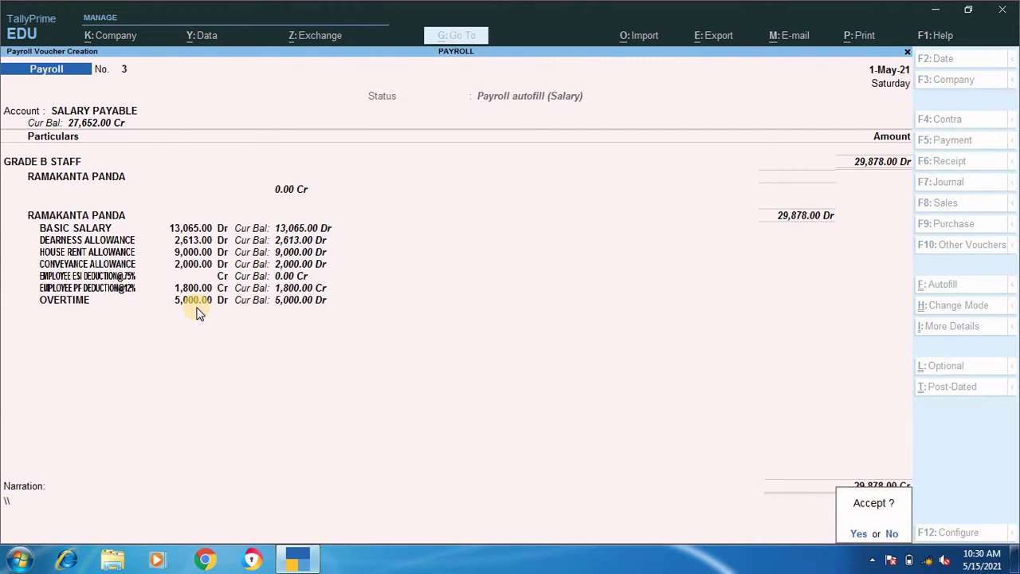
key("Return")
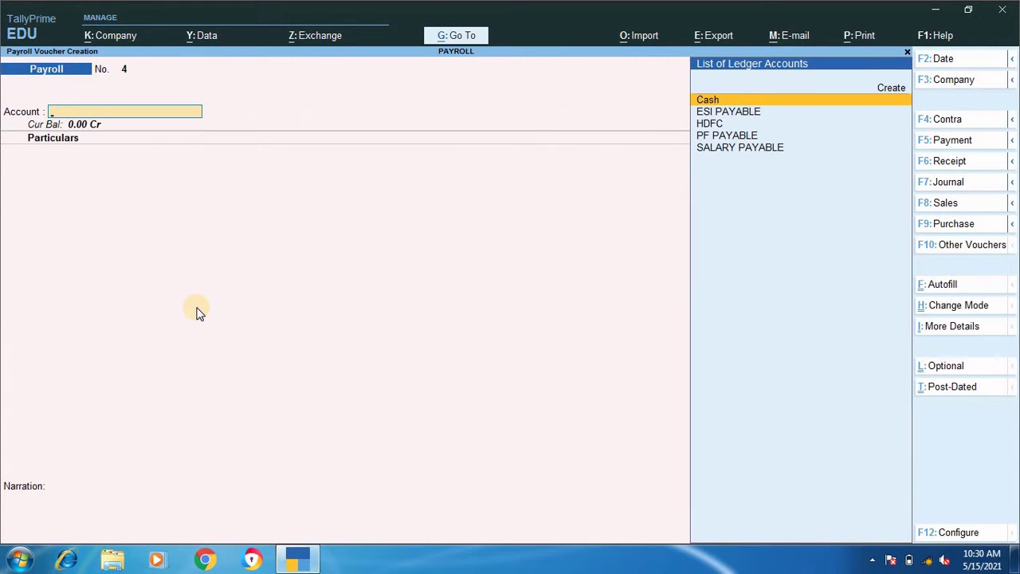
- In payroll voucher No. 4, set the account to HDFC and choose the employee listed under GRADE B STAFF
key("Down")
key("Down")
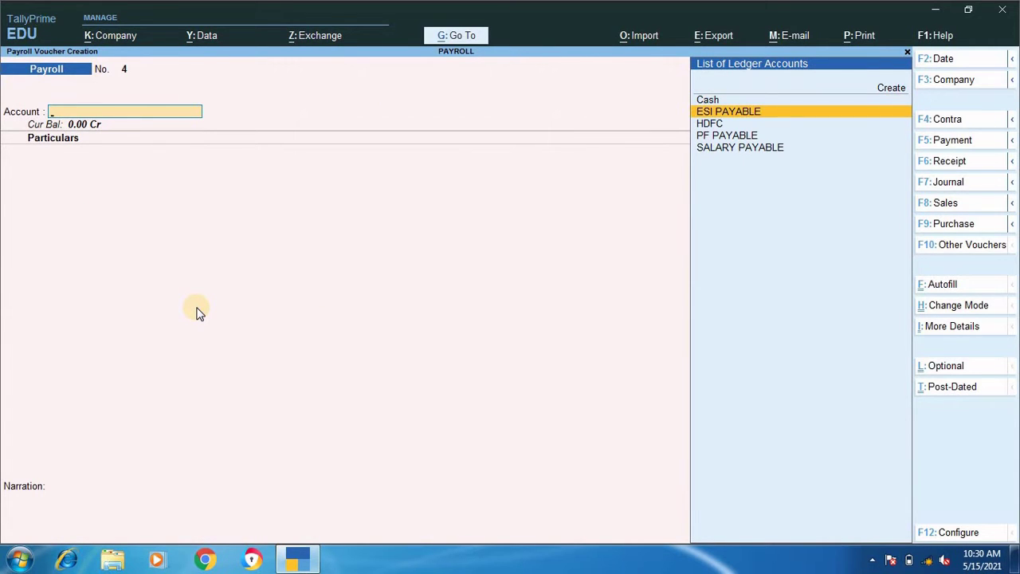
key("Return")
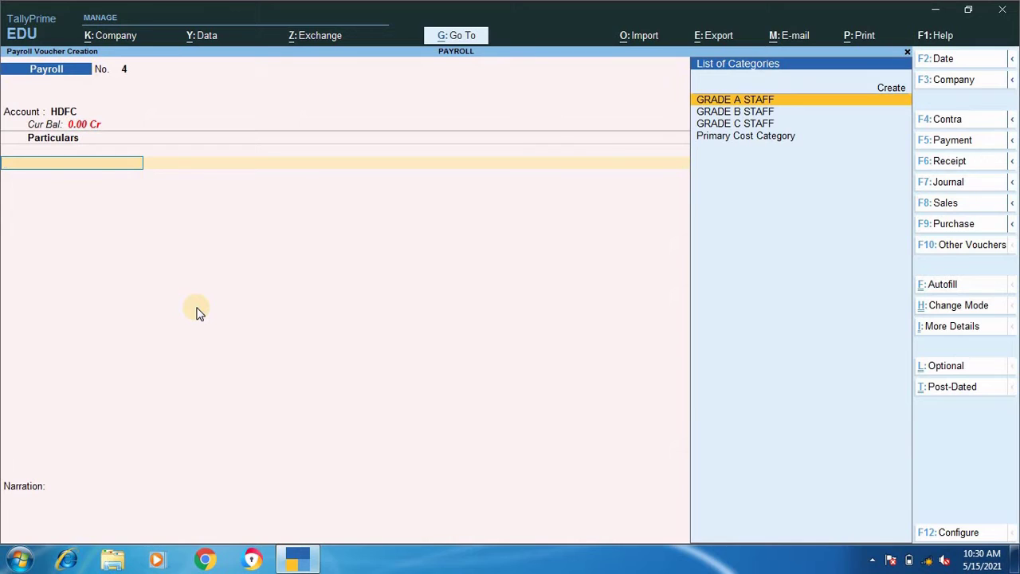
key("Down")
key("Return")
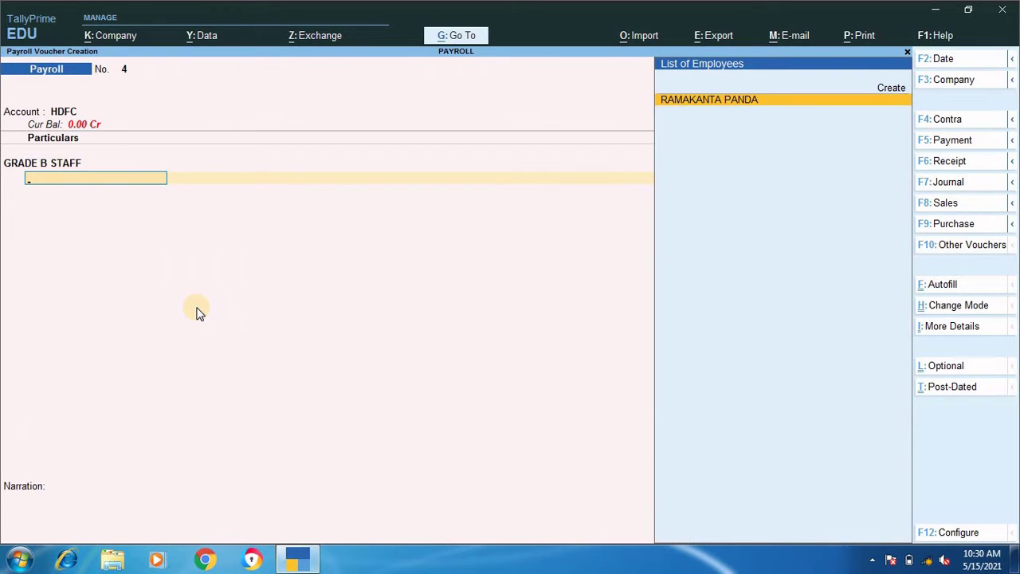
key("Return")
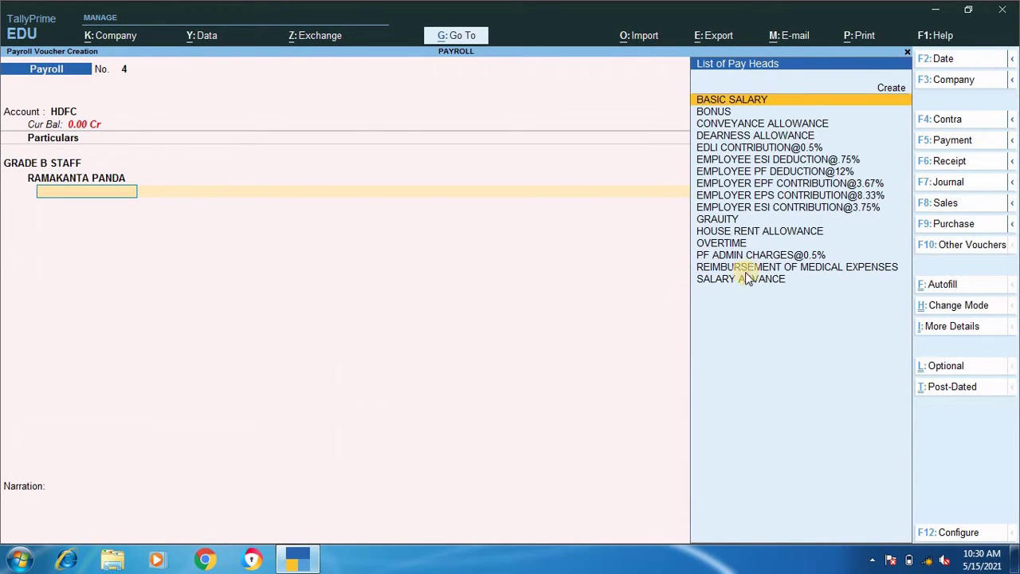
- Start a Payroll Autofill for the GRADE B STAFF voucher and set it to process PF Contribution
left_click(939, 292)
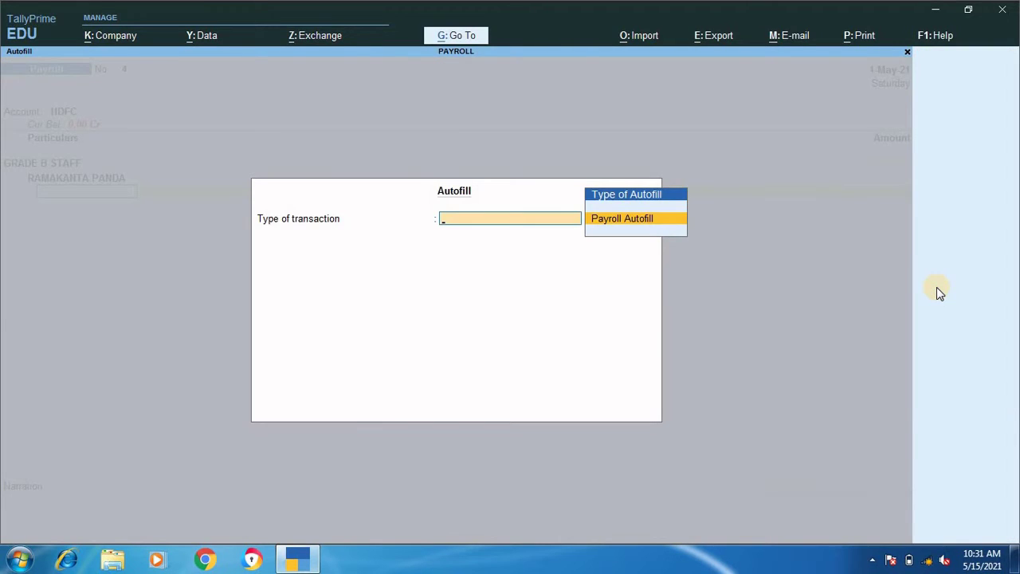
key("Return")
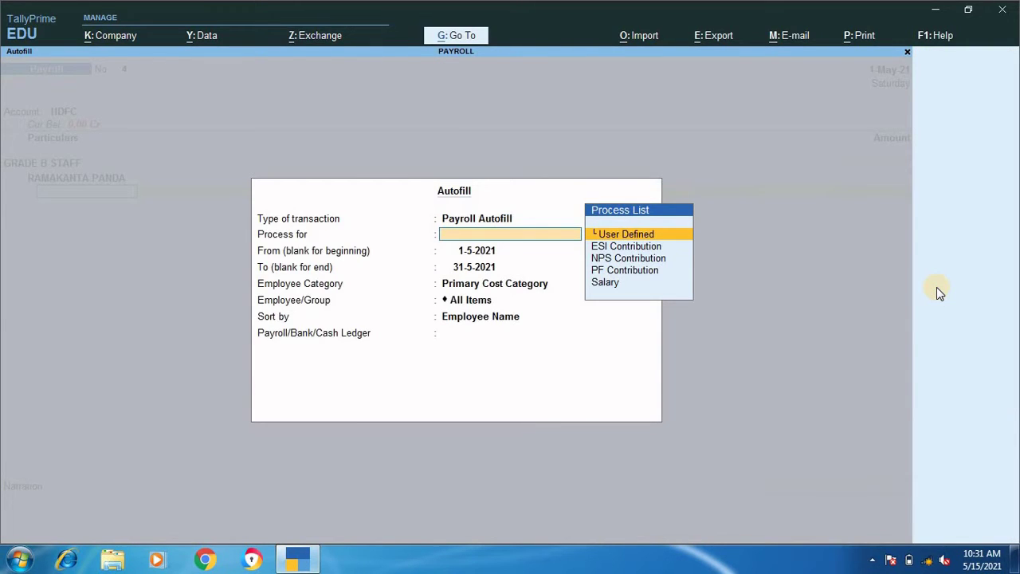
key("Down")
key("Down")
key("Down")
key("Return")
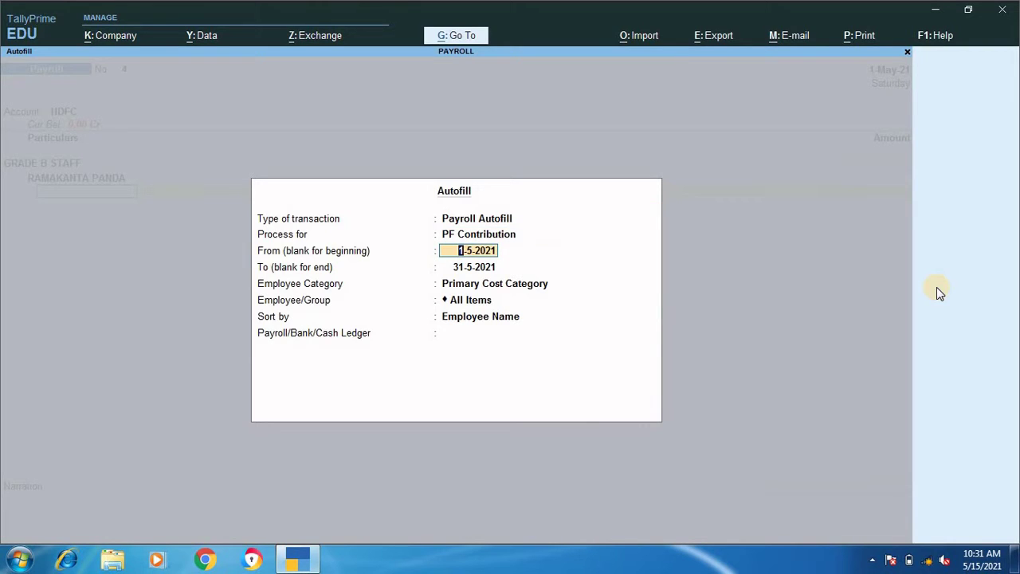
- Set the PF Contribution autofill period for the GRADE B STAFF voucher from 1-4-2021 to 1-5-2021
type("1/4/21")
key("Return")
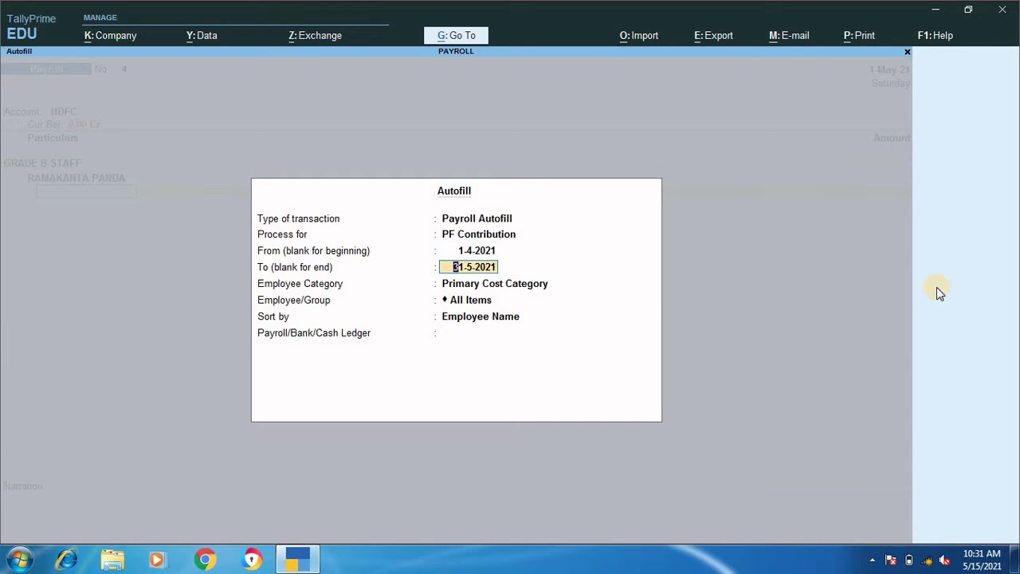
type("1/5/21")
key("Return")
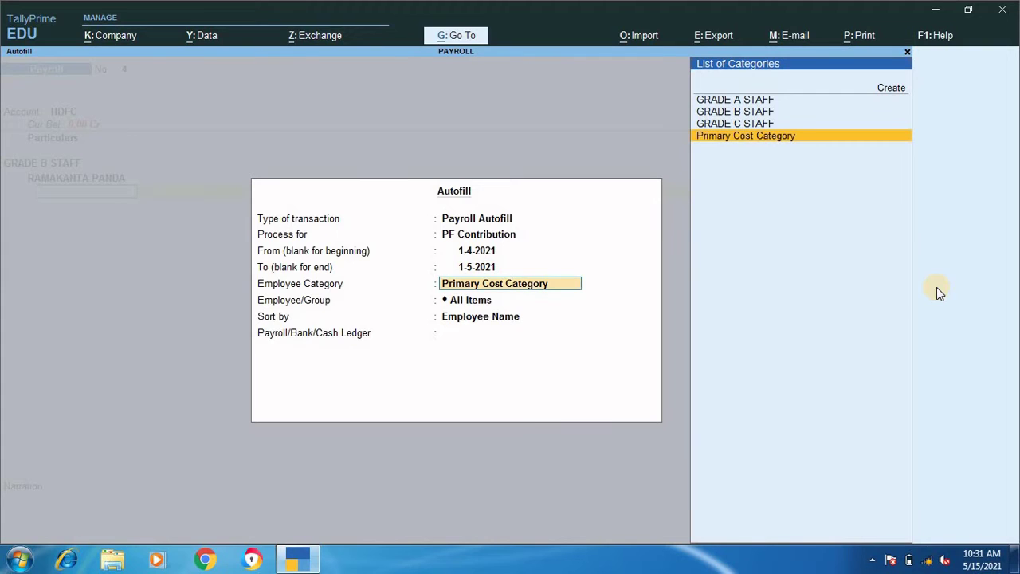
- Set the PF Contribution autofill to the GRADE B STAFF category and the PRODUCTION employee group, sorted by Employee Name
key("Up")
key("Up")
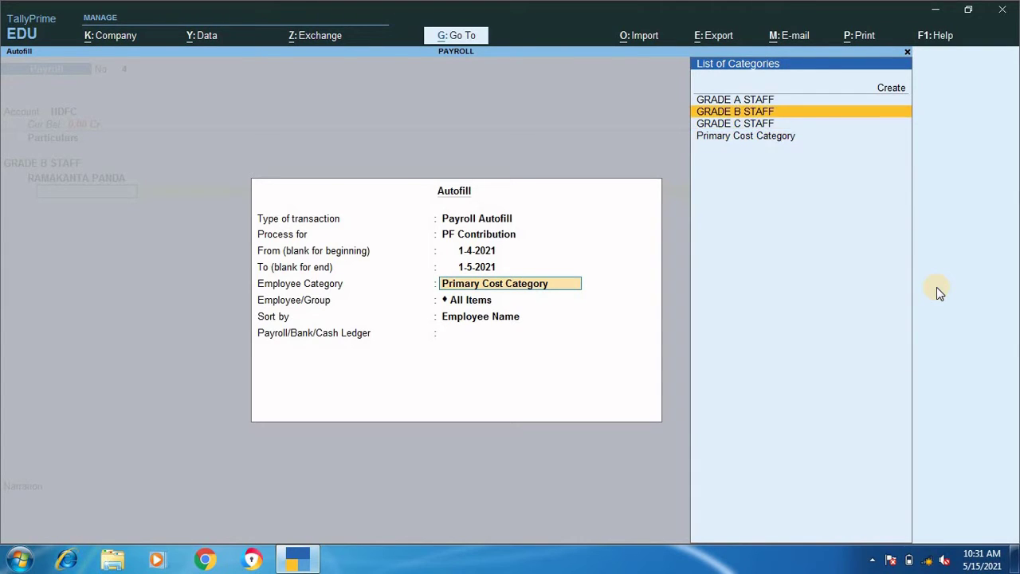
key("Return")
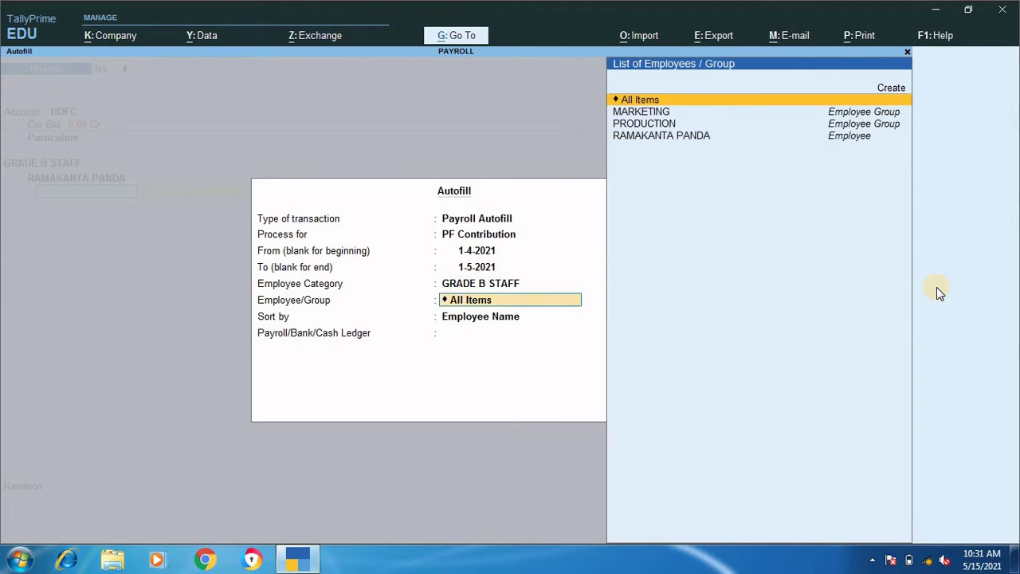
key("Down")
key("Down")
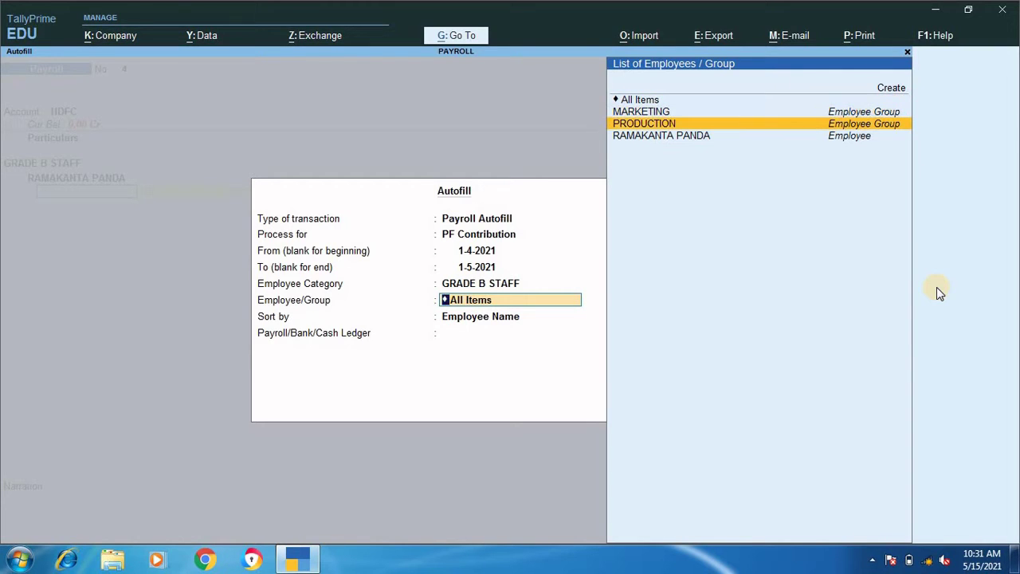
key("Return")
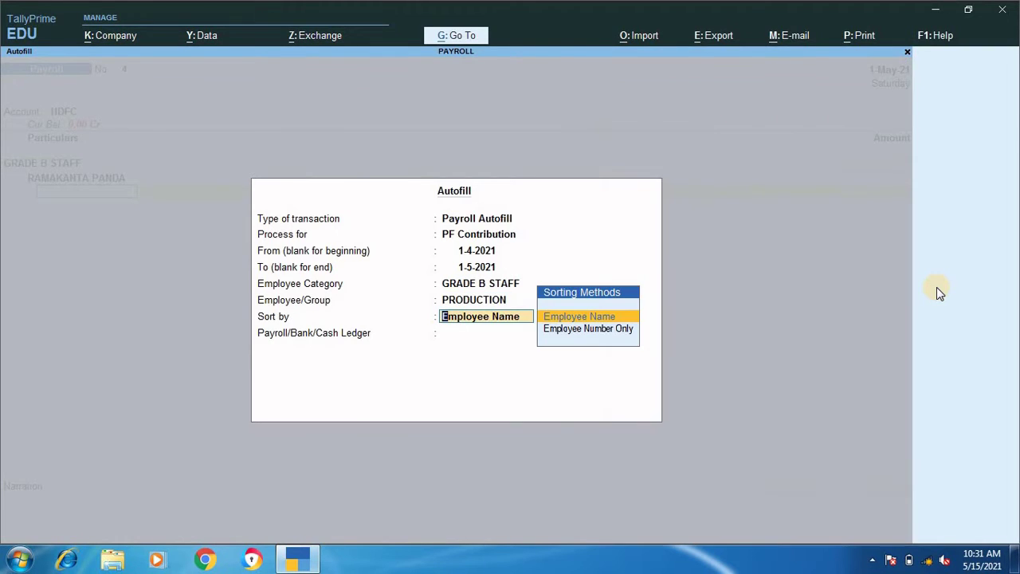
key("Return")
- Set the payroll ledger to PF PAYABLE and save the filled GRADE B STAFF PF contribution voucher
key("Down")
key("Down")
key("Down")
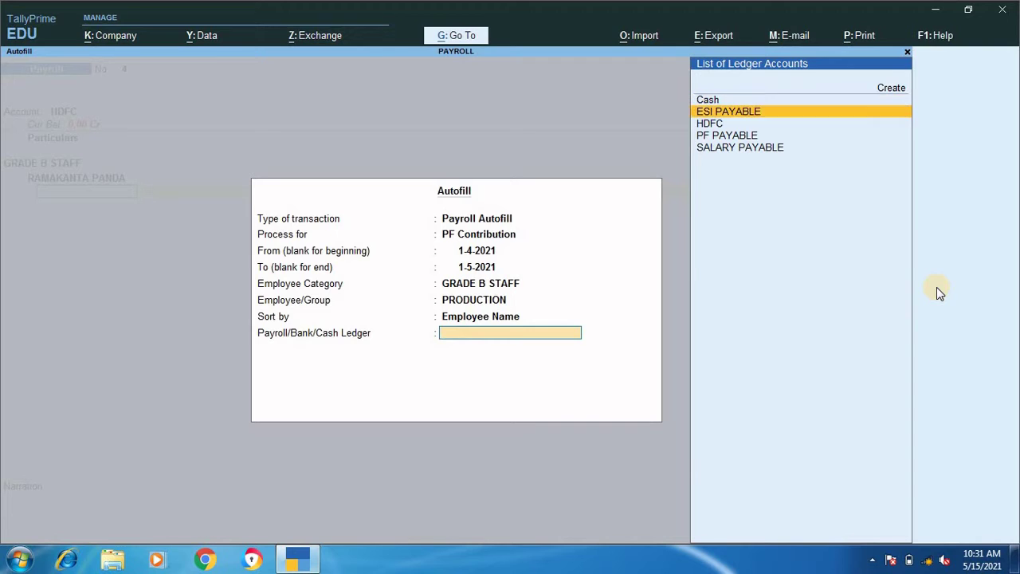
key("Return")
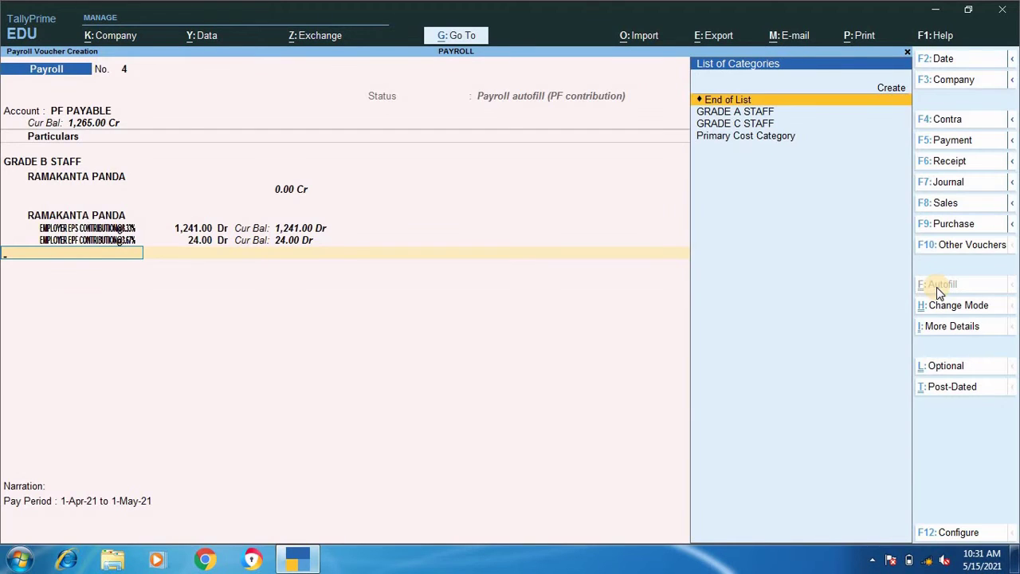
key("Return")
key("Return")
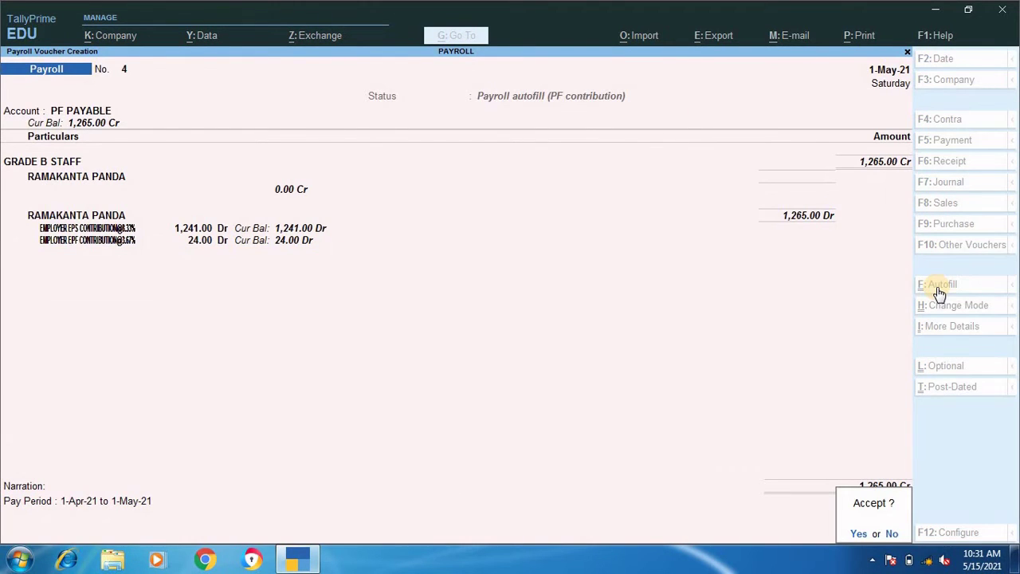
key("Return")
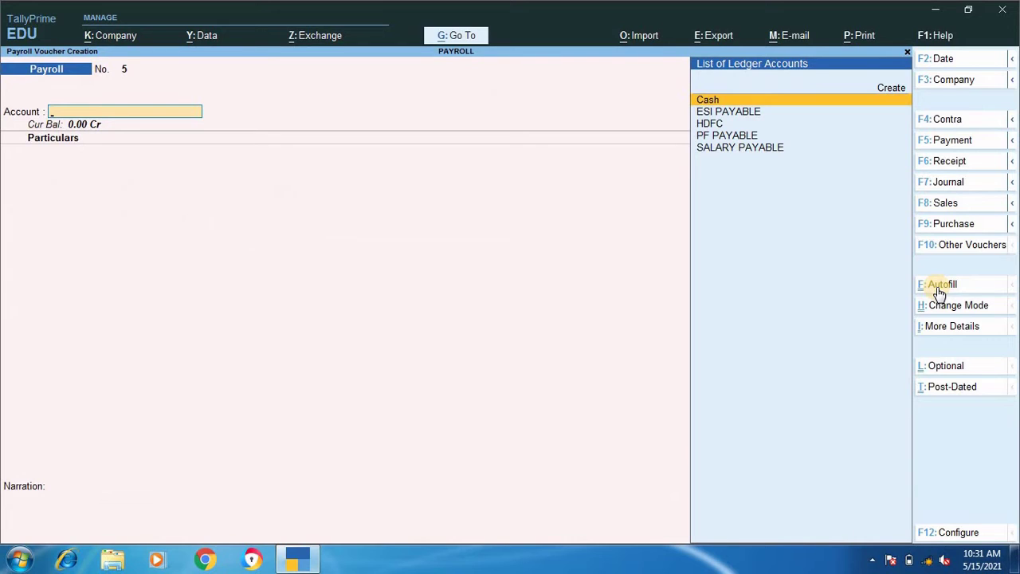
- In payroll voucher No. 5, set the account to HDFC and choose the first employee under GRADE C STAFF
key("Down")
key("Down")
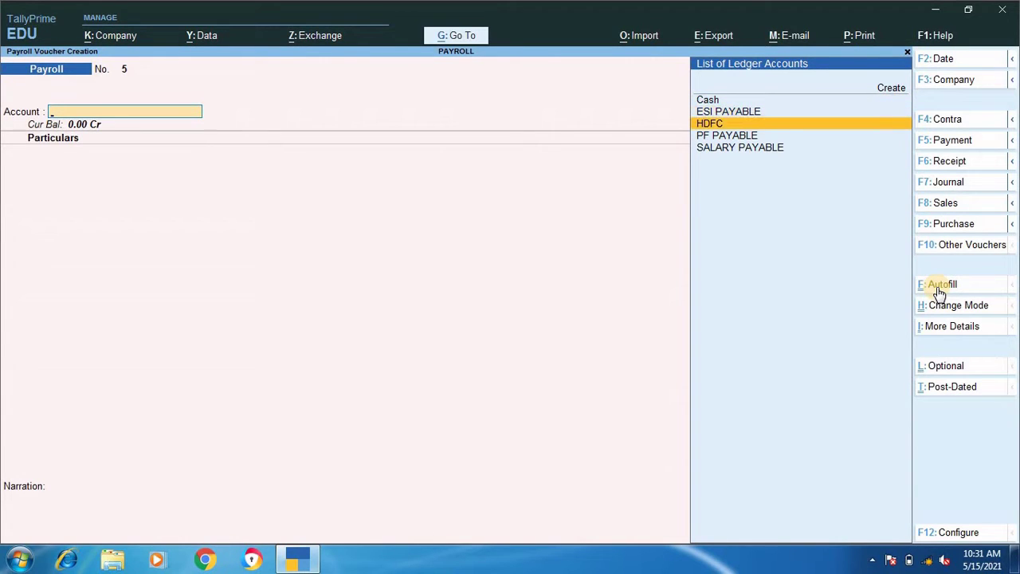
key("Return")
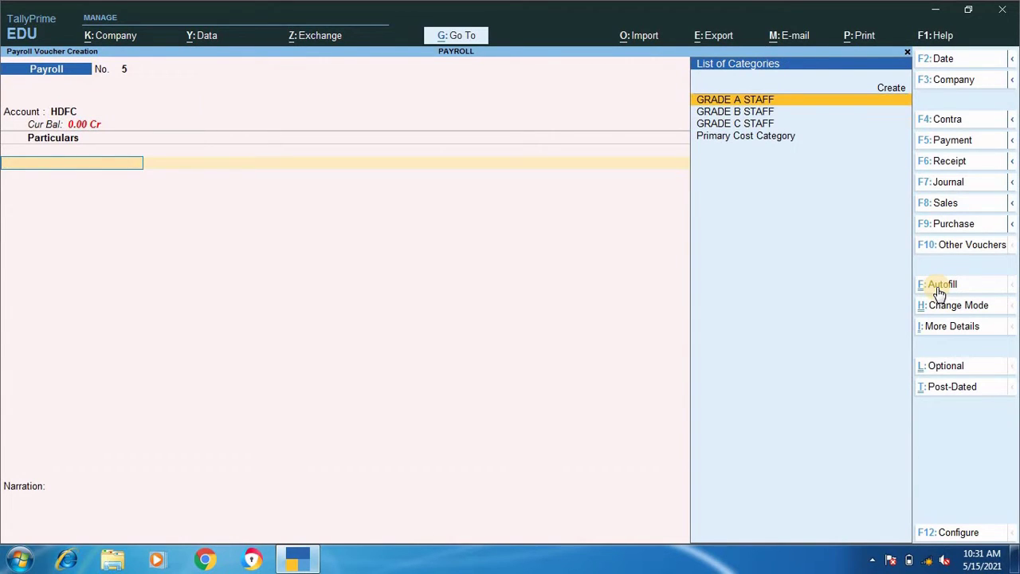
key("Down")
key("Down")
key("Down")
key("Up")
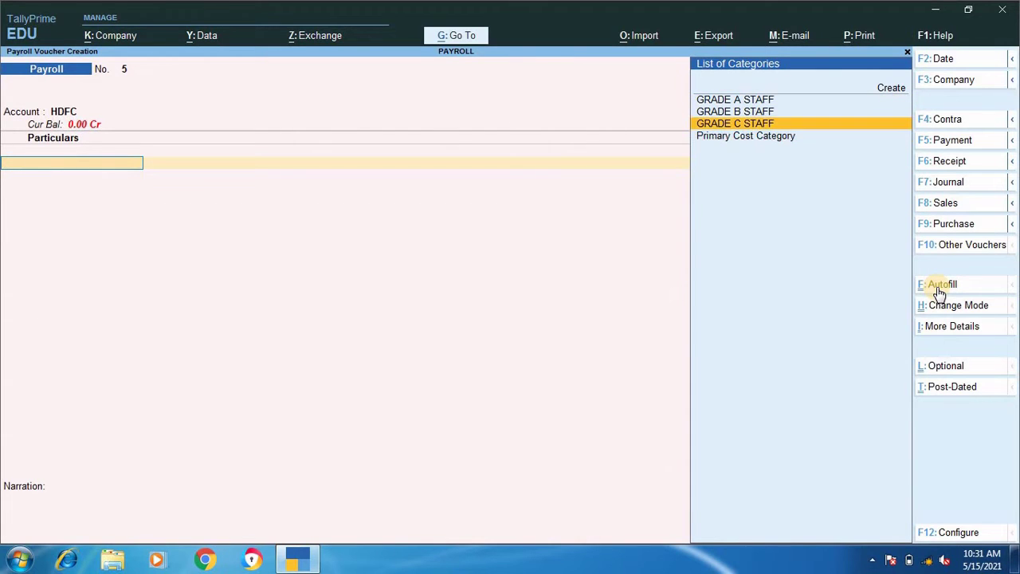
key("Return")
key("Return")
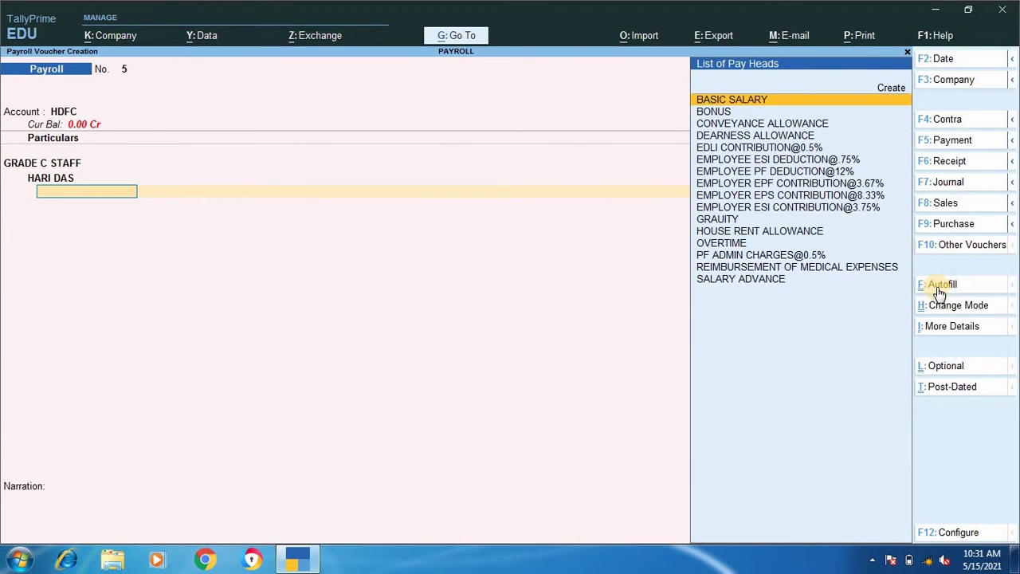
- Start a Payroll Autofill for the GRADE C STAFF voucher and set it to process Salary
left_click(941, 285)
key("Return")
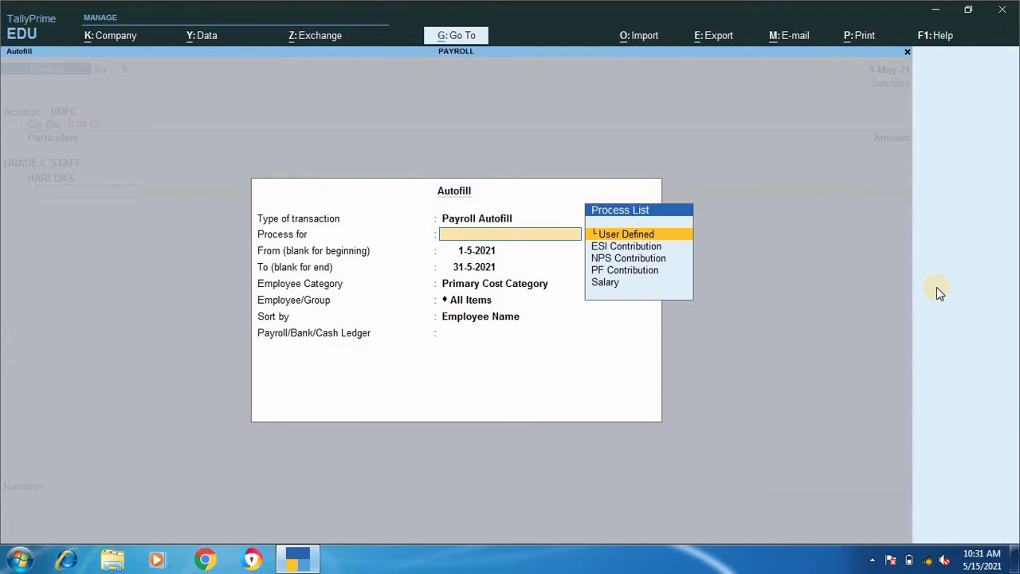
key("Down")
key("Down")
key("Down")
key("Down")
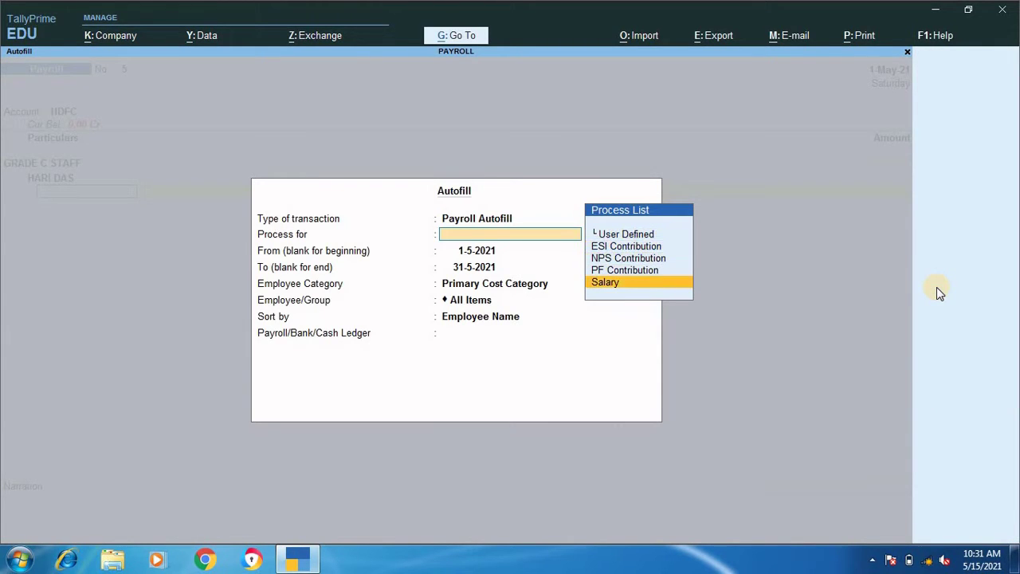
key("Return")
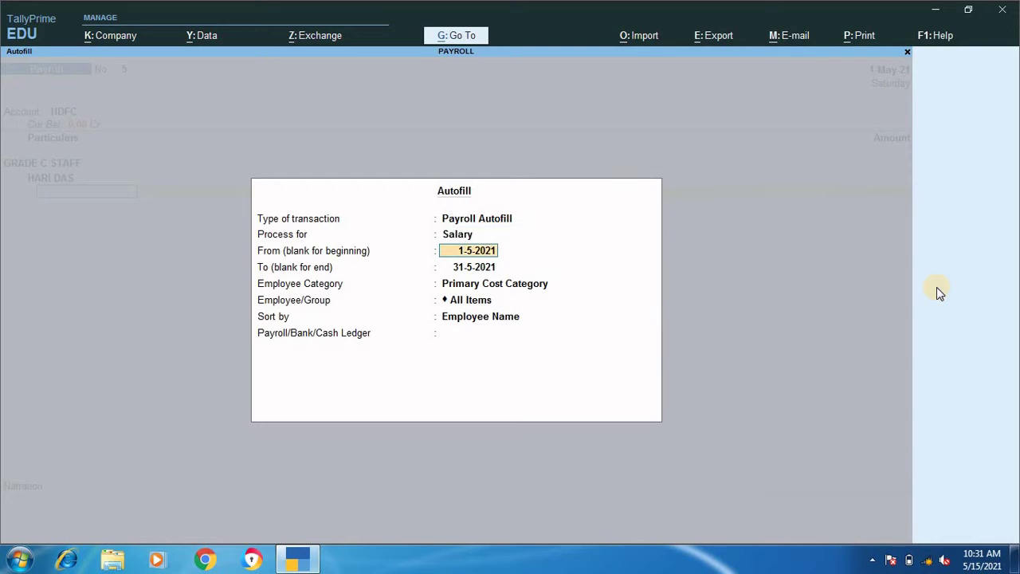
- Set the GRADE C STAFF Salary autofill period from 1-4-2021 to 1-5-2021
type("1/4/21")
key("Return")
type("1")
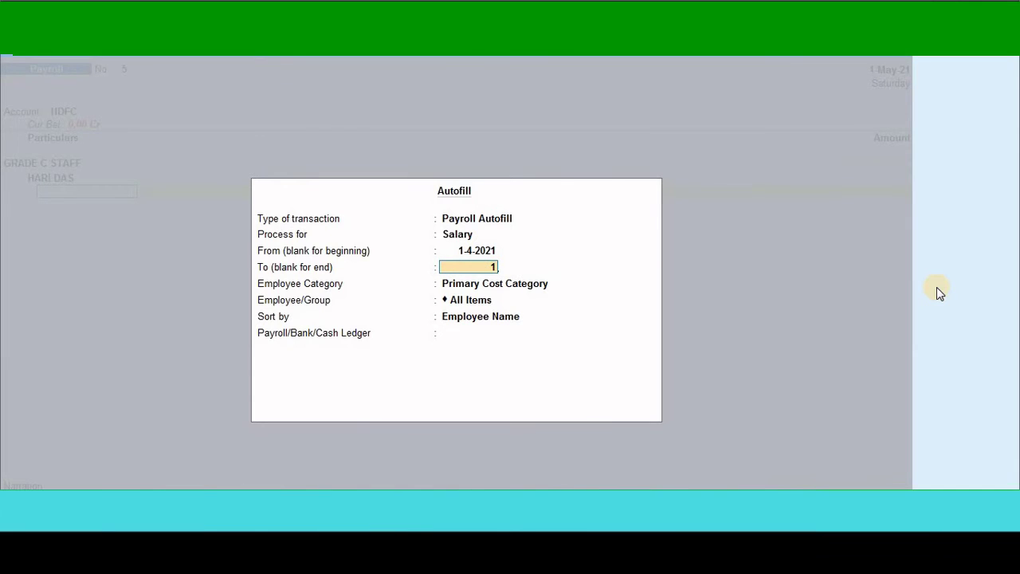
type("/5/")
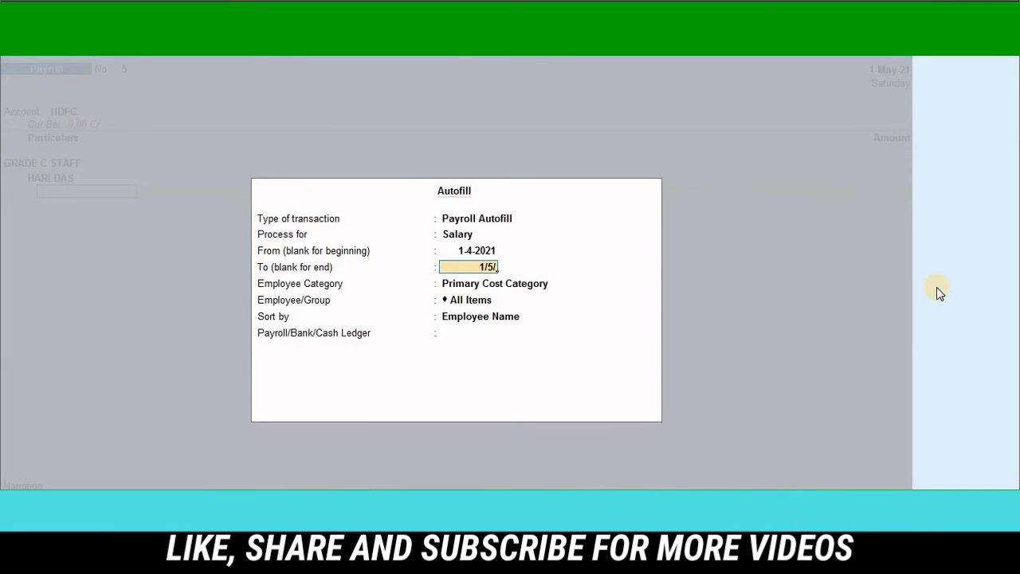
type("21")
key("Return")
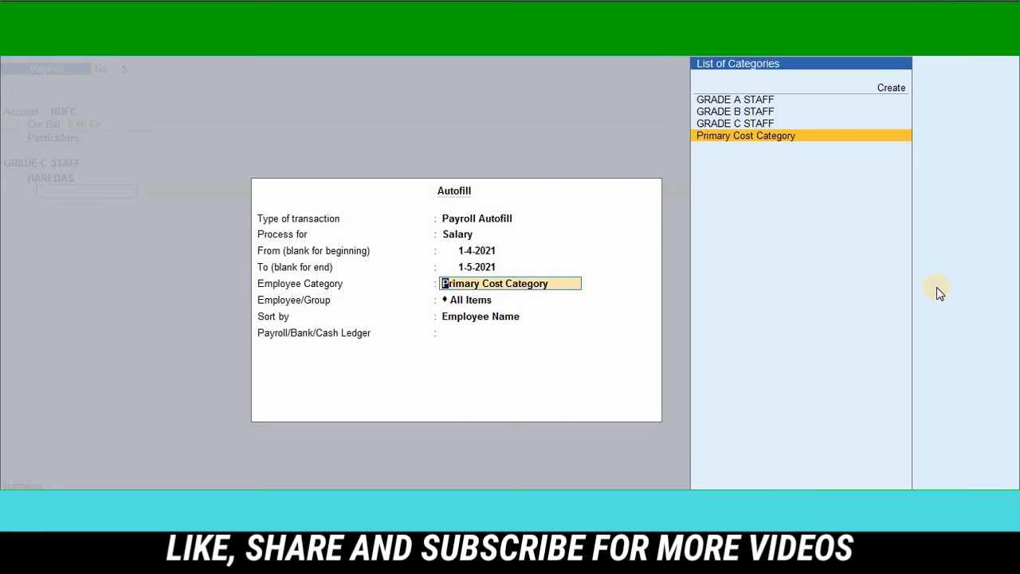
- Set the Salary autofill to the GRADE C STAFF category and the PEON employee group, sorted by Employee Name
key("Up")
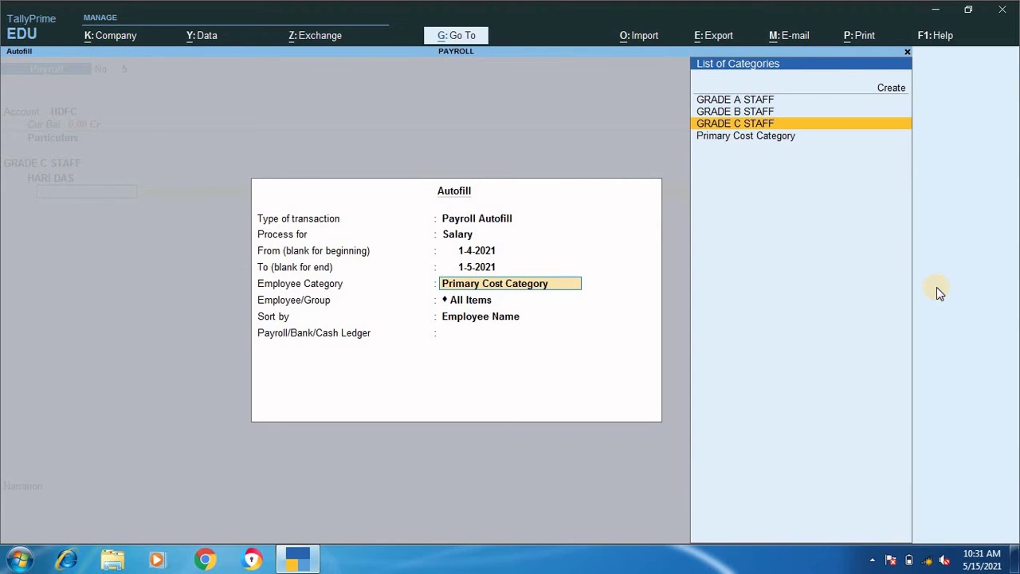
key("Return")
key("Up")
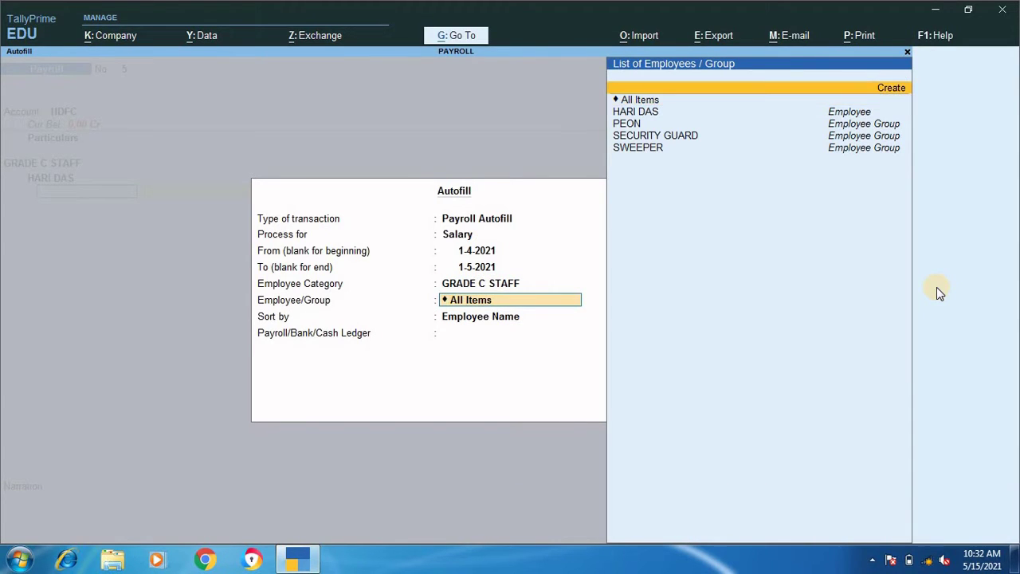
key("Down")
key("Down")
key("Down")
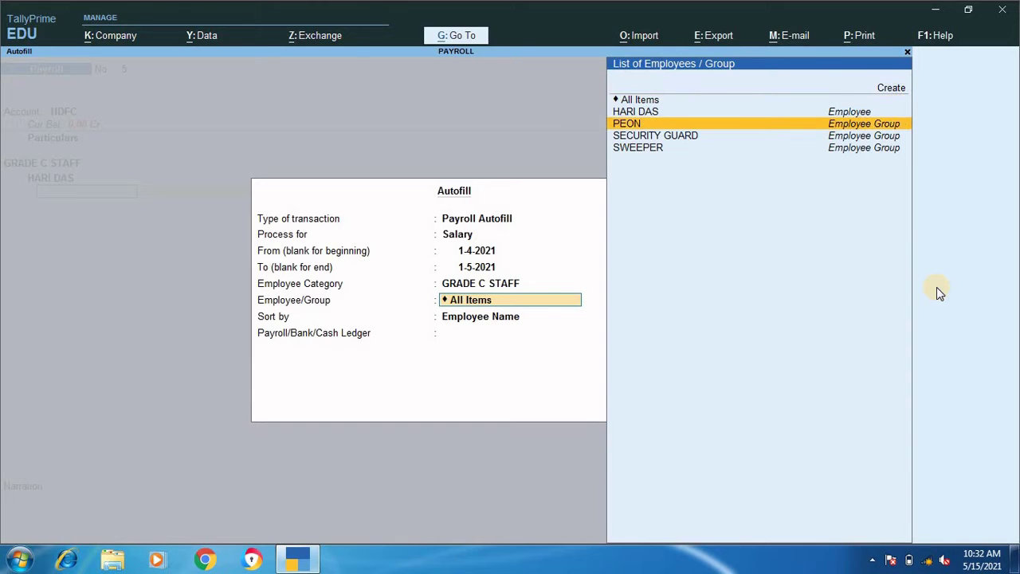
key("Return")
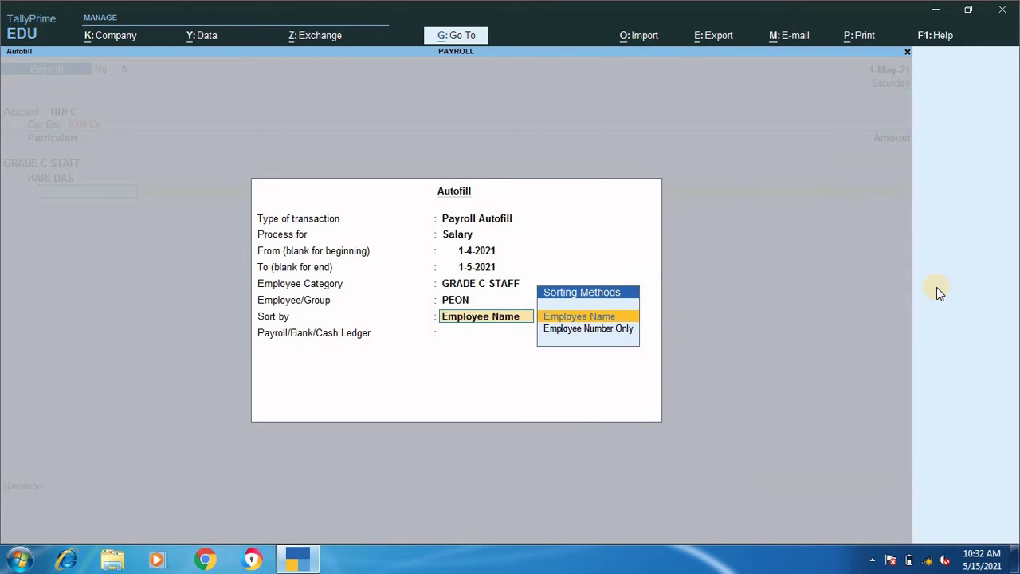
key("Return")
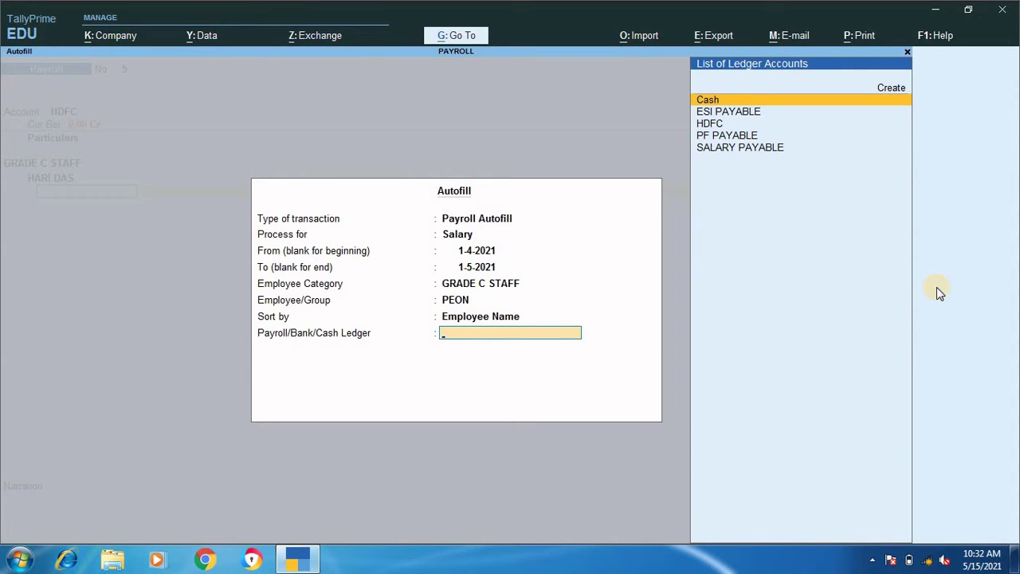
- Set the payroll ledger to SALARY PAYABLE and save the filled GRADE C STAFF salary voucher
key("Down")
key("Down")
key("Down")
key("Down")
key("Return")
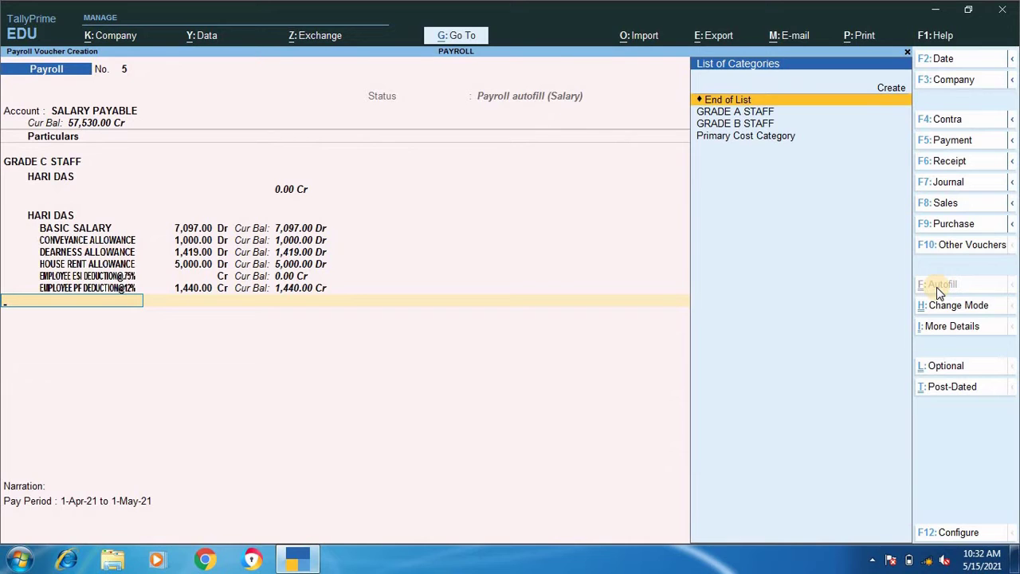
key("Return")
key("Return")
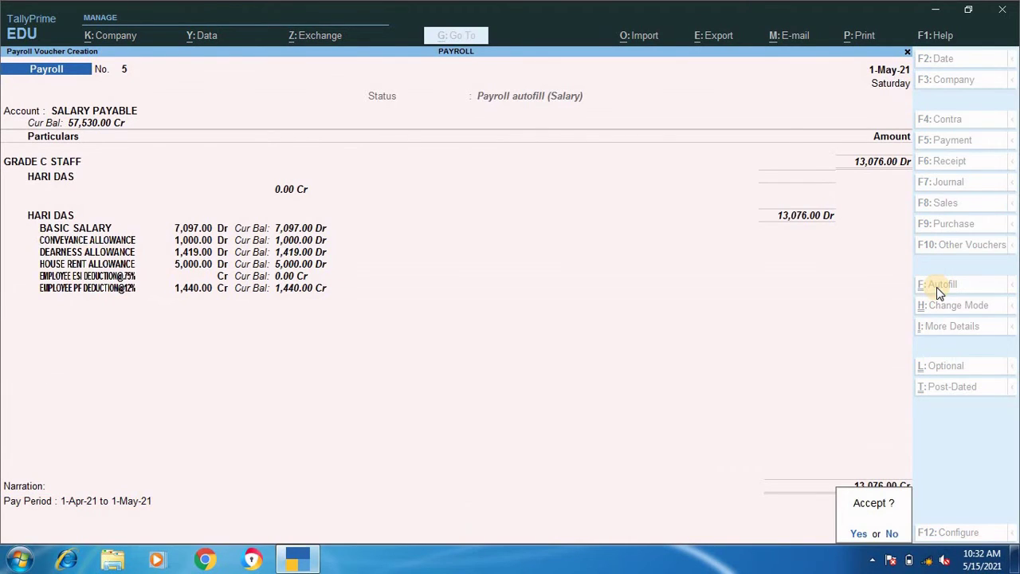
key("y")
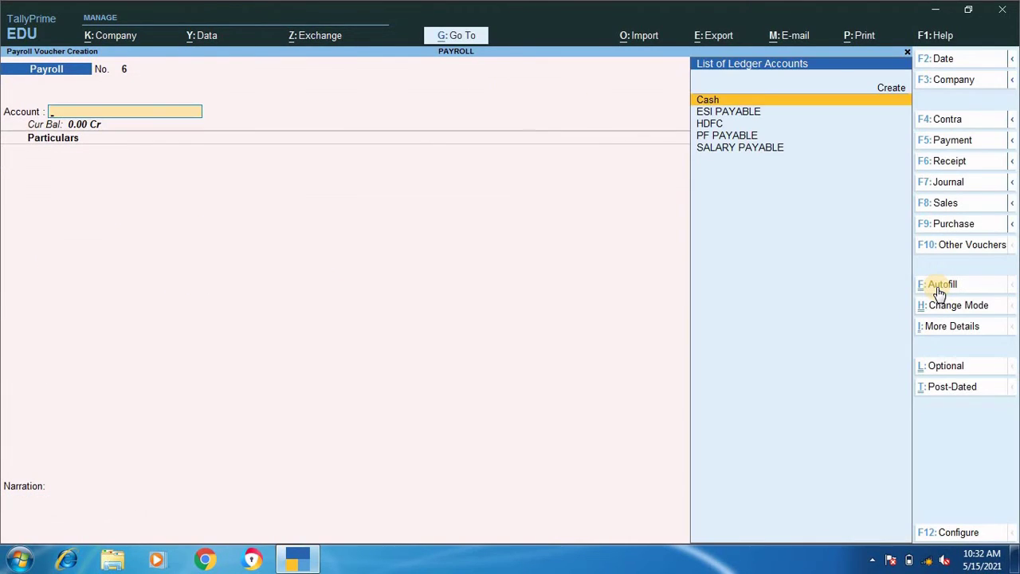
- In payroll voucher No. 6, set the account to HDFC and choose the first employee under GRADE C STAFF
key("Down")
key("Down")
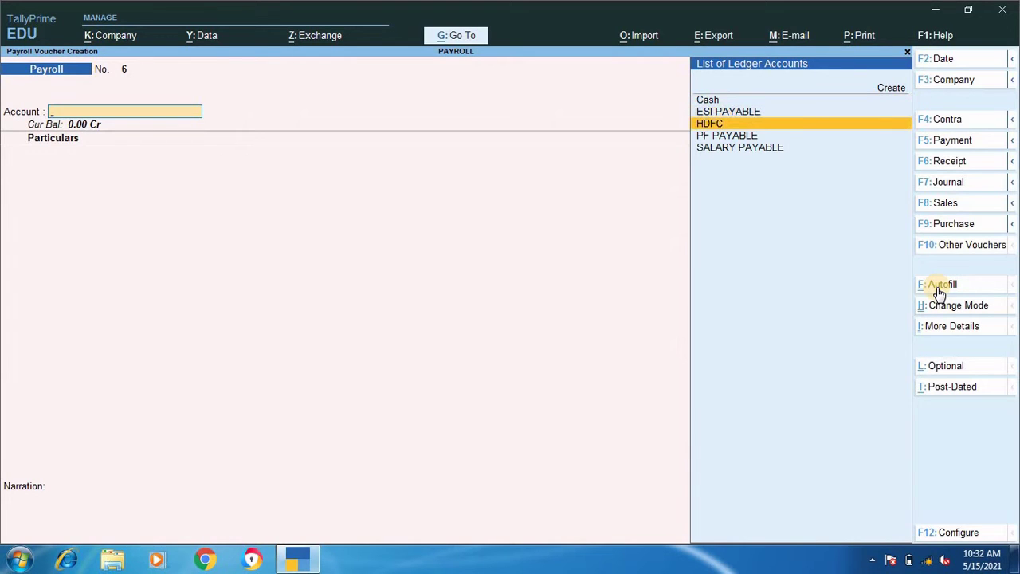
key("Return")
key("Down")
key("Down")
key("Down")
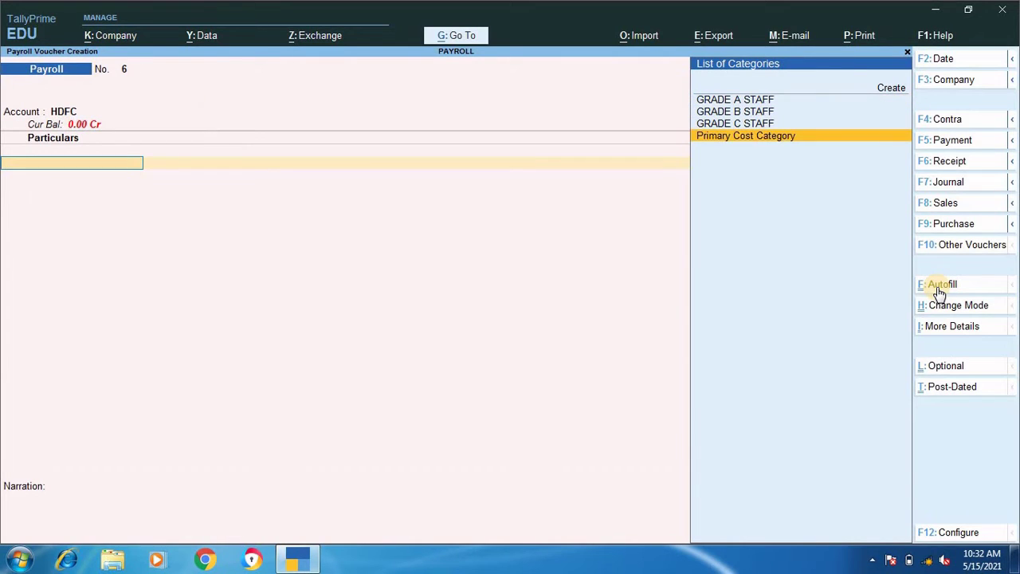
key("Up")
key("Return")
key("Return")
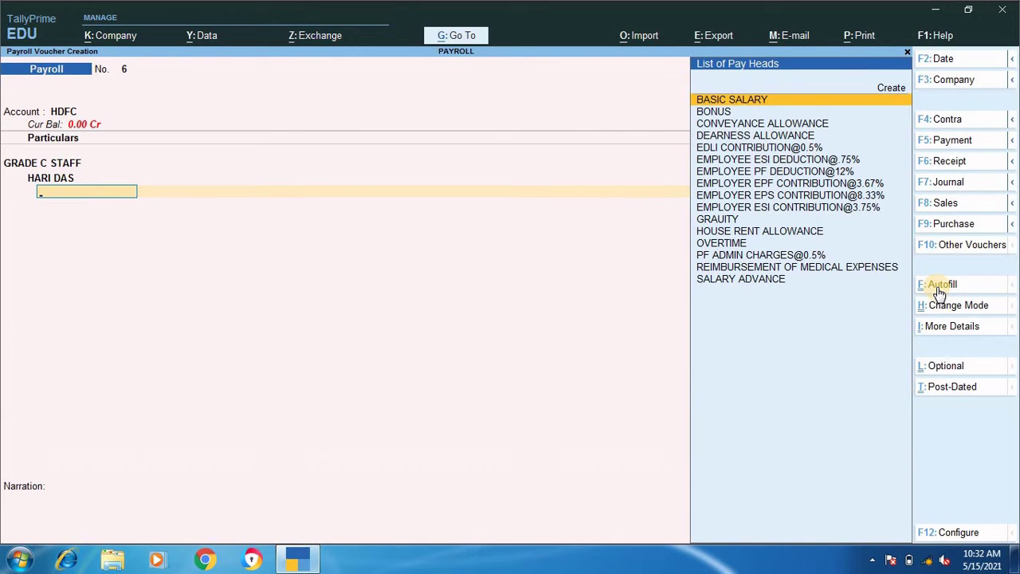
- Start a Payroll Autofill for the GRADE C STAFF voucher and set it to process PF Contribution
left_click(940, 291)
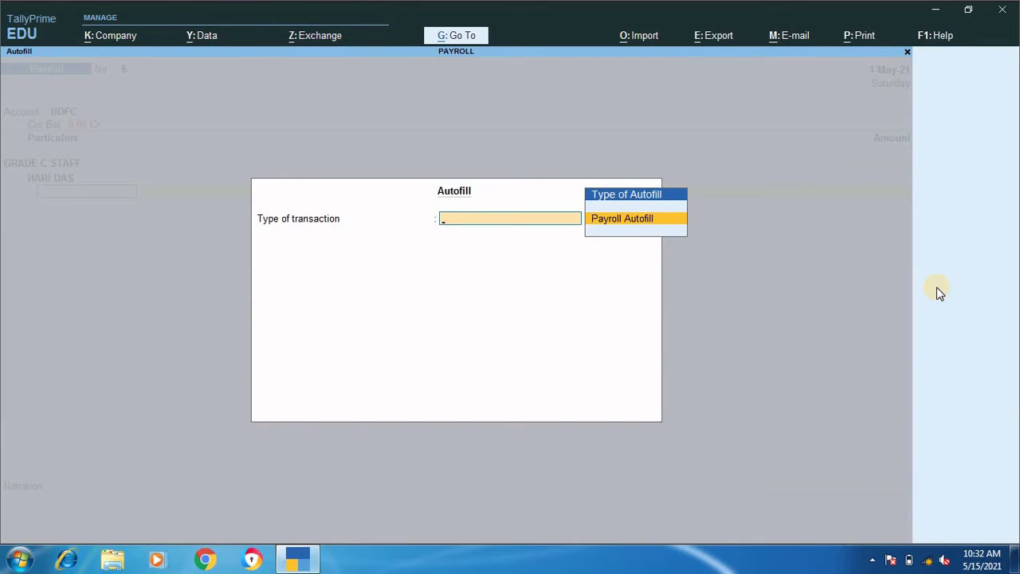
key("Return")
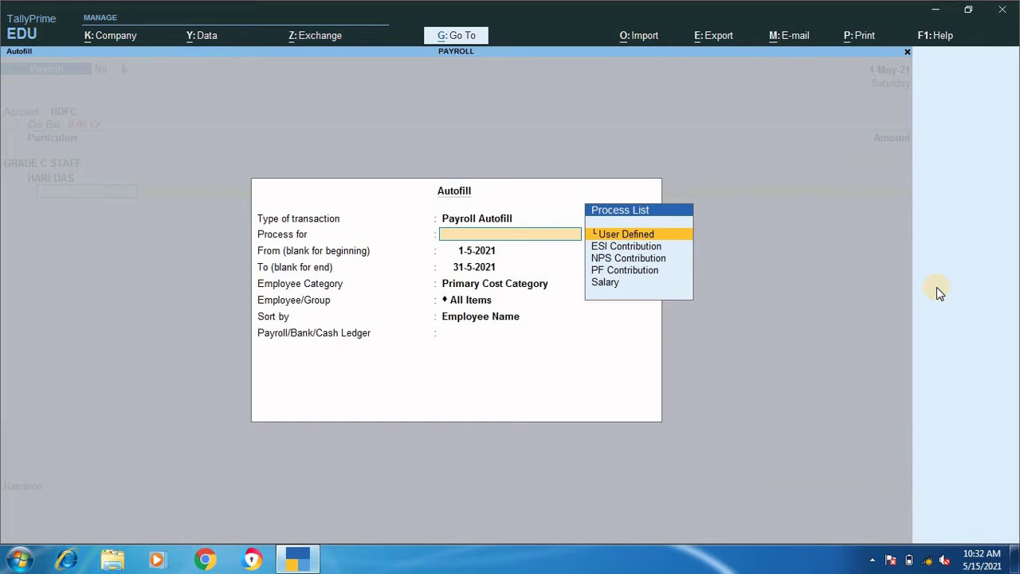
key("Down")
key("Down")
key("Down")
key("Return")
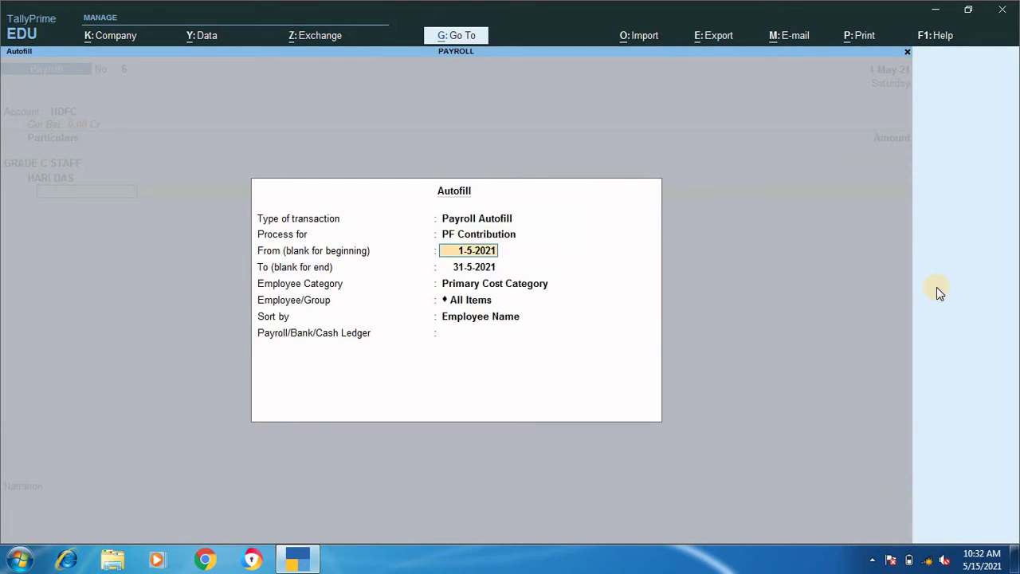
- Set the GRADE C STAFF PF Contribution autofill period from 1-4-2021 to 1-5-2021
type("1/4/21")
key("Return")
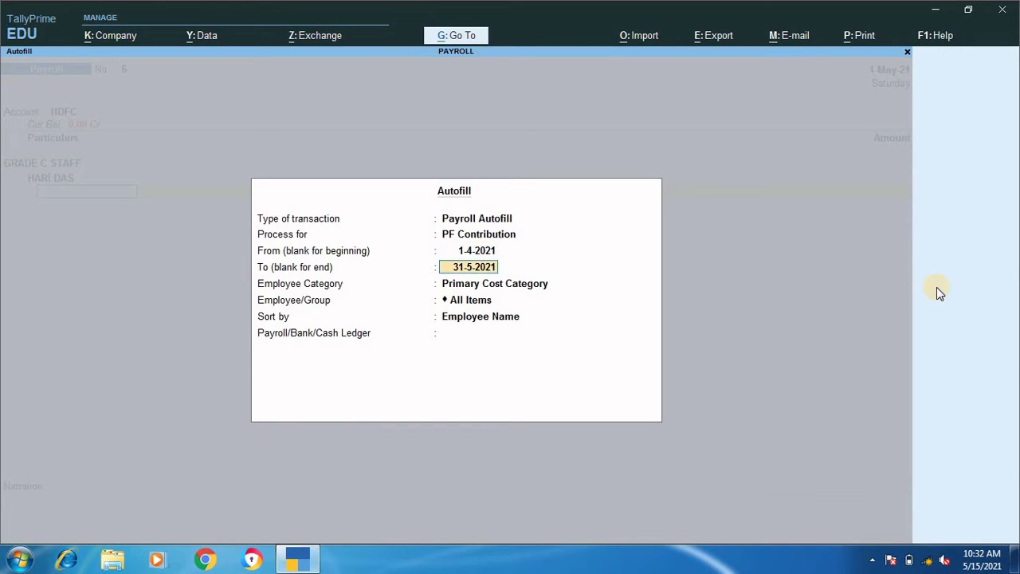
type("1/5/21")
key("Return")
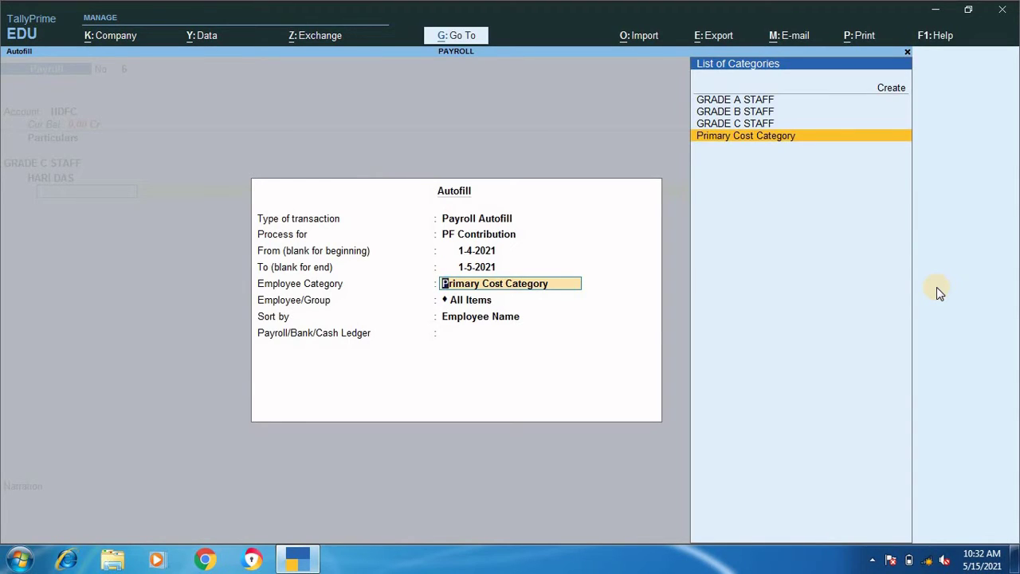
- Set the PF Contribution autofill to the GRADE C STAFF category and the PEON employee group, sorted by Employee Name
key("Up")
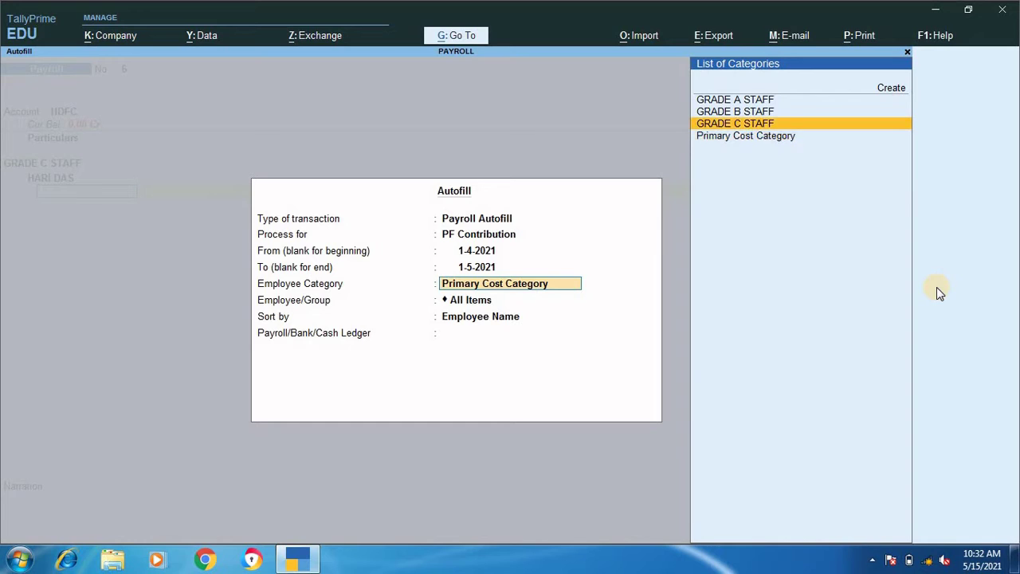
key("Return")
key("Up")
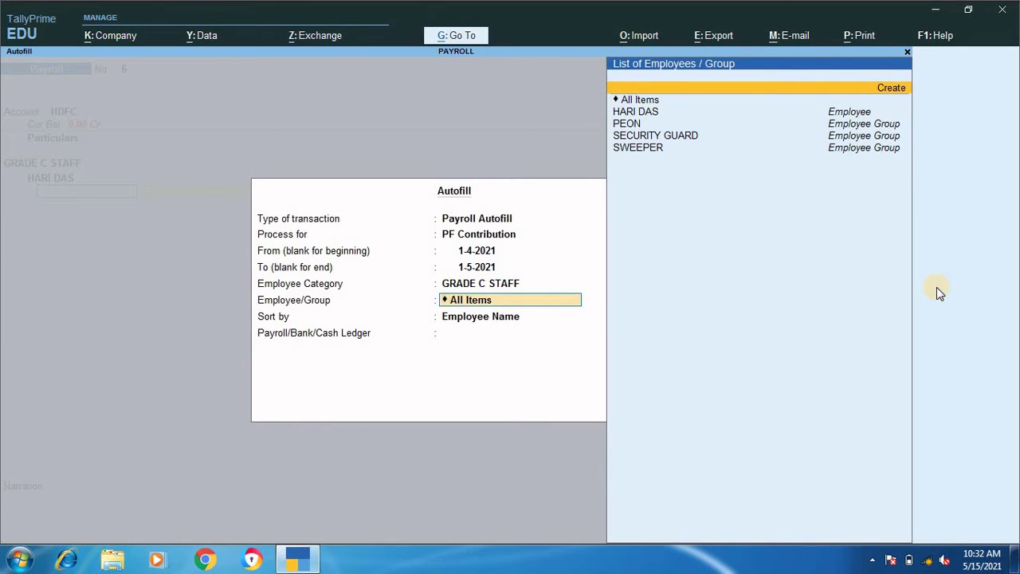
key("Down")
key("Down")
key("Down")
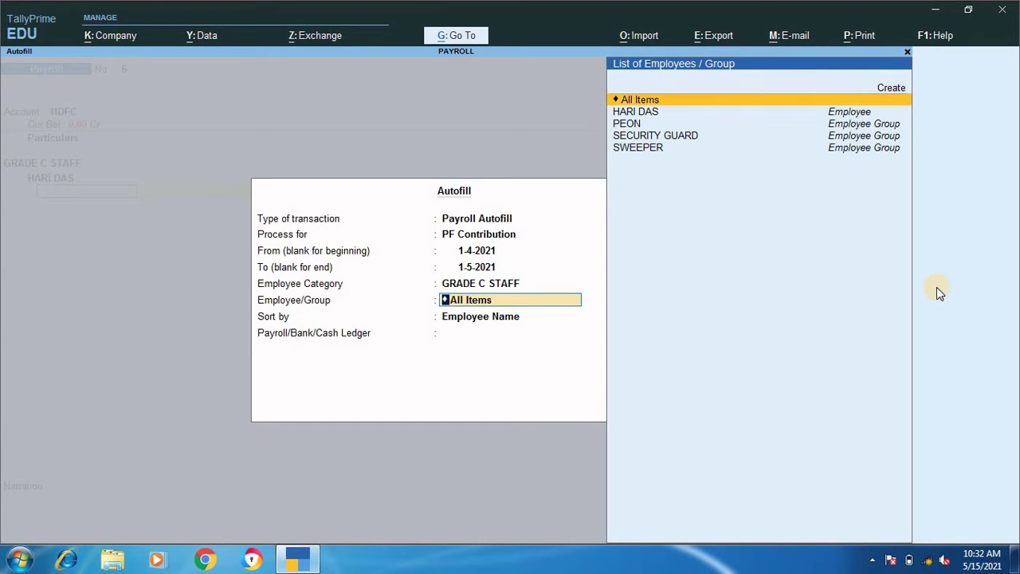
key("Return")
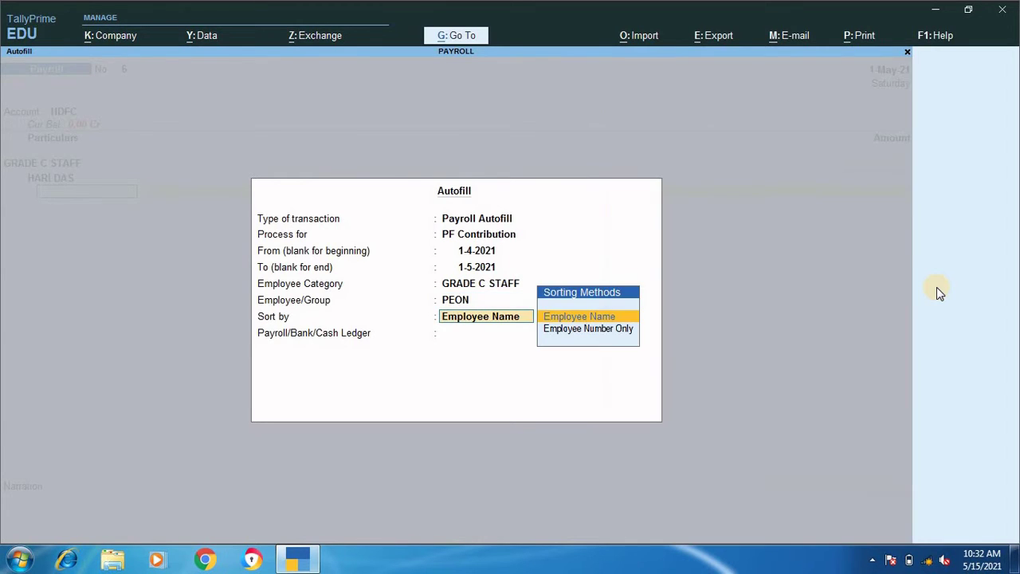
key("Return")
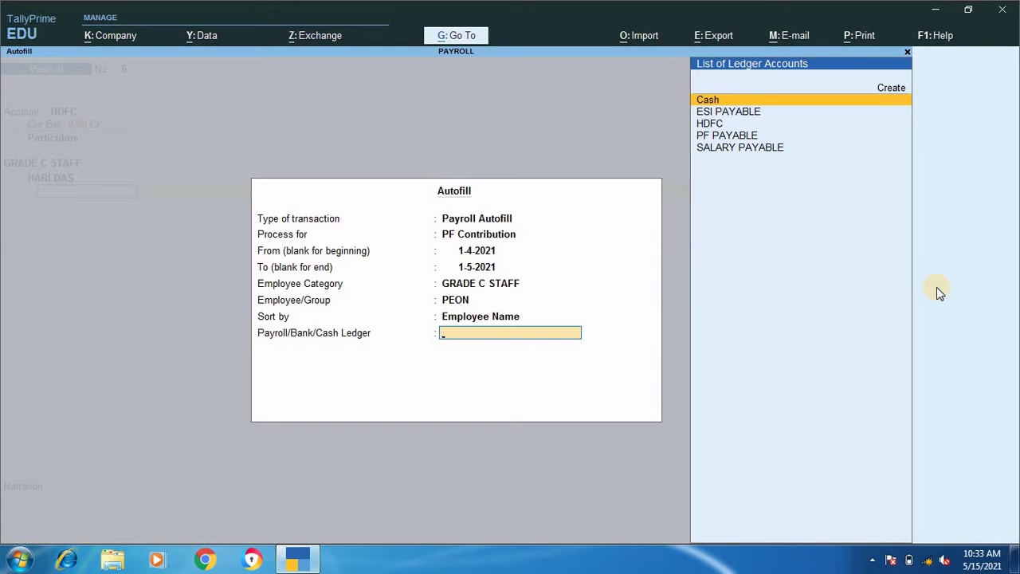
- Set the payroll ledger to PF PAYABLE and save the filled GRADE C STAFF PF contribution voucher
key("Down")
key("Down")
key("Down")
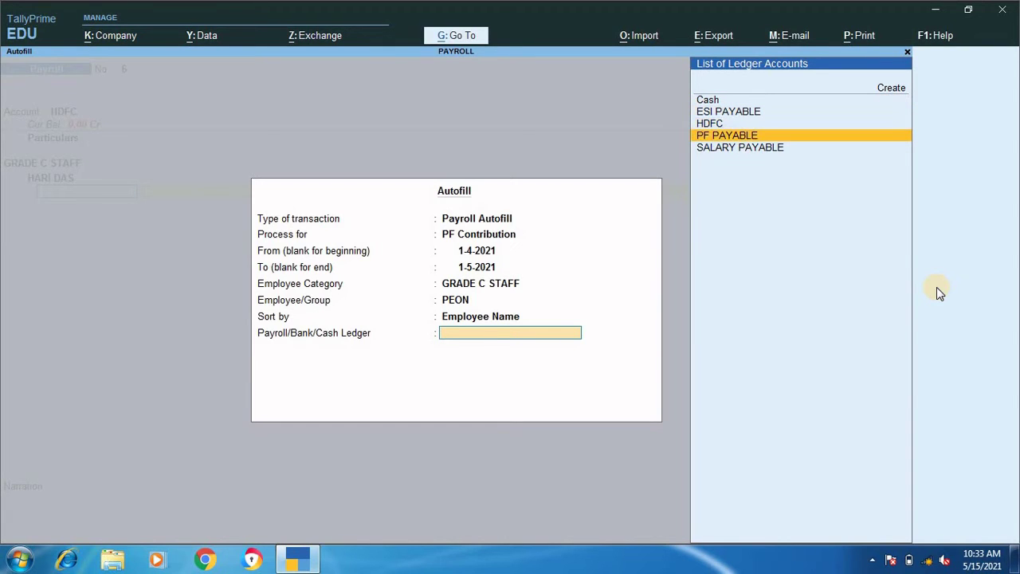
key("Return")
key("Return")
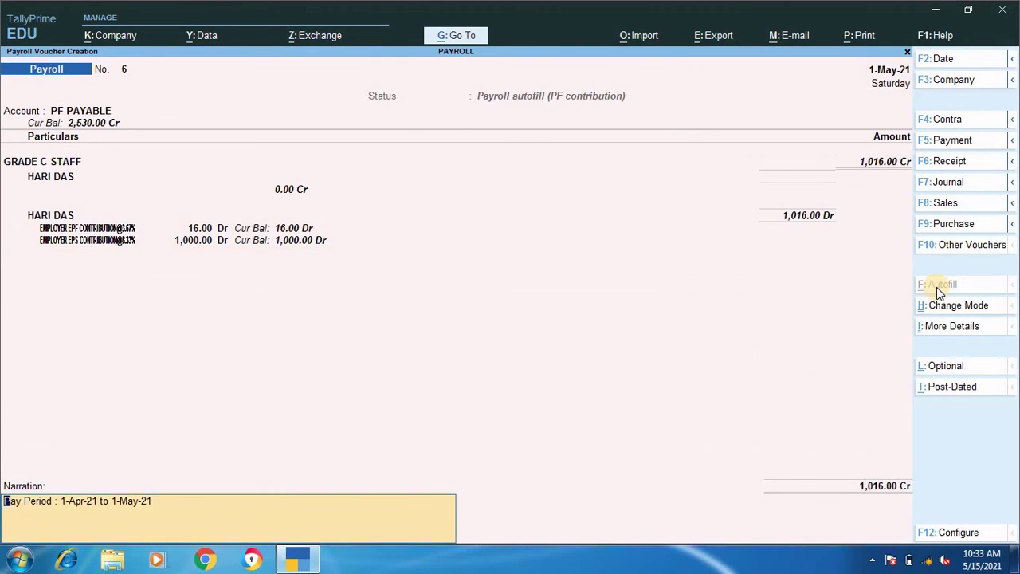
key("Return")
key("Return")
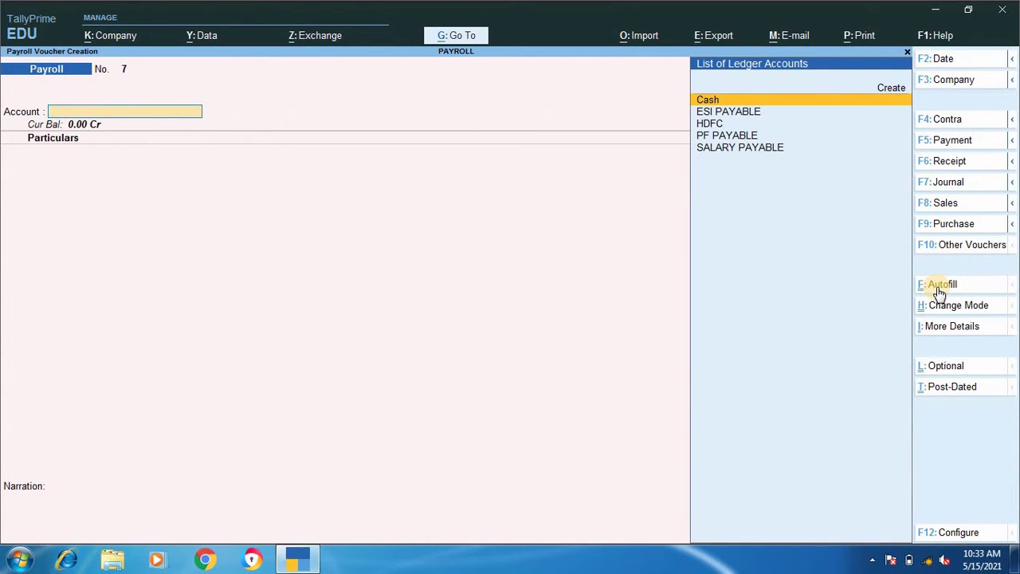
- Leave payroll voucher creation and review the recorded attendance and payroll vouchers in the Day Book for 1-May-21
key("Escape")
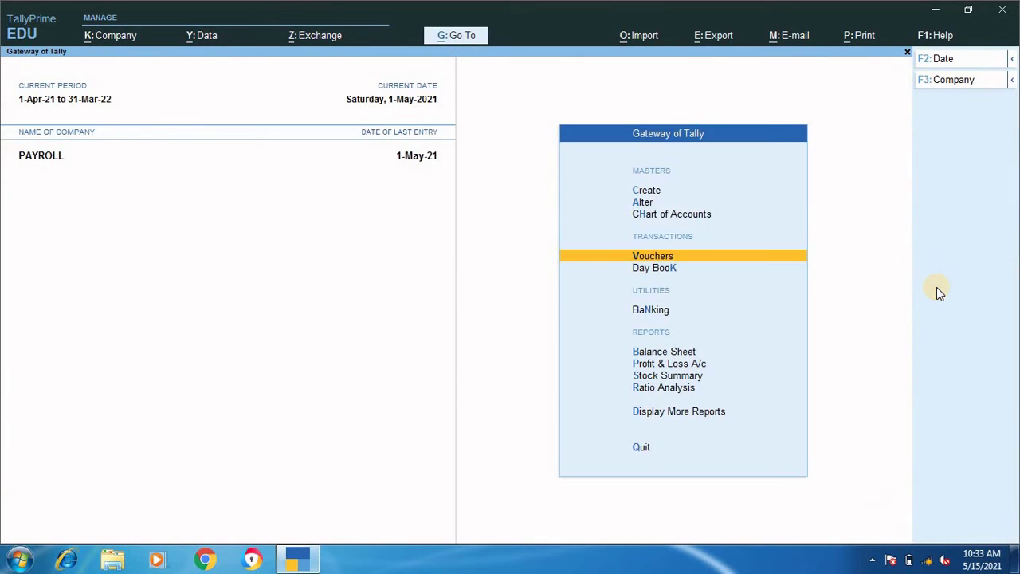
key("Down")
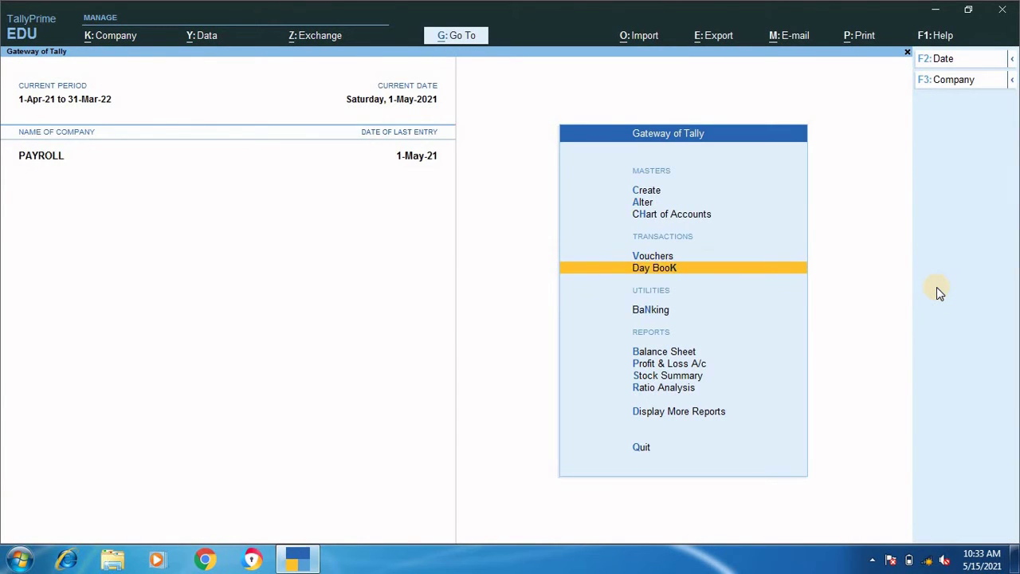
key("Return")
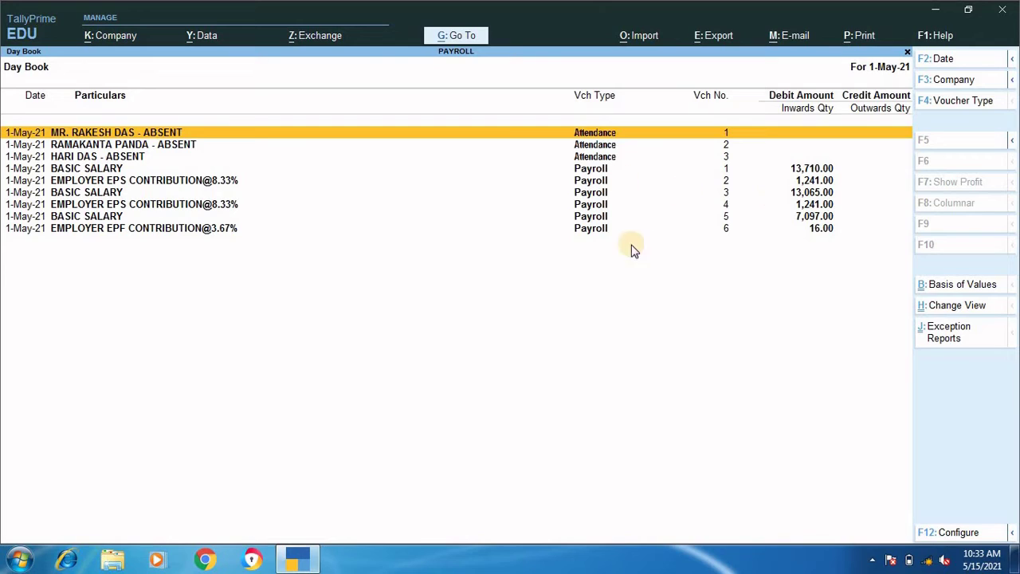
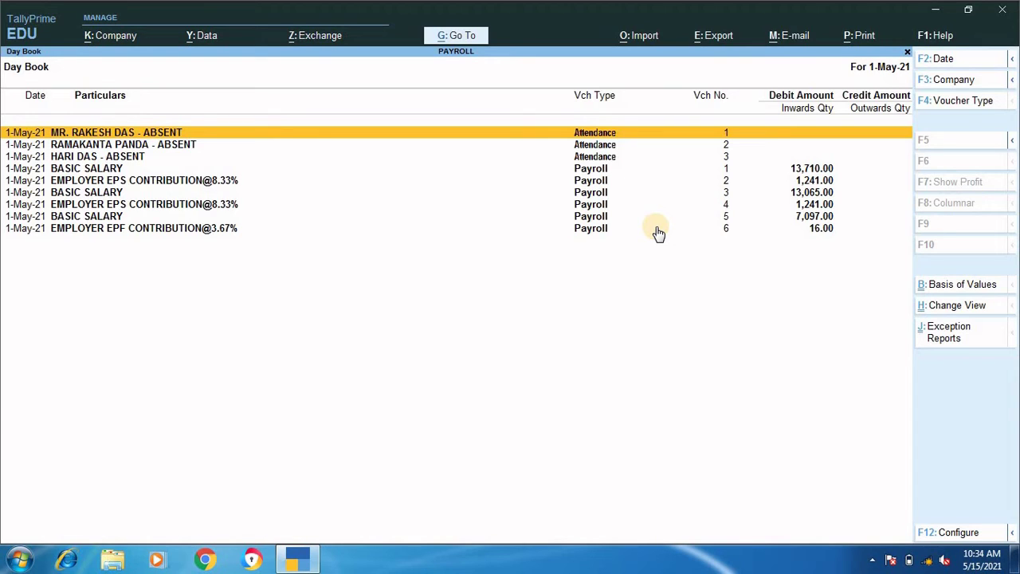
key("Escape")
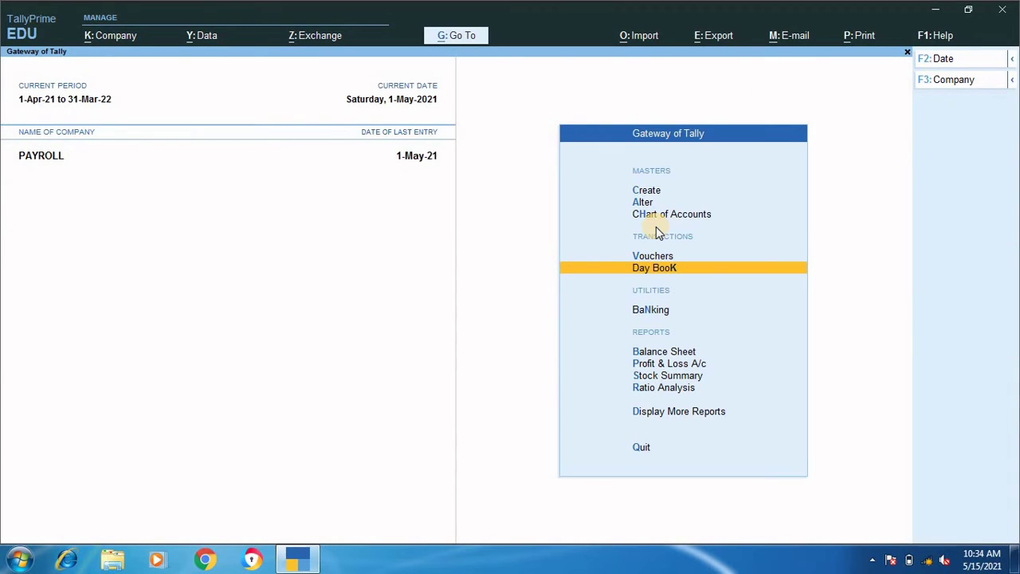
- Open the HDFC ledger master for alteration
key("Up")
key("Up")
key("Up")
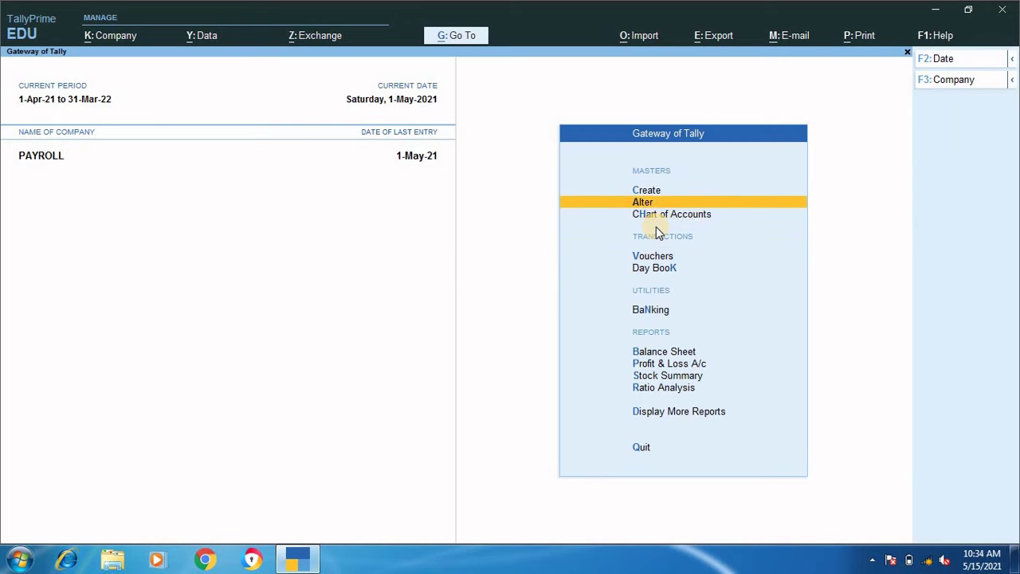
key("Up")
key("Down")
key("Return")
key("Down")
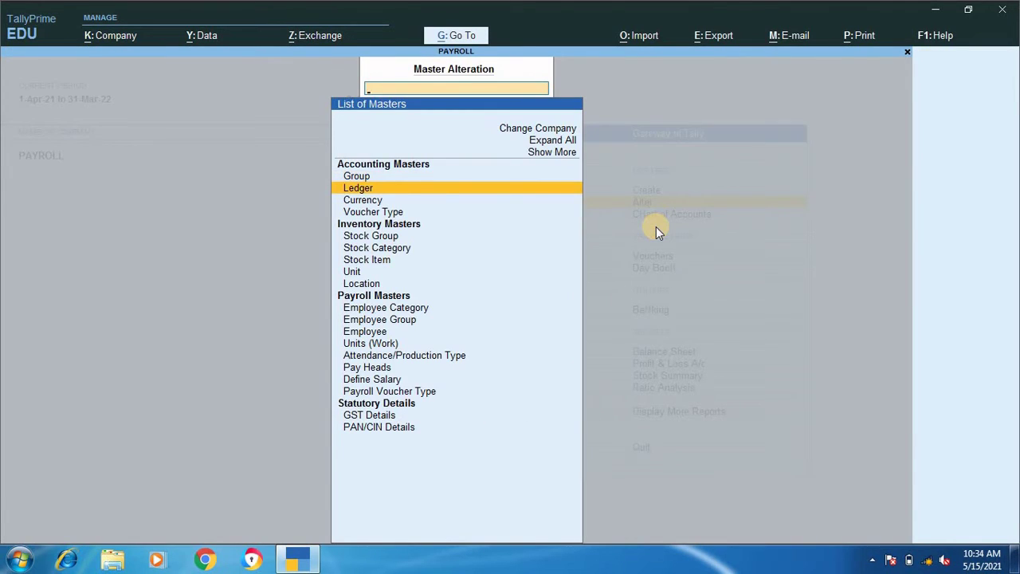
key("Return")
key("Down")
key("Down")
key("Down")
key("Down")
key("Down")
key("Down")
key("Down")
key("Down")
key("Down")
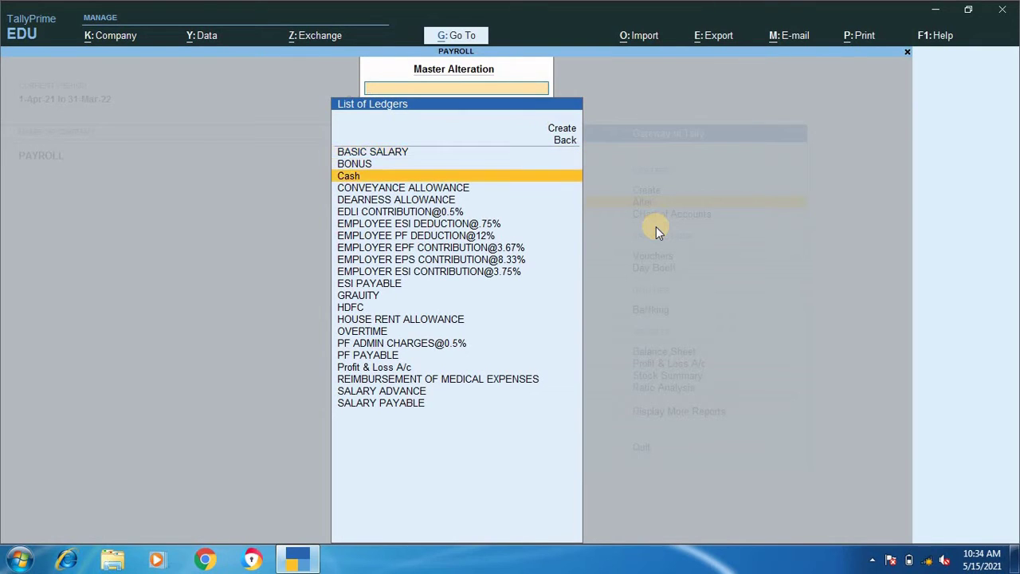
key("Down")
key("Down")
key("Down")
key("Down")
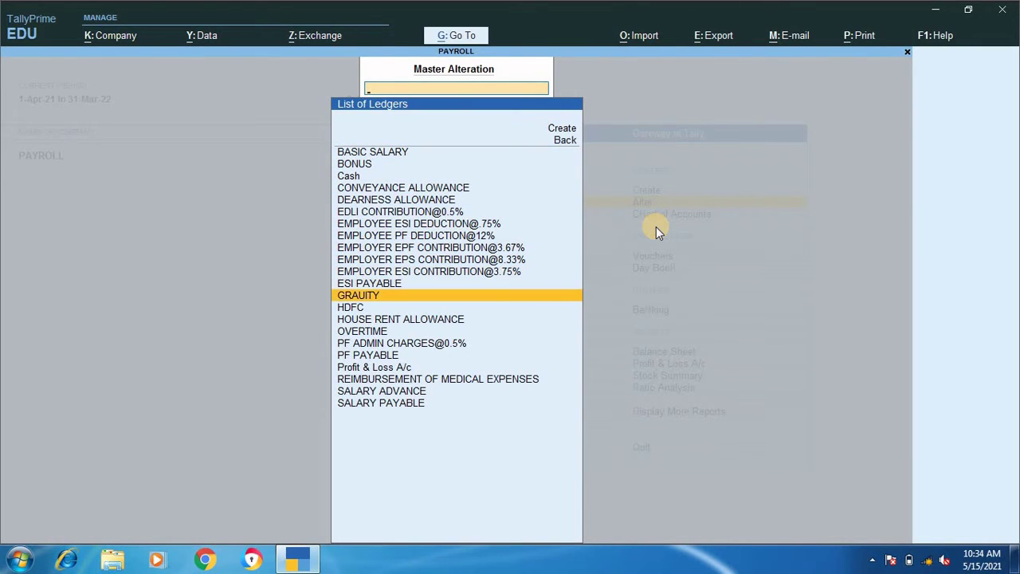
key("Return")
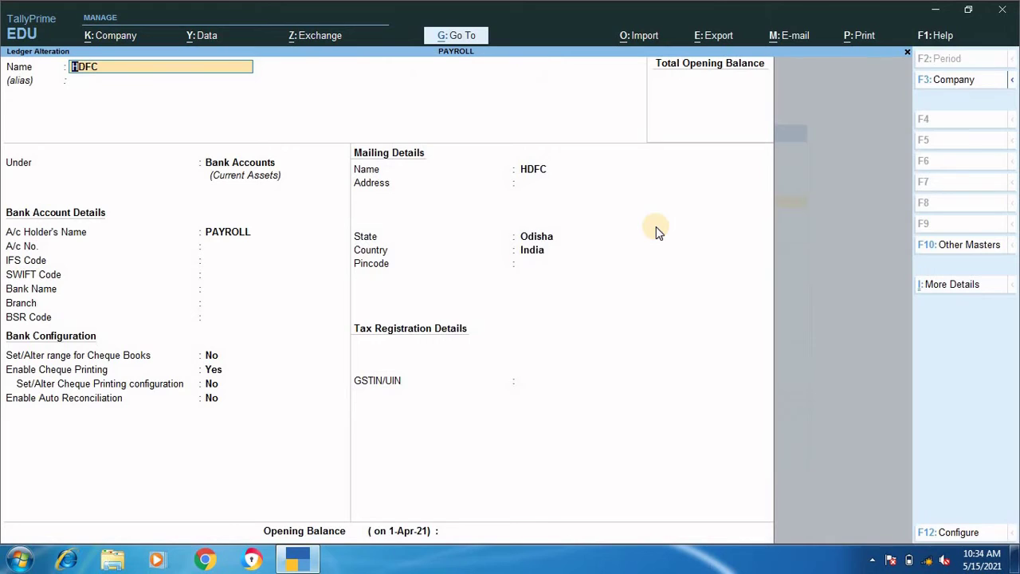
- Set the HDFC ledger's bank name to Not Applicable and accept its remaining bank details and configuration
key("Return")
key("Return")
key("Return")
key("Return")
key("Return")
key("Return")
key("Return")
key("Return")
key("Return")
key("Return")
key("Return")
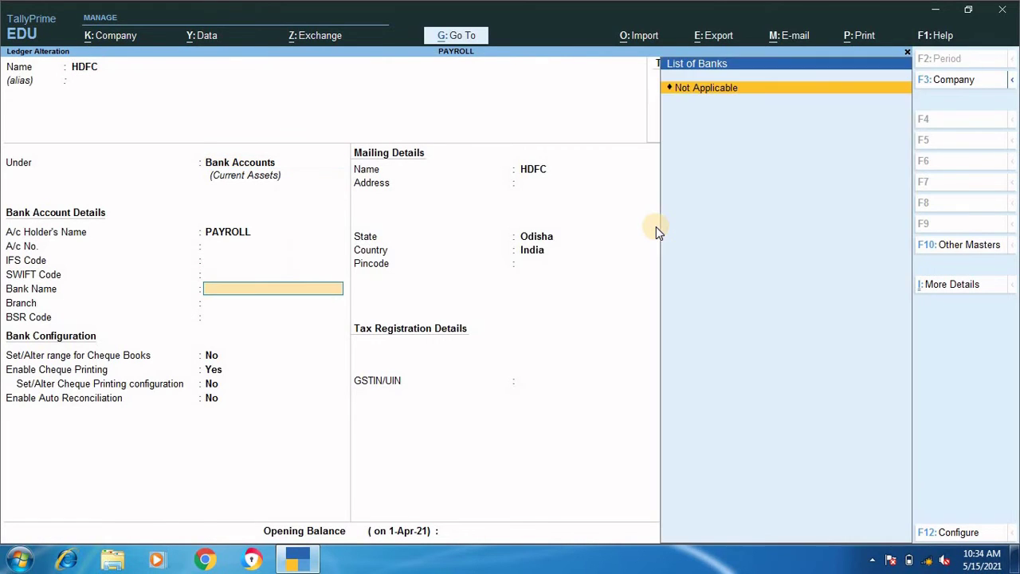
key("Return")
key("Return")
key("Return")
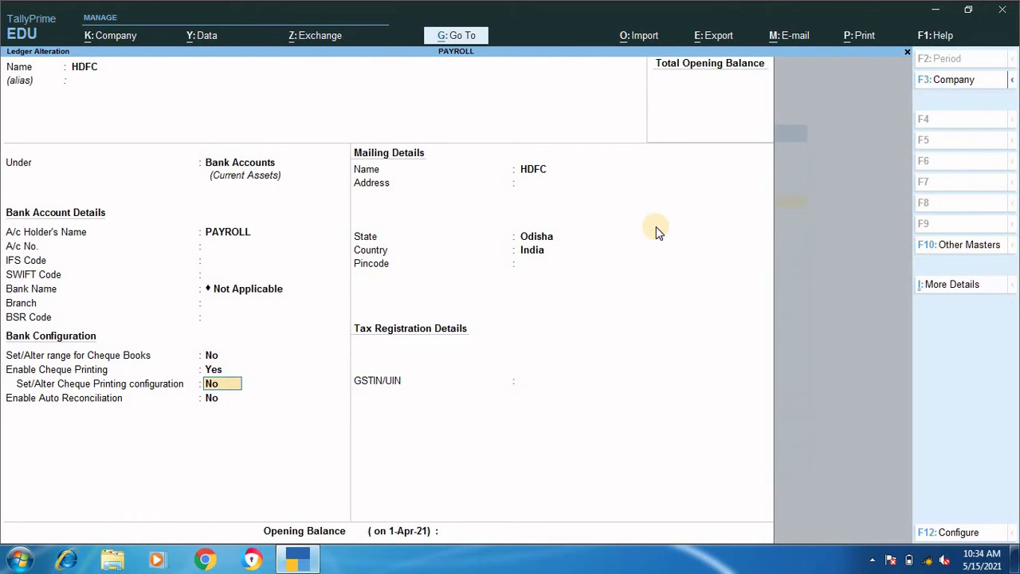
key("Return")
key("Return")
- Give the HDFC ledger an opening balance of 5,00,000 Dr, save it and leave master alteration
key("Return")
key("Return")
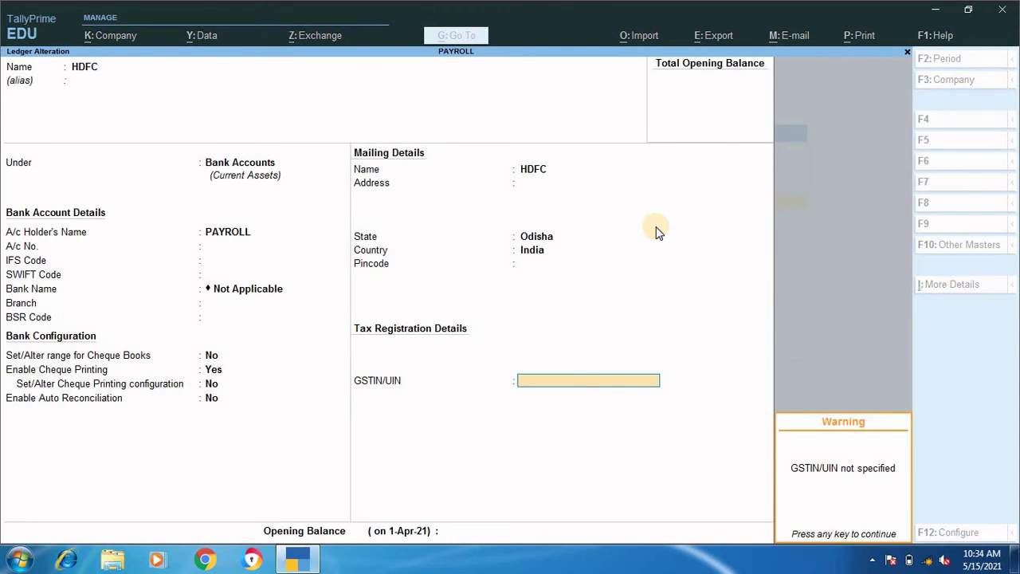
key("Return")
type("5")
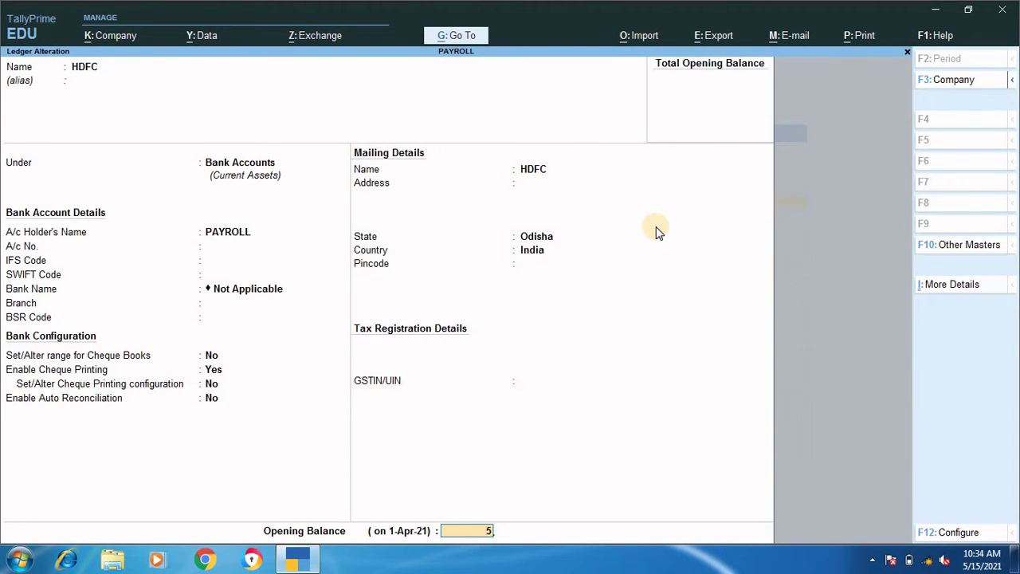
type("00000")
key("Return")
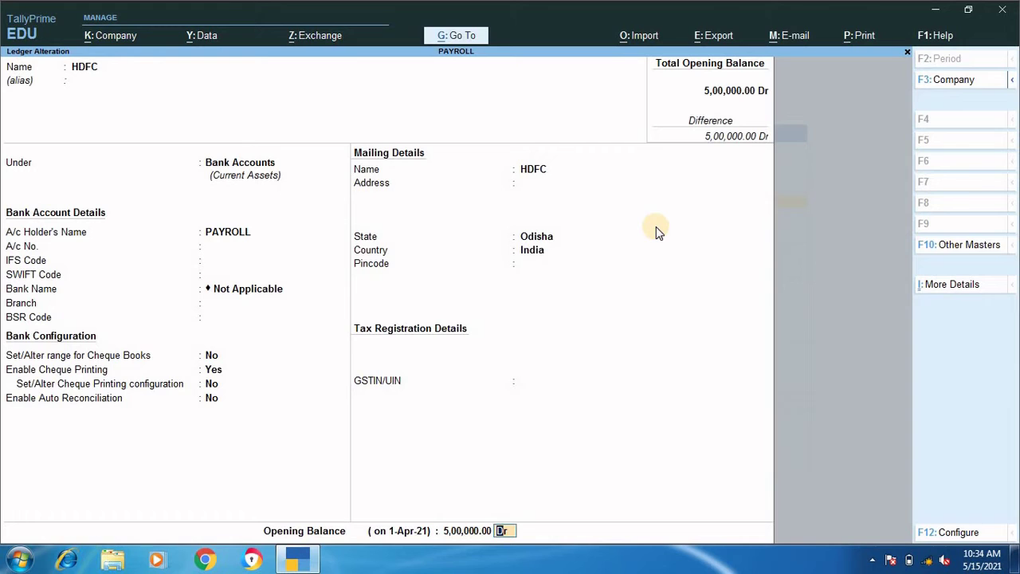
key("Return")
key("Return")
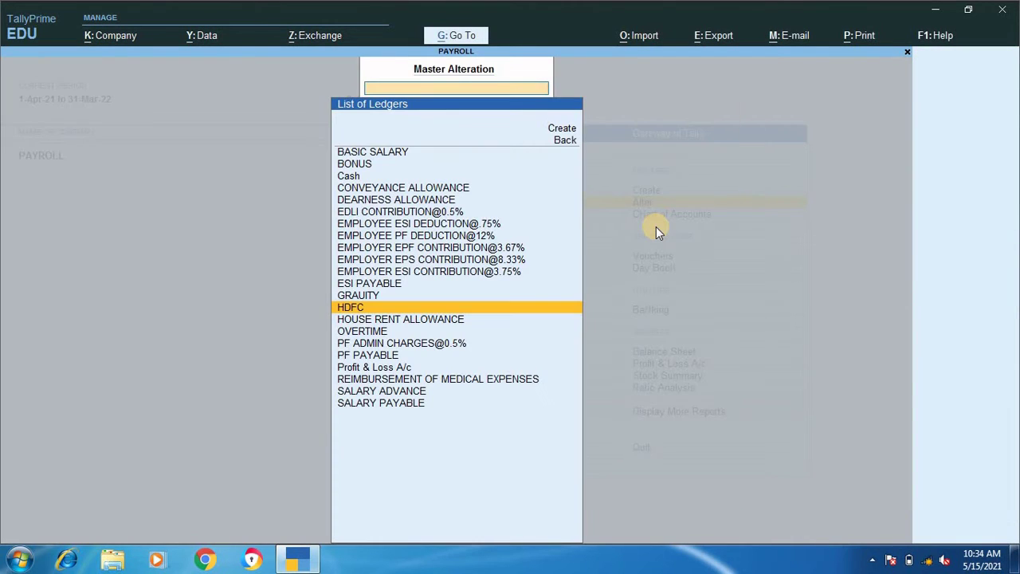
key("Escape")
key("Escape")
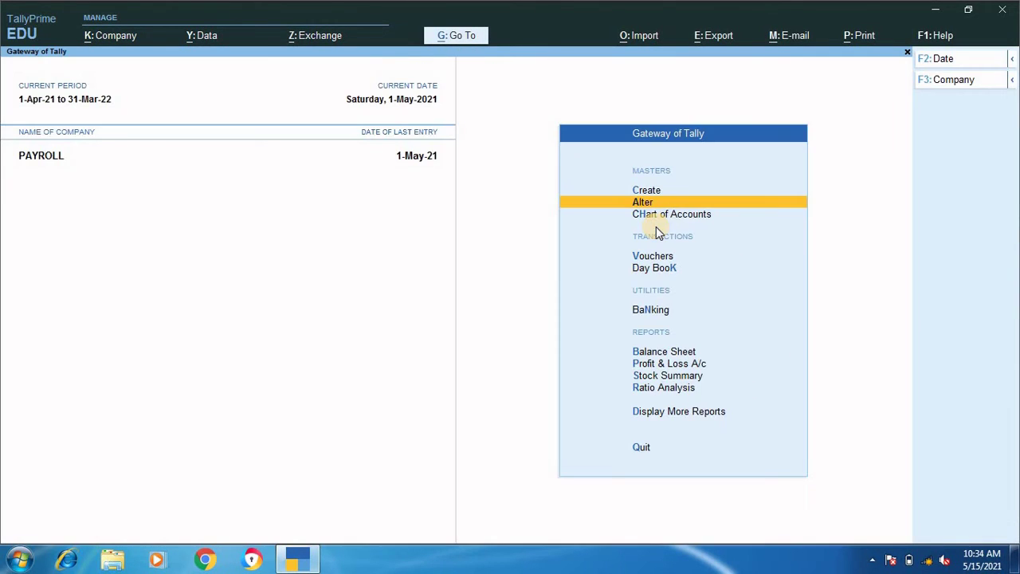
- Review the GRADE A STAFF salary voucher from the Day Book, then close it without changes
key("Down")
key("Down")
key("Down")
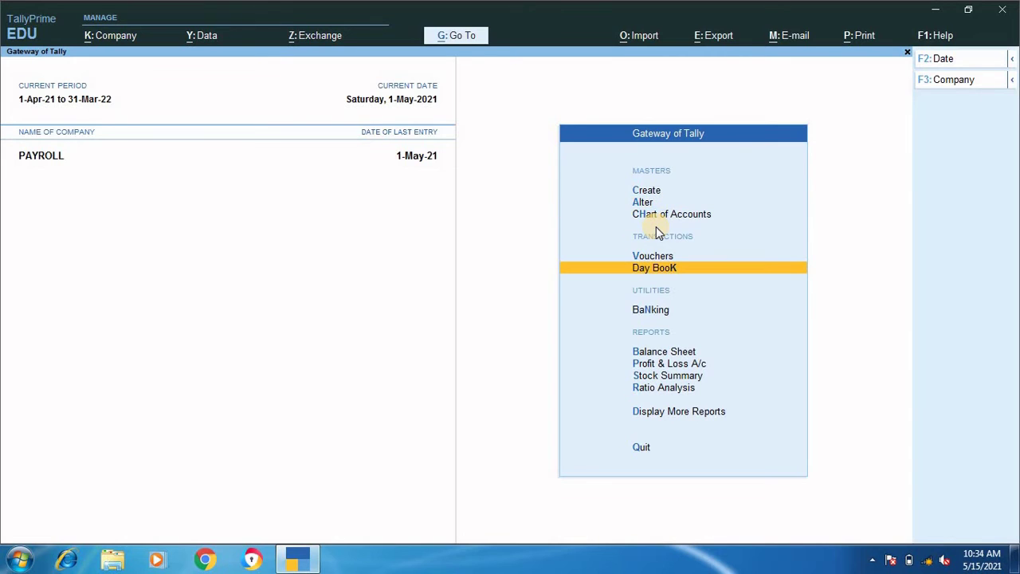
key("Return")
key("Down")
key("Down")
key("Down")
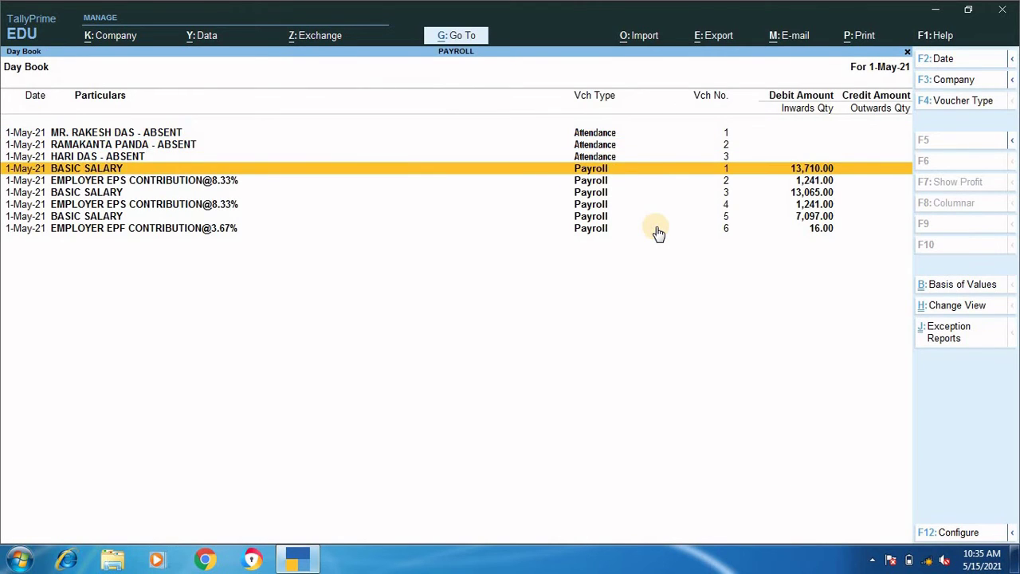
key("Return")
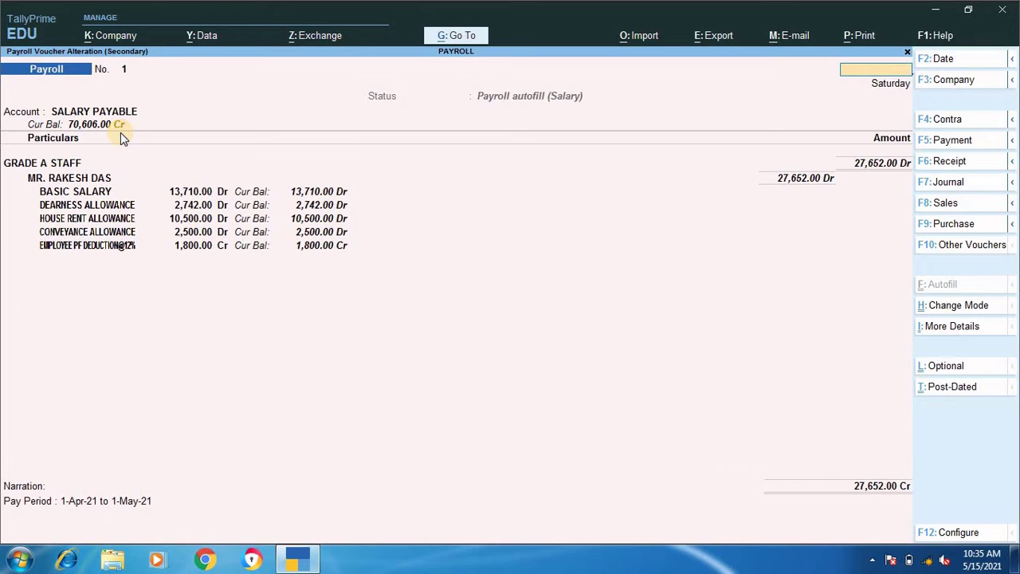
key("Escape")
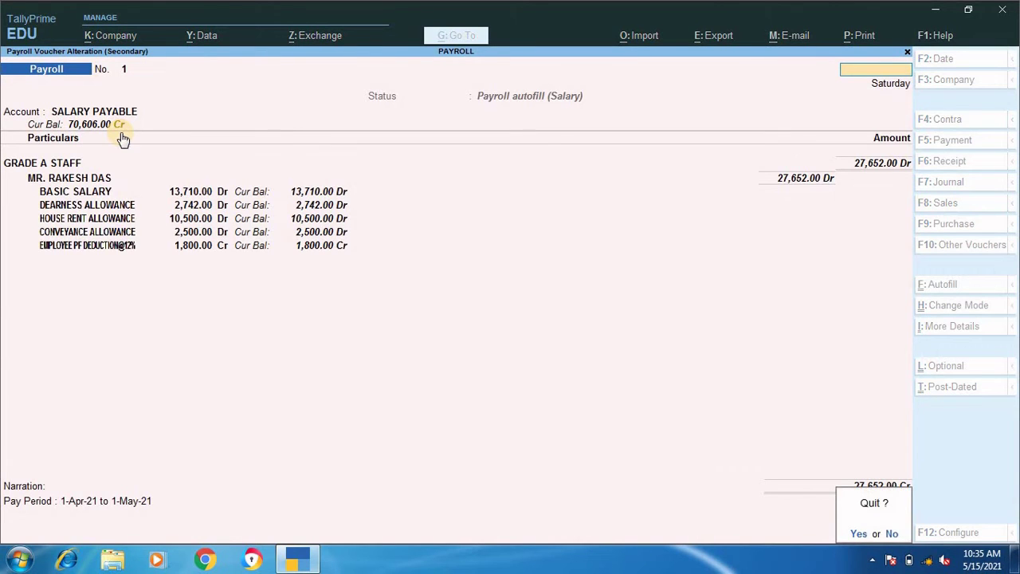
key("y")
key("Escape")
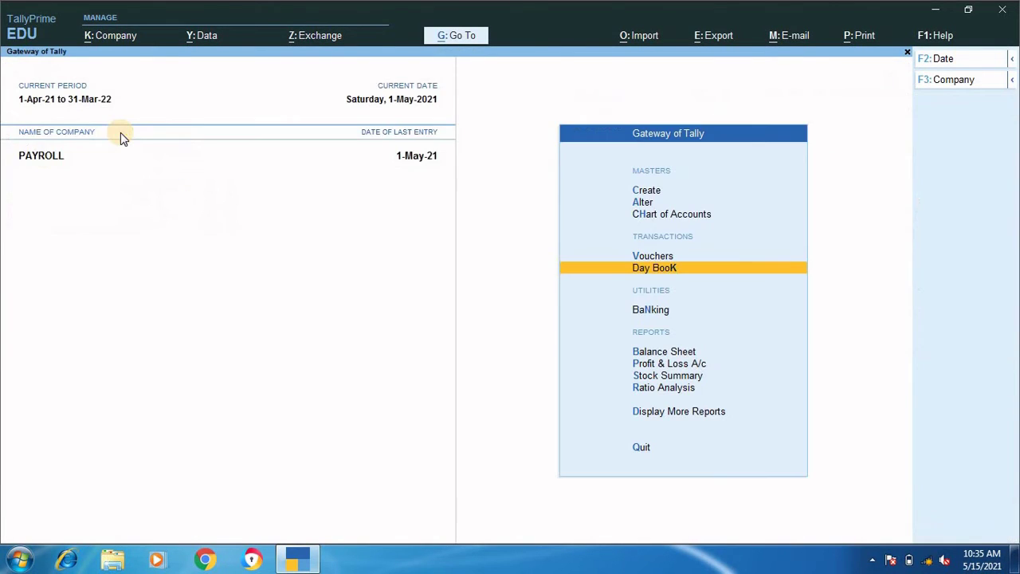
- Start a Payment voucher with HDFC as the account
key("Up")
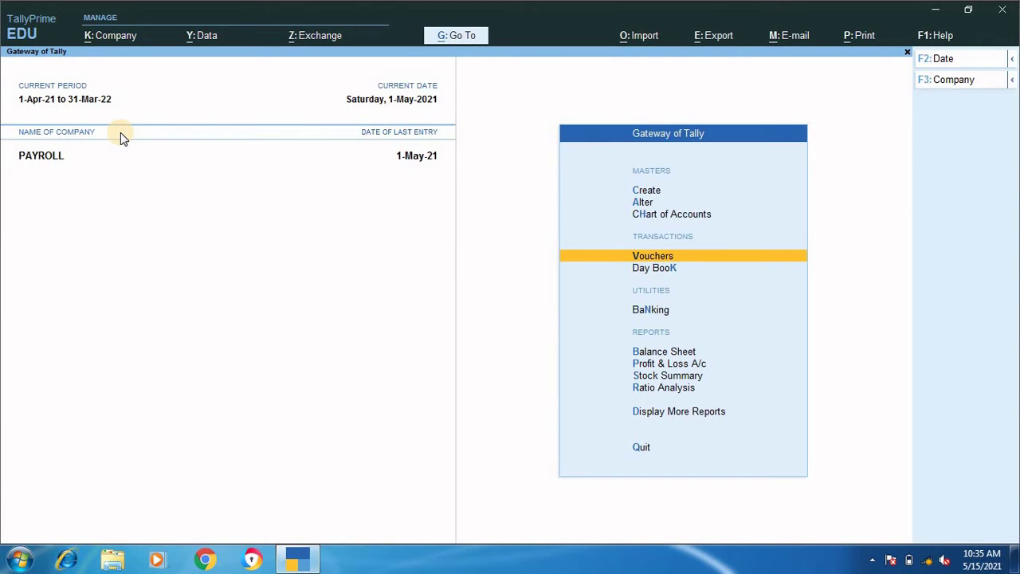
key("Return")
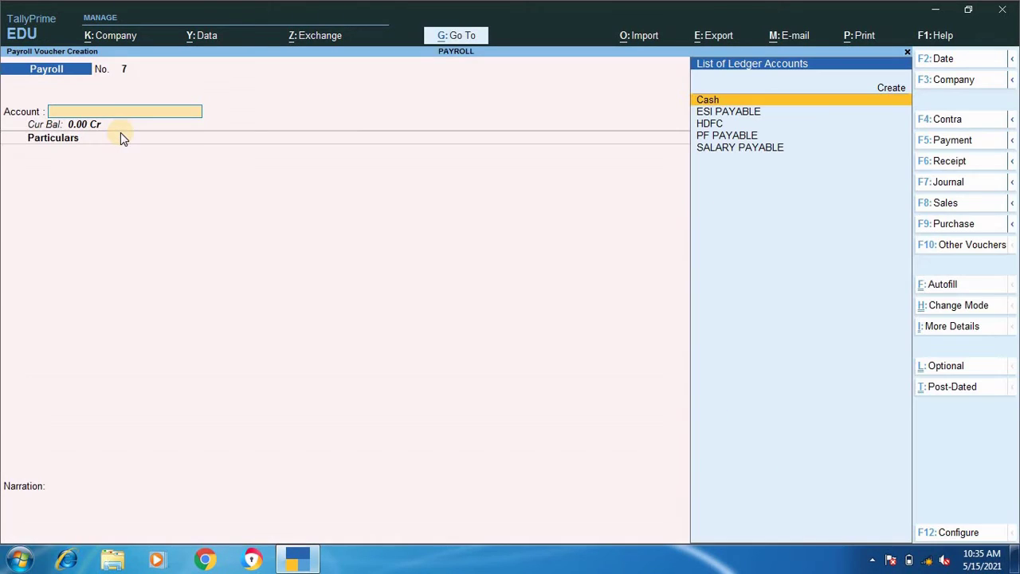
left_click(947, 144)
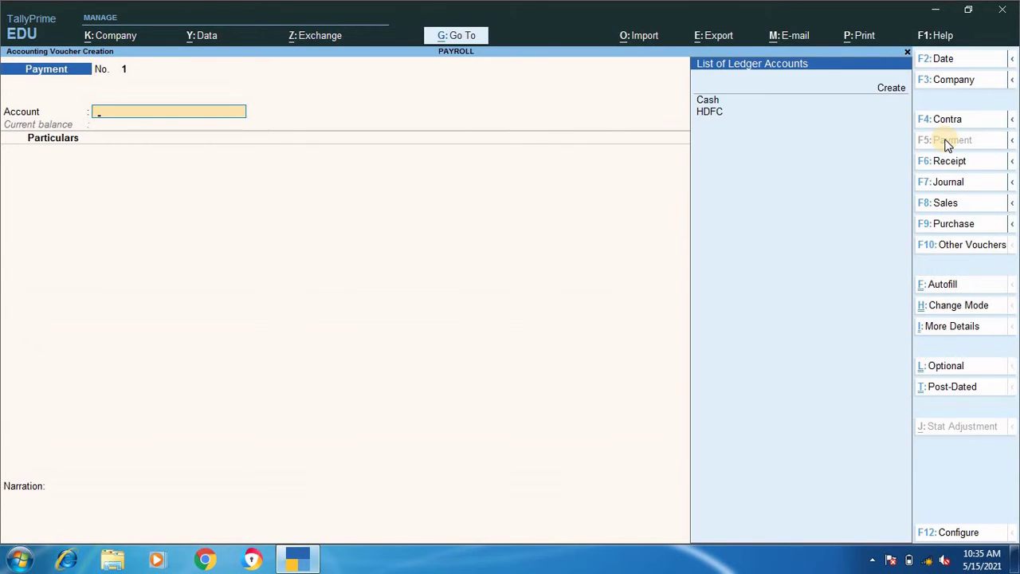
key("Down")
key("Down")
key("Return")
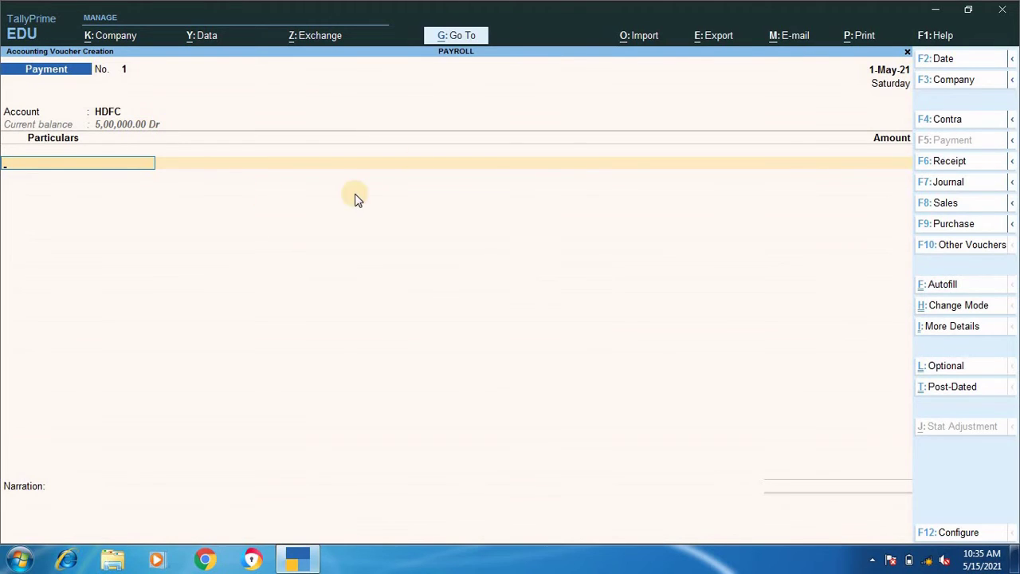
- Set up a Payroll Autofill for Salary Payment from 1-4-2021 to 1-5-2021 with voucher date 1-5-2021
left_click(952, 287)
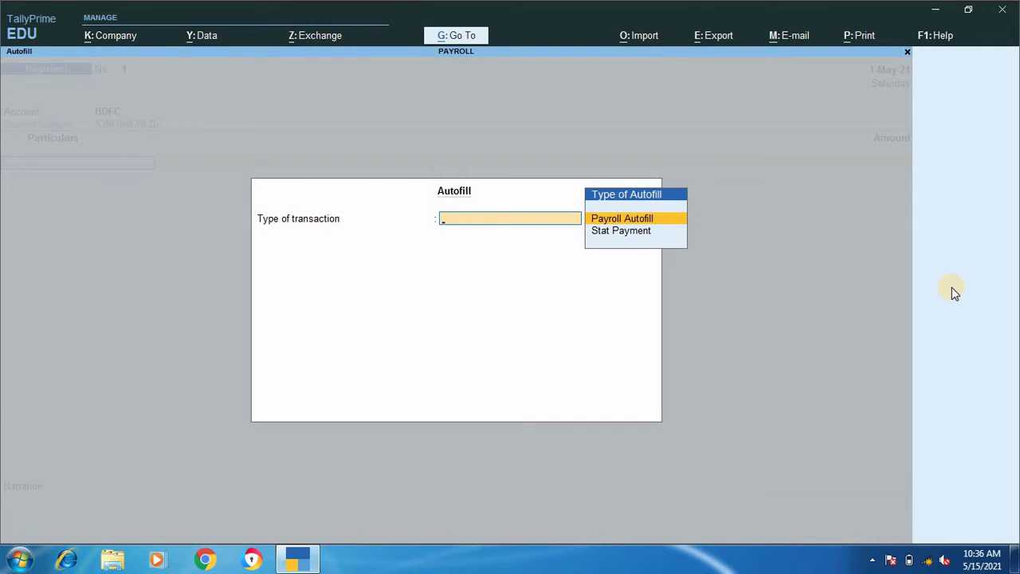
key("Return")
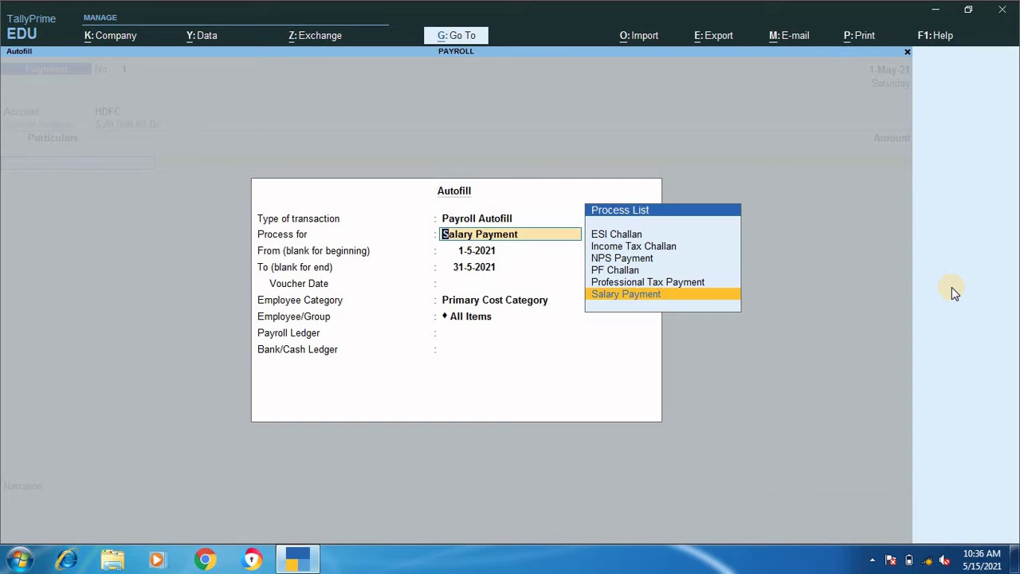
key("Return")
key("BackSpace")
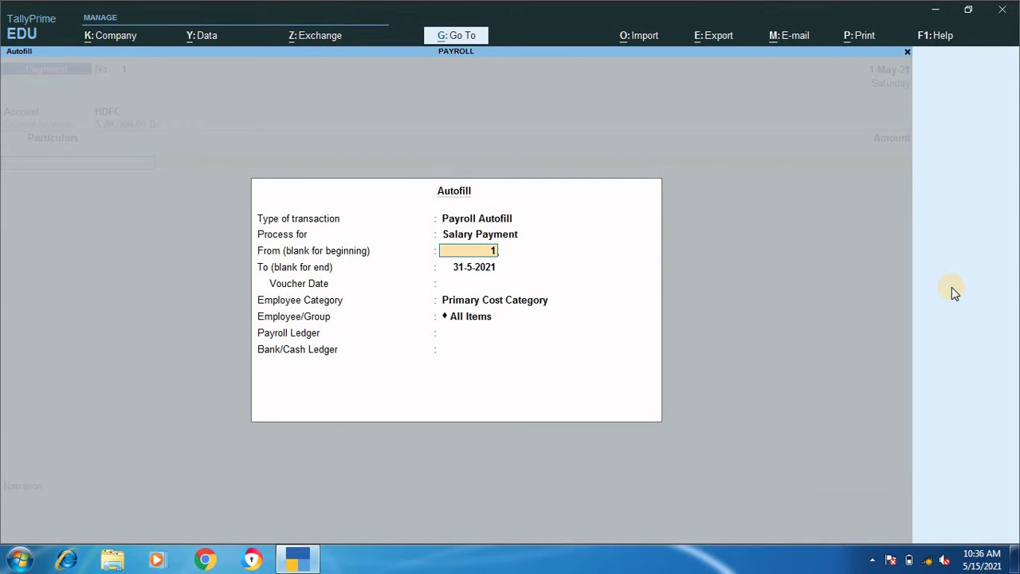
type("1/4/21")
key("Return")
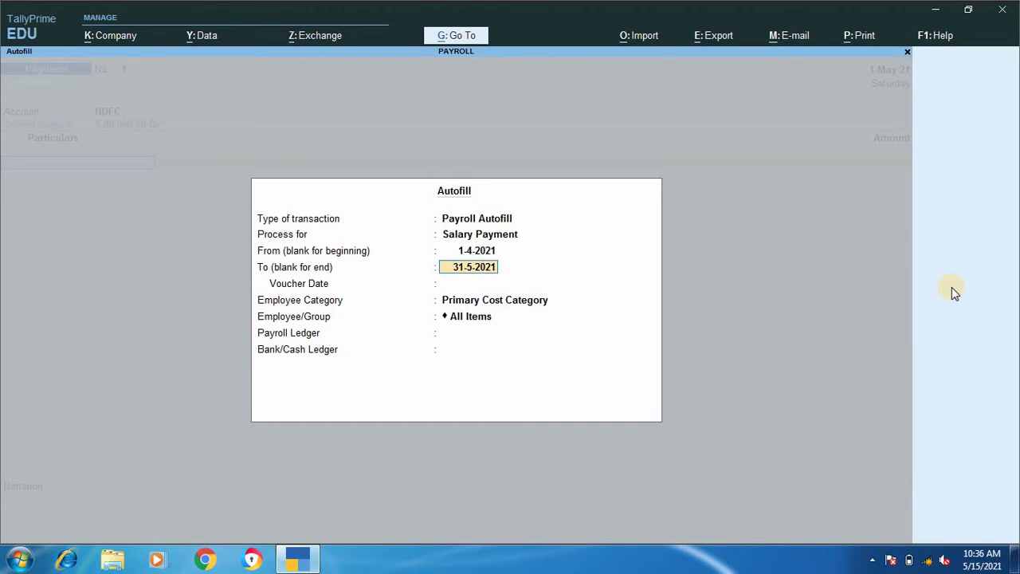
type("1/5/21")
key("Return")
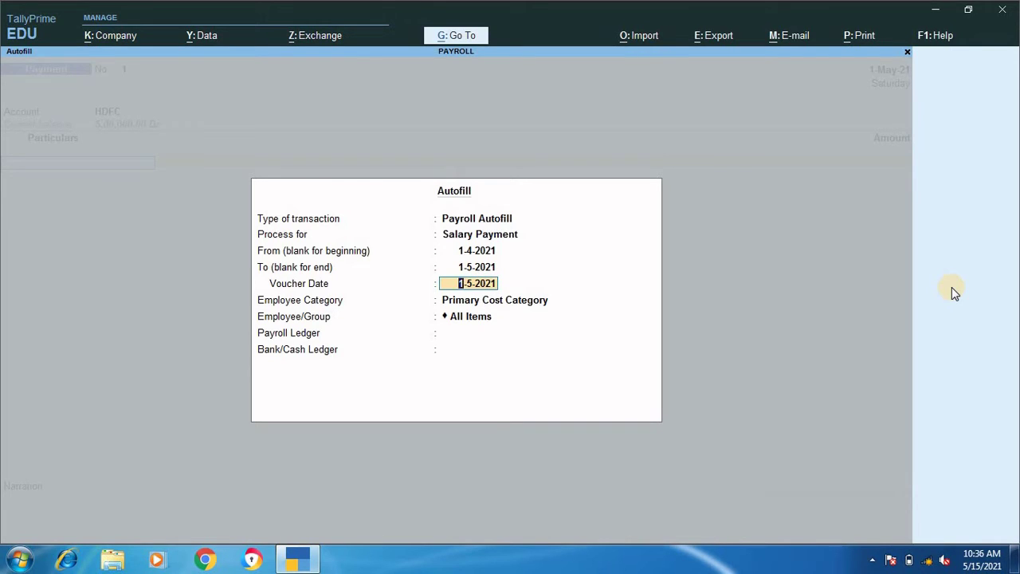
key("Return")
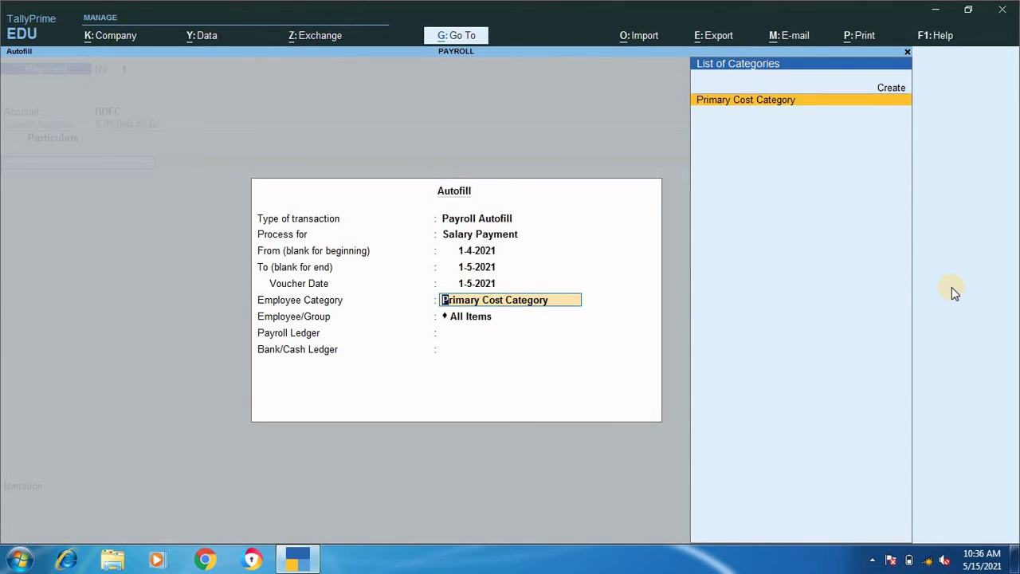
- Try to autofill the salary payment for Primary Cost Category and All Items, using SALARY PAYABLE, the HDFC bank ledger and no payment mode
key("Return")
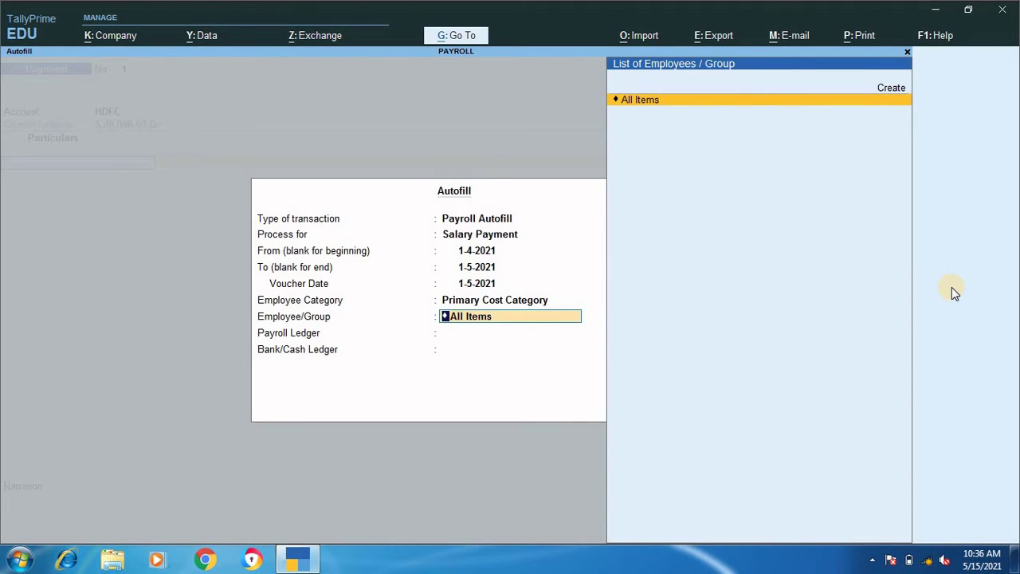
key("Return")
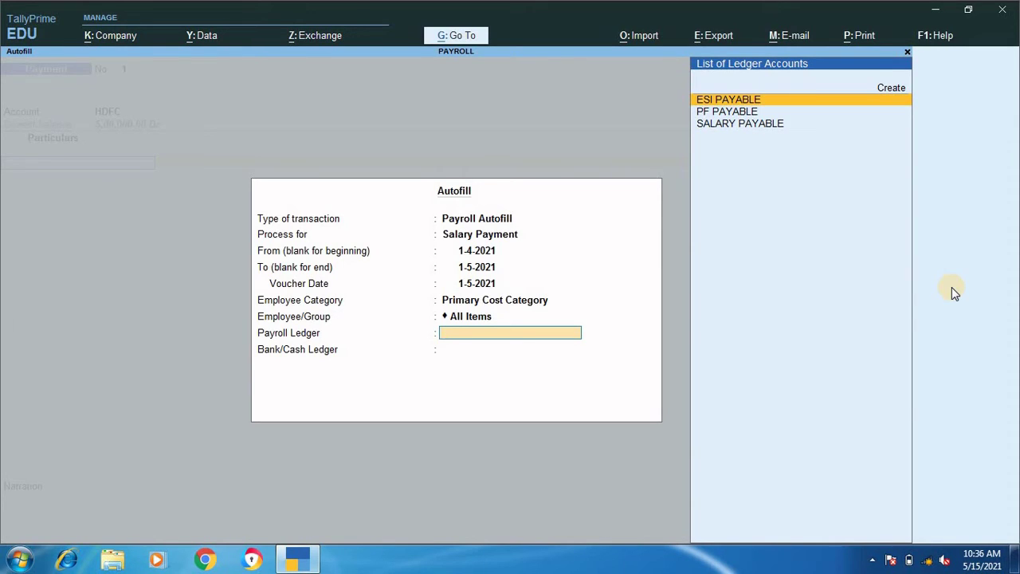
key("Down")
key("Down")
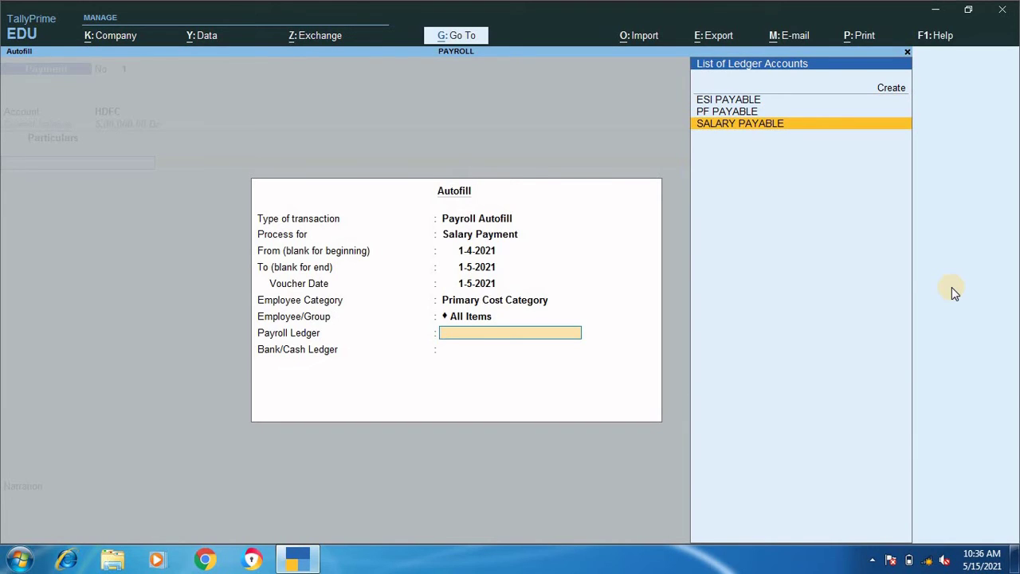
key("Return")
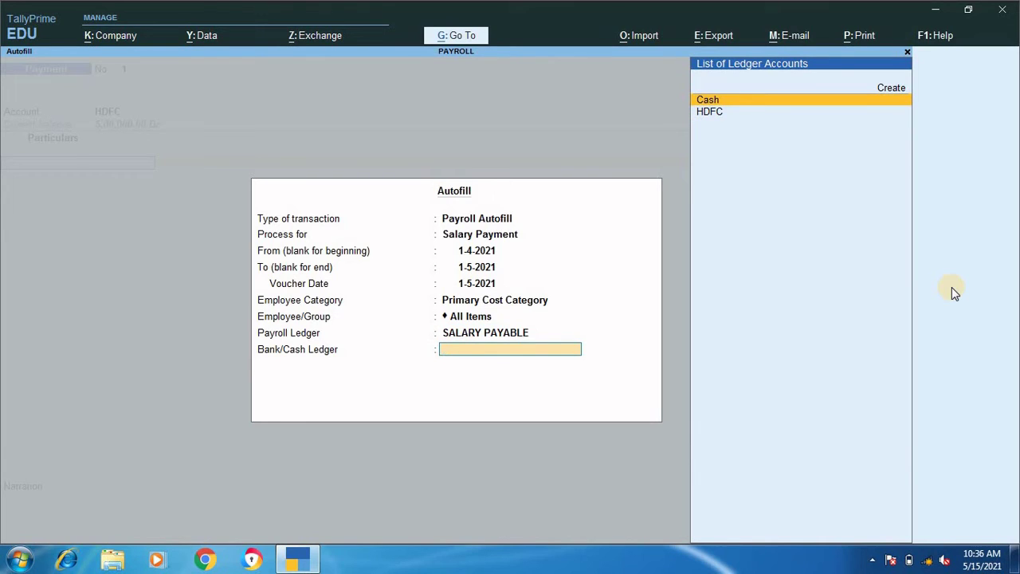
key("Down")
key("Return")
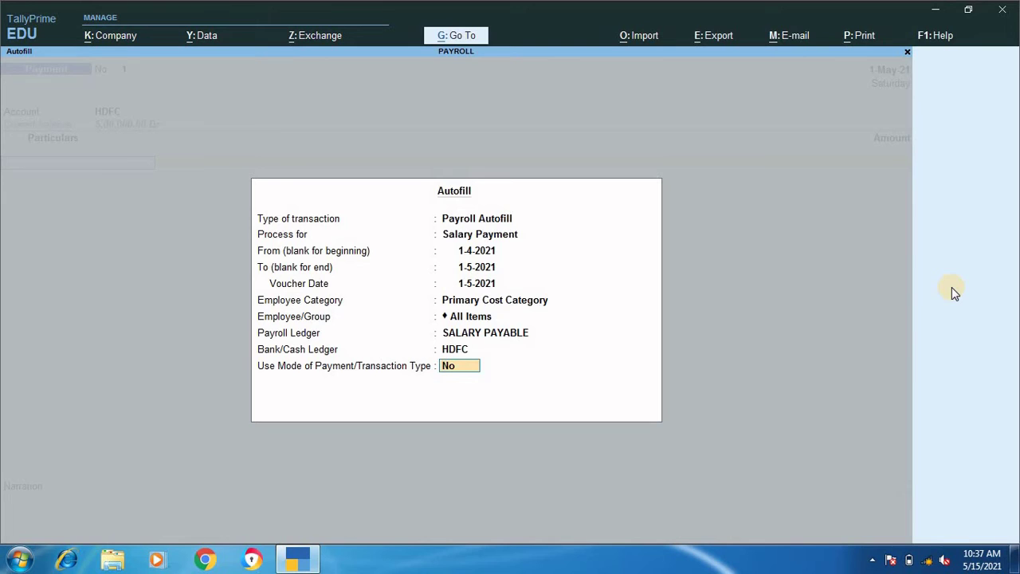
key("Return")
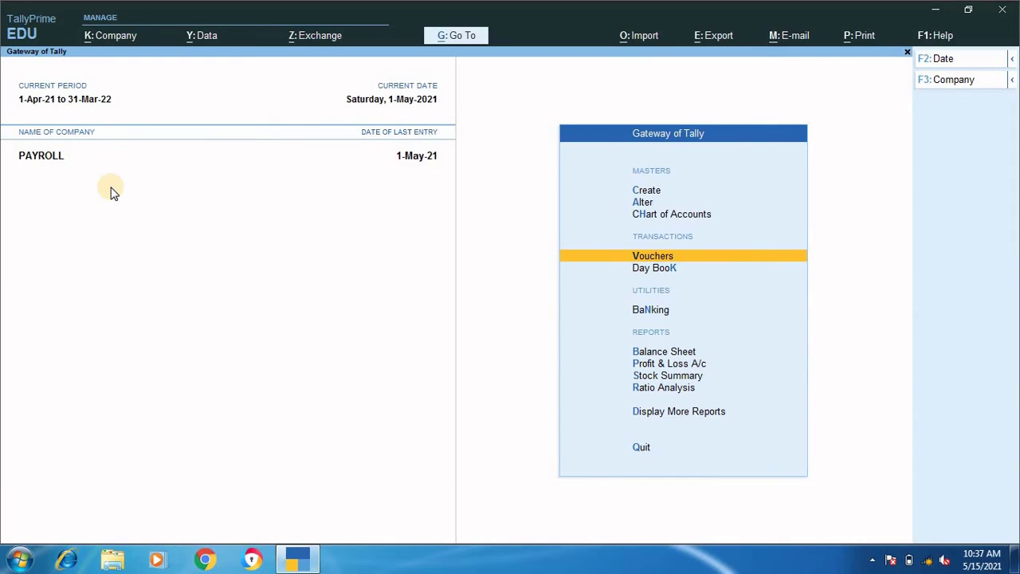
- Start a Payment voucher with a Payroll Autofill for Salary Payment from 1-5-2021 to 31-5-2021, voucher date 31-5-2021
key("Return")
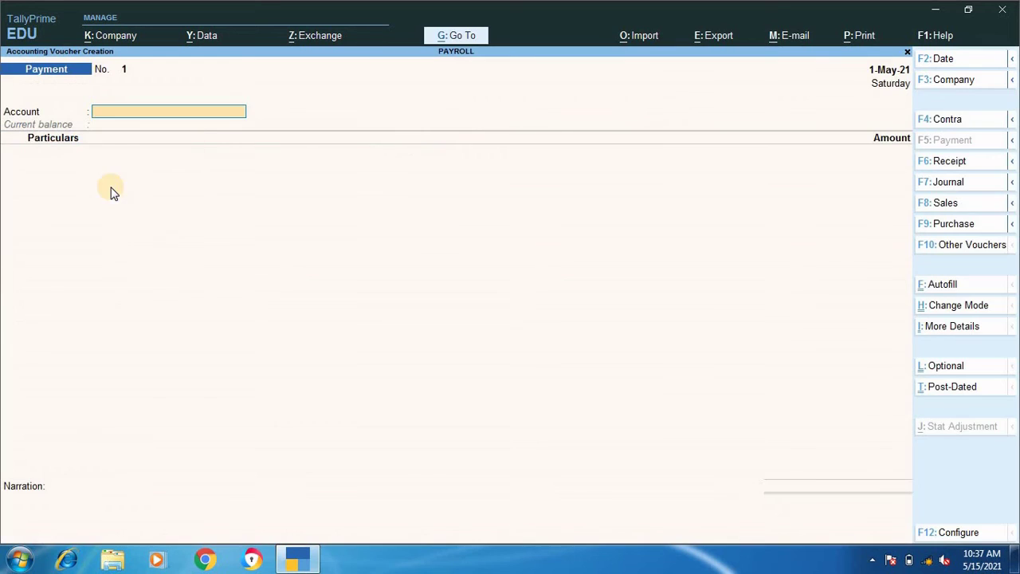
left_click(954, 287)
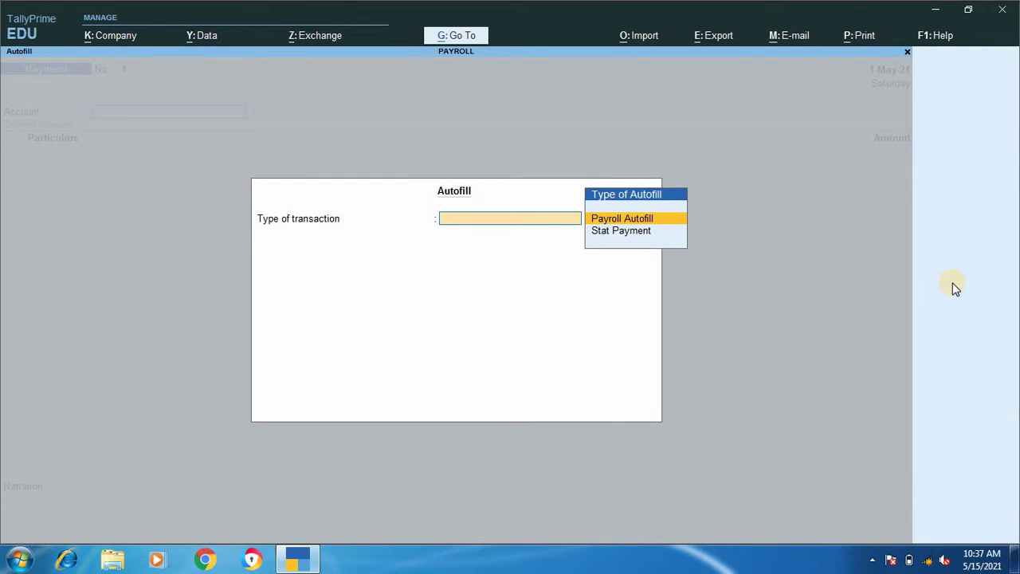
key("Down")
key("Return")
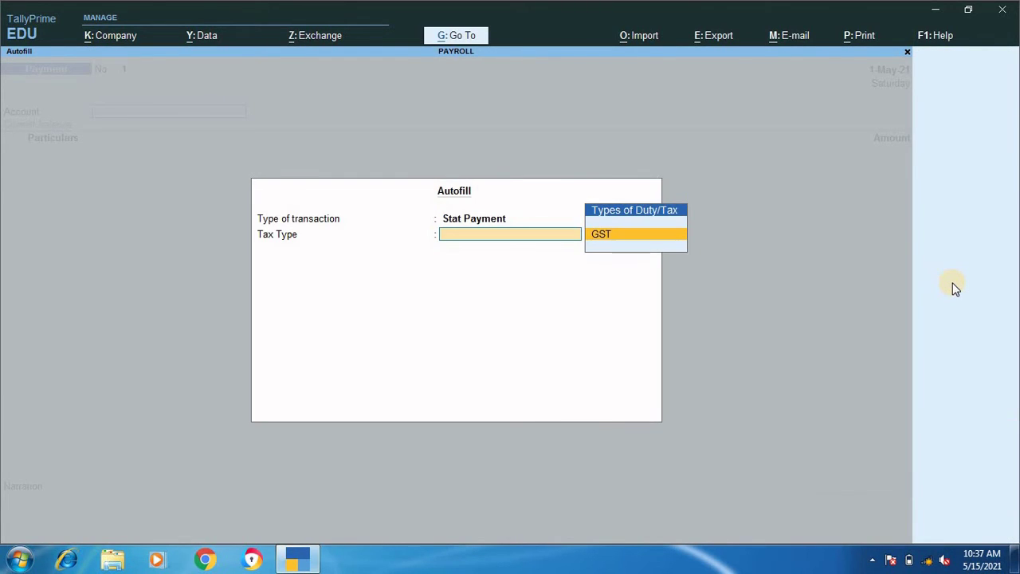
key("BackSpace")
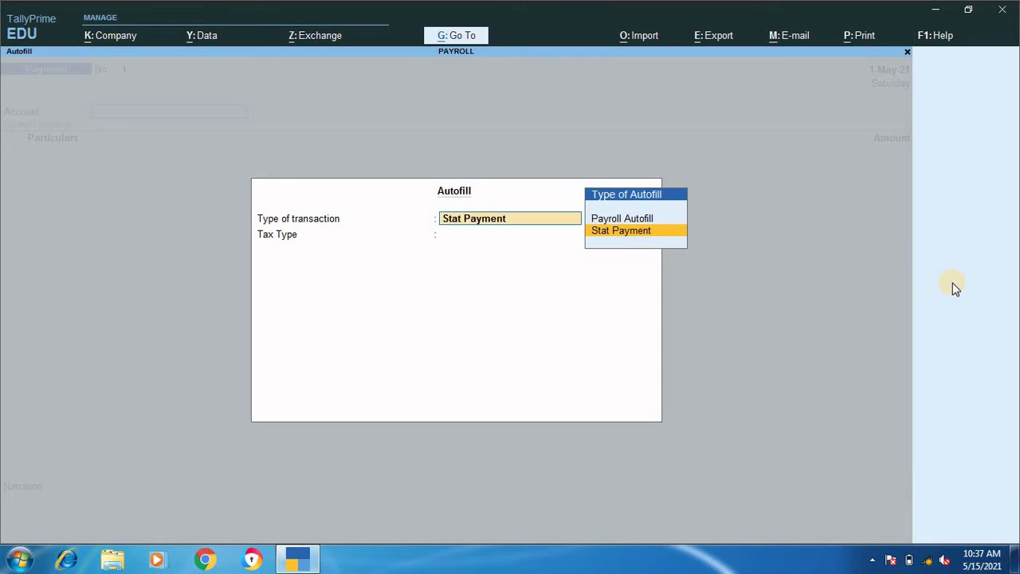
key("Up")
key("Return")
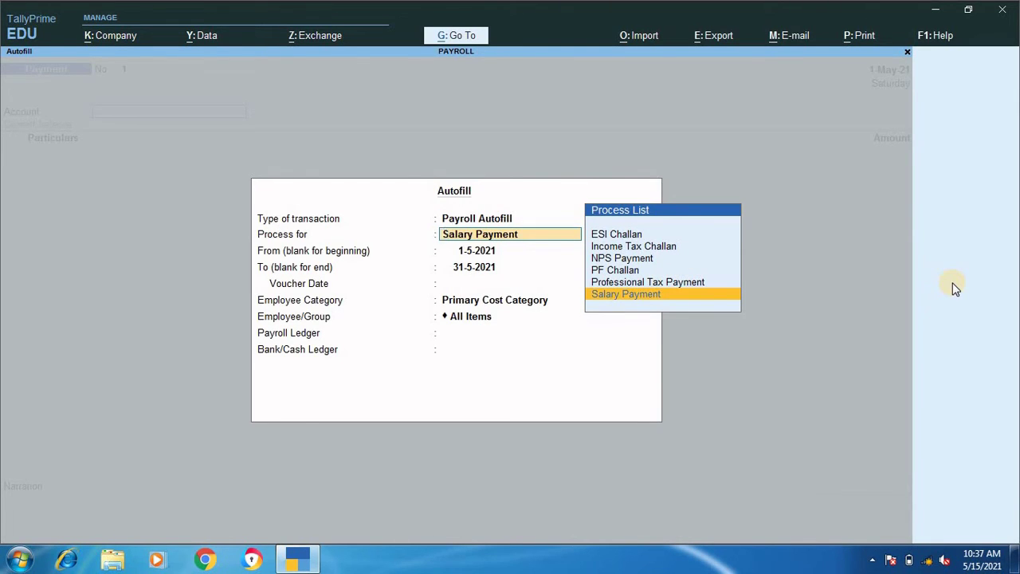
key("Return")
key("Return")
key("Return")
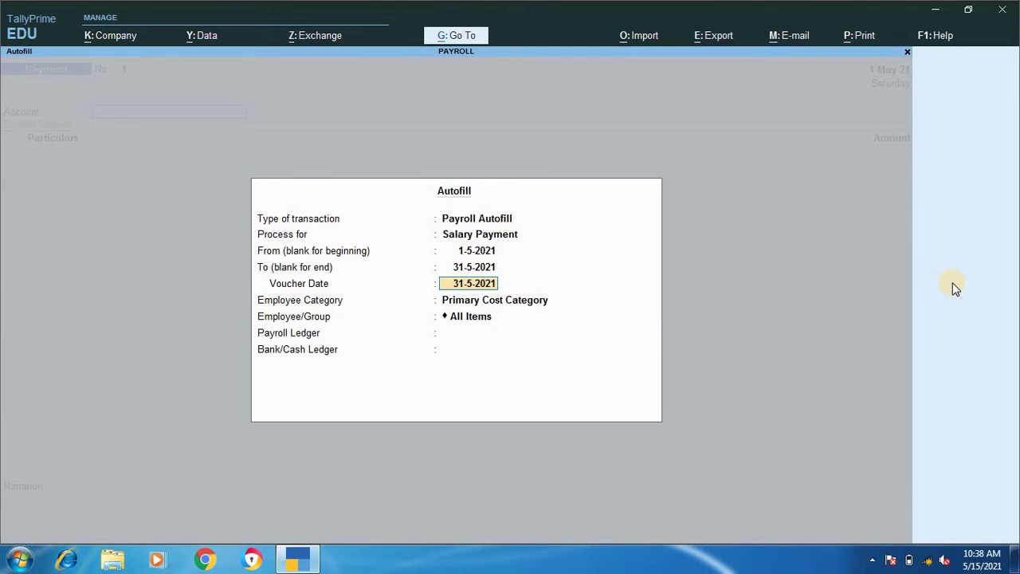
key("Return")
- Set the autofill to Primary Cost Category and All Items, with SALARY PAYABLE as payroll ledger and HDFC as bank ledger
key("Return")
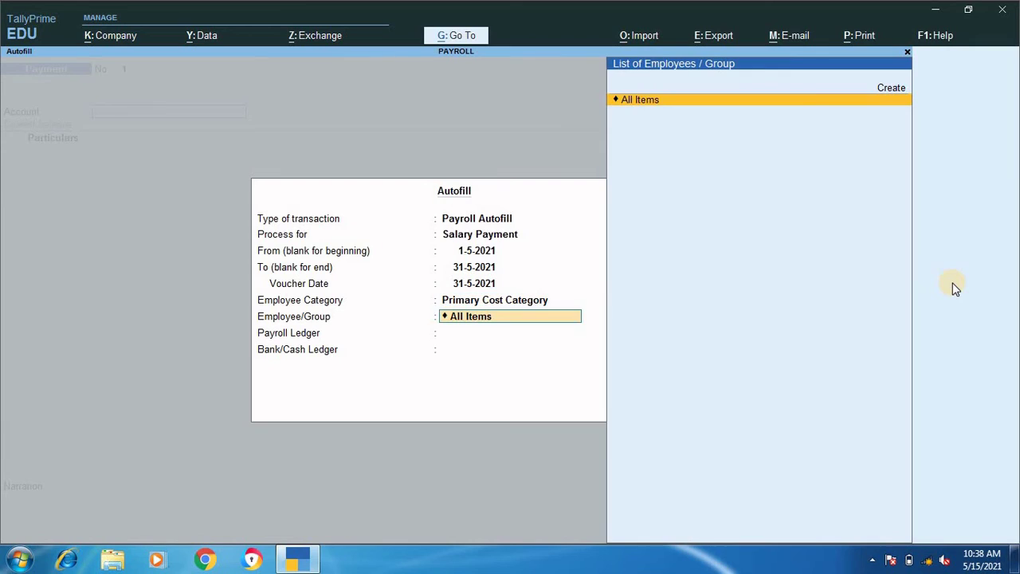
key("Return")
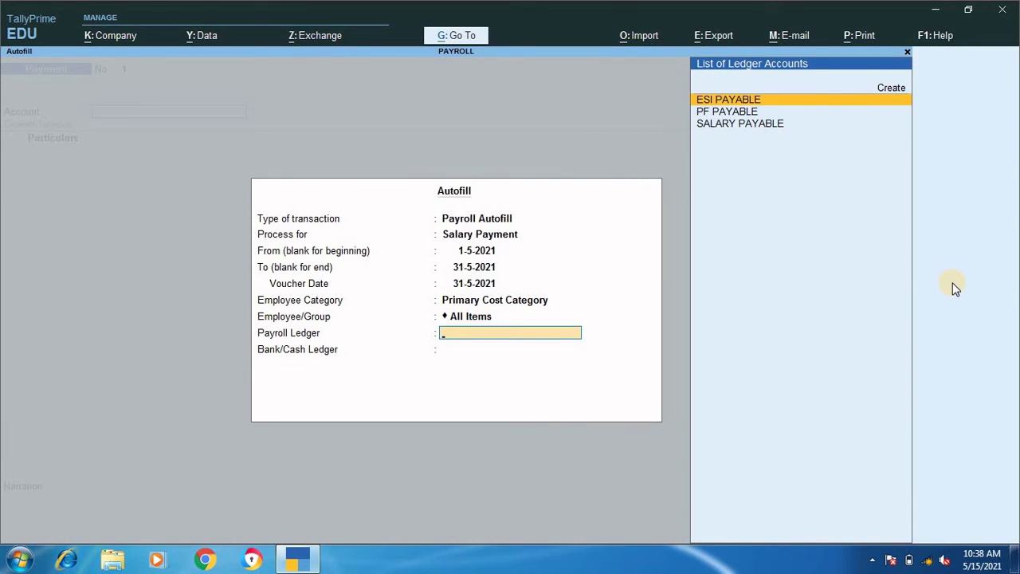
key("Down")
key("Down")
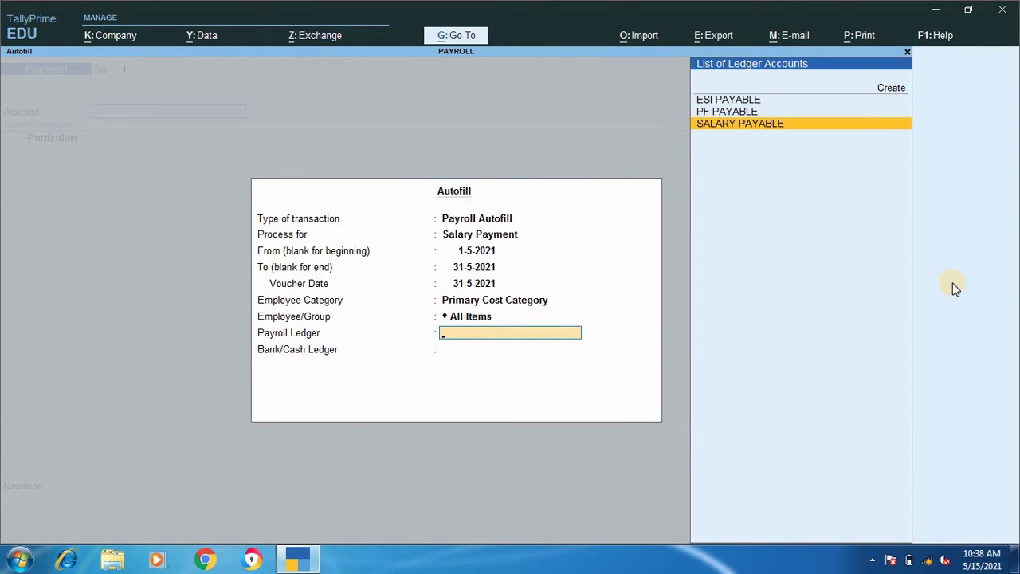
key("Return")
key("Down")
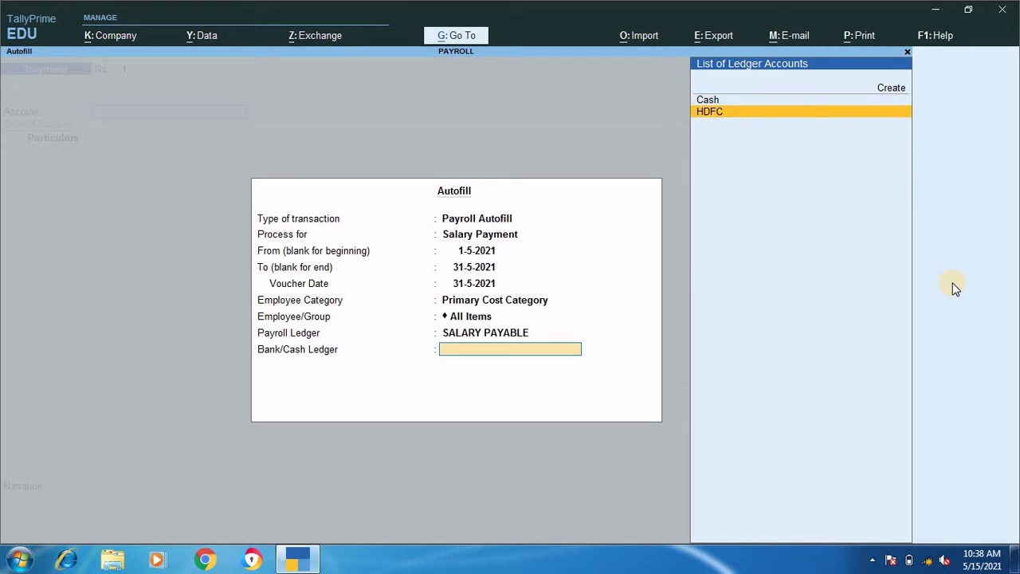
key("Return")
- Enable payment modes Inter Bank Transfer, Cheque, Same Bank Transfer and Others, and run the autofill without employee-wise bank allocations
type("y")
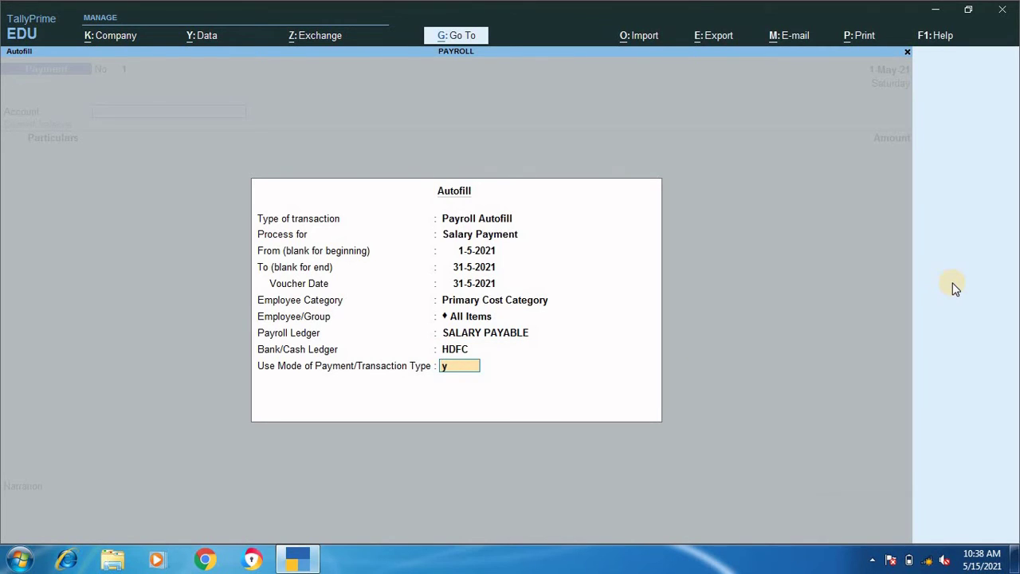
key("Return")
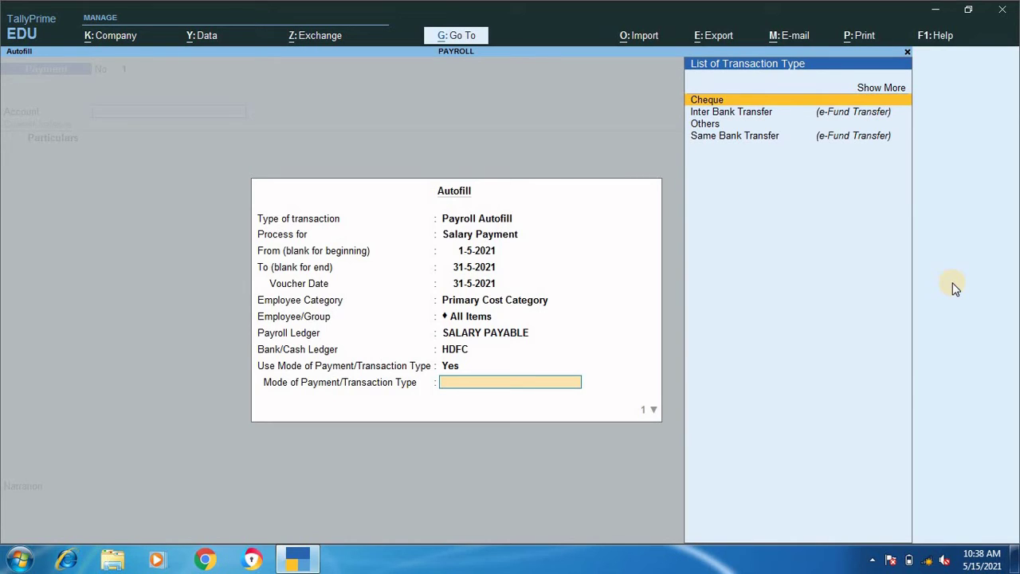
key("Down")
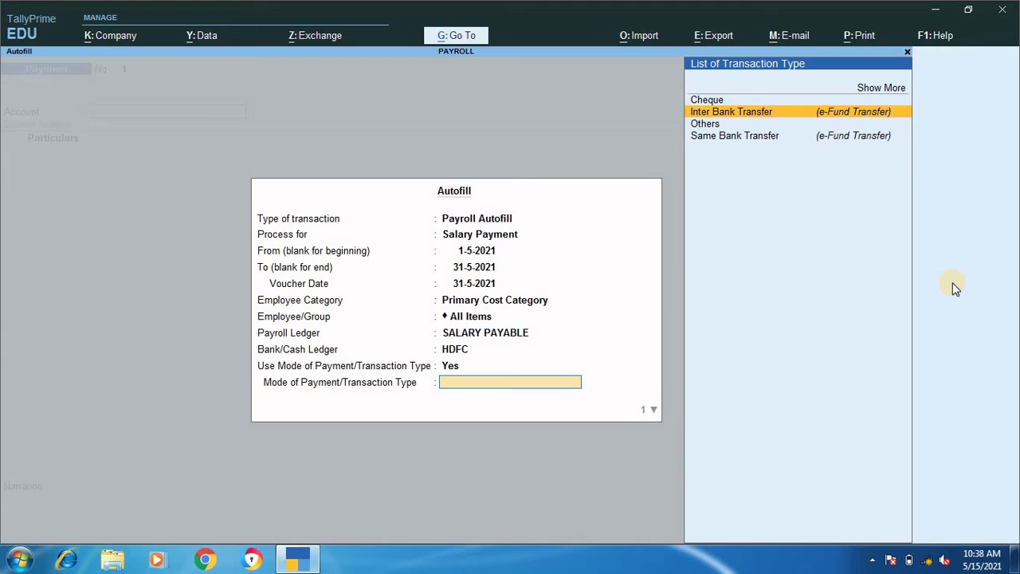
key("Return")
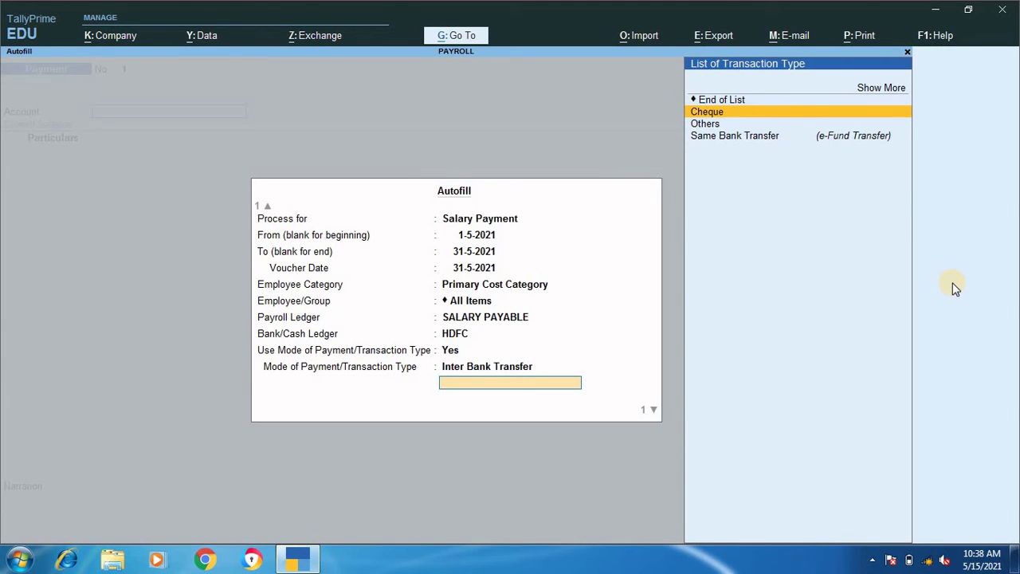
key("Return")
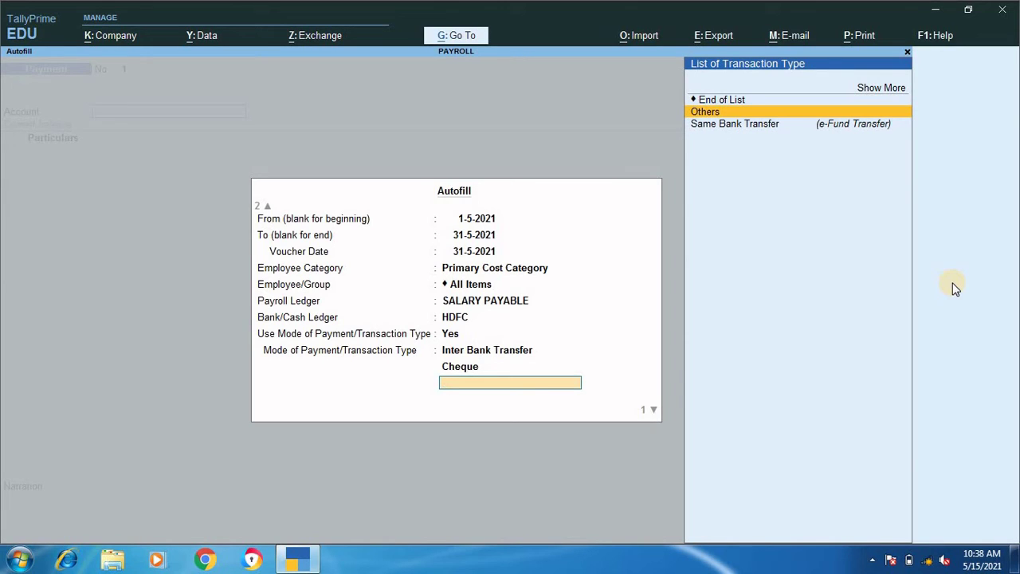
key("Down")
key("Return")
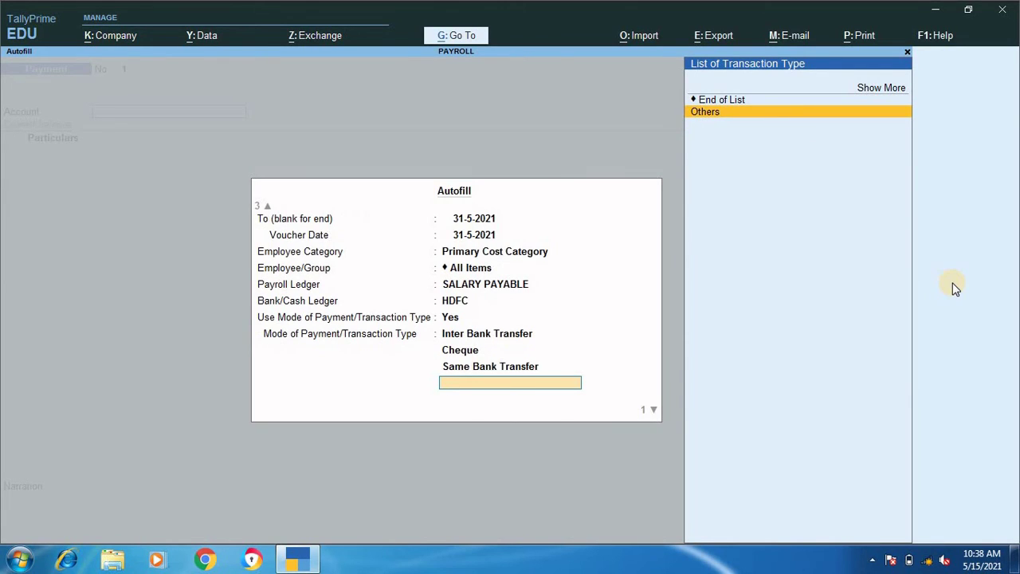
key("Return")
key("Return")
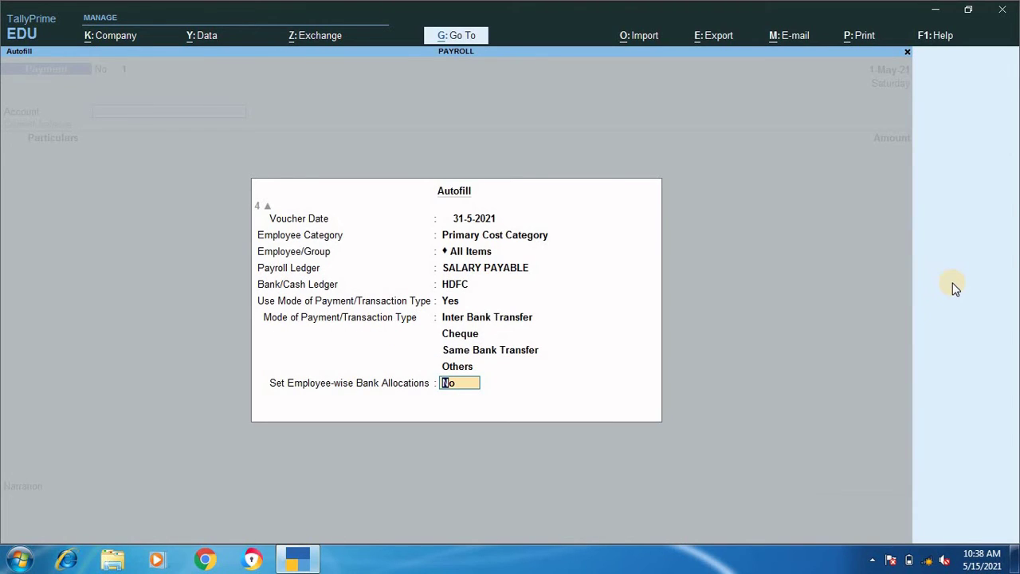
key("Return")
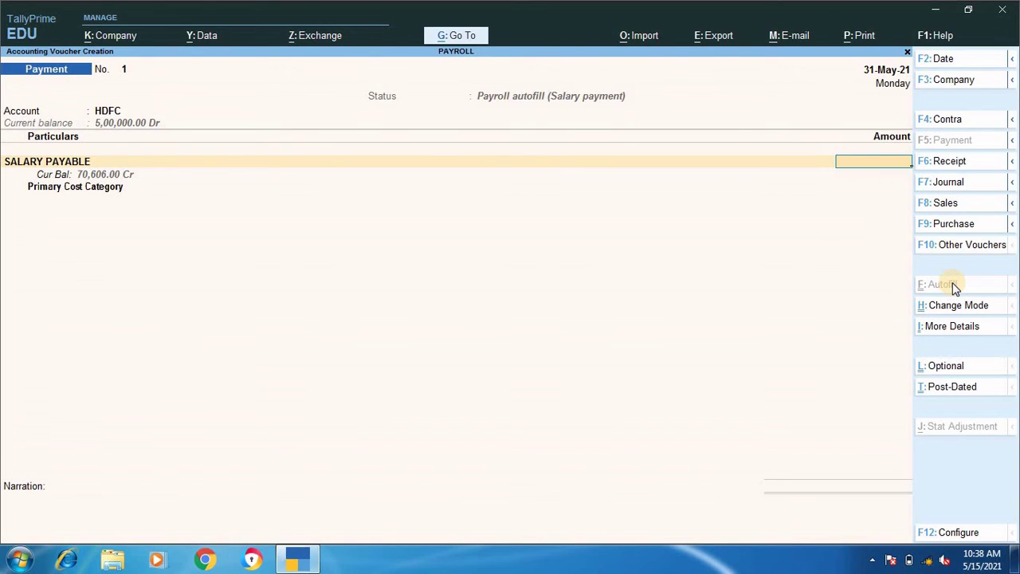
- Enter 70606 as the SALARY PAYABLE amount, allocate it to HDFC by Cheque, and save the voucher without a narration
type("70606")
key("Return")
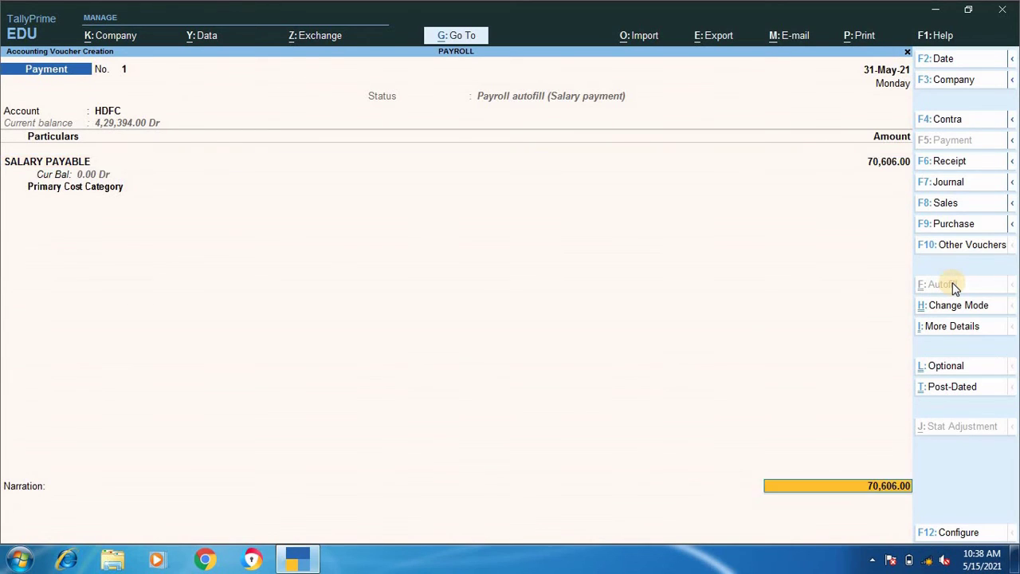
key("Return")
key("Return")
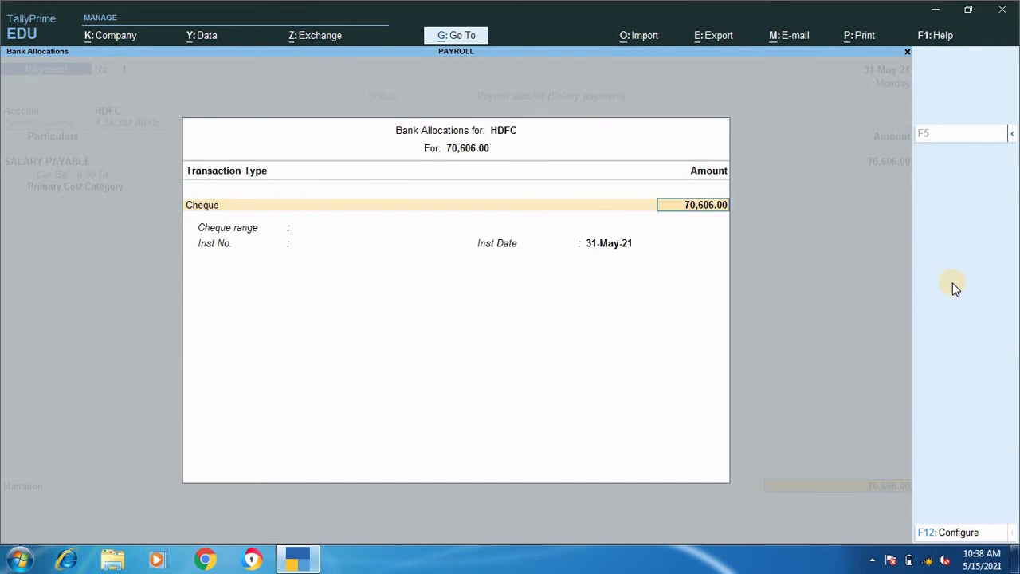
key("Return")
key("Return")
key("Return")
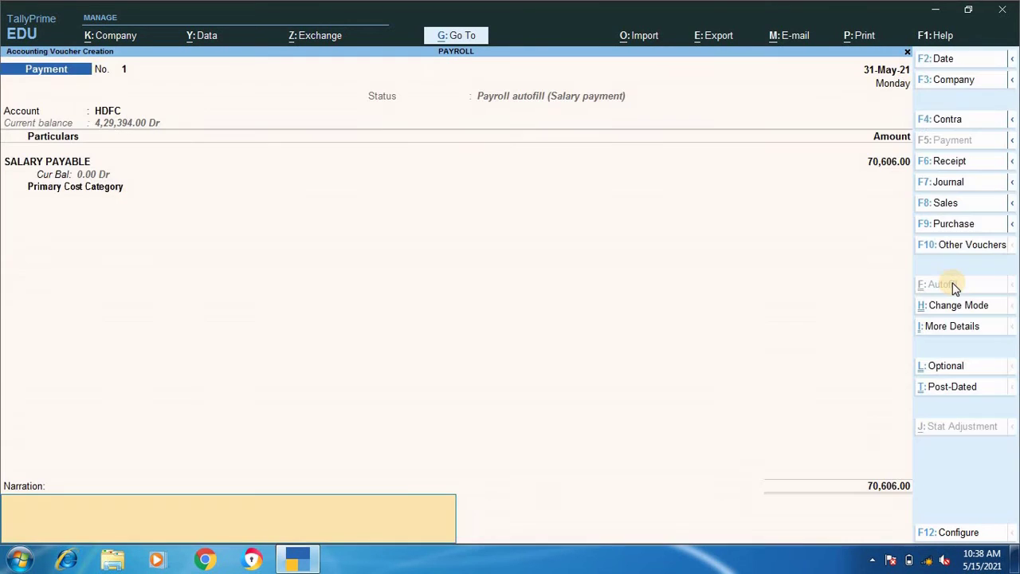
key("Return")
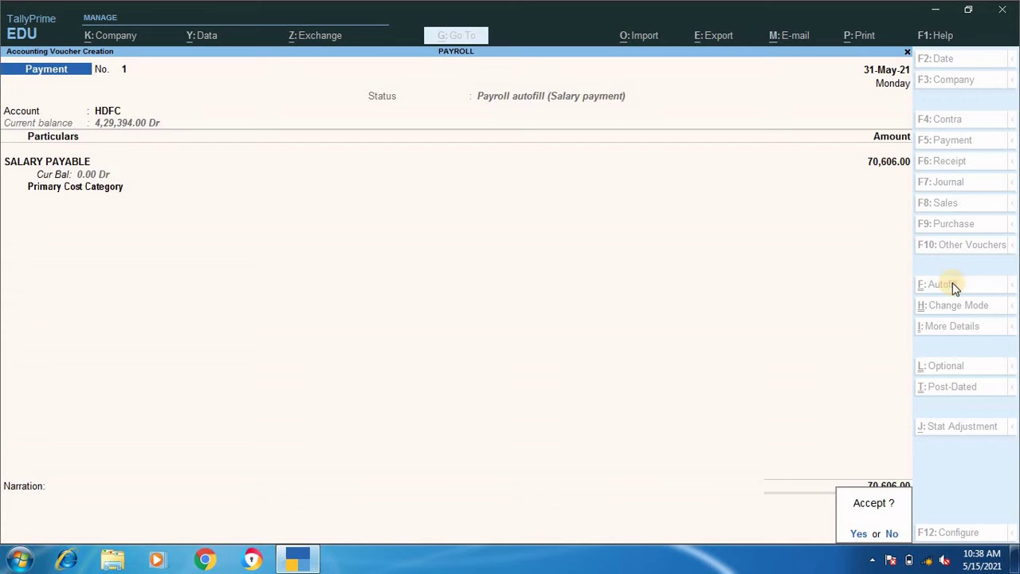
key("Return")
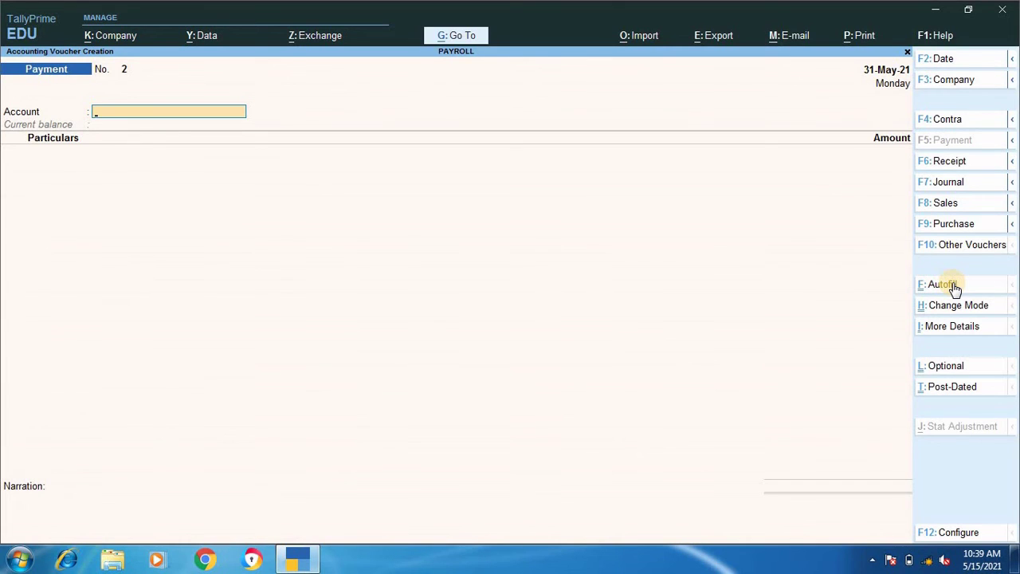
- Leave voucher creation and open the list of Payroll Reports
key("Escape")
key("y")
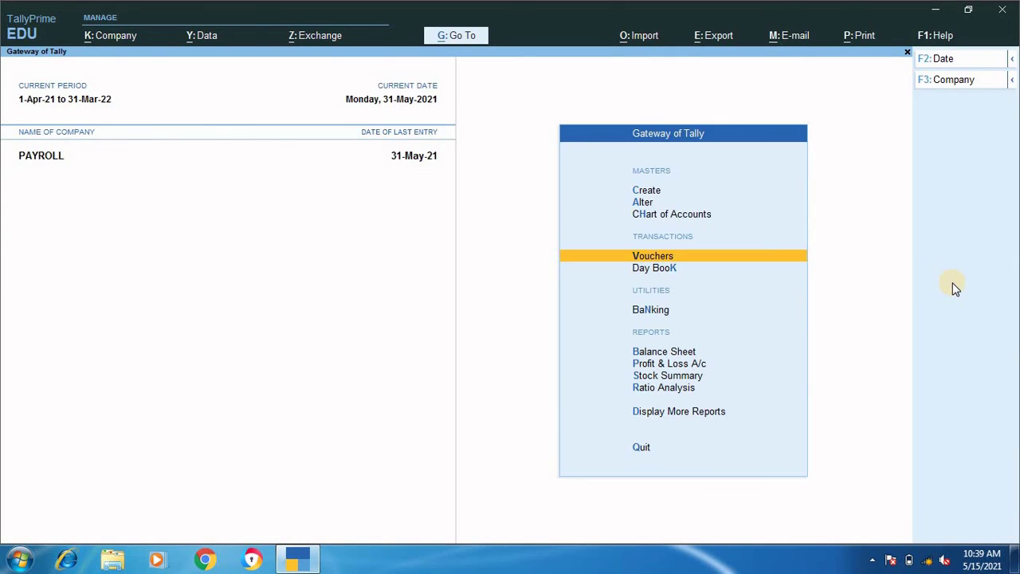
key("Down")
key("Down")
key("Down")
key("Down")
key("Down")
key("Down")
key("Down")
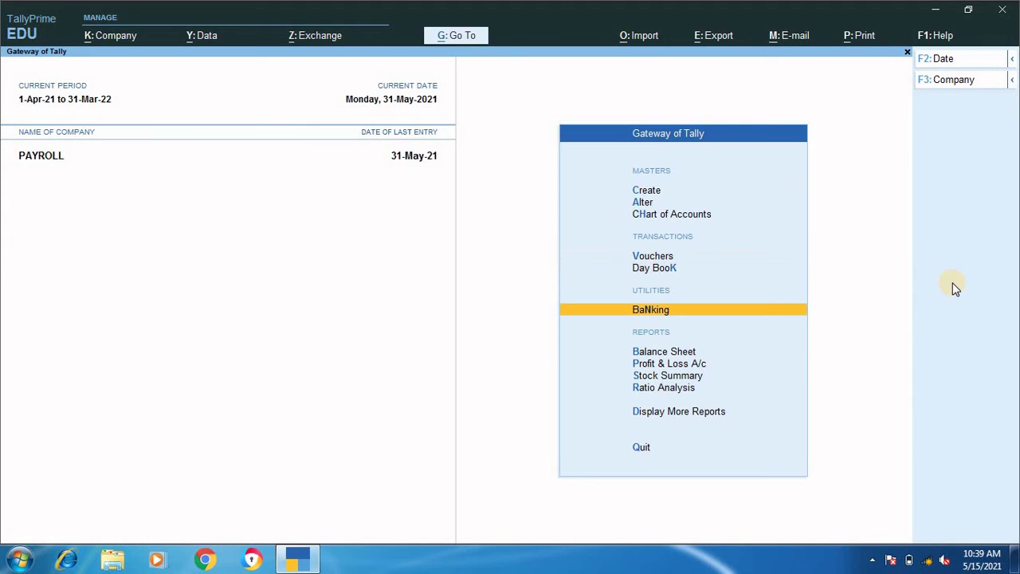
key("Return")
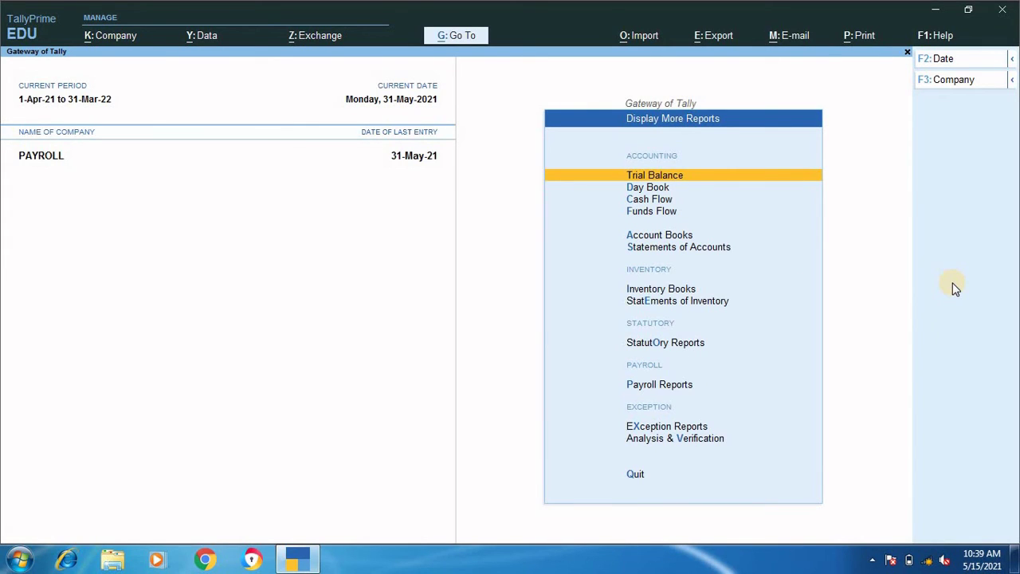
key("Down")
key("Down")
key("Down")
key("Down")
key("Down")
key("Down")
key("Down")
key("Down")
key("Down")
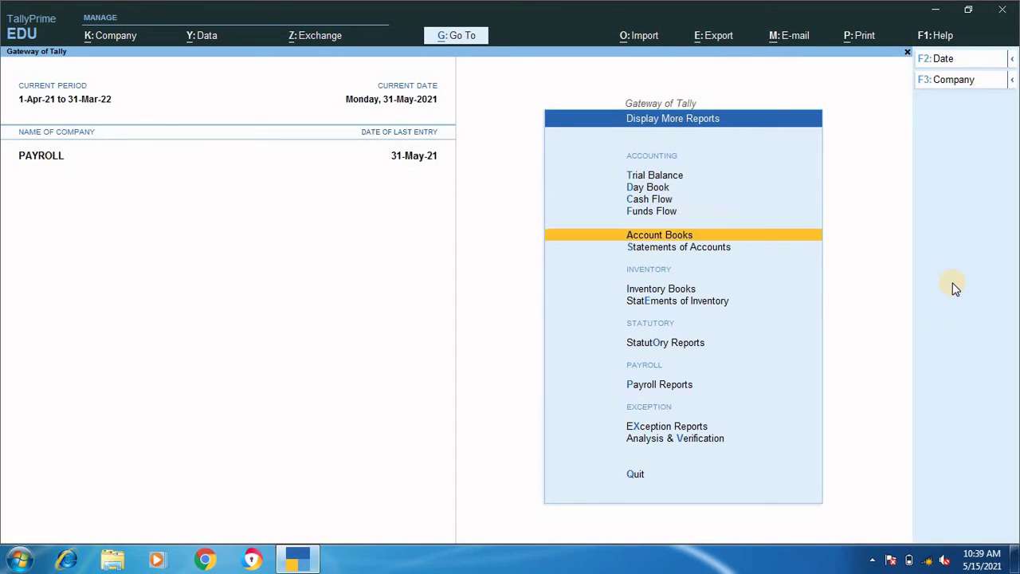
key("Down")
key("Up")
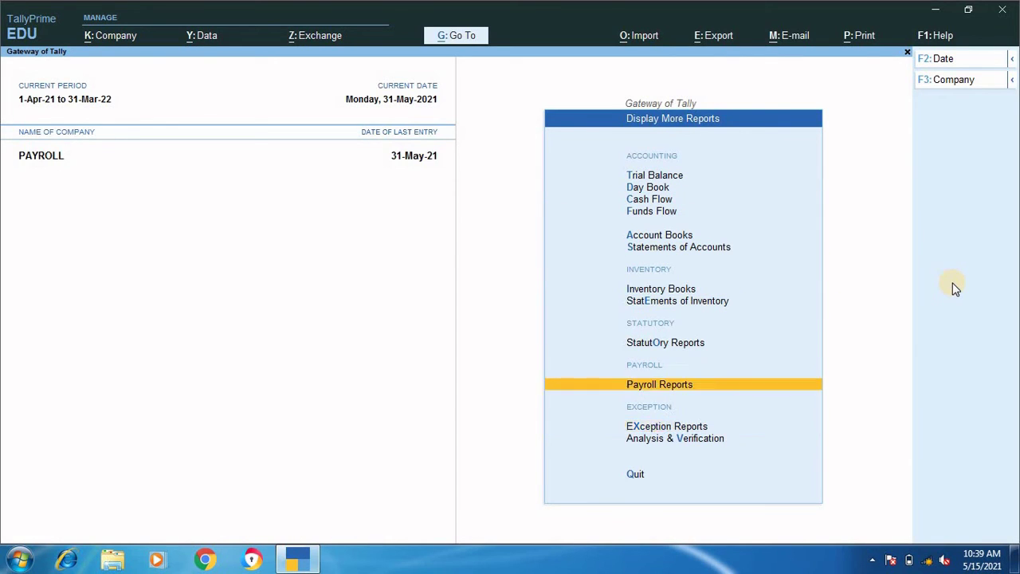
key("Return")
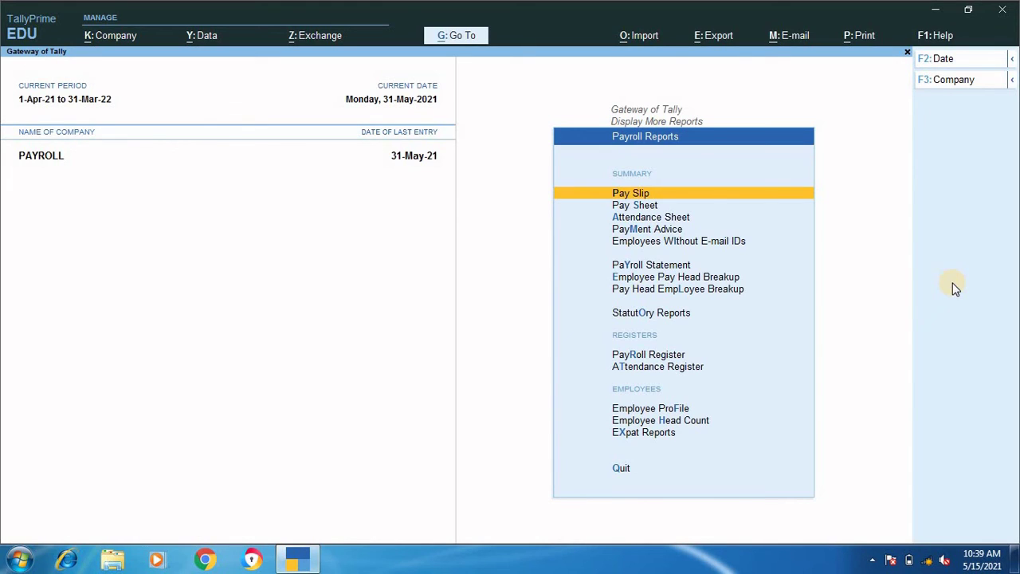
- View the Payroll Statement of all employees for the BASIC SALARY pay head
key("Down")
key("Down")
key("Down")
key("Down")
key("Down")
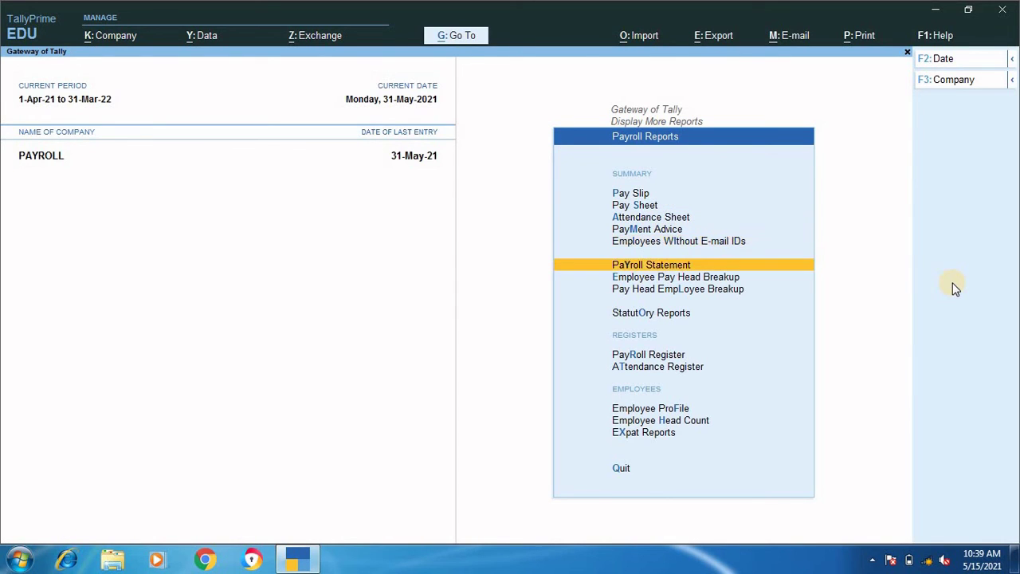
key("Return")
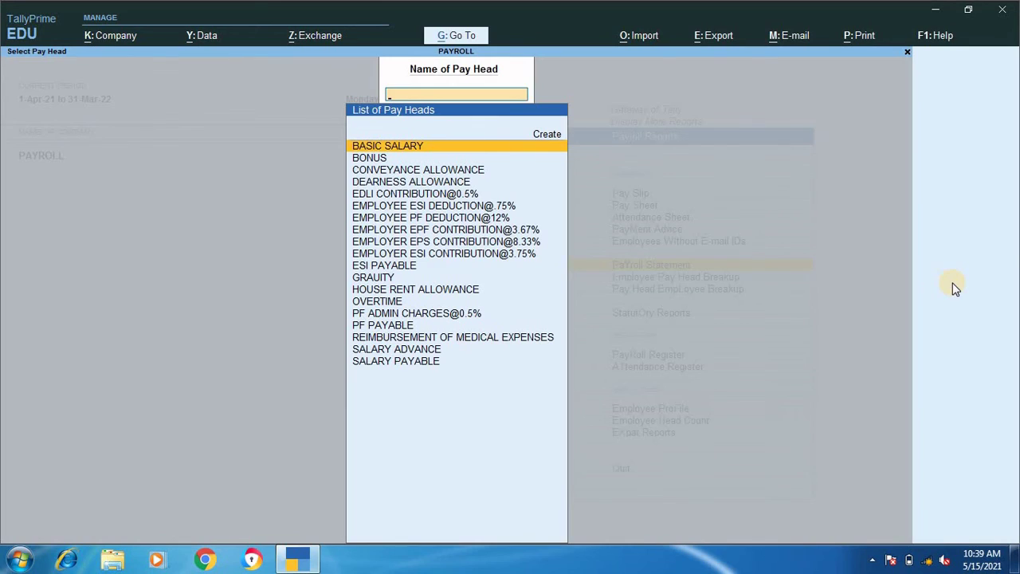
key("Return")
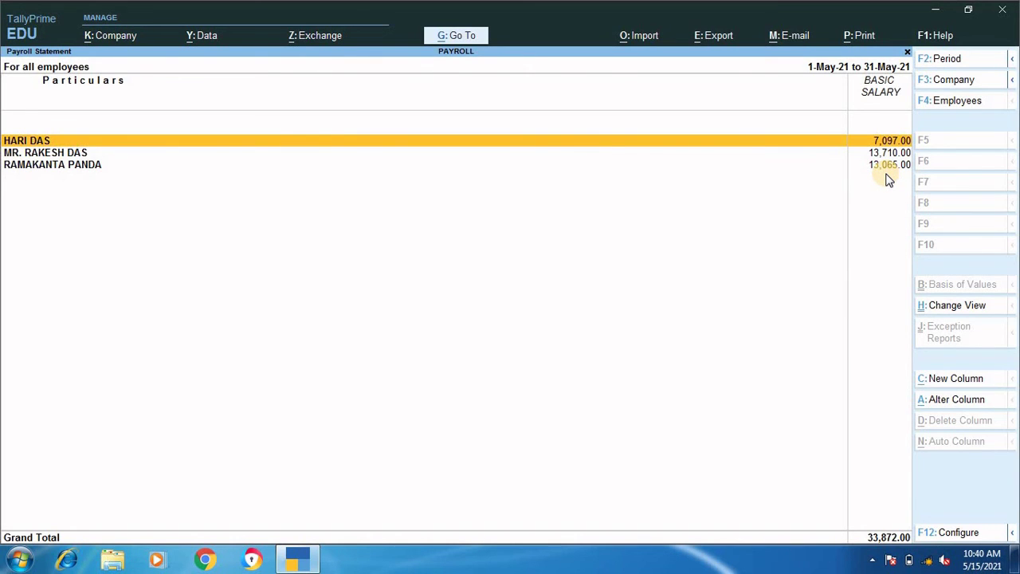
- View the Payroll Statement for the DEARNESS ALLOWANCE pay head, then return to the pay head selection
key("Escape")
key("Down")
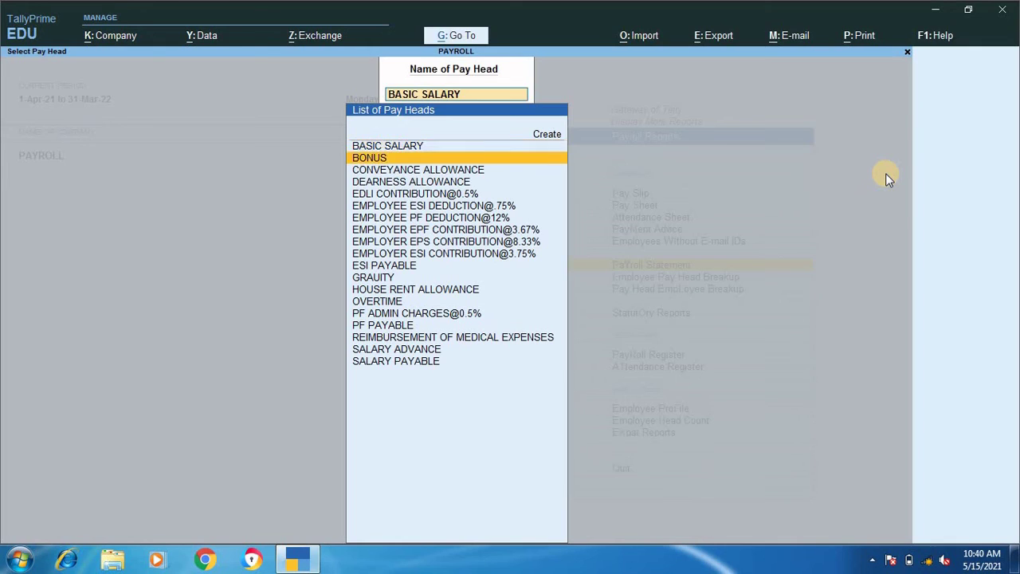
key("Down")
key("Down")
key("Return")
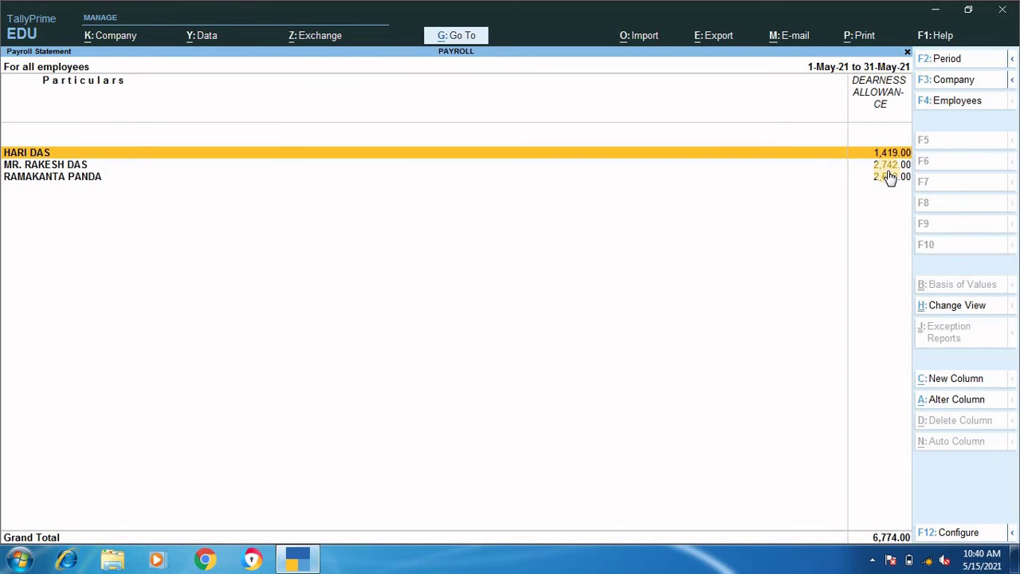
left_click(889, 177)
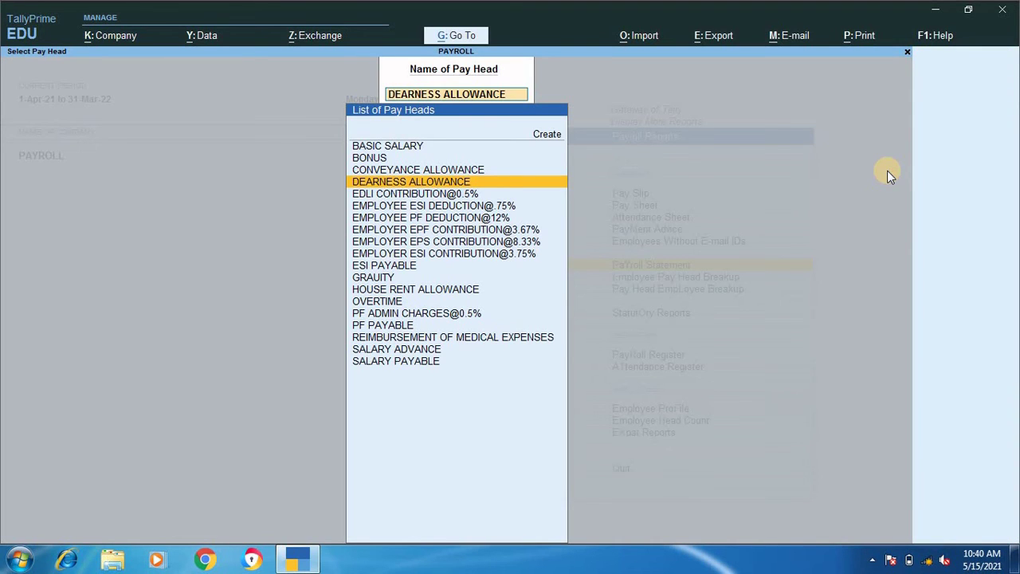
key("Down")
key("Return")
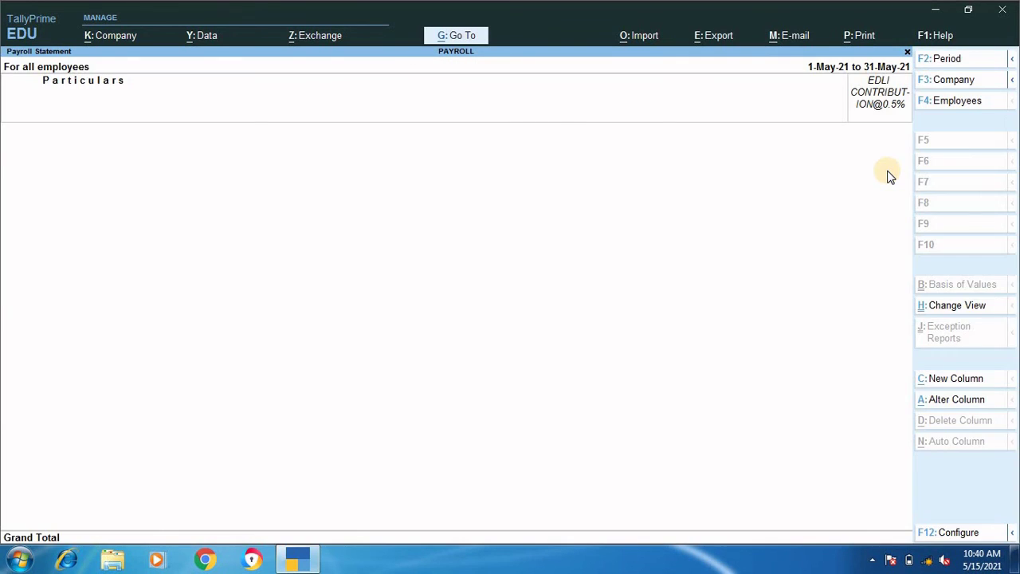
key("Escape")
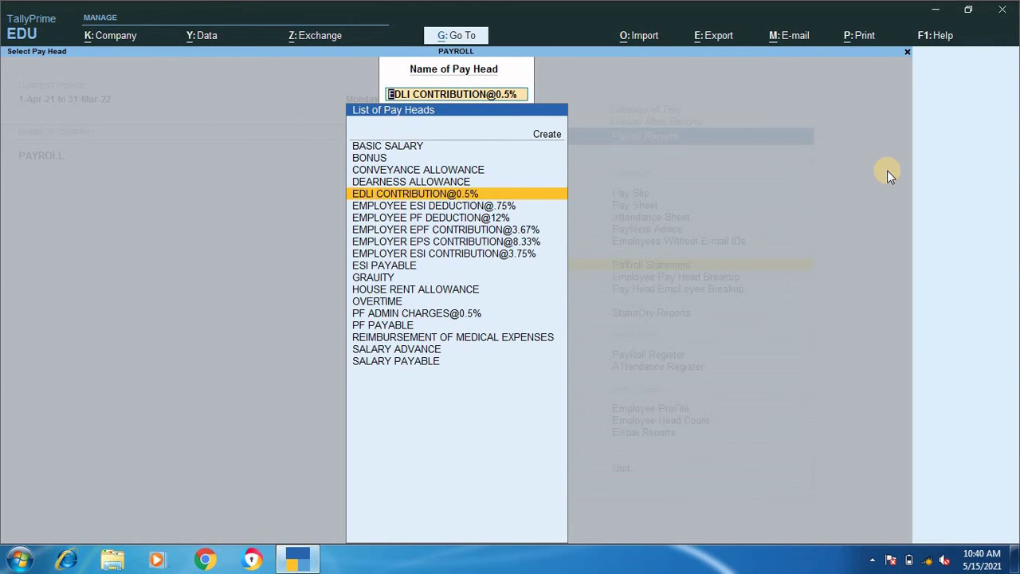
key("Down")
key("Down")
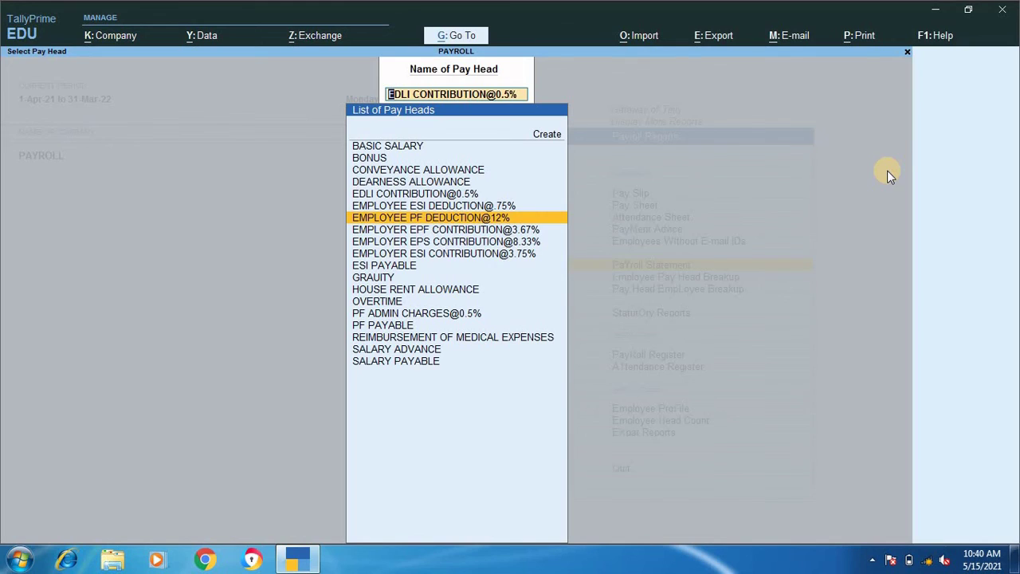
key("Return")
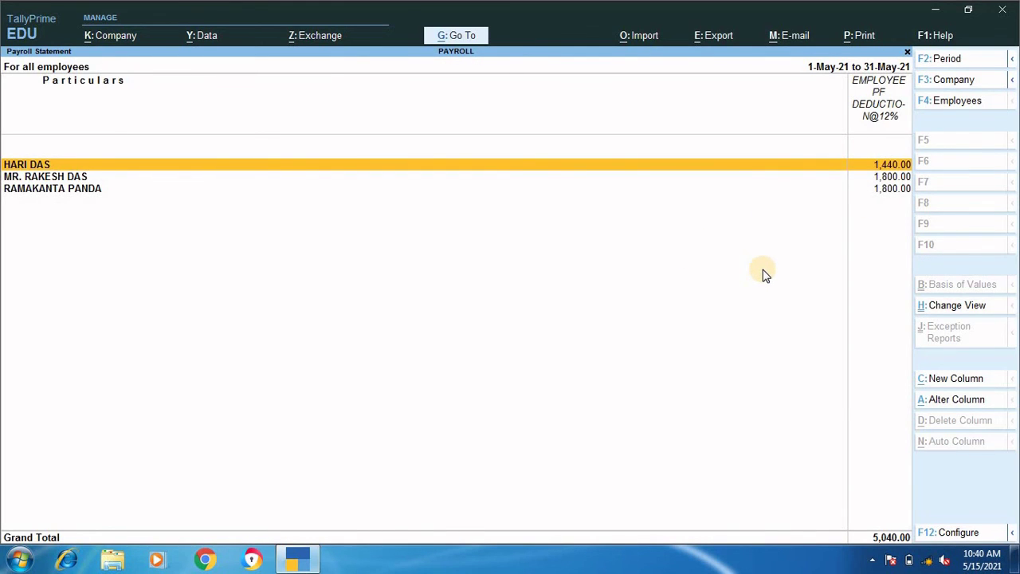
key("Escape")
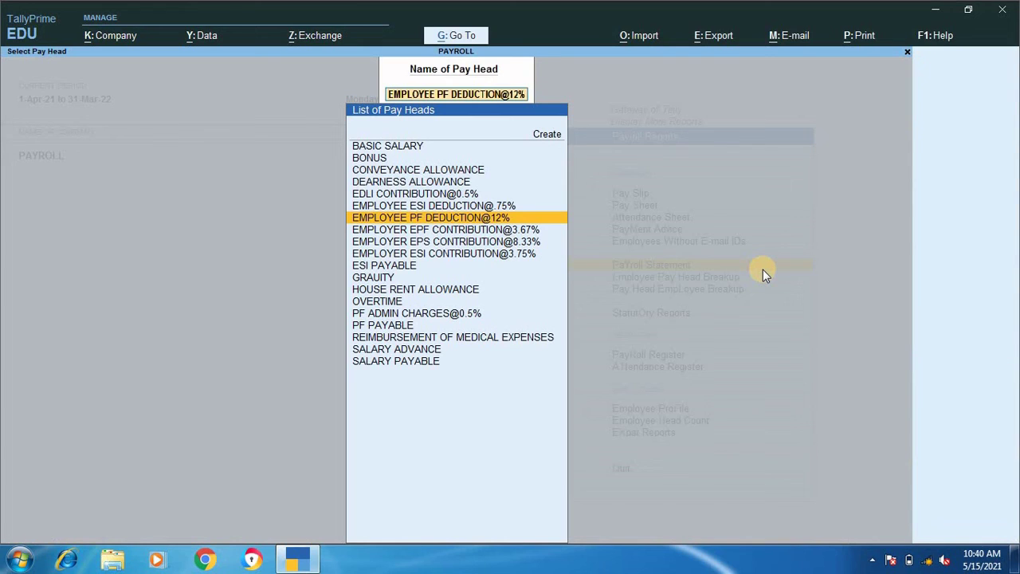
key("Down")
key("Return")
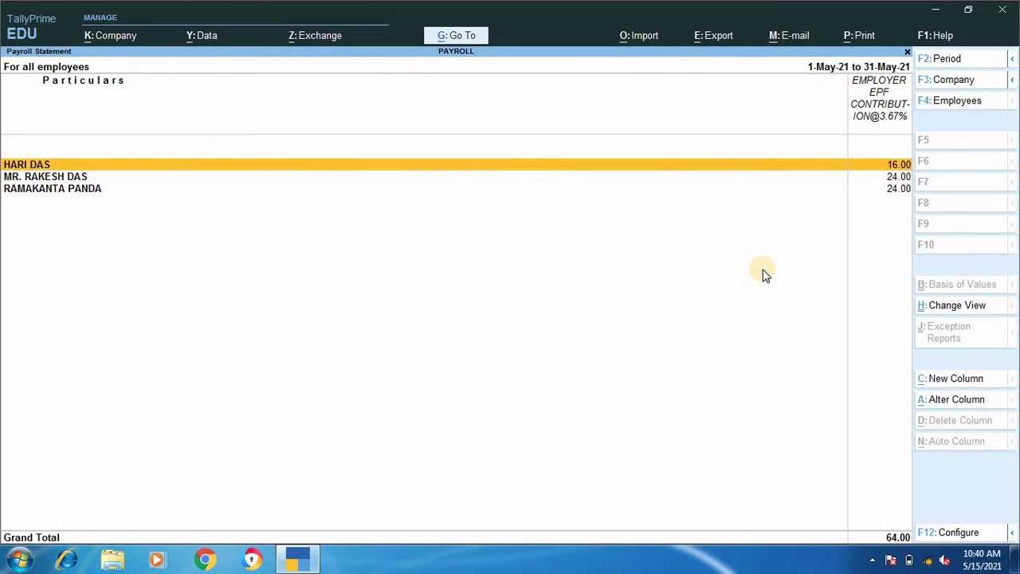
key("Escape")
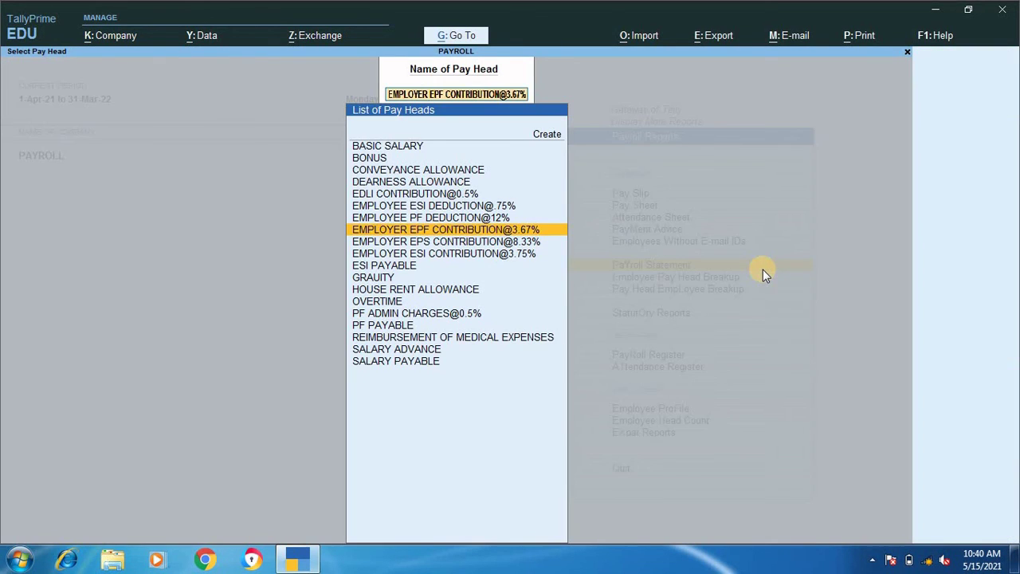
key("Down")
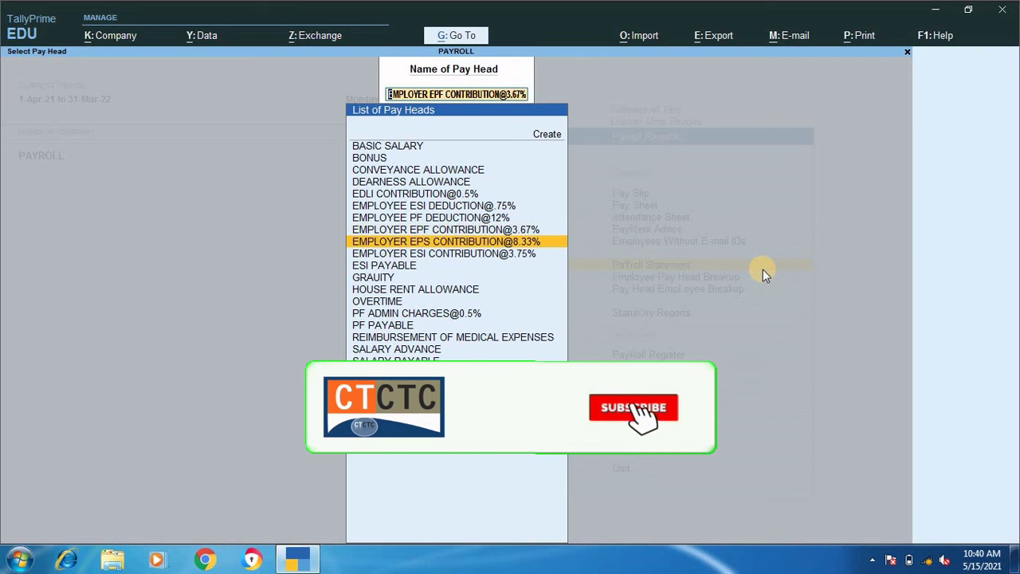
key("Return")
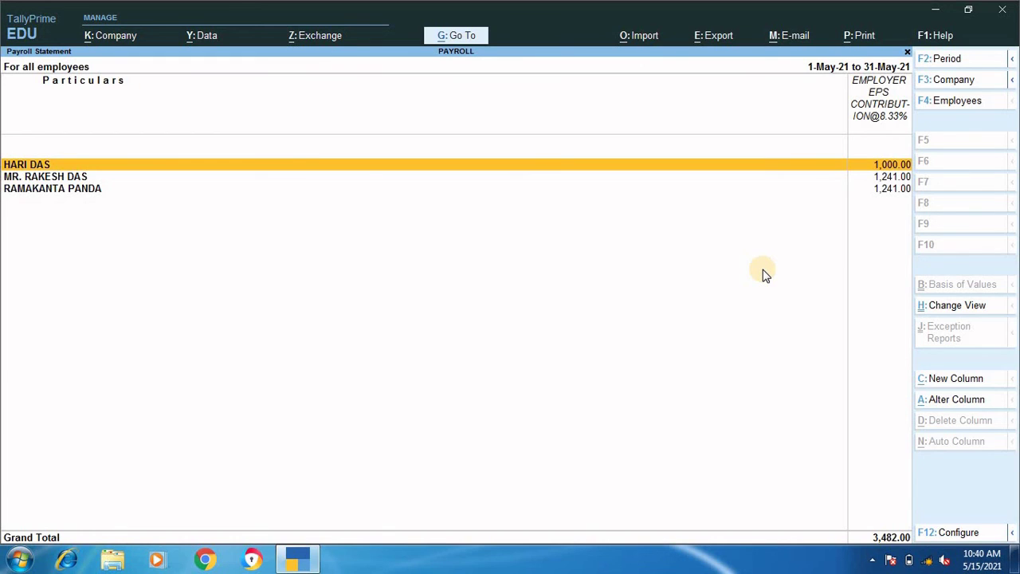
key("Escape")
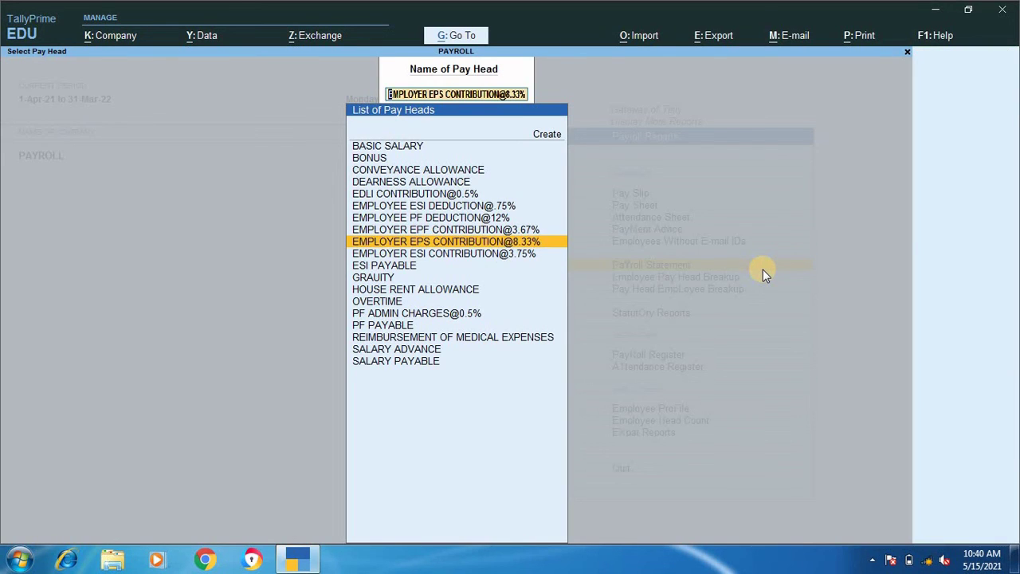
key("Down")
key("Return")
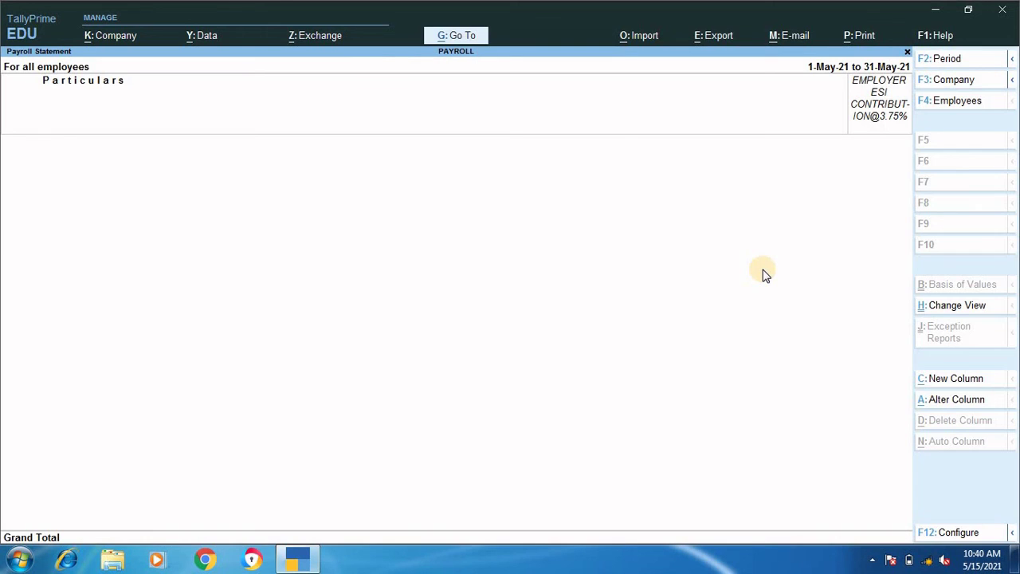
key("Escape")
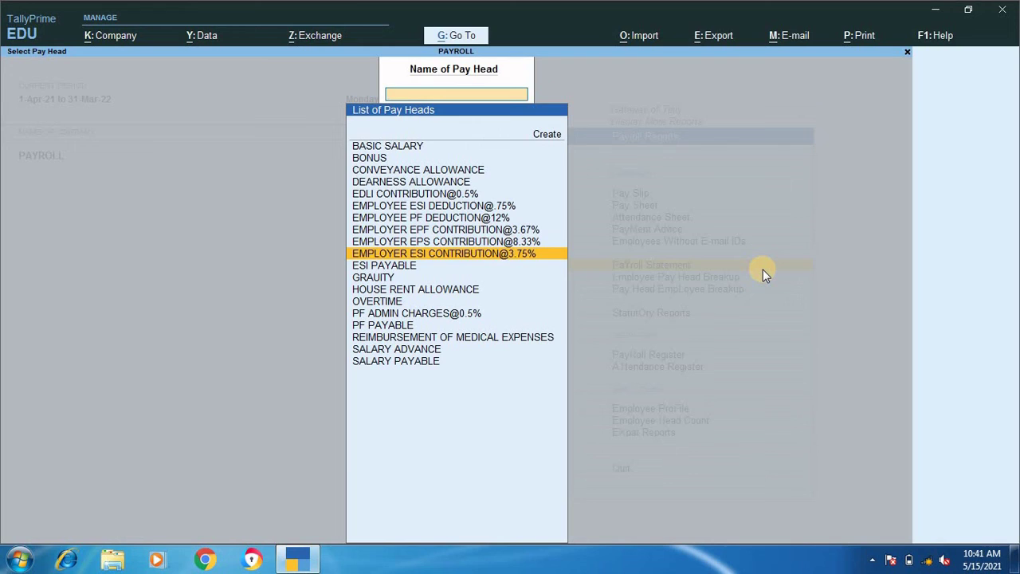
key("Down")
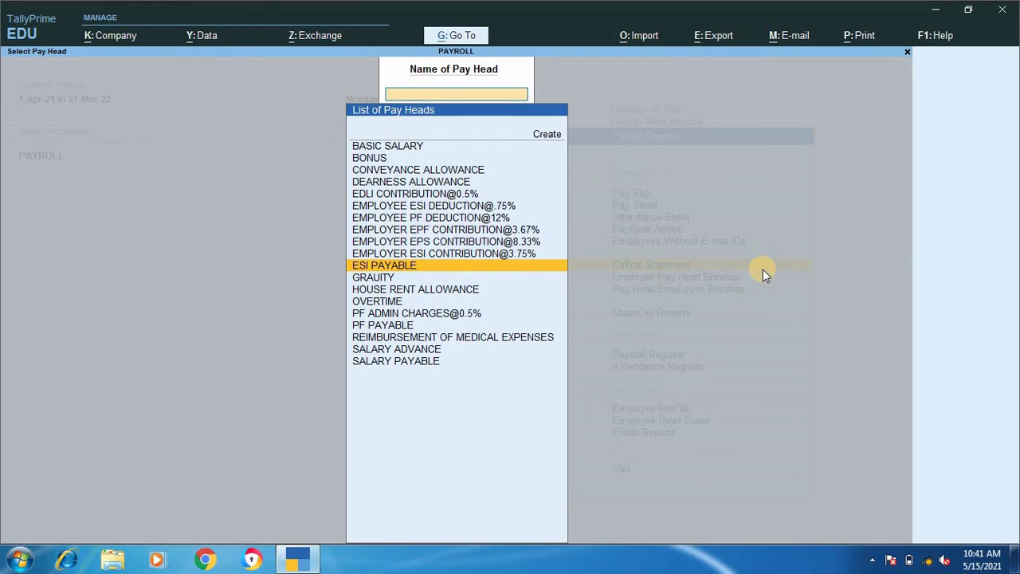
key("Down")
key("Down")
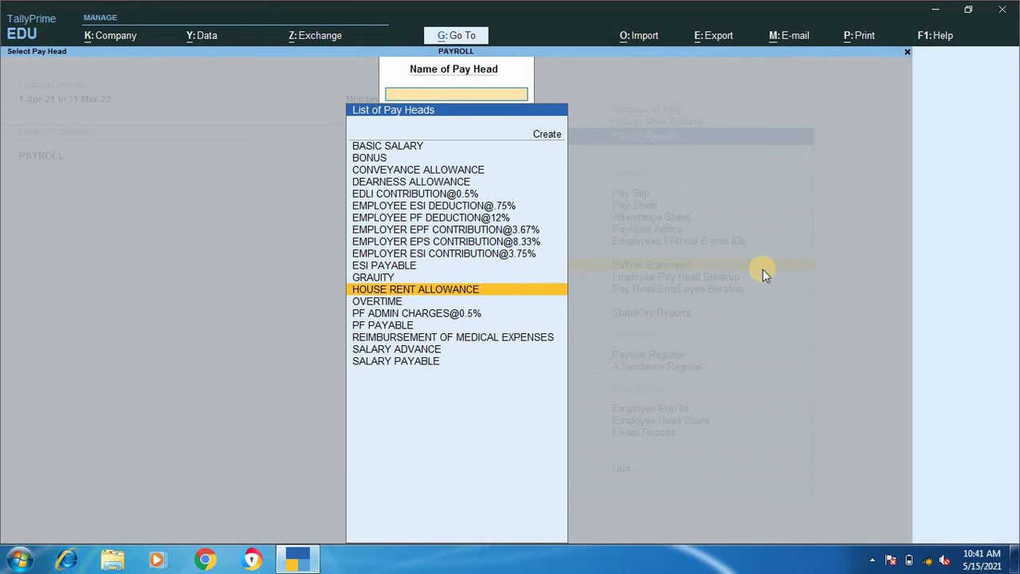
key("Return")
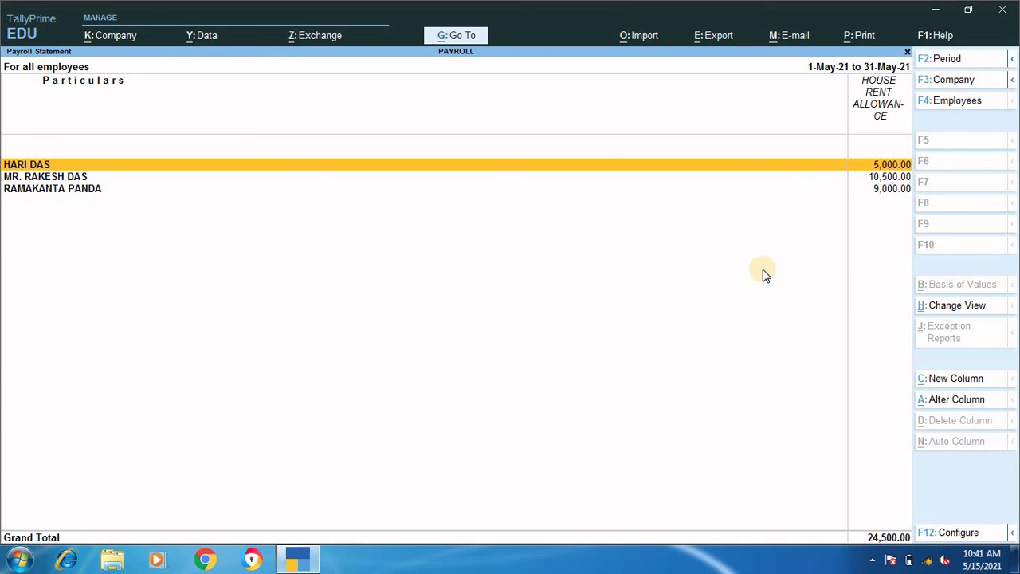
key("Escape")
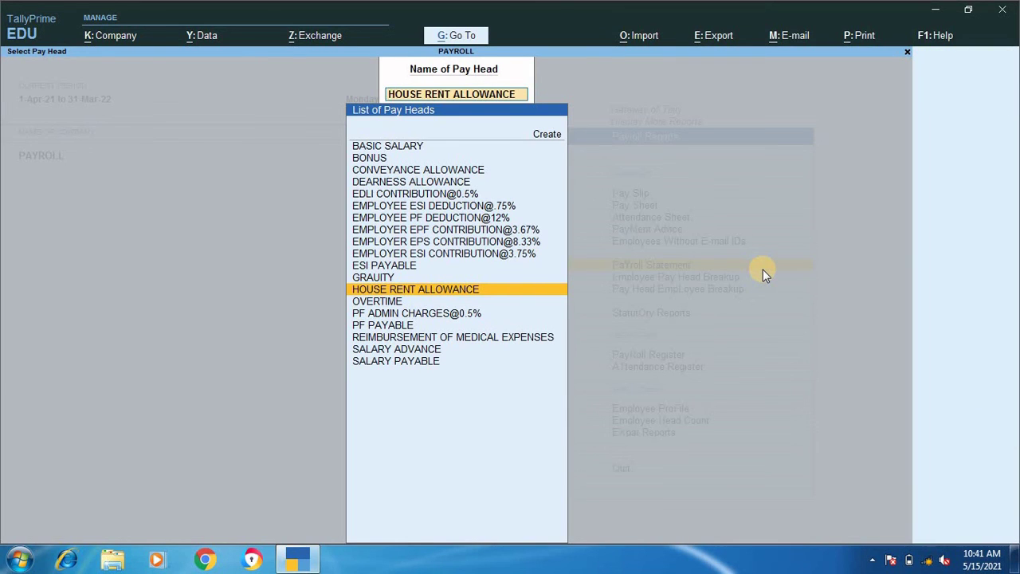
- View the Payroll Statements for the OVERTIME and PF PAYABLE pay heads, returning to the pay head selection after each
key("Down")
key("Return")
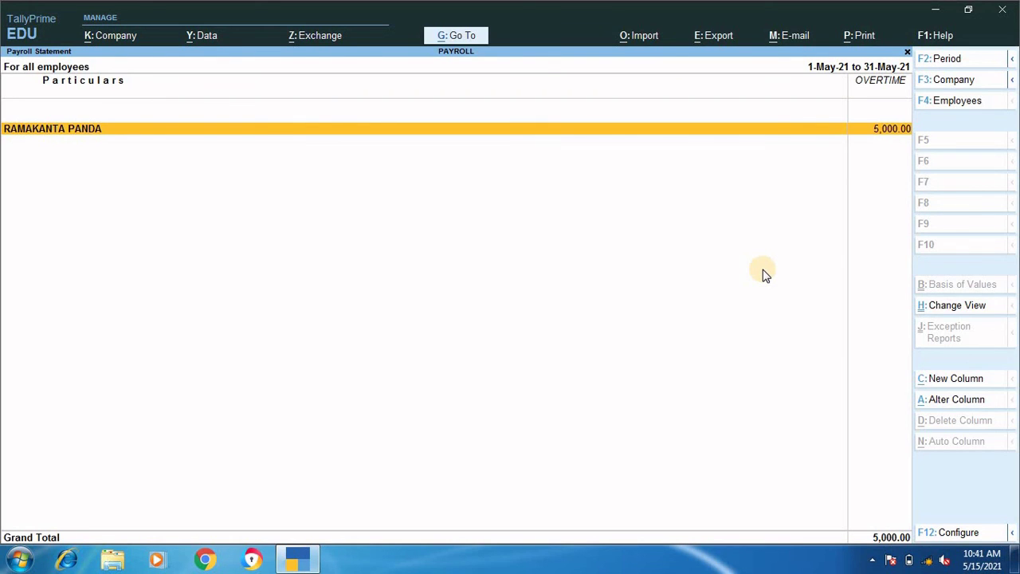
key("Escape")
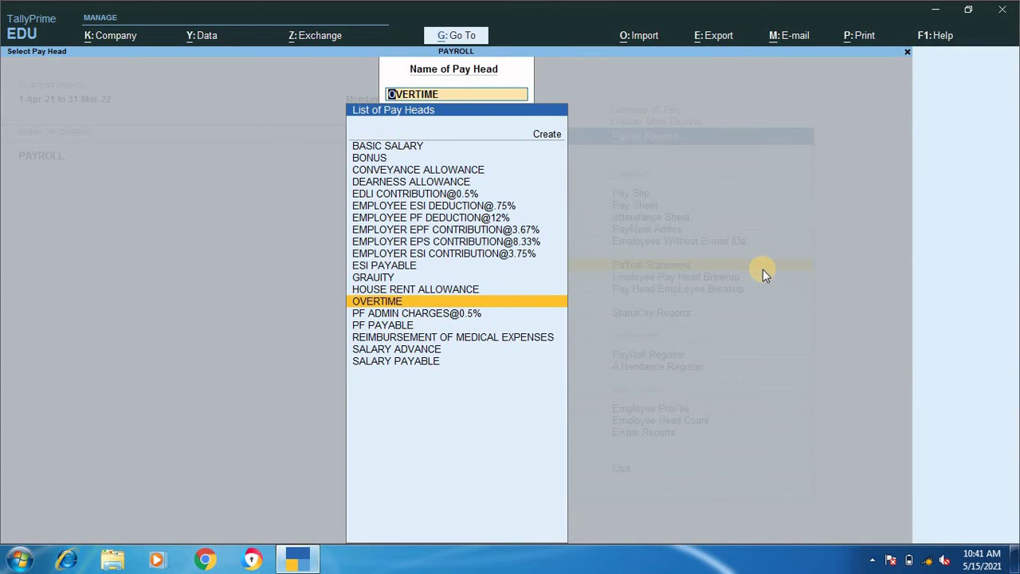
key("Down")
key("Down")
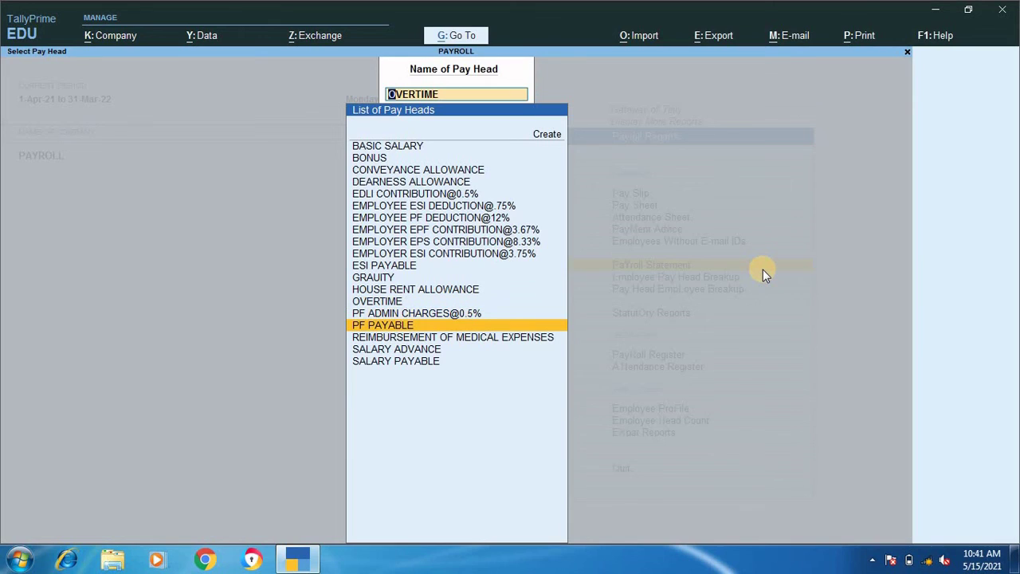
key("Return")
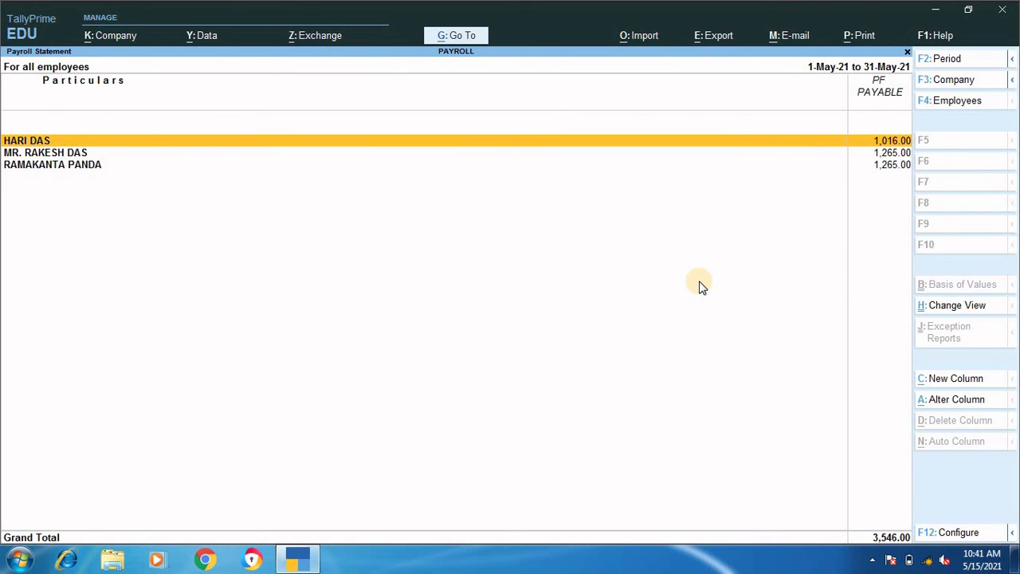
key("Escape")
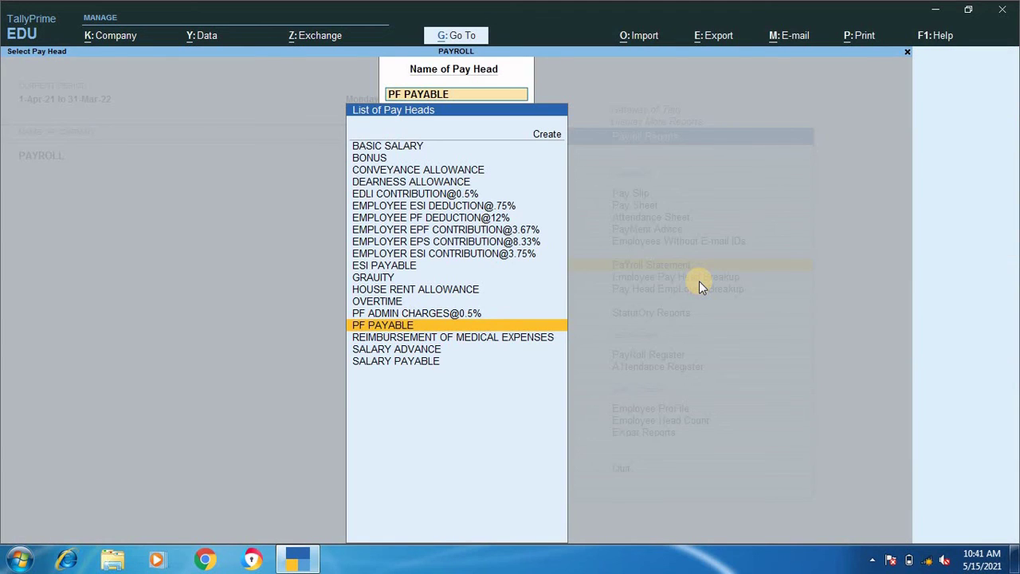
- View the Payroll Statement for REIMBURSEMENT OF MEDICAL EXPENSES, then return to the pay head selection
key("Down")
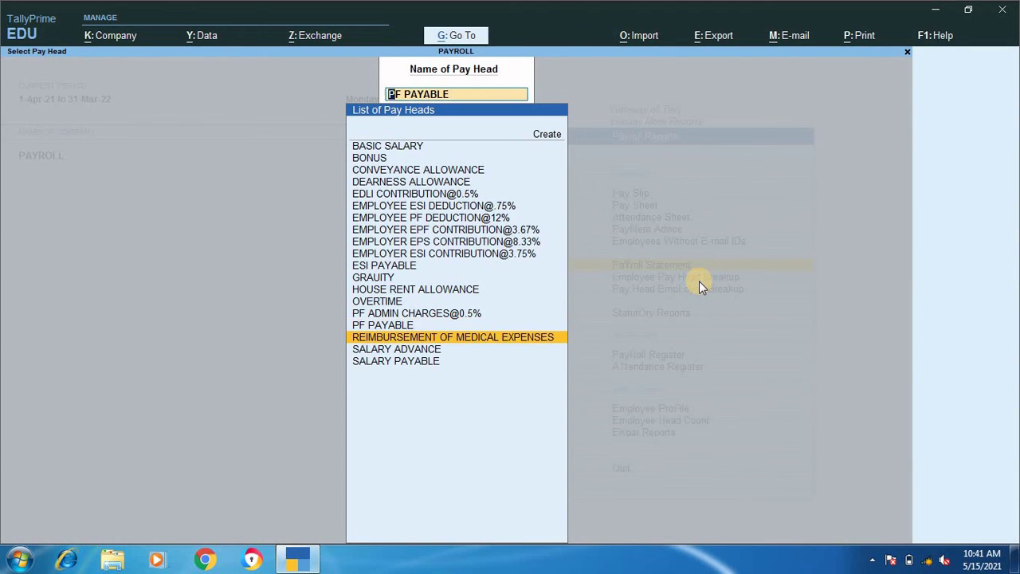
key("Return")
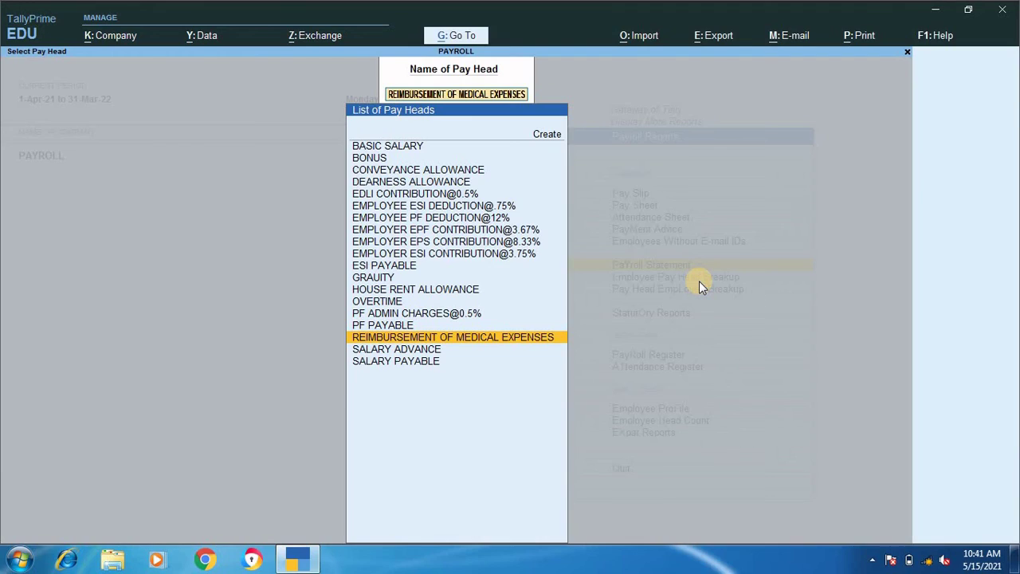
key("Escape")
- View the Payroll Statement for the SALARY PAYABLE pay head, then go back to the list of Payroll Reports
key("Down")
key("Down")
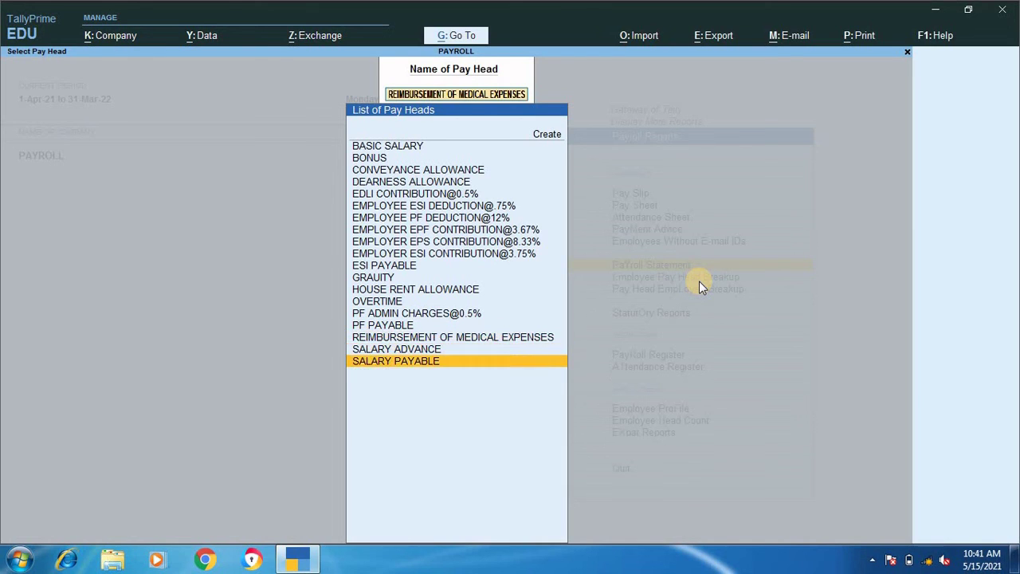
key("Return")
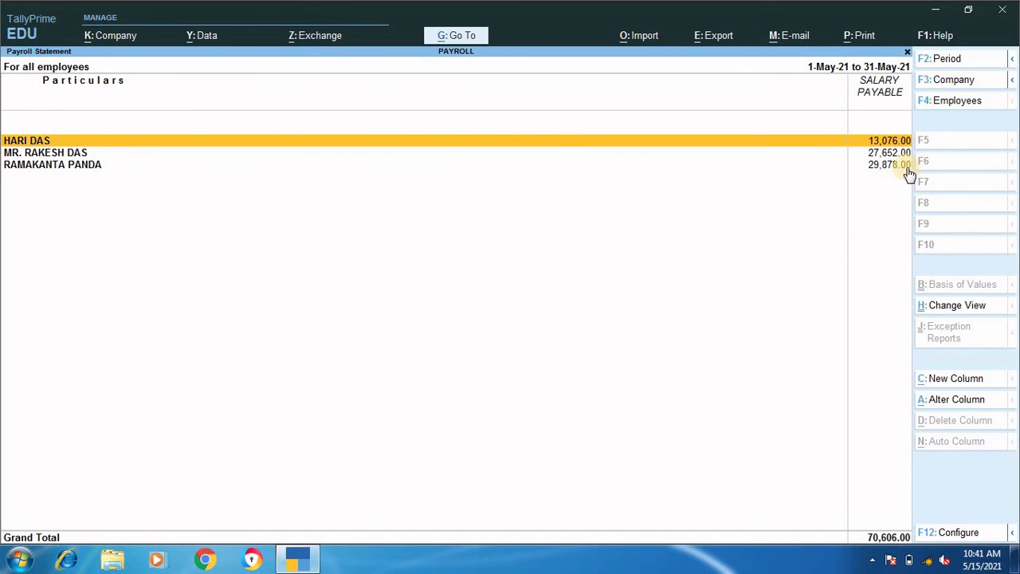
key("Escape")
key("Escape")
key("Escape")
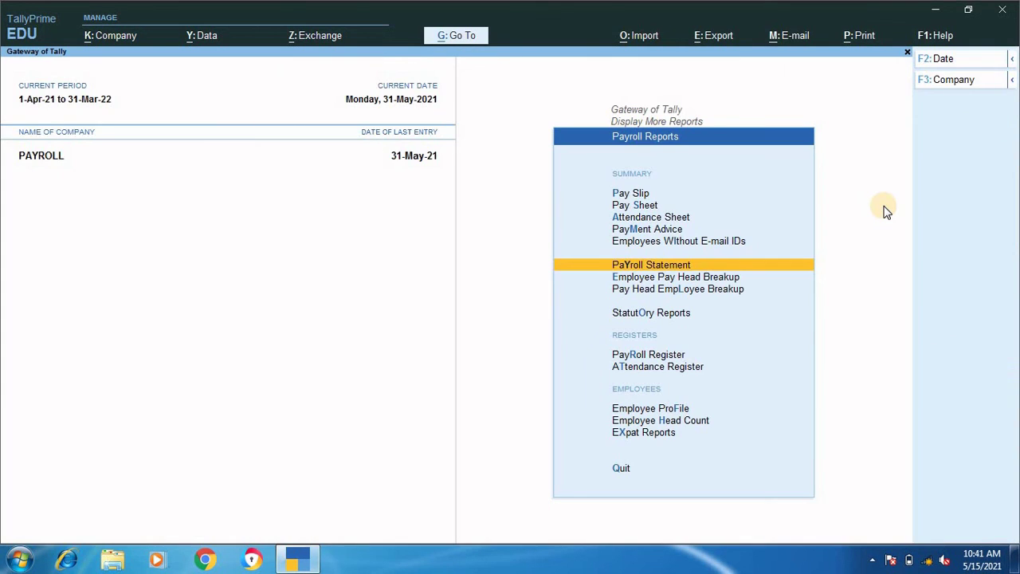
- Open the Pay Sheet with both the employee category and the employee/group set to All Items
key("Up")
key("Up")
key("Up")
key("Up")
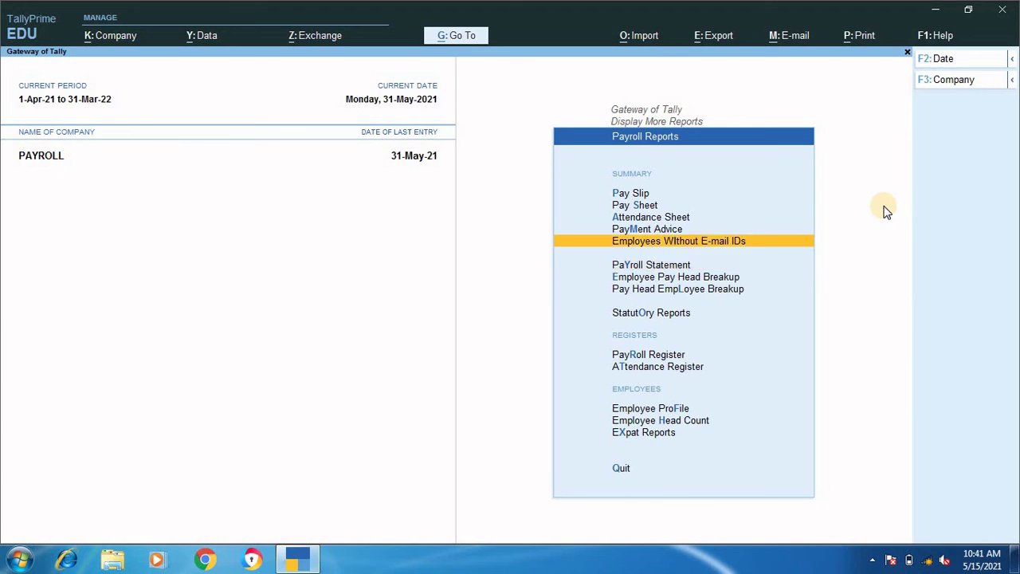
key("Return")
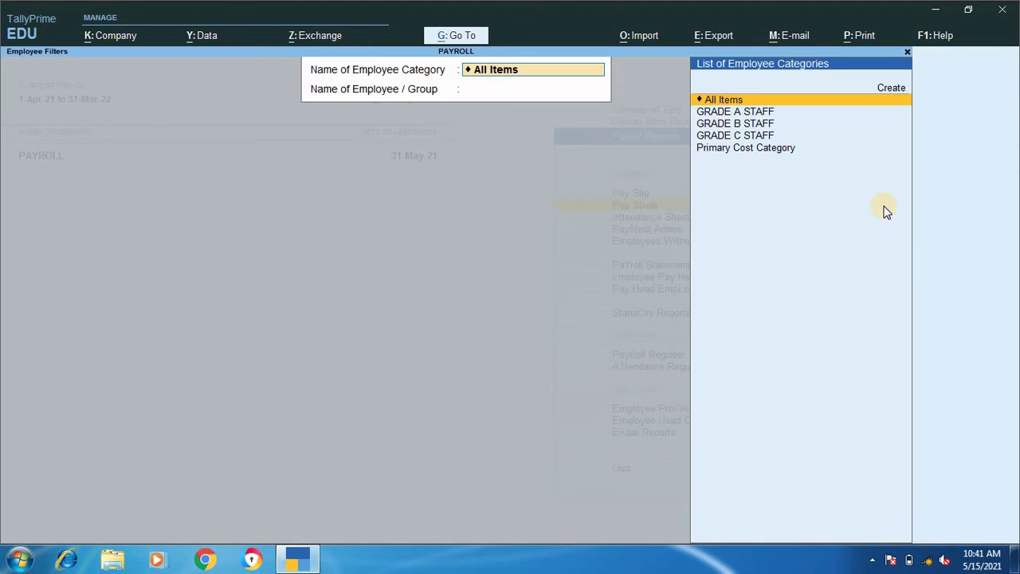
key("Return")
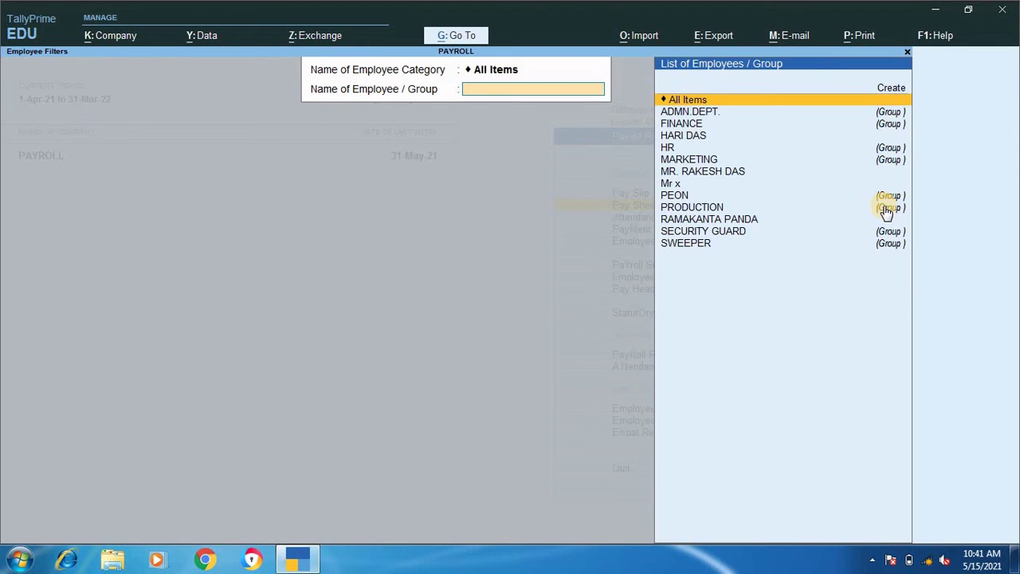
key("Return")
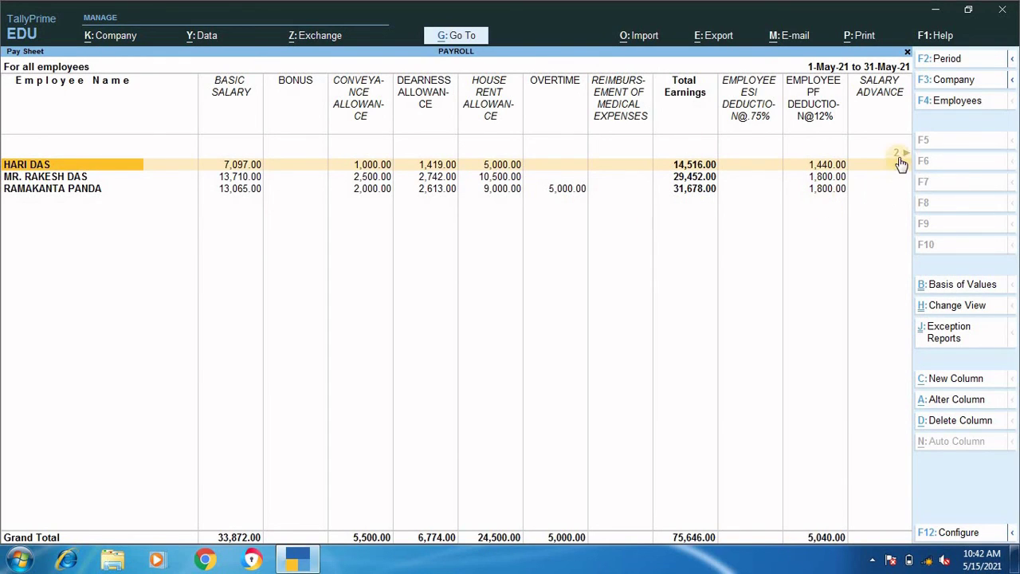
- Examine the Pay Sheet columns for all employees, from BASIC SALARY across to Total Deductions and Net Amount
key("Right")
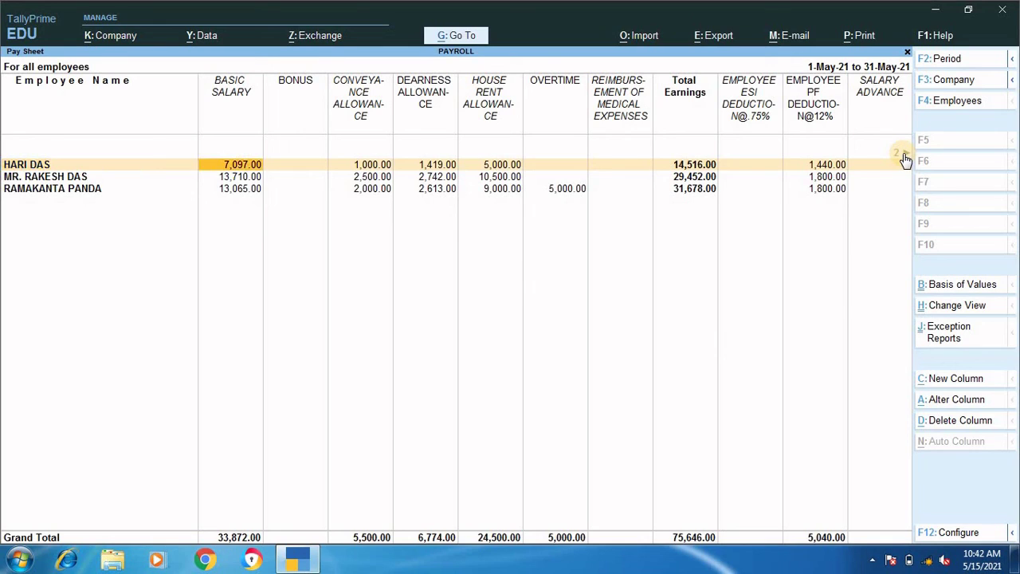
key("Right")
key("Right")
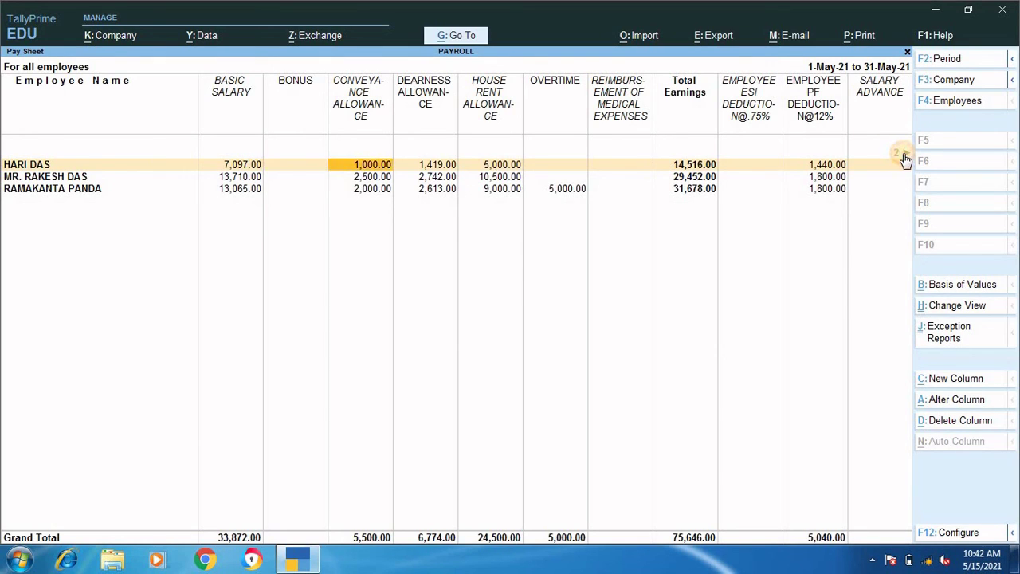
key("Right")
key("Right")
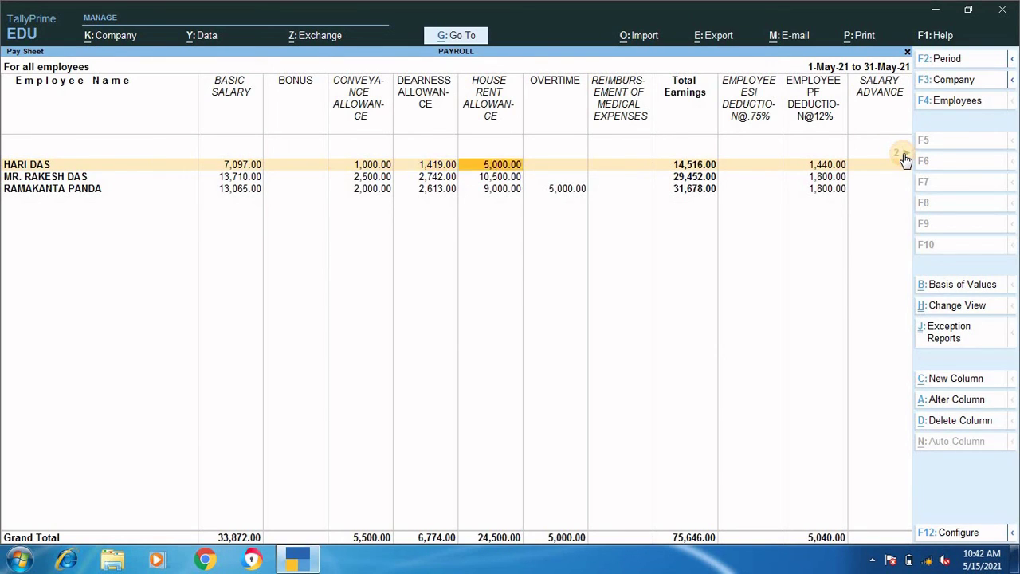
key("Right")
key("Right")
key("Right")
key("Right")
key("Right")
key("Right")
key("Right")
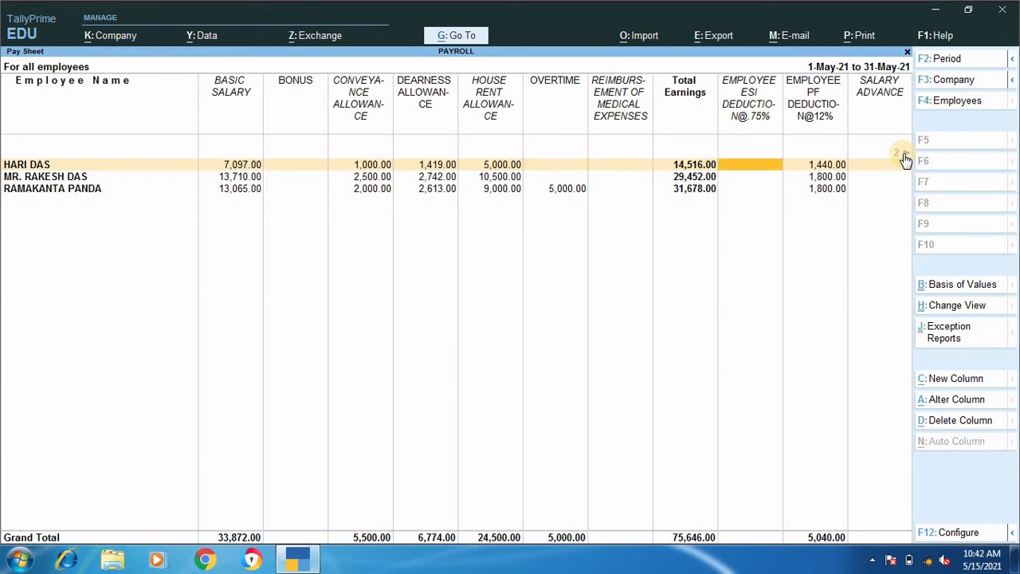
key("Right")
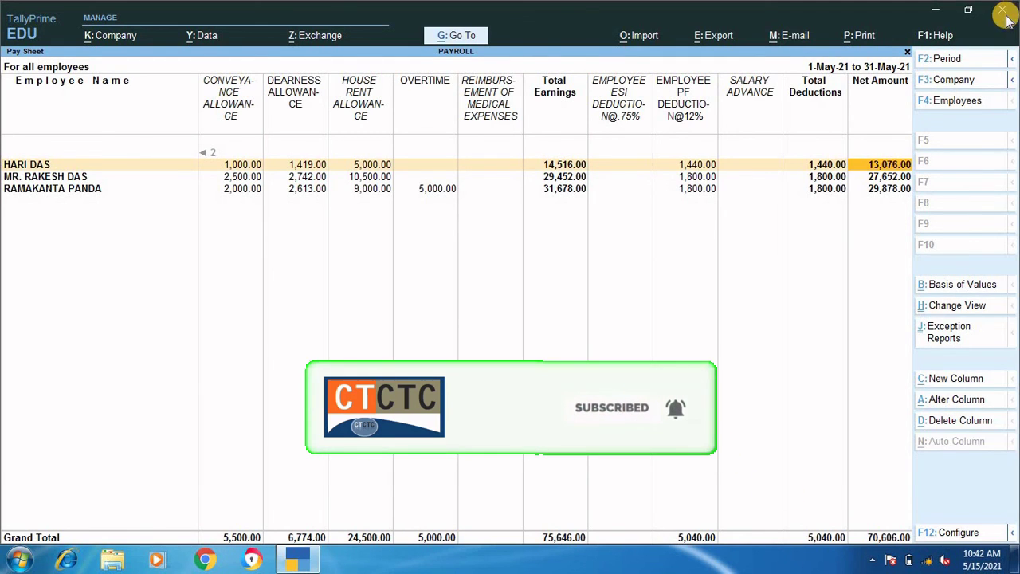
left_click(966, 83)
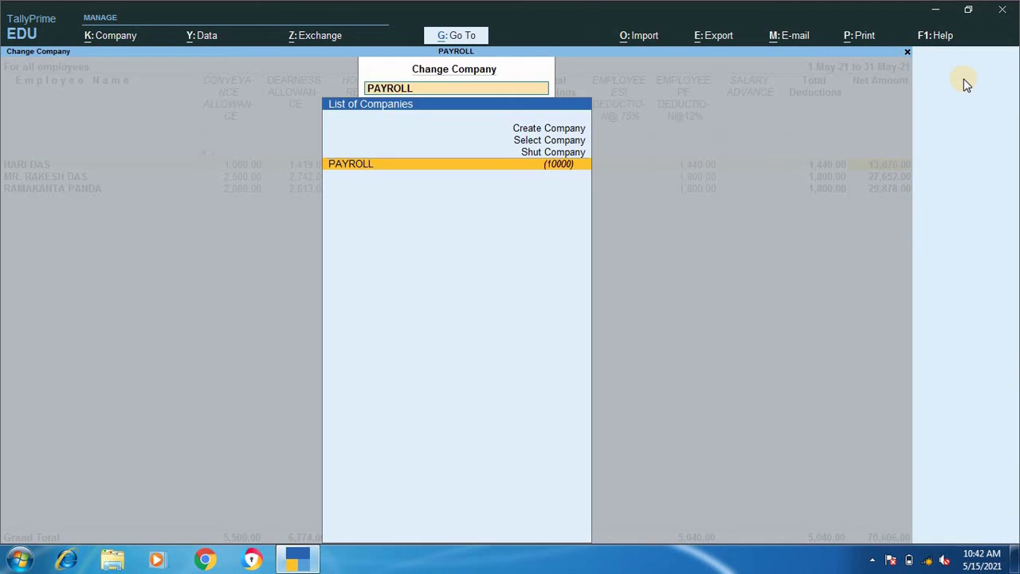
key("Escape")
key("Escape")
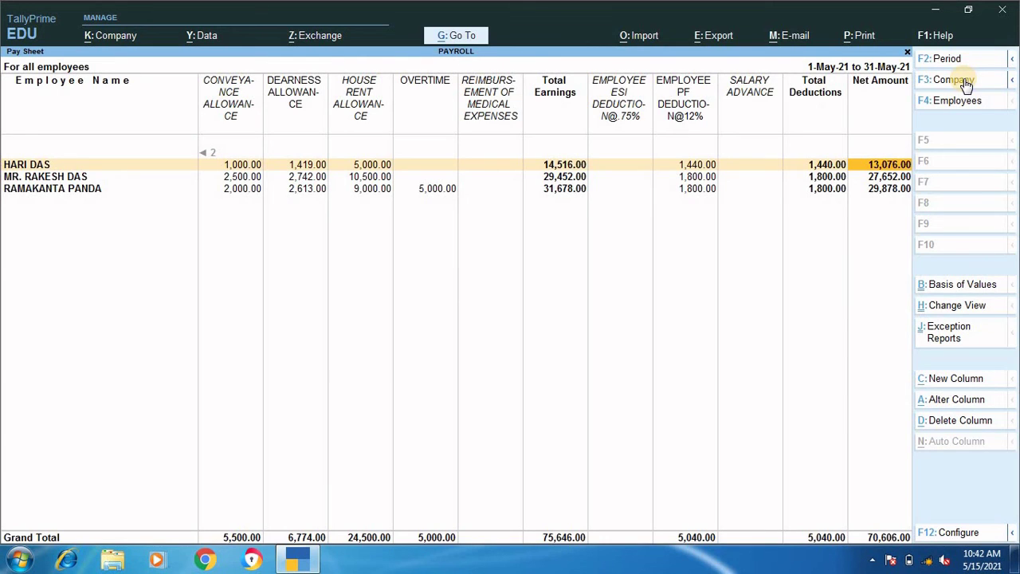
- Close the Pay Sheet and its employee filters to return to the list of Payroll Reports
key("Escape")
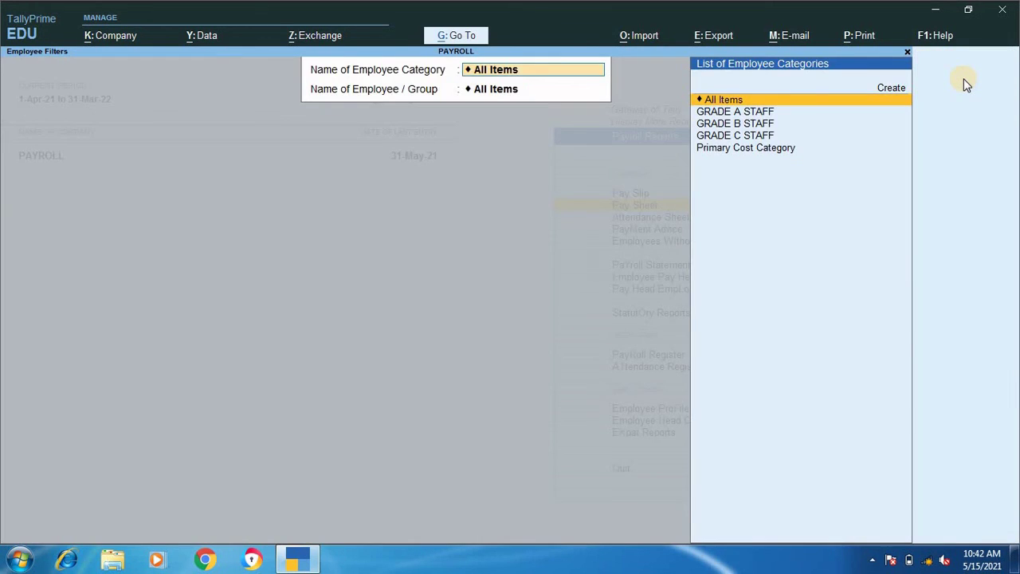
key("Escape")
key("Escape")
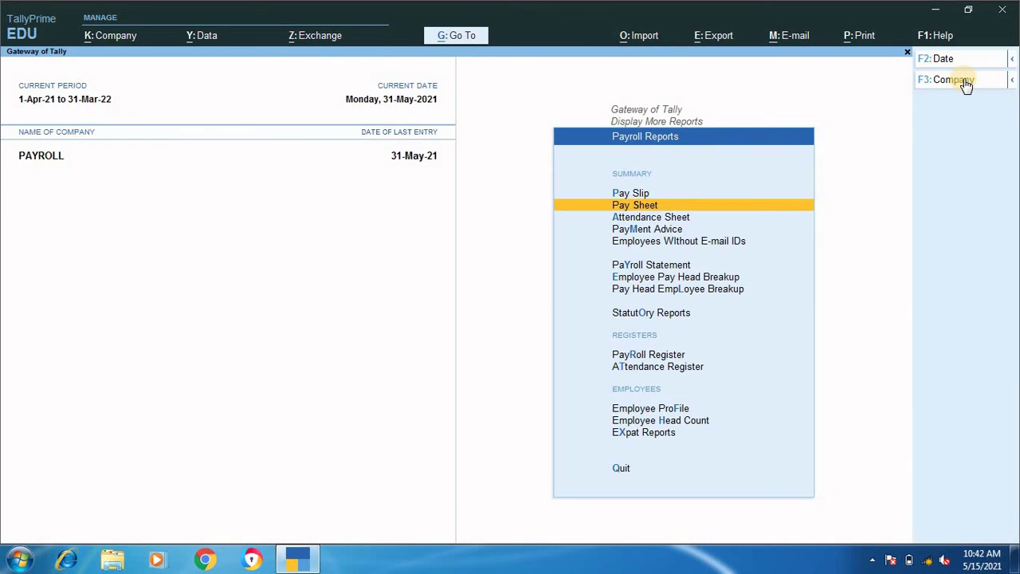
- Open the Pay Slip report with both the employee category and the employee/group set to All Items
key("Up")
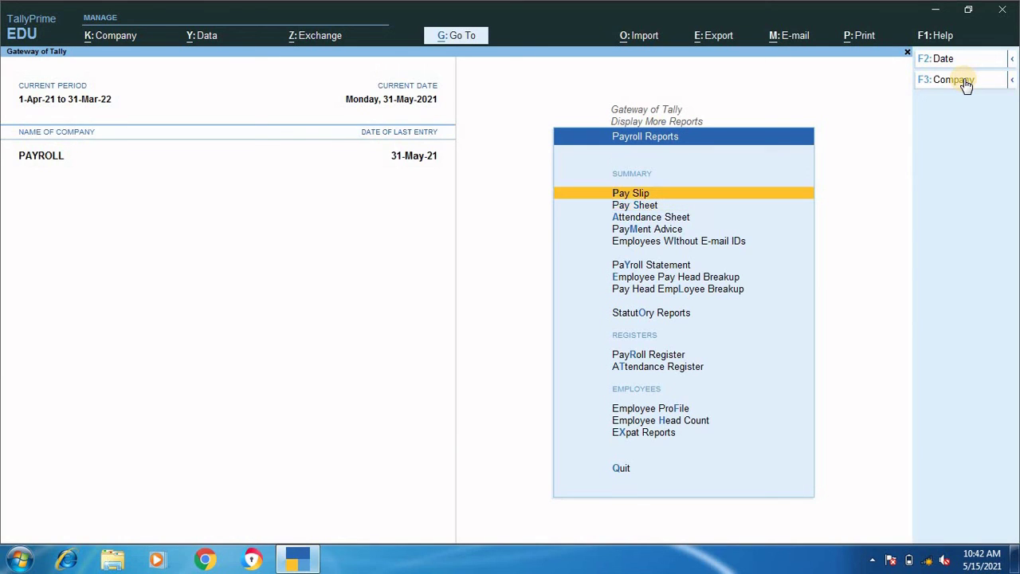
key("Return")
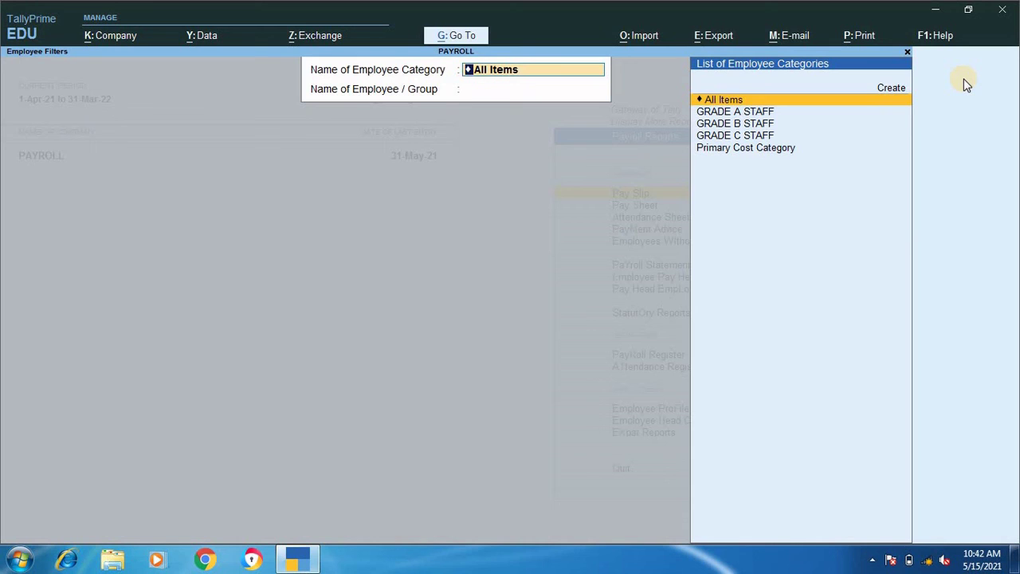
key("Return")
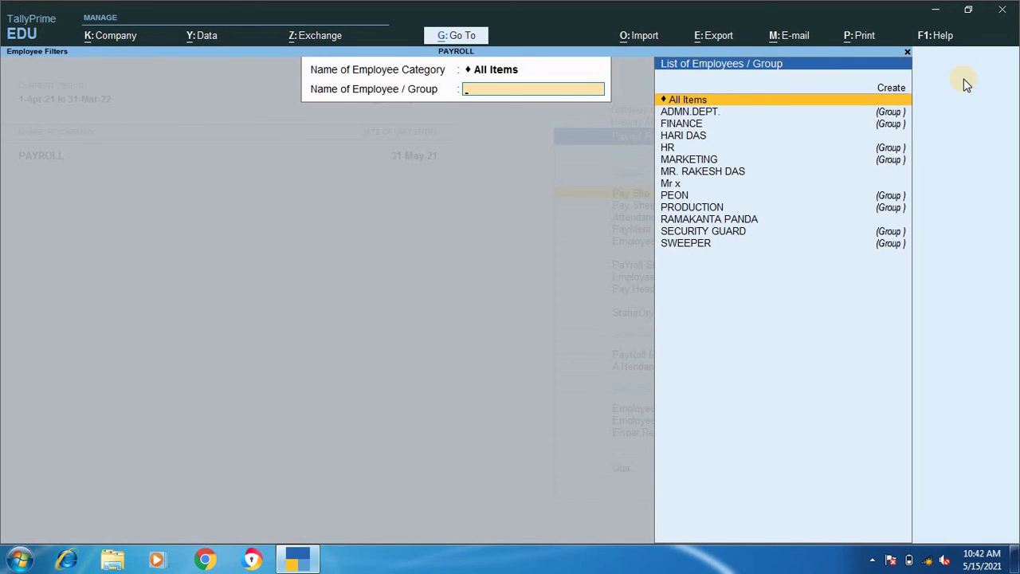
key("Return")
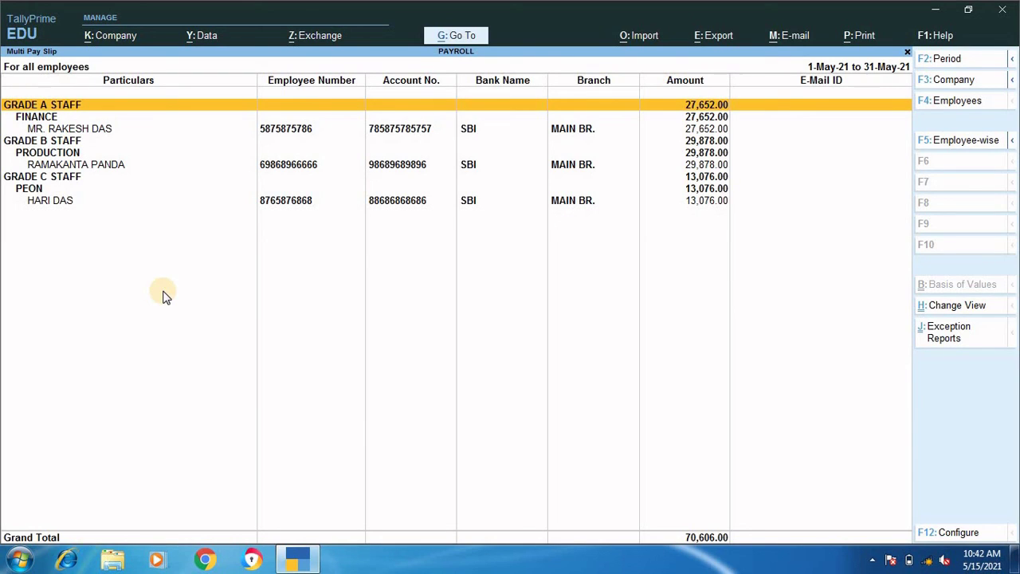
- View the May-2021 pay slip of the FINANCE employee under GRADE A STAFF, then go back to the list of Payroll Reports
key("Down")
key("Down")
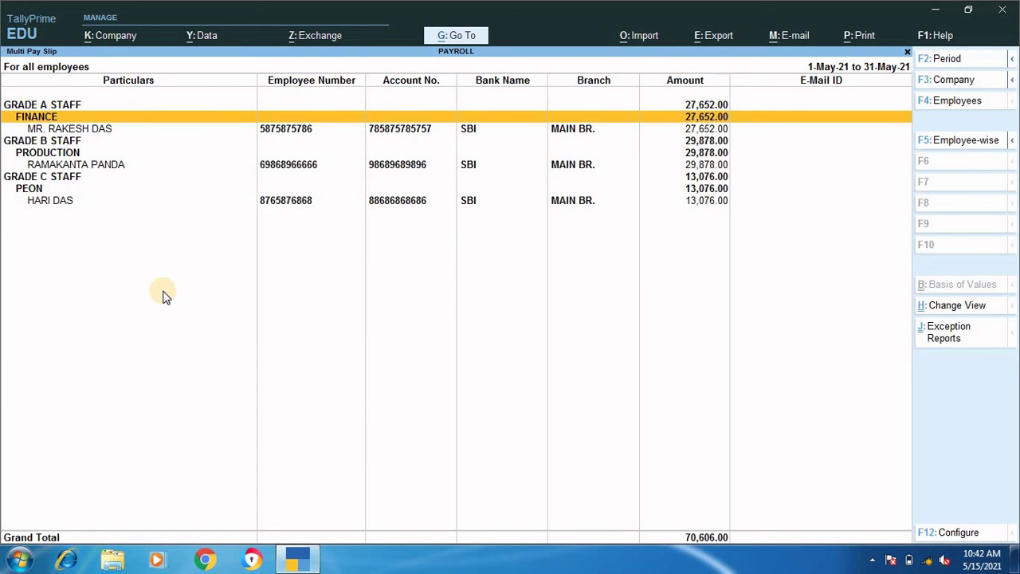
key("Return")
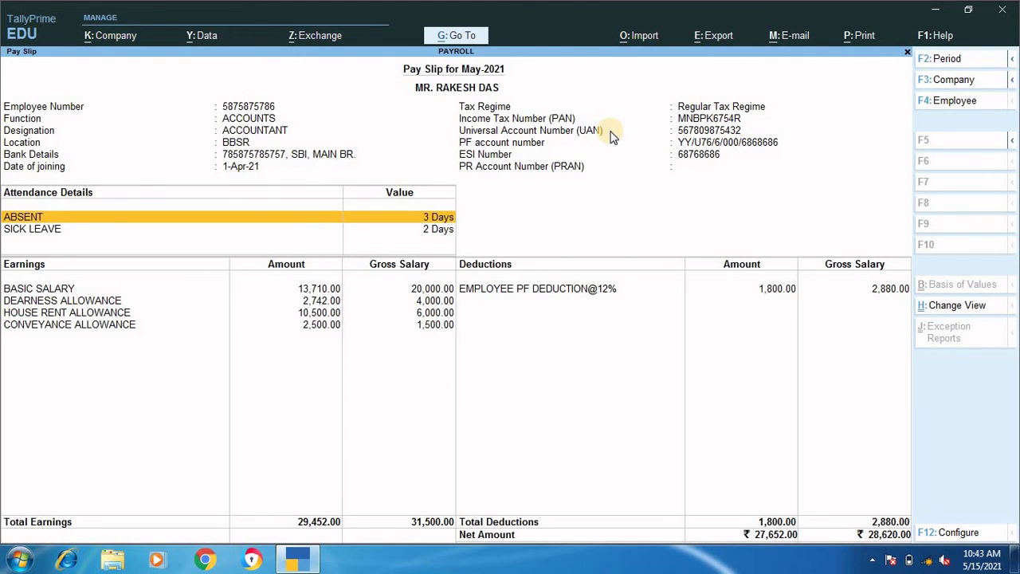
key("Escape")
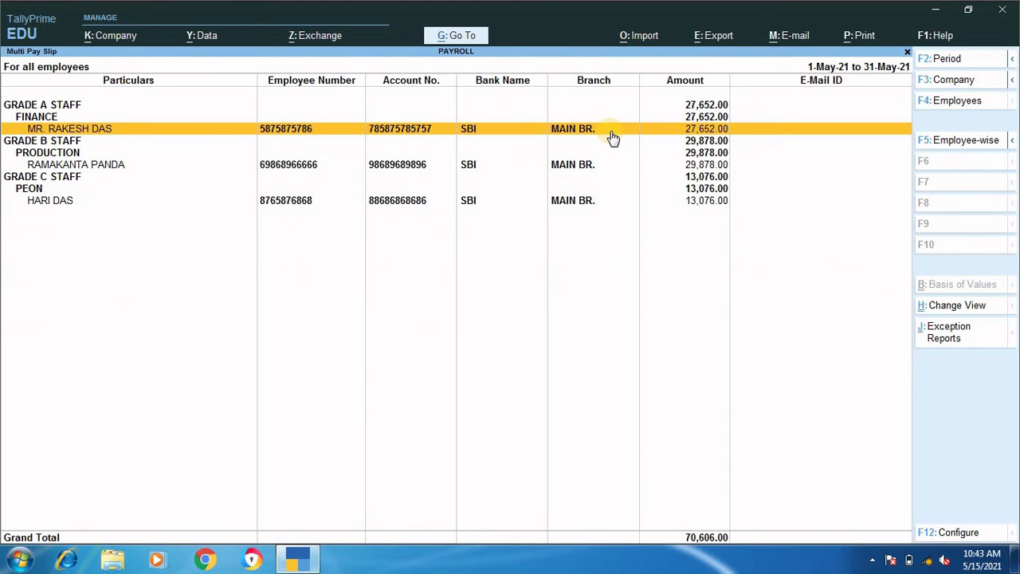
key("Escape")
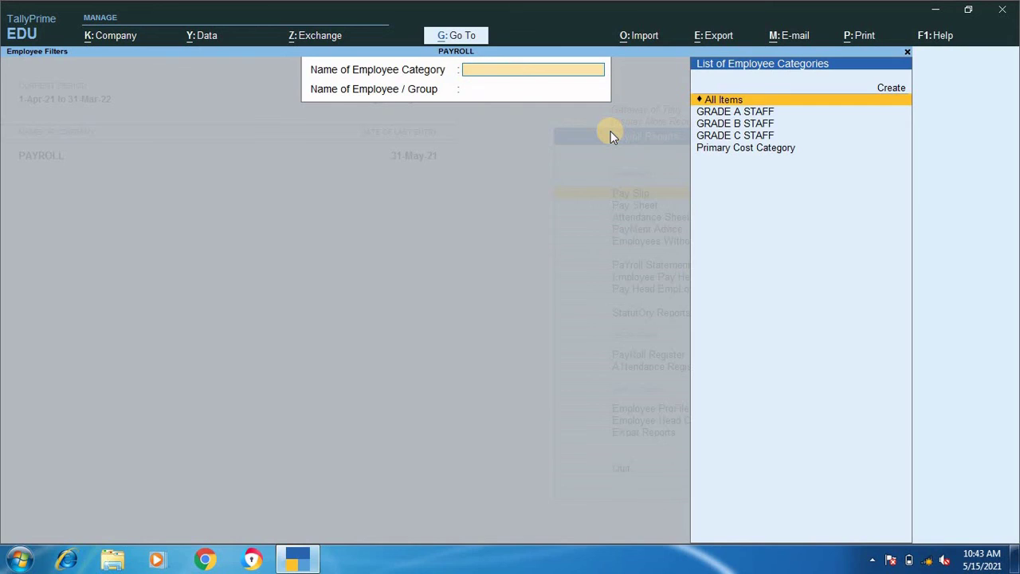
key("Escape")
- View the Pay Slip filtered to GRADE A STAFF and the employee listed directly after the HR group, then return to Payroll Reports
key("Return")
key("Down")
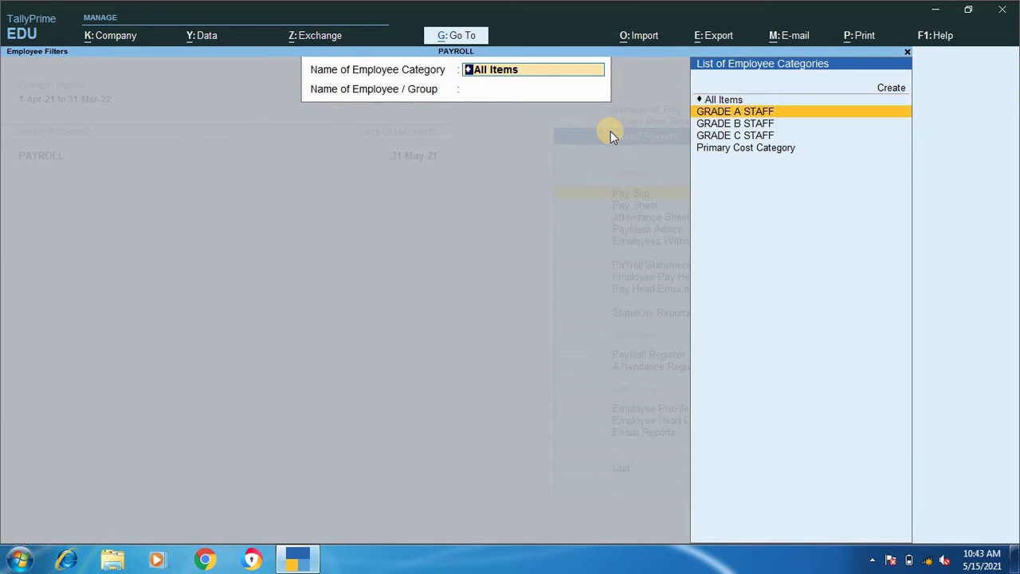
key("Return")
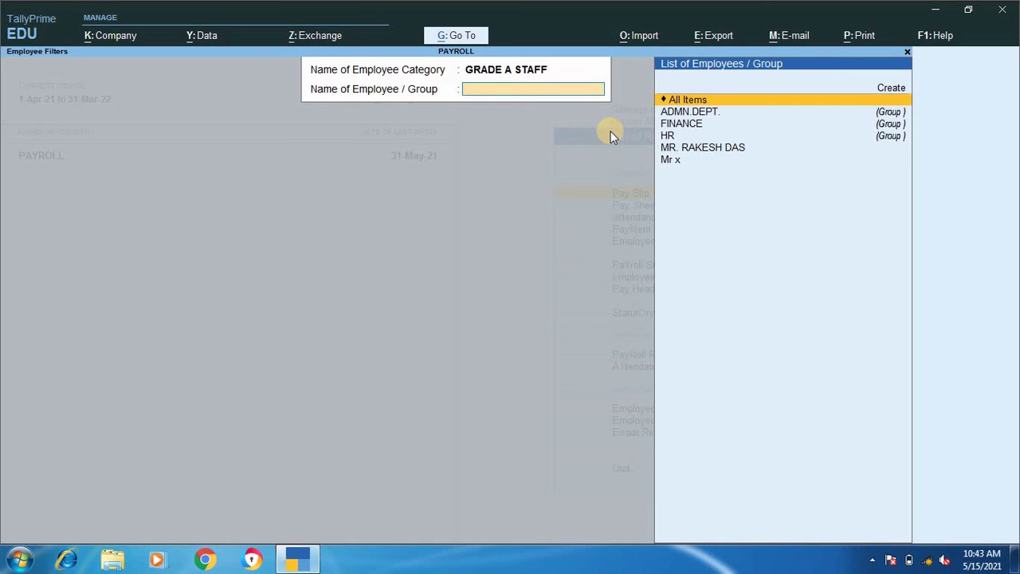
key("Down")
key("Down")
key("Down")
key("Down")
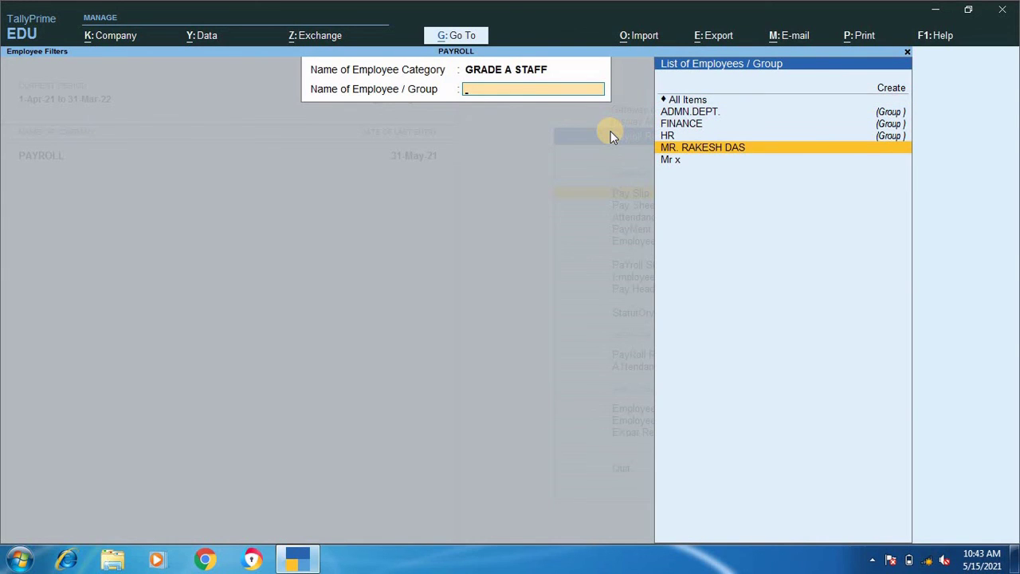
key("Return")
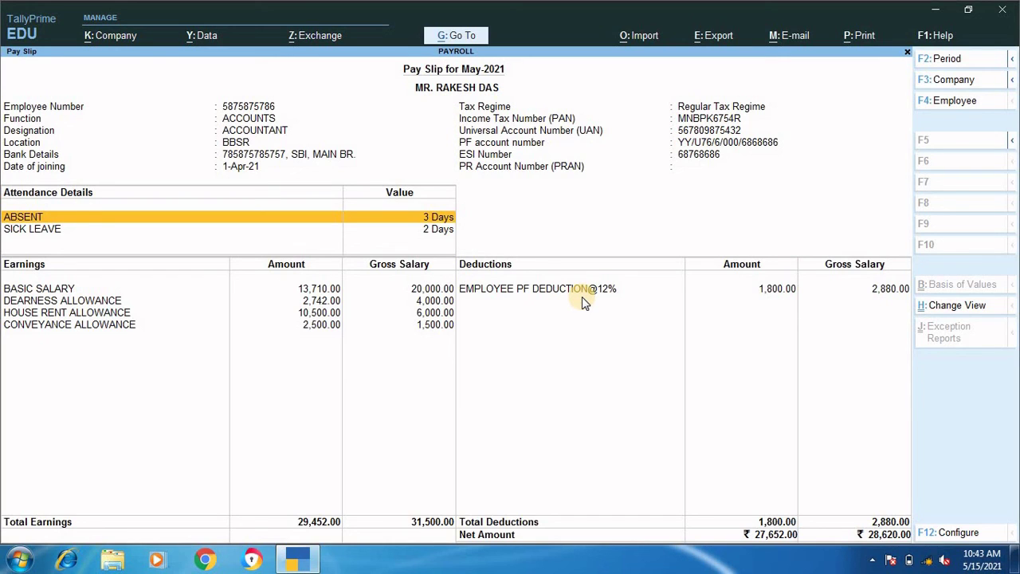
key("Escape")
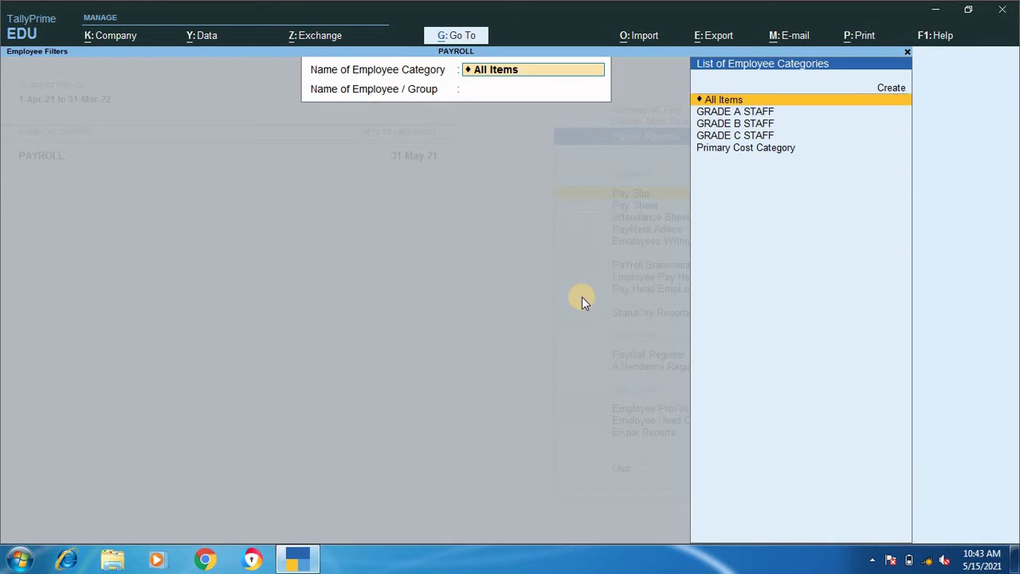
key("Escape")
key("Escape")
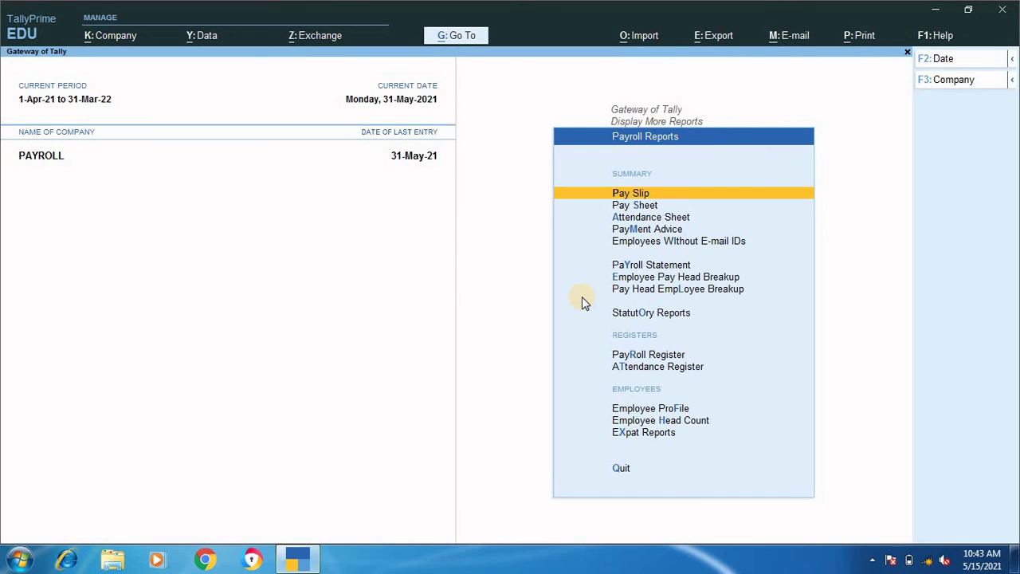